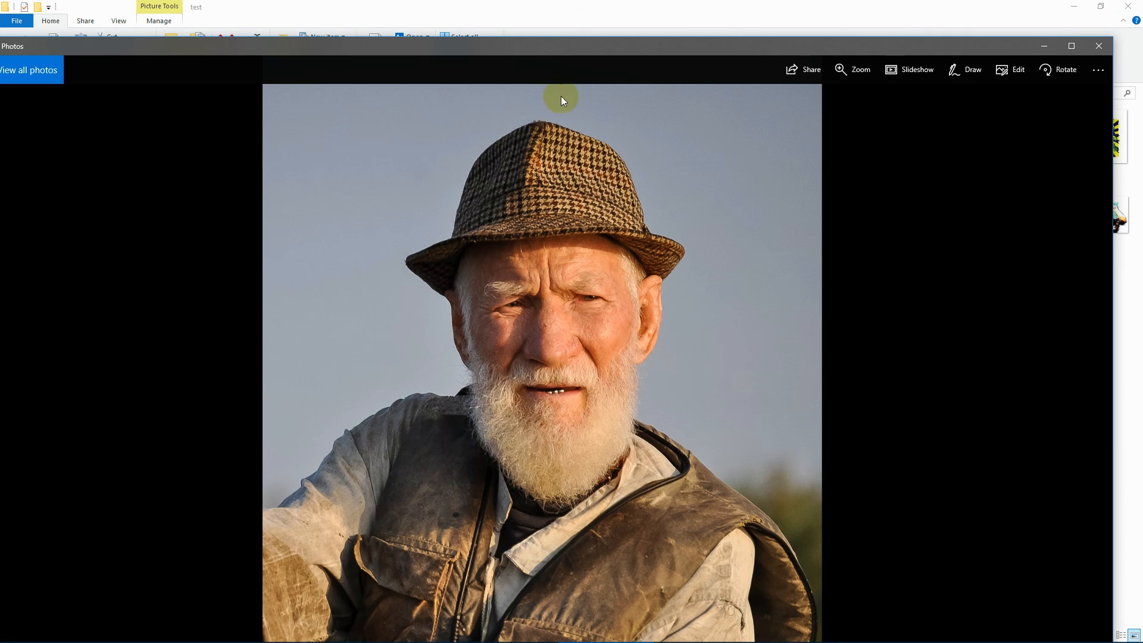
Step: Maximize the photo viewer and look through 1.jpg, 2.jpg and 3.jpg in turn
{"action": "left_click", "coordinate": [543, 50]}
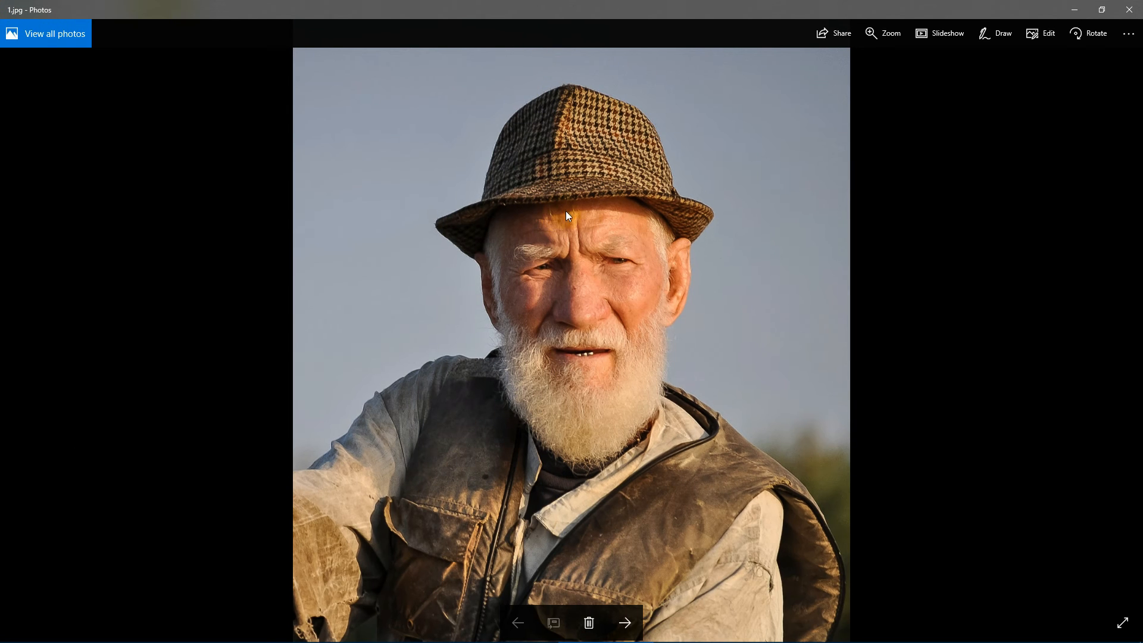
{"action": "left_click", "coordinate": [629, 302]}
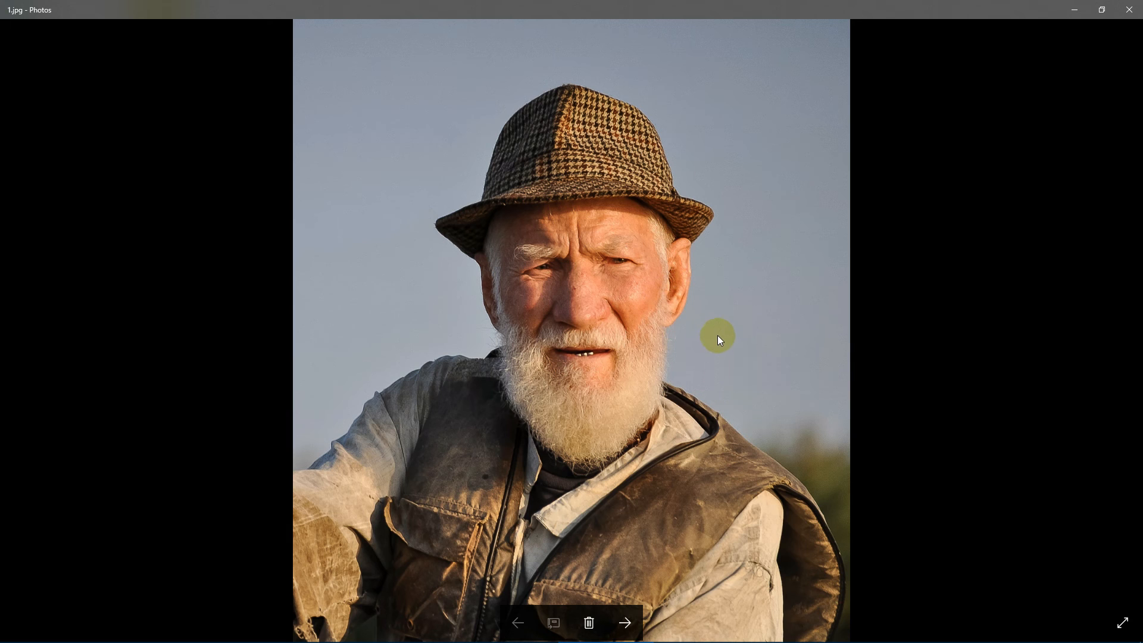
{"action": "key", "text": "Right"}
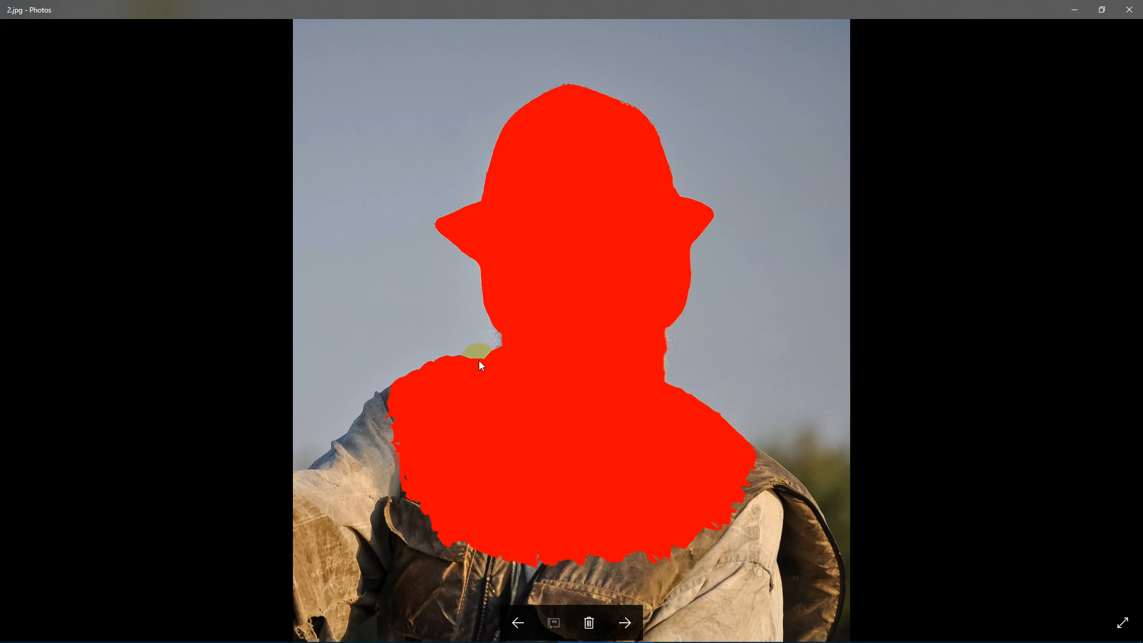
{"action": "key", "text": "Right"}
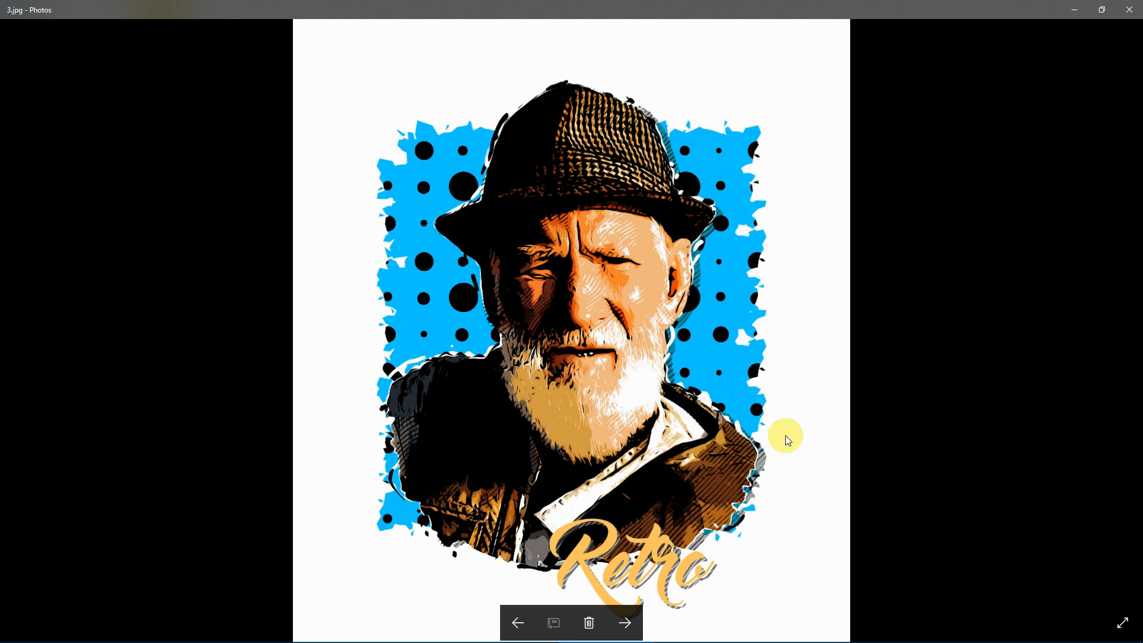
{"action": "left_click", "coordinate": [834, 417]}
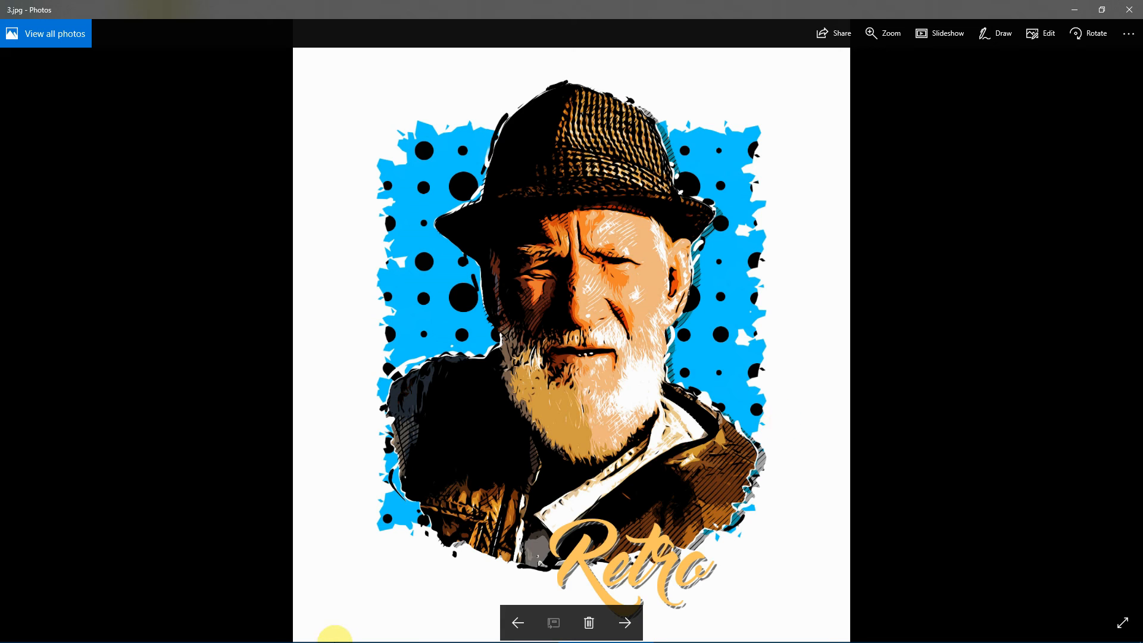
Step: Switch to Photoshop and bring up the man-415552 - VECTOR.psd document
{"action": "mouse_move", "coordinate": [419, 639]}
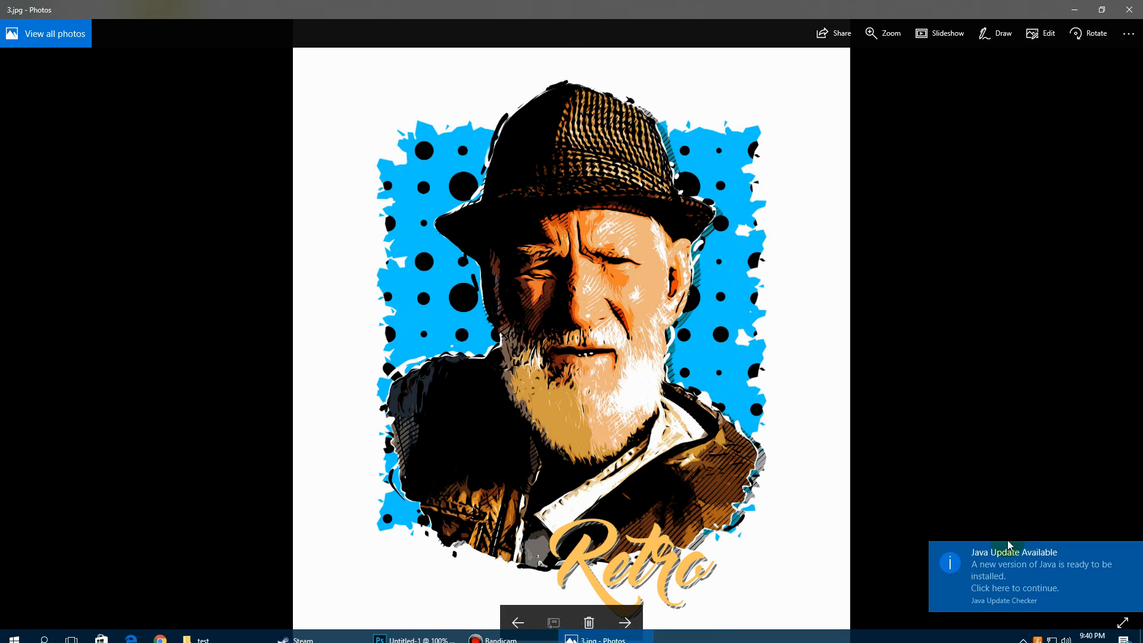
{"action": "left_click", "coordinate": [1129, 554]}
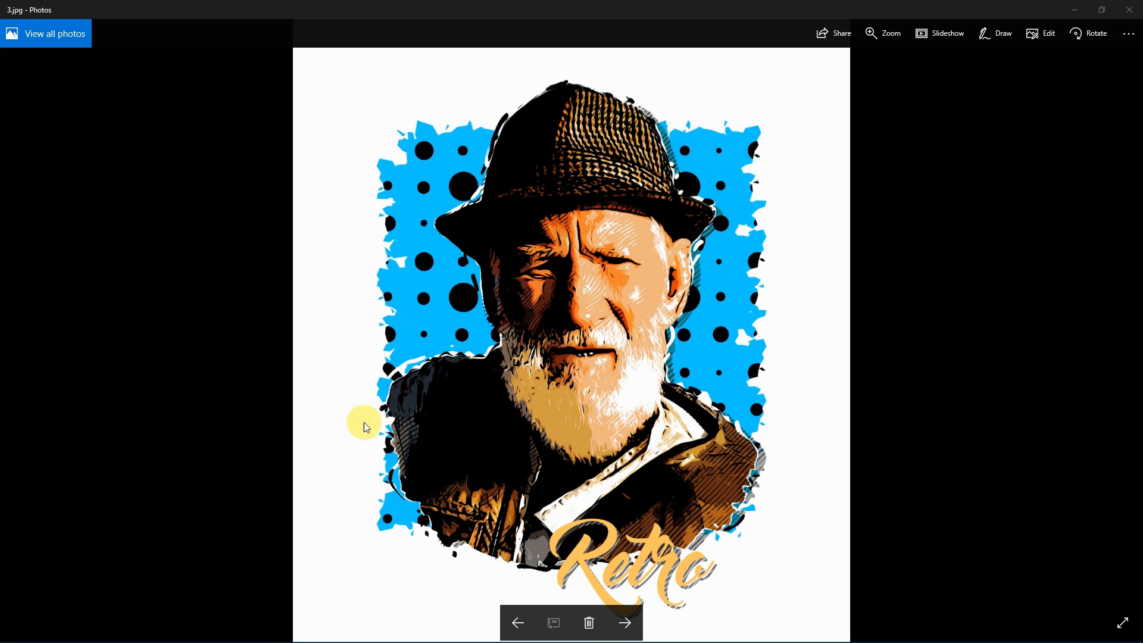
{"action": "left_click", "coordinate": [411, 633]}
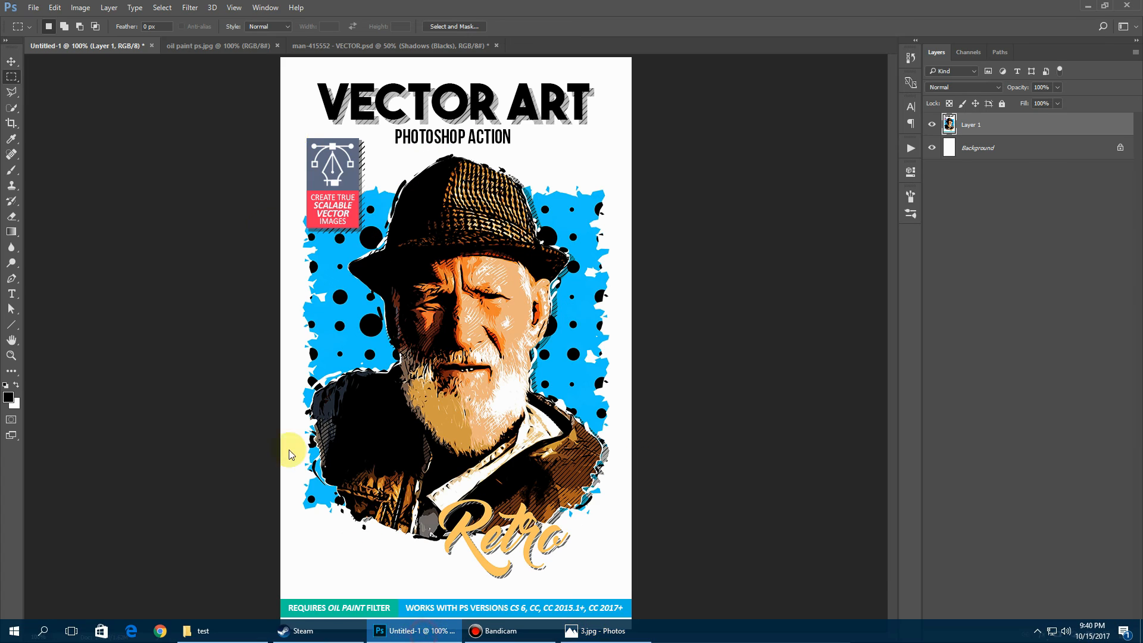
{"action": "left_click", "coordinate": [349, 46]}
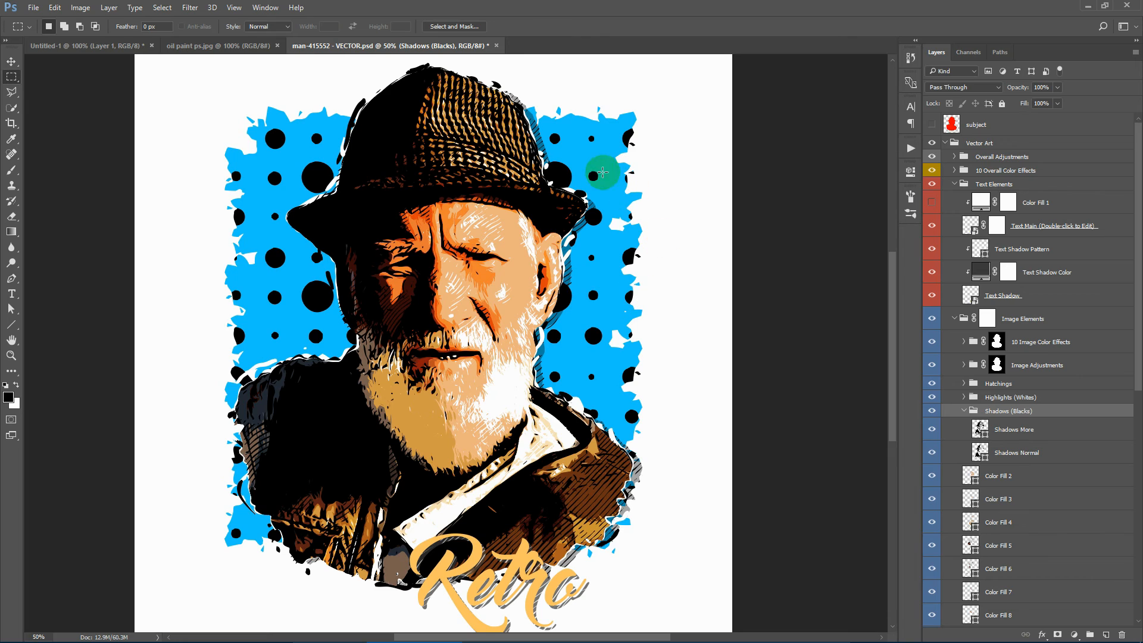
Step: Select the Shadows Normal layer and show its path's anchor points with the Direct Selection Tool
{"action": "left_click", "coordinate": [1056, 454]}
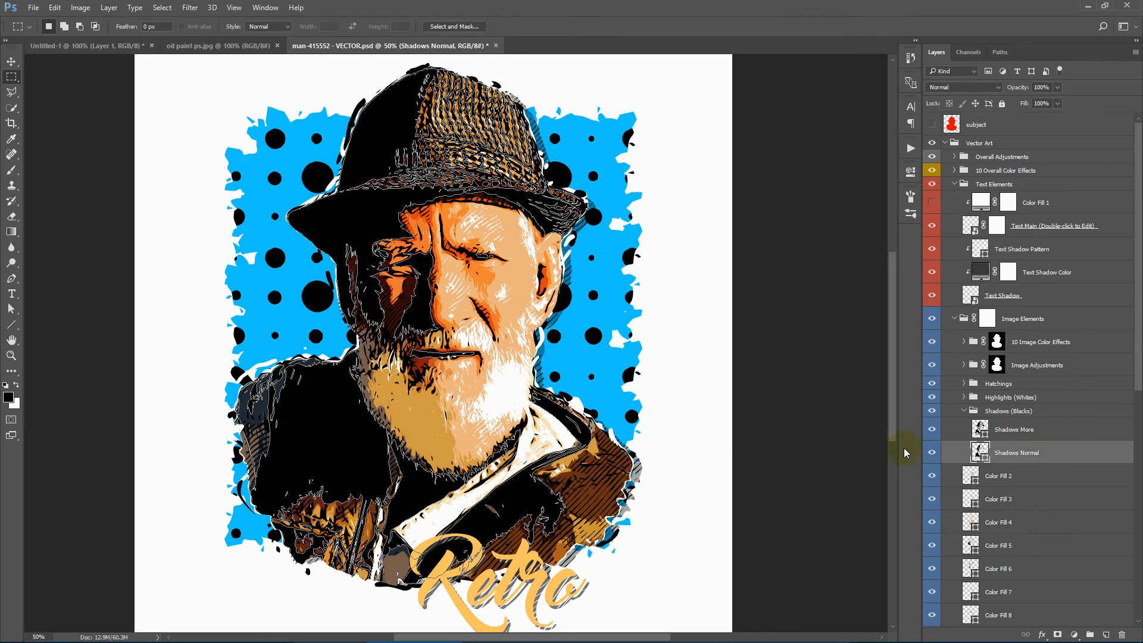
{"action": "left_click", "coordinate": [980, 453]}
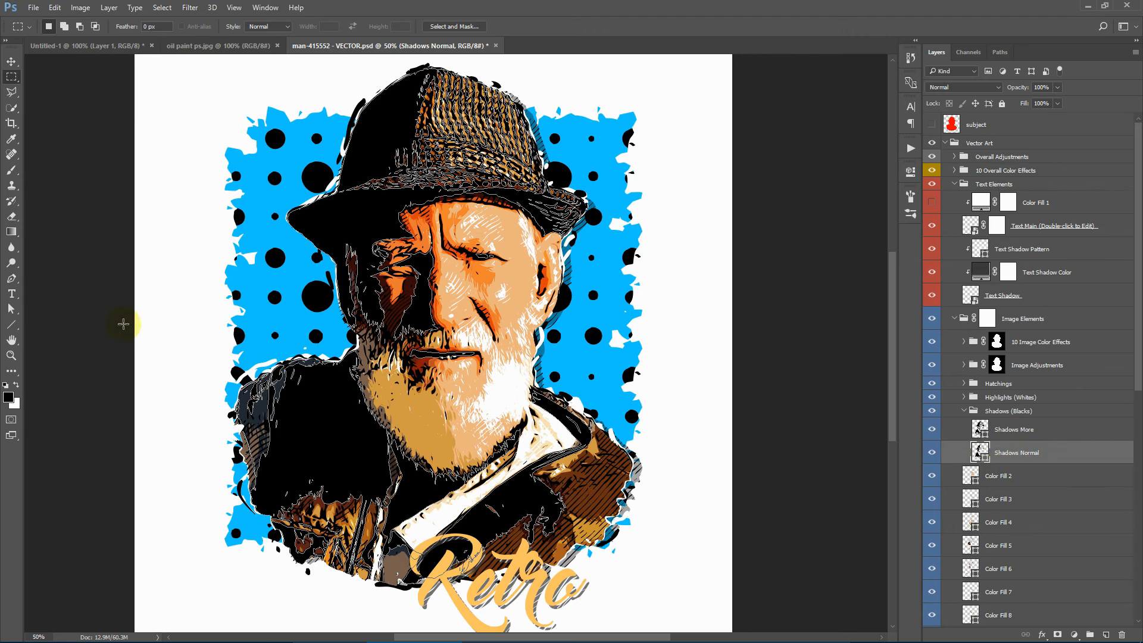
{"action": "left_click", "coordinate": [11, 281]}
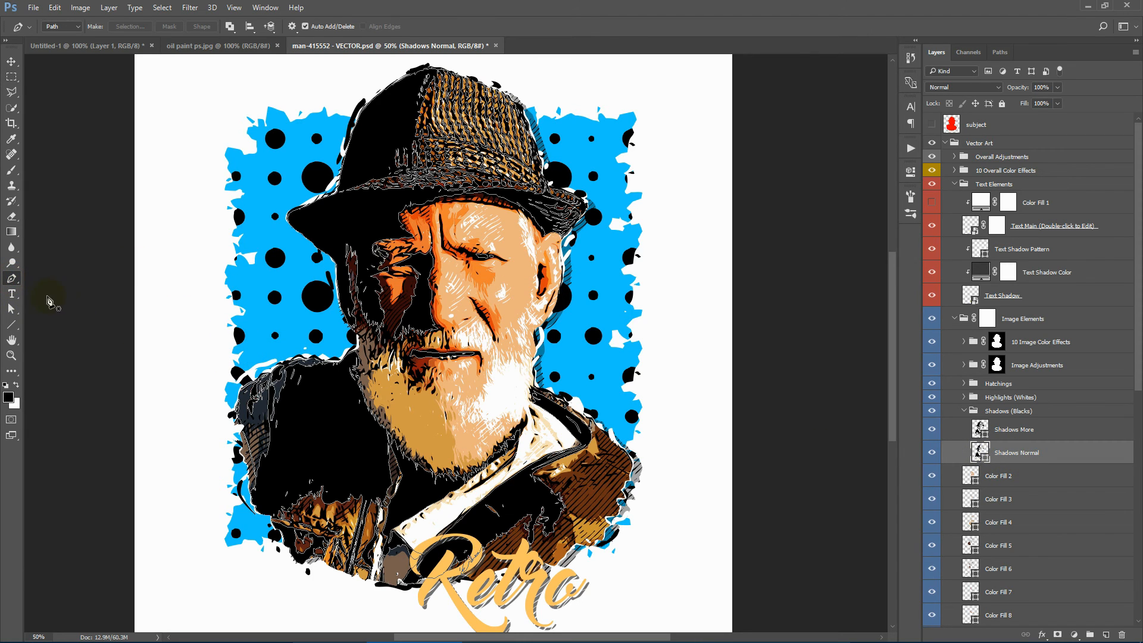
{"action": "left_click", "coordinate": [11, 308]}
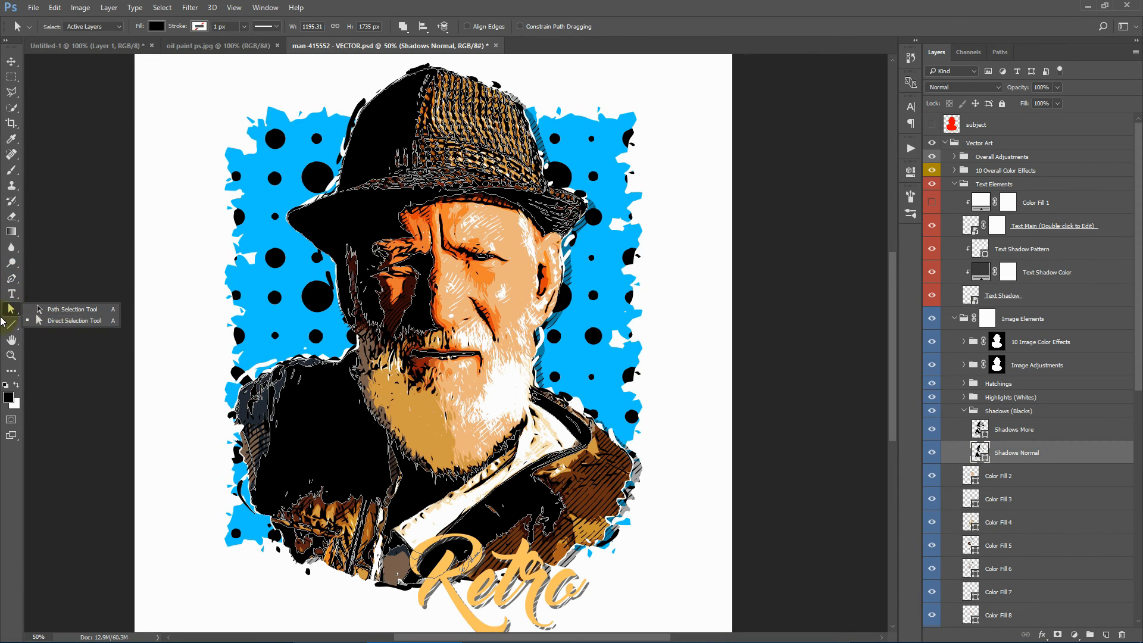
{"action": "left_click", "coordinate": [374, 209]}
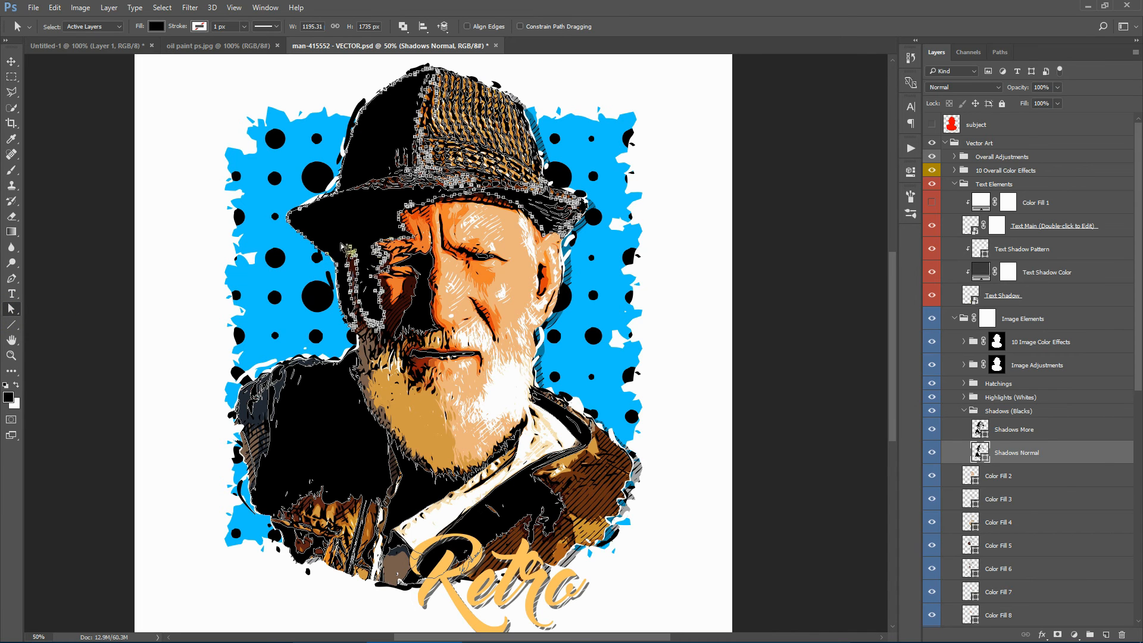
Step: Examine the Shadows Normal path's anchor points around the hat and face at 66.7% magnification
{"action": "left_click", "coordinate": [10, 355]}
{"action": "left_click", "coordinate": [398, 215]}
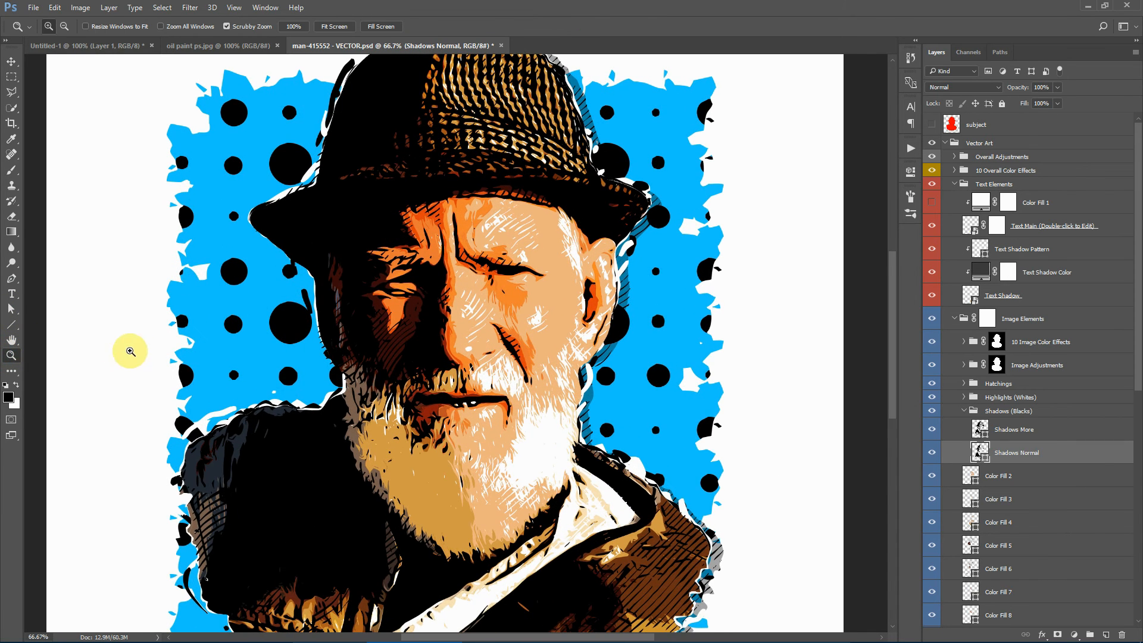
{"action": "left_click", "coordinate": [7, 311]}
{"action": "left_click", "coordinate": [415, 275]}
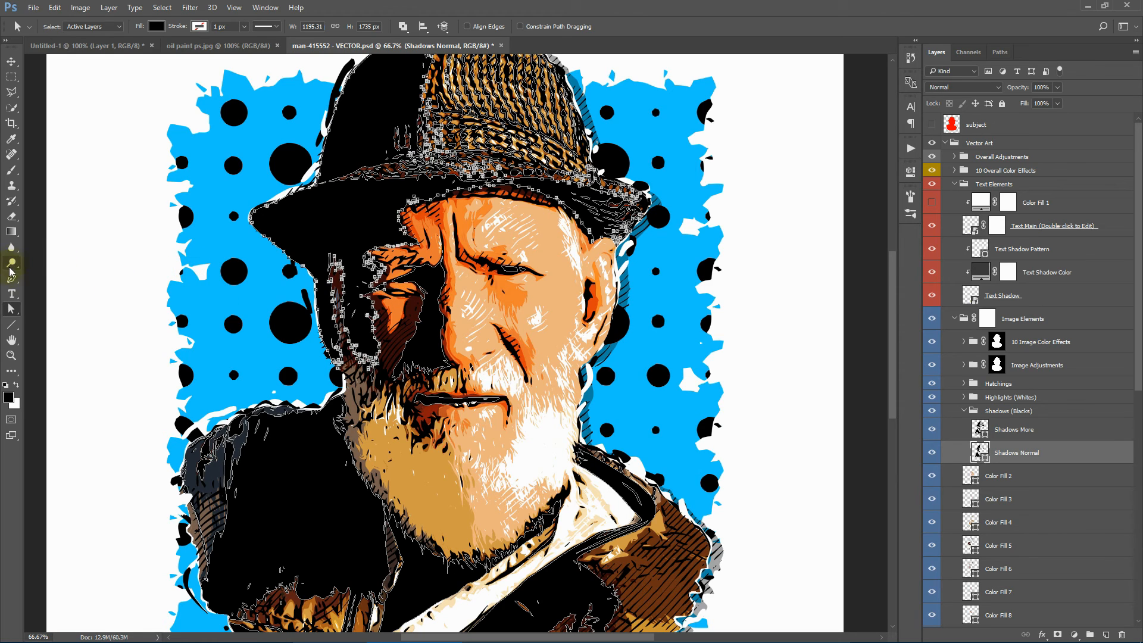
{"action": "left_click", "coordinate": [11, 278]}
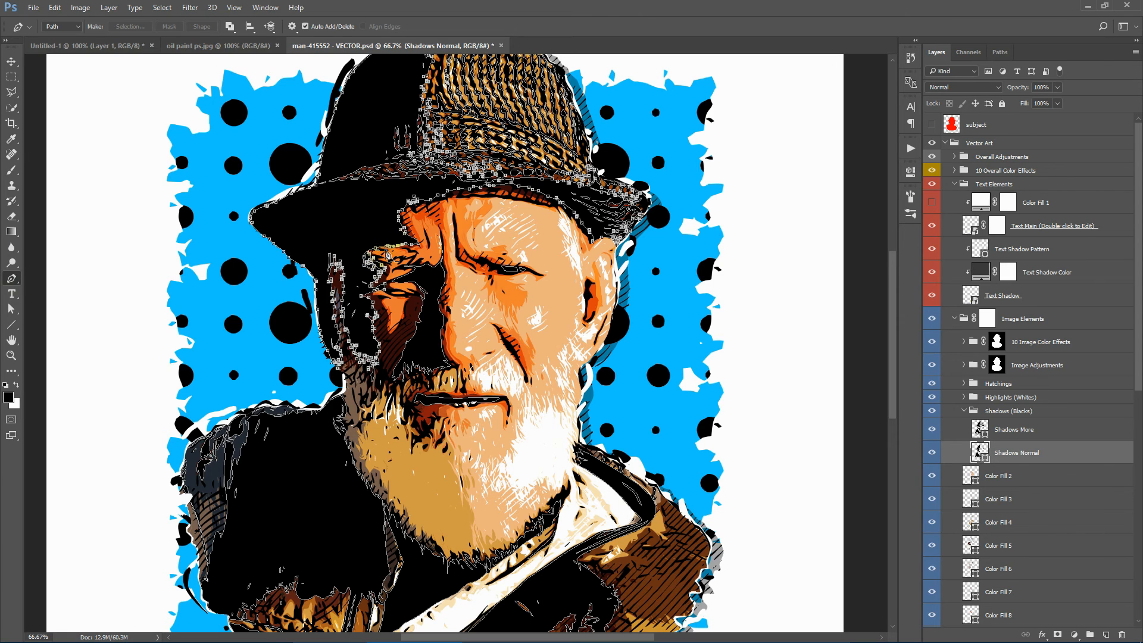
{"action": "left_click", "coordinate": [12, 308]}
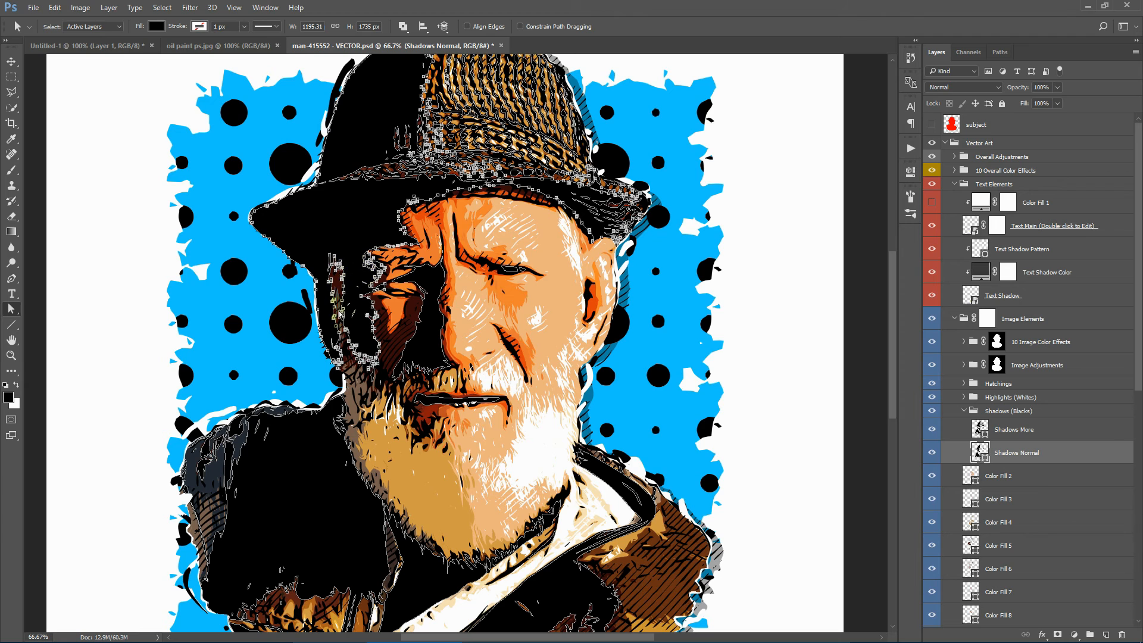
{"action": "left_click", "coordinate": [10, 356]}
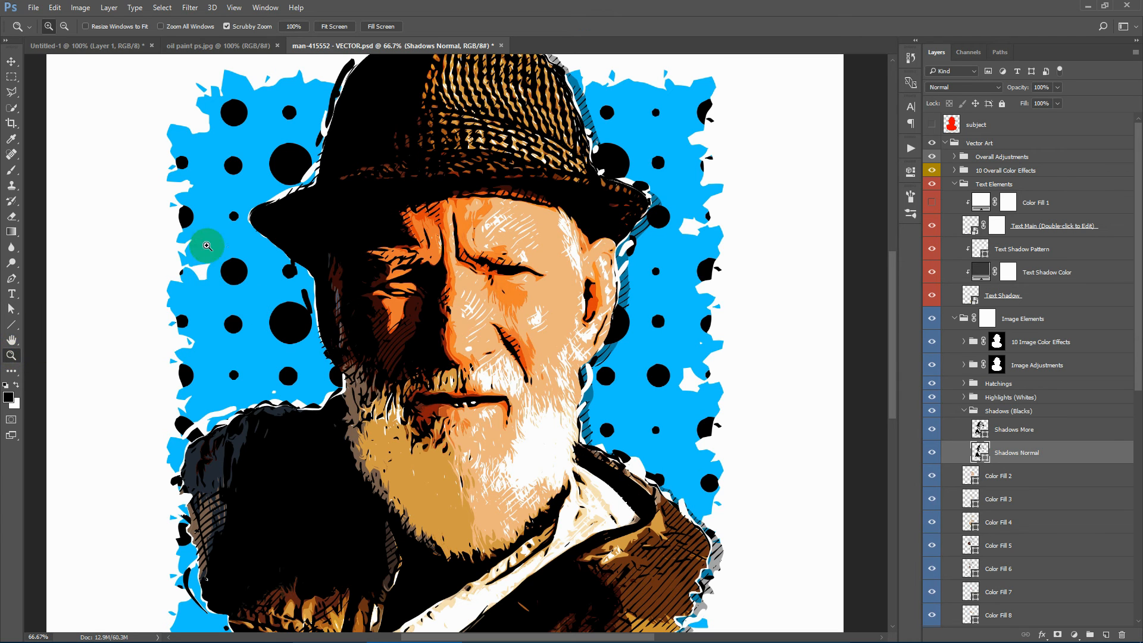
Step: Resize the whole image to a width of 20080 pixels with proportions linked
{"action": "left_click", "coordinate": [335, 26]}
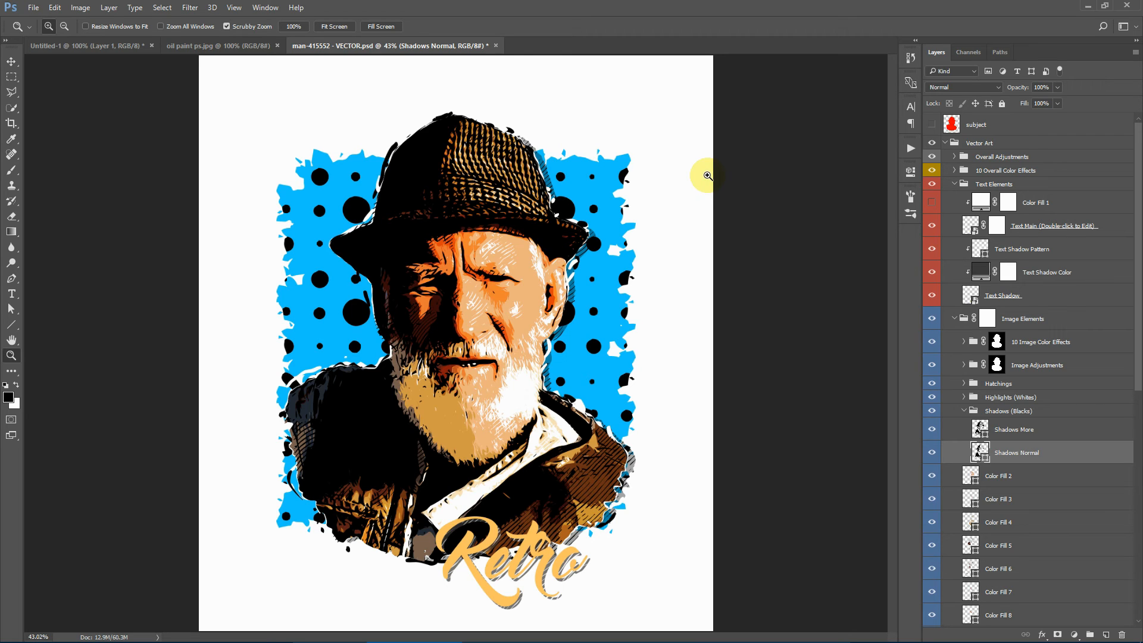
{"action": "left_click", "coordinate": [78, 9]}
{"action": "left_click", "coordinate": [94, 80]}
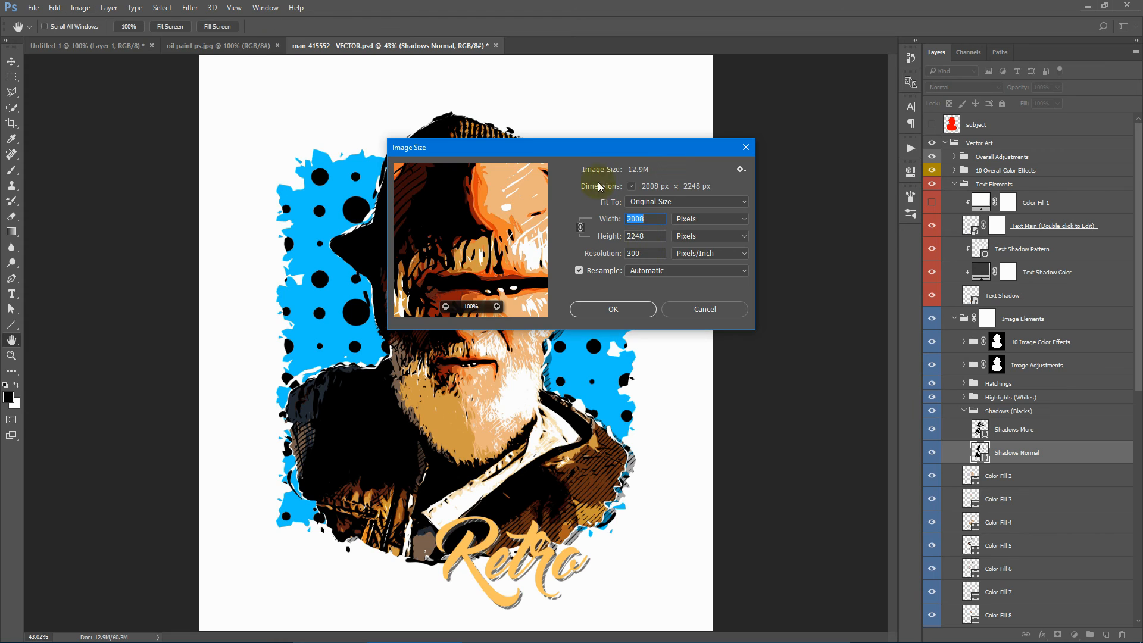
{"action": "left_click", "coordinate": [655, 236]}
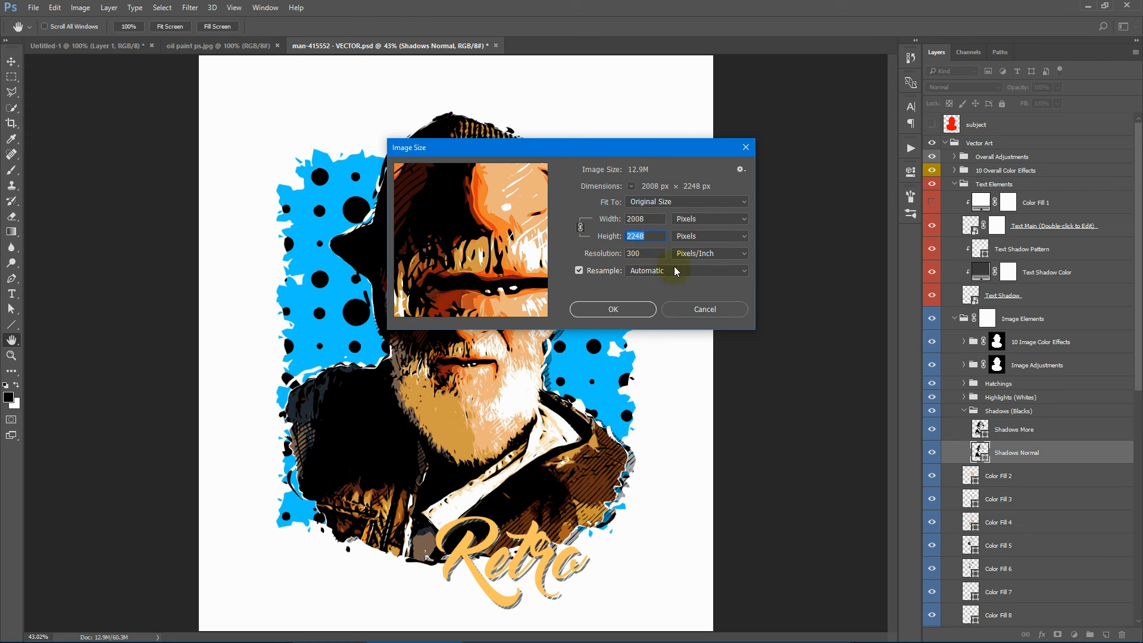
{"action": "left_click", "coordinate": [648, 219]}
{"action": "type", "text": "0"}
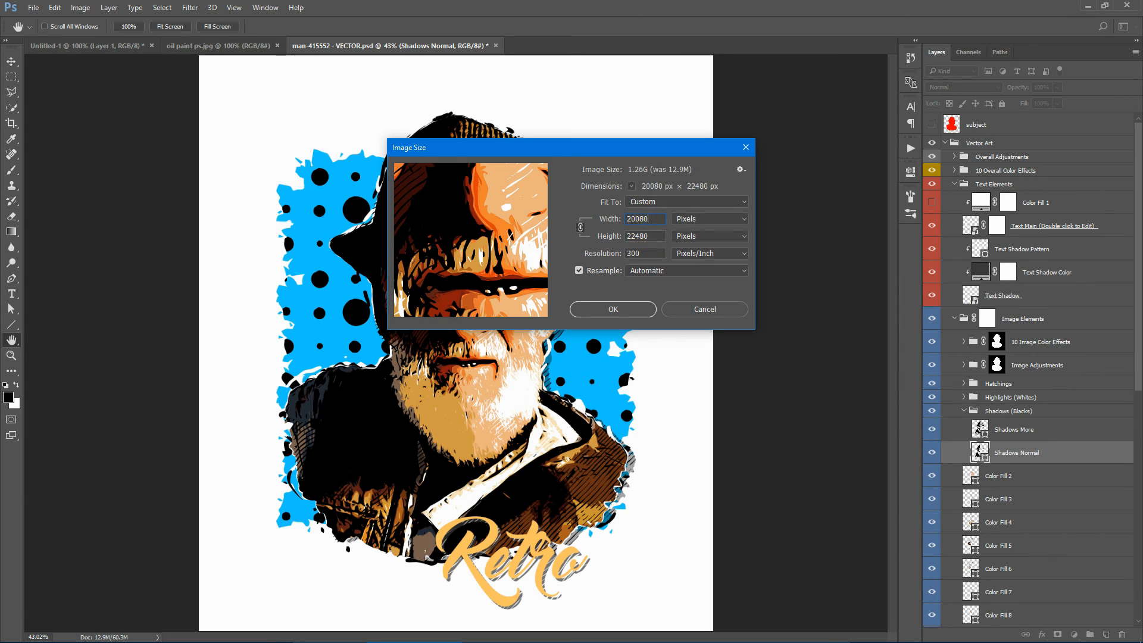
{"action": "left_click", "coordinate": [626, 313]}
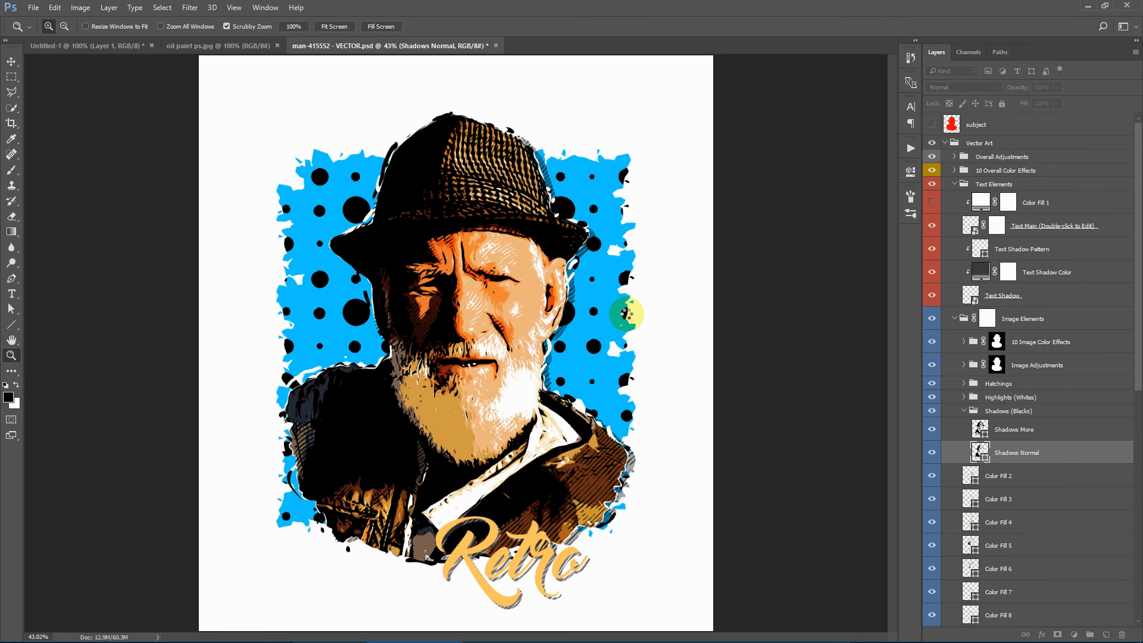
{"action": "left_click", "coordinate": [627, 317]}
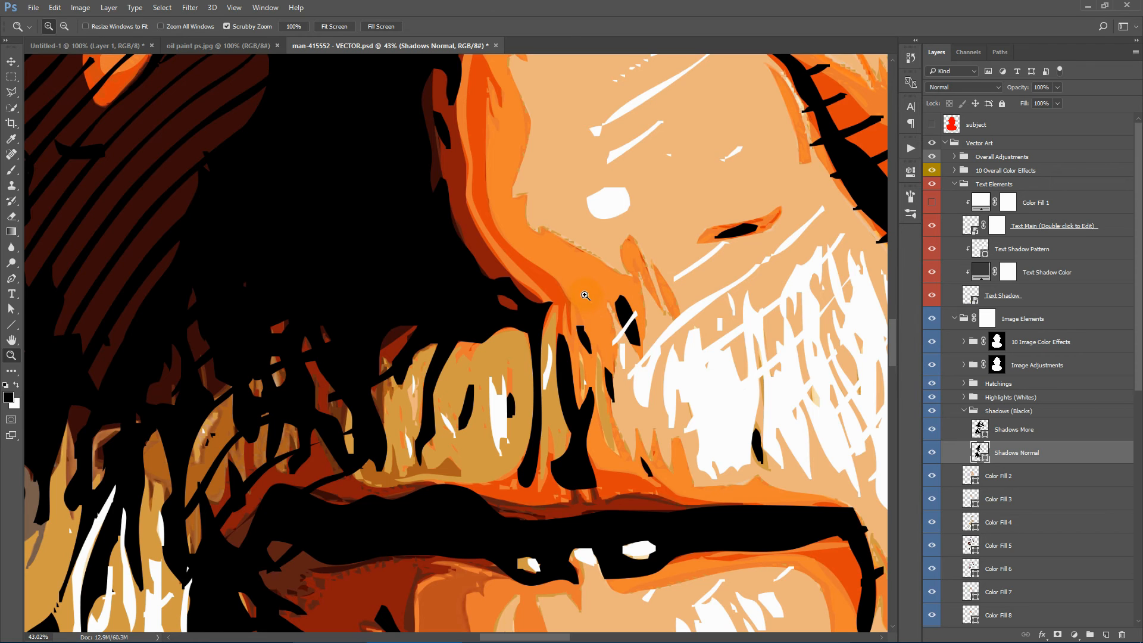
Step: Examine the enlarged artwork's edges at 100%, as a whole, and close up around the eyes
{"action": "scroll", "coordinate": [288, 27], "scroll_direction": "up", "scroll_amount": 3}
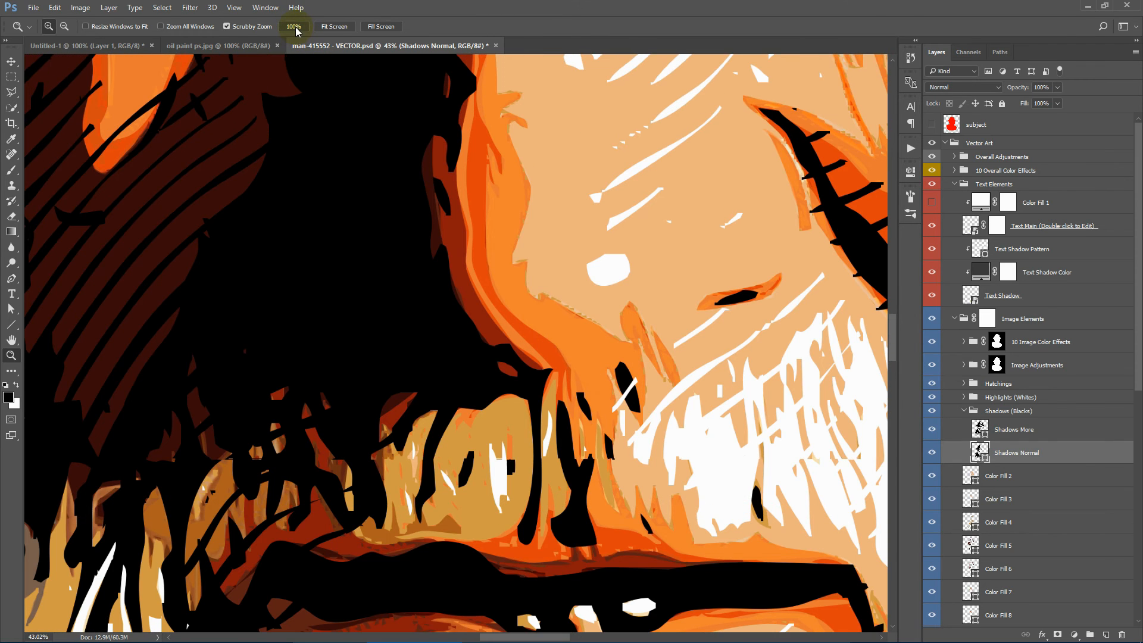
{"action": "left_click", "coordinate": [287, 28]}
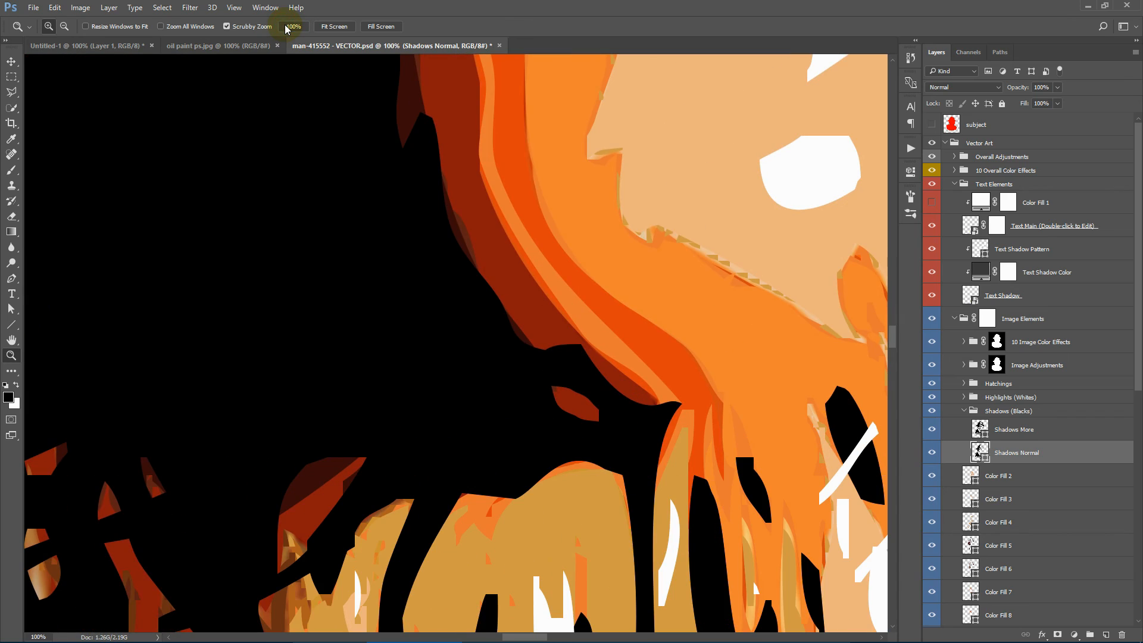
{"action": "left_click", "coordinate": [334, 26]}
{"action": "left_click", "coordinate": [507, 235]}
{"action": "left_click", "coordinate": [428, 261]}
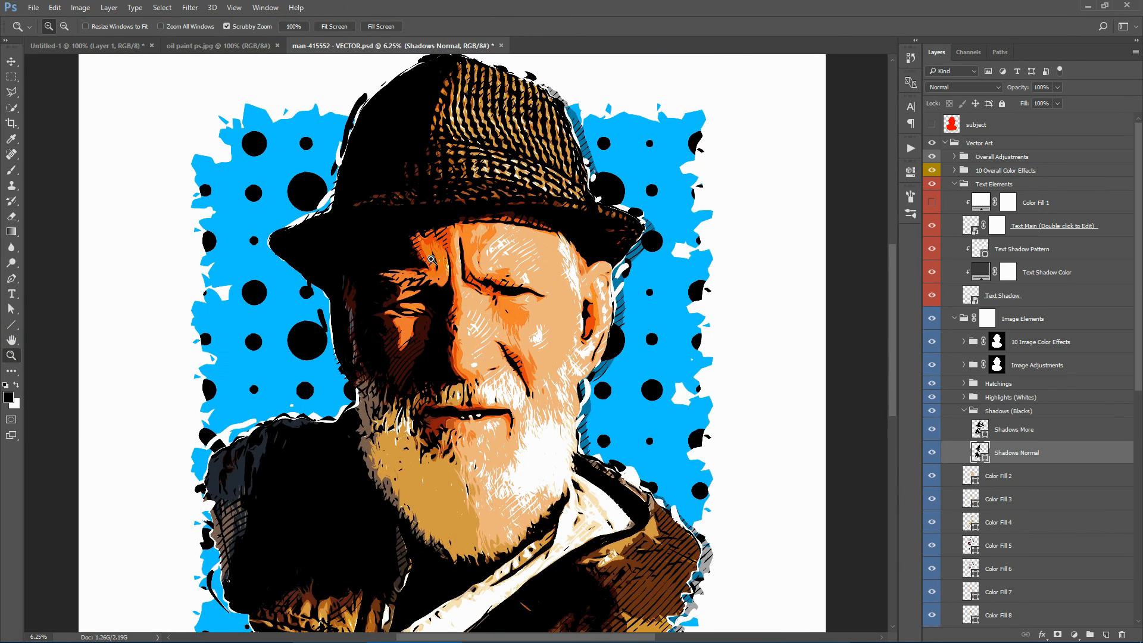
{"action": "left_click", "coordinate": [429, 262]}
{"action": "left_click_drag", "start_coordinate": [529, 307], "coordinate": [611, 288]}
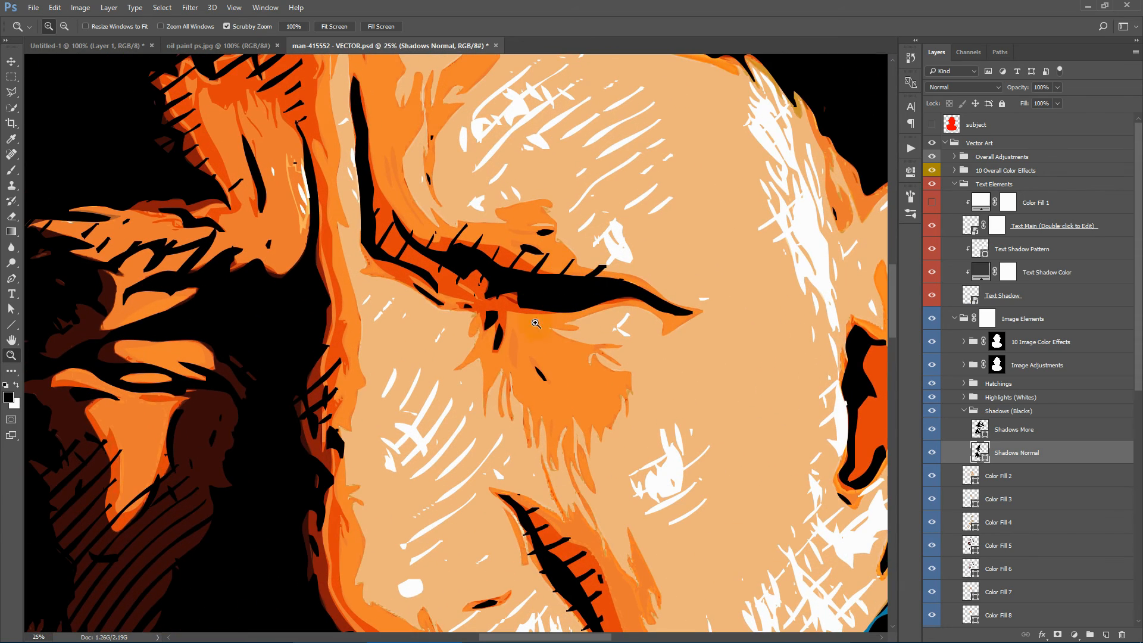
Step: Adjust an anchor point on the Shadows Normal path below the hat brim with the Direct Selection Tool
{"action": "scroll", "coordinate": [342, 184], "scroll_direction": "up", "scroll_amount": 3}
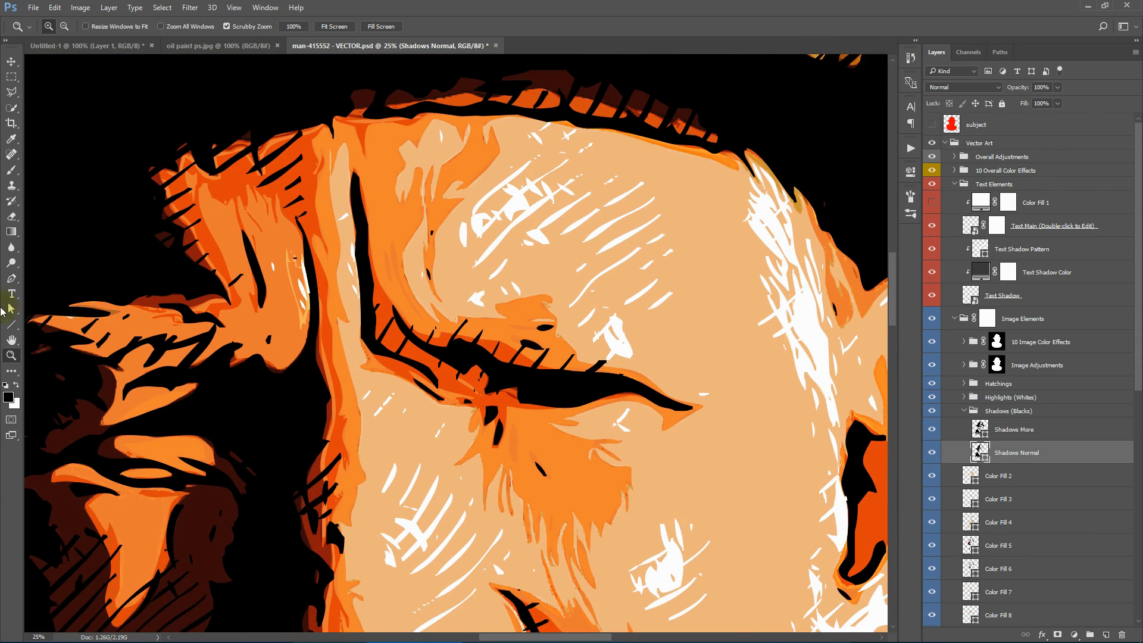
{"action": "left_click", "coordinate": [12, 310]}
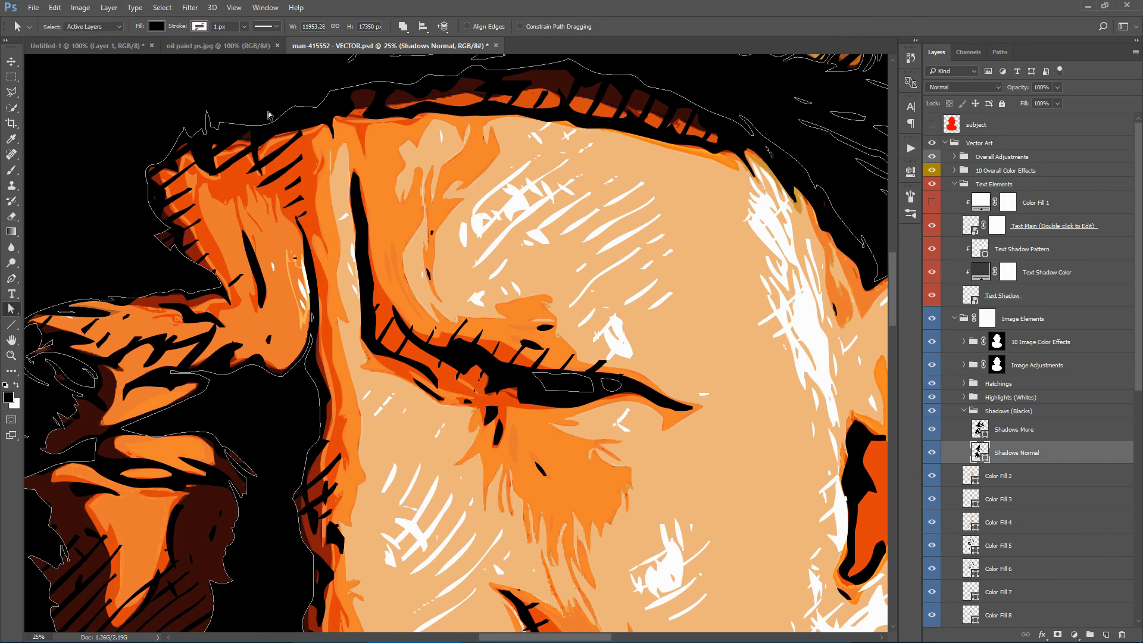
{"action": "mouse_move", "coordinate": [295, 106]}
{"action": "left_mouse_down"}
{"action": "mouse_move", "coordinate": [324, 164]}
{"action": "mouse_move", "coordinate": [300, 117]}
{"action": "left_mouse_up"}
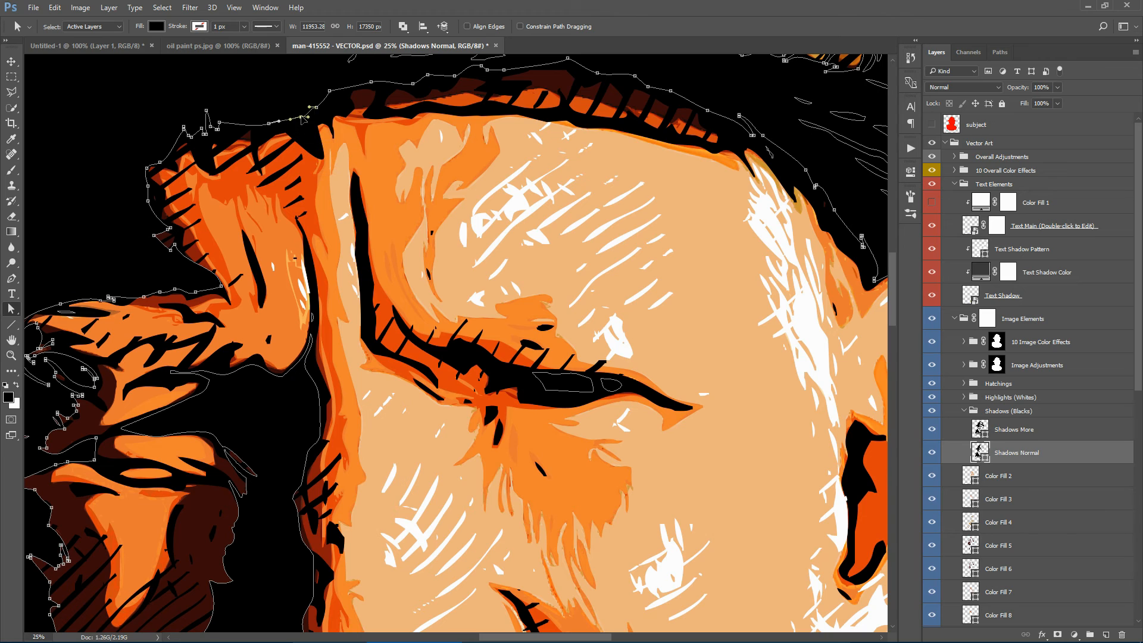
Step: Select the Color Fill 2 layer and pick an anchor point on its path on the forehead
{"action": "left_click", "coordinate": [1033, 479]}
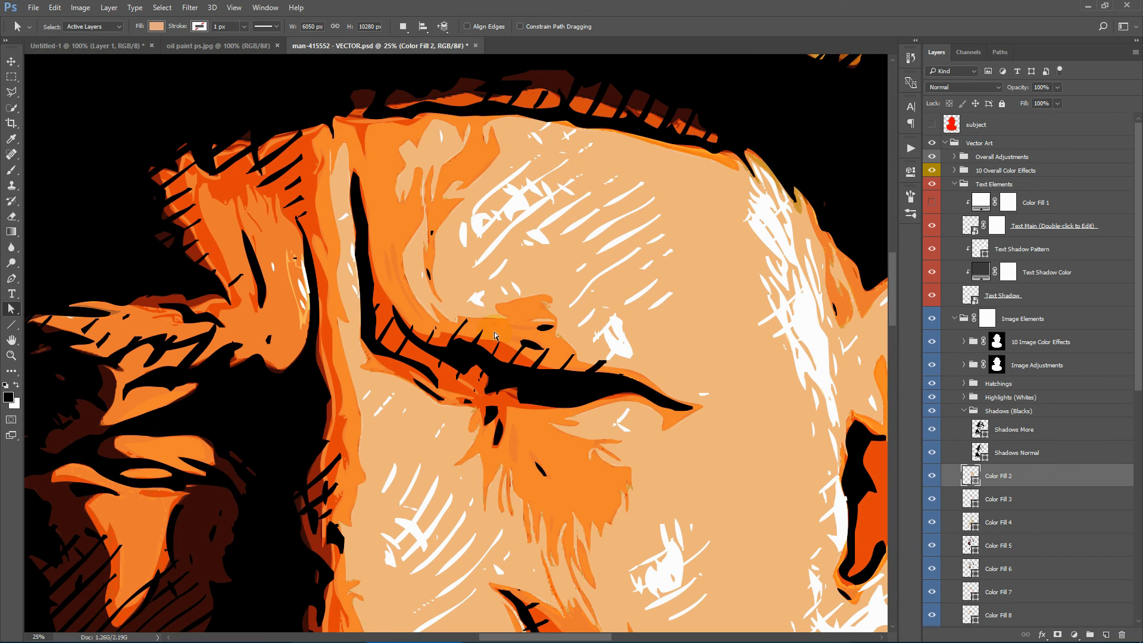
{"action": "left_click", "coordinate": [965, 475]}
{"action": "left_click", "coordinate": [754, 398]}
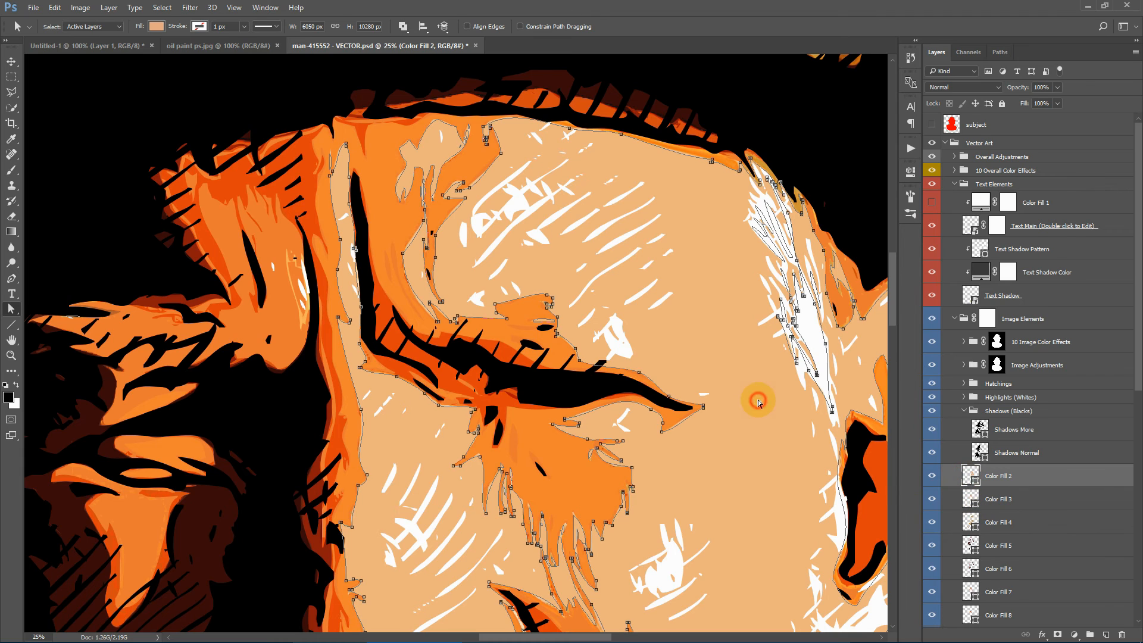
{"action": "left_click", "coordinate": [475, 199]}
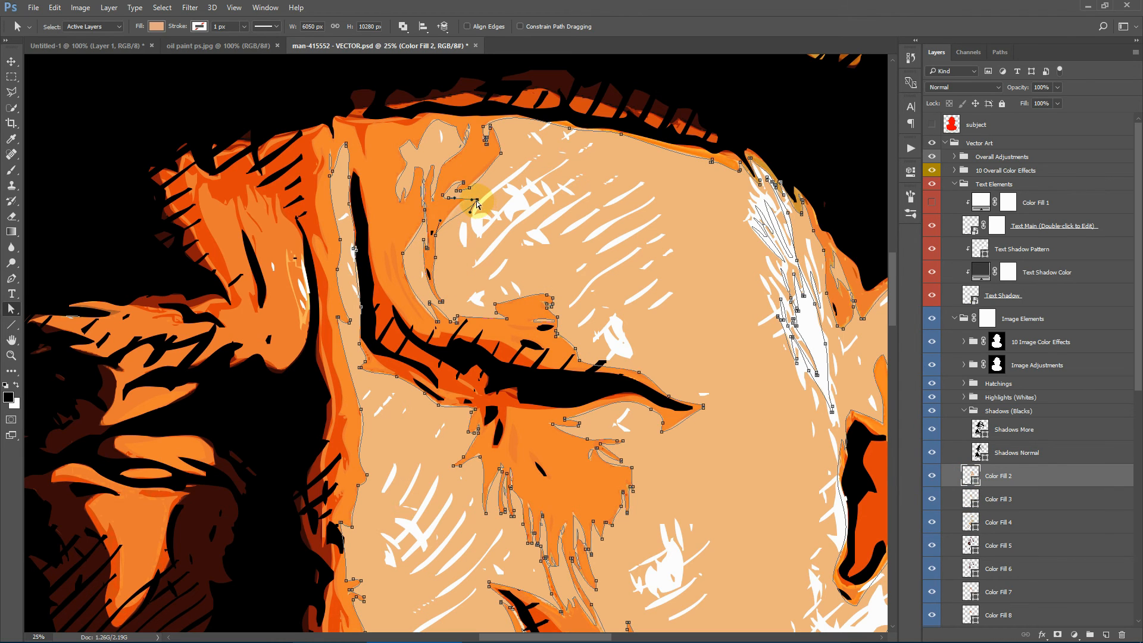
Step: Move the anchor point on the forehead part of the Color Fill 2 path slightly, and view the whole portrait
{"action": "left_click_drag", "start_coordinate": [476, 203], "coordinate": [466, 202]}
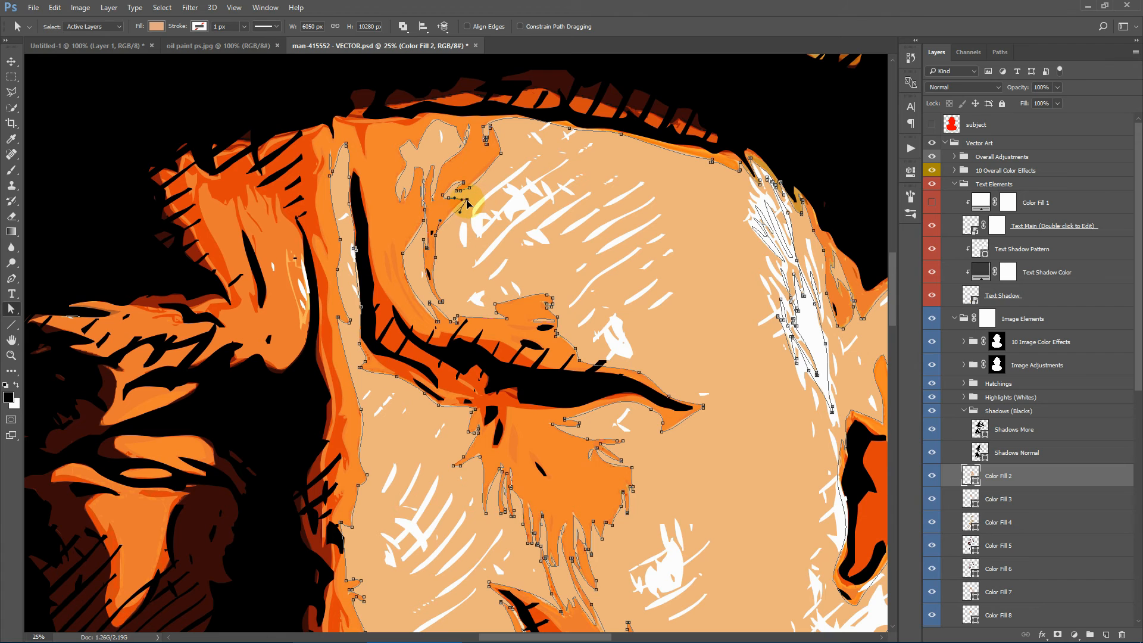
{"action": "left_click", "coordinate": [12, 356]}
{"action": "left_click", "coordinate": [329, 27]}
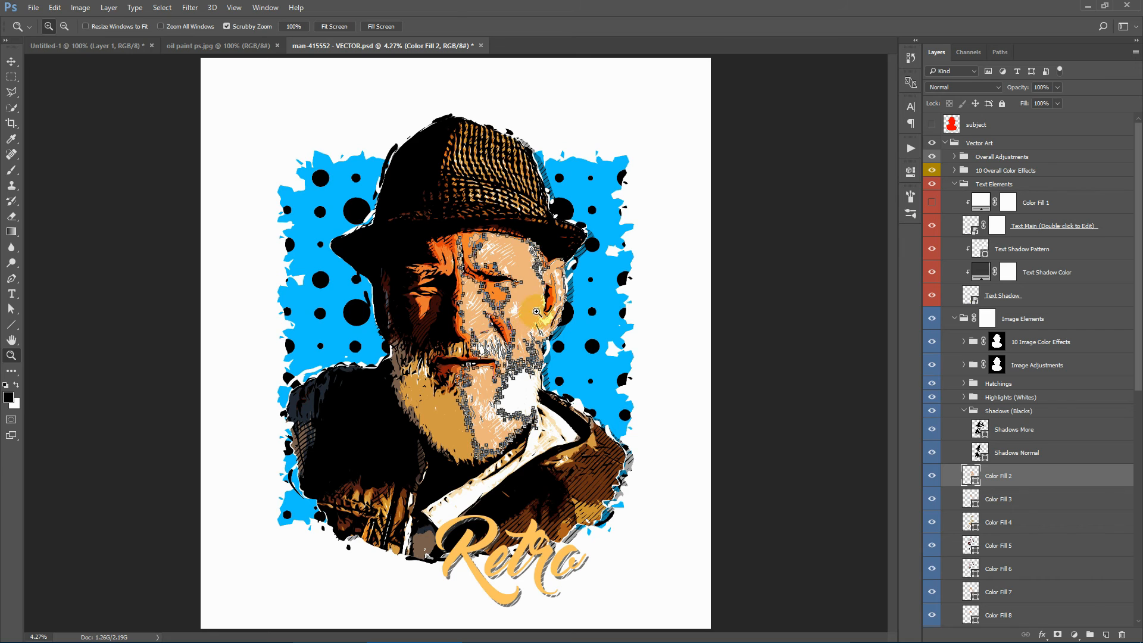
Step: Close the man-415552 - VECTOR.psd document and switch to 3.jpg in the Photos app
{"action": "left_click", "coordinate": [481, 45]}
{"action": "left_click", "coordinate": [570, 234]}
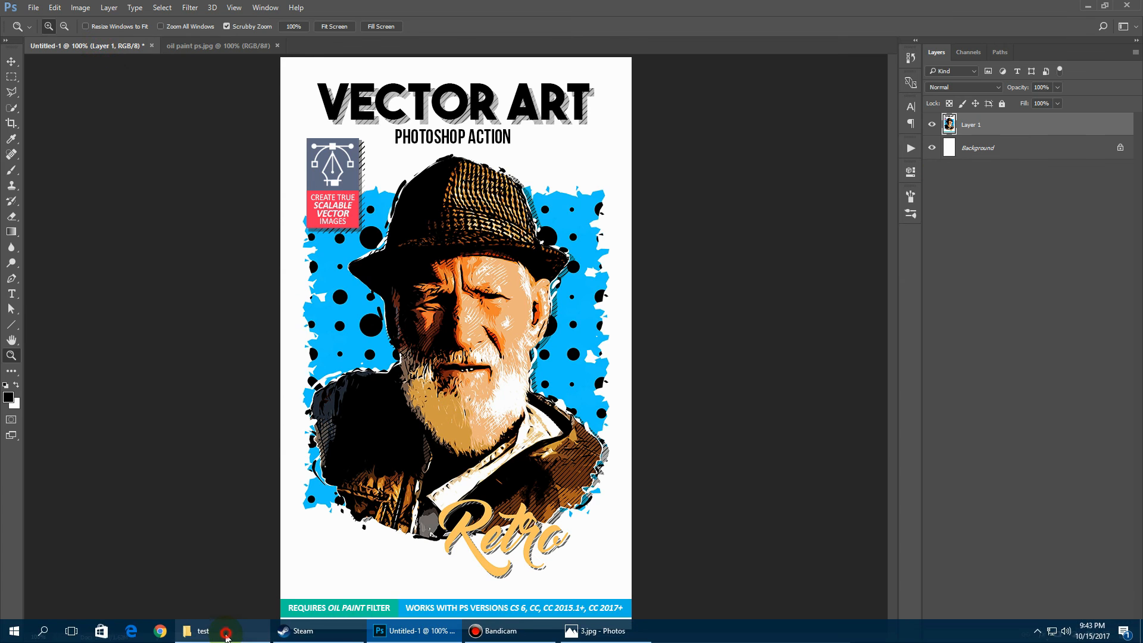
{"action": "left_click", "coordinate": [205, 630]}
{"action": "left_click", "coordinate": [600, 631]}
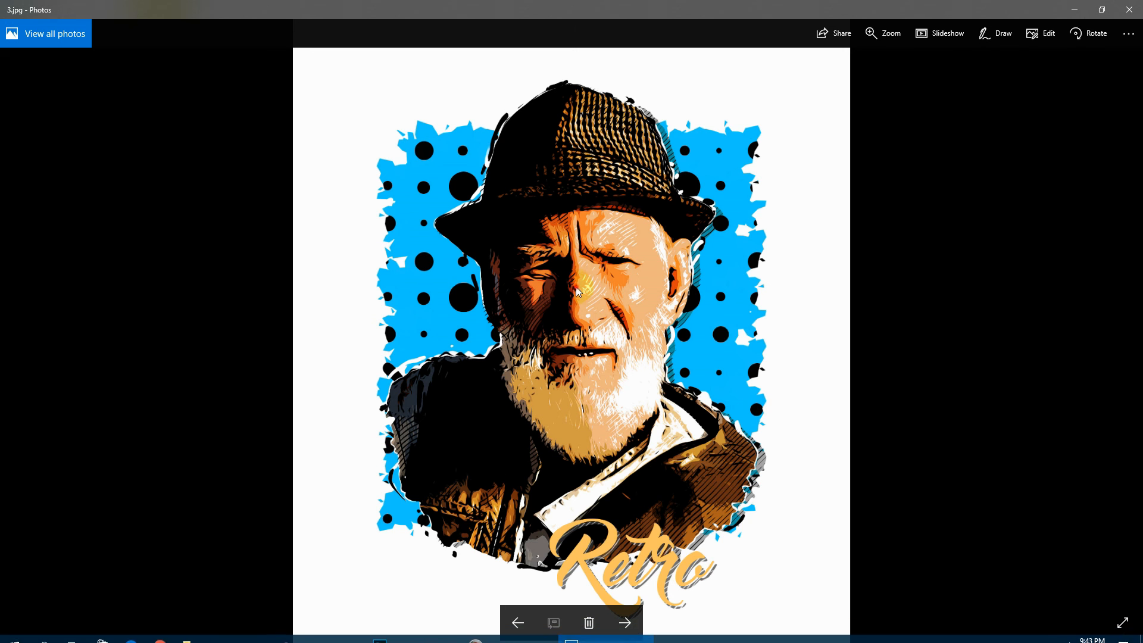
Step: View the astronaut example from its source photo and brushed subject mask to the color and black-and-white results, 4.jpg to 7.jpg
{"action": "key", "text": "Right"}
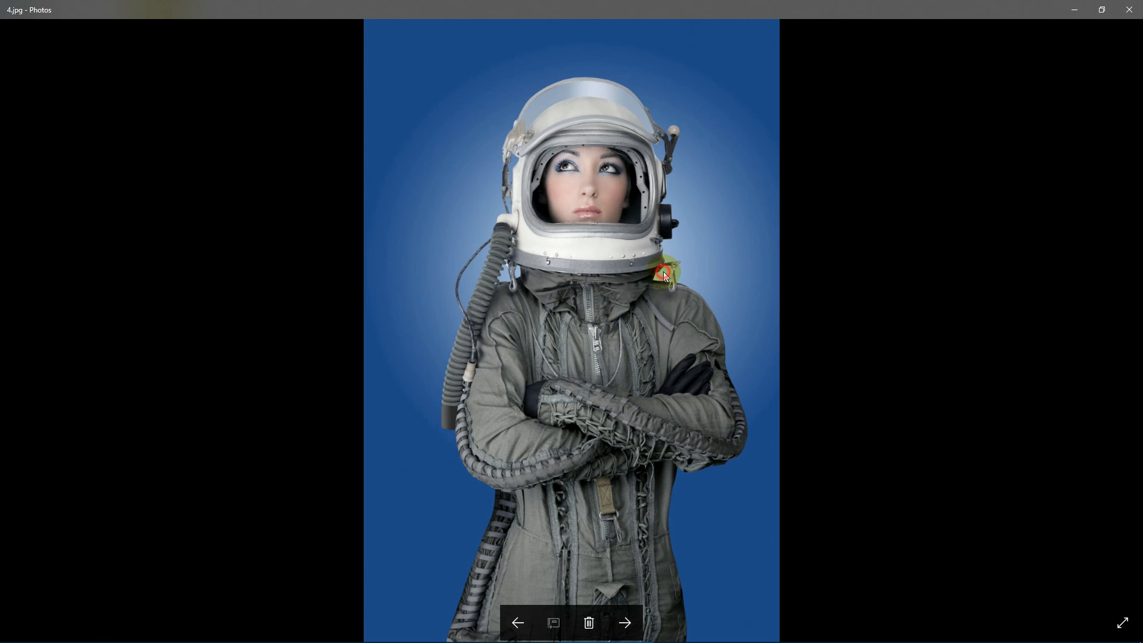
{"action": "left_click", "coordinate": [664, 275]}
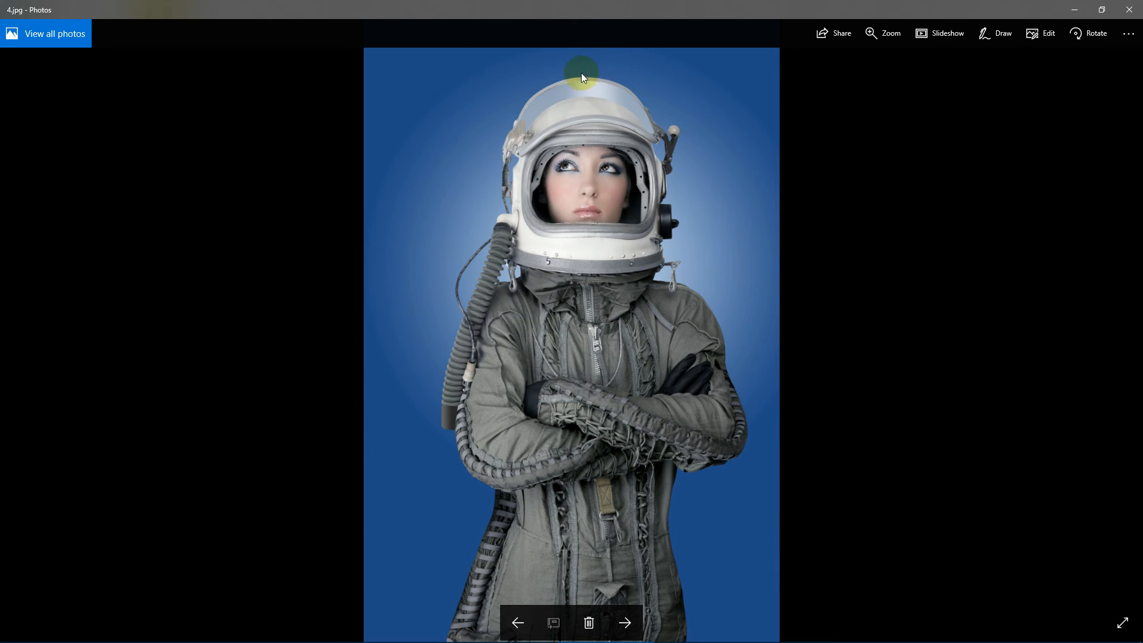
{"action": "key", "text": "Right"}
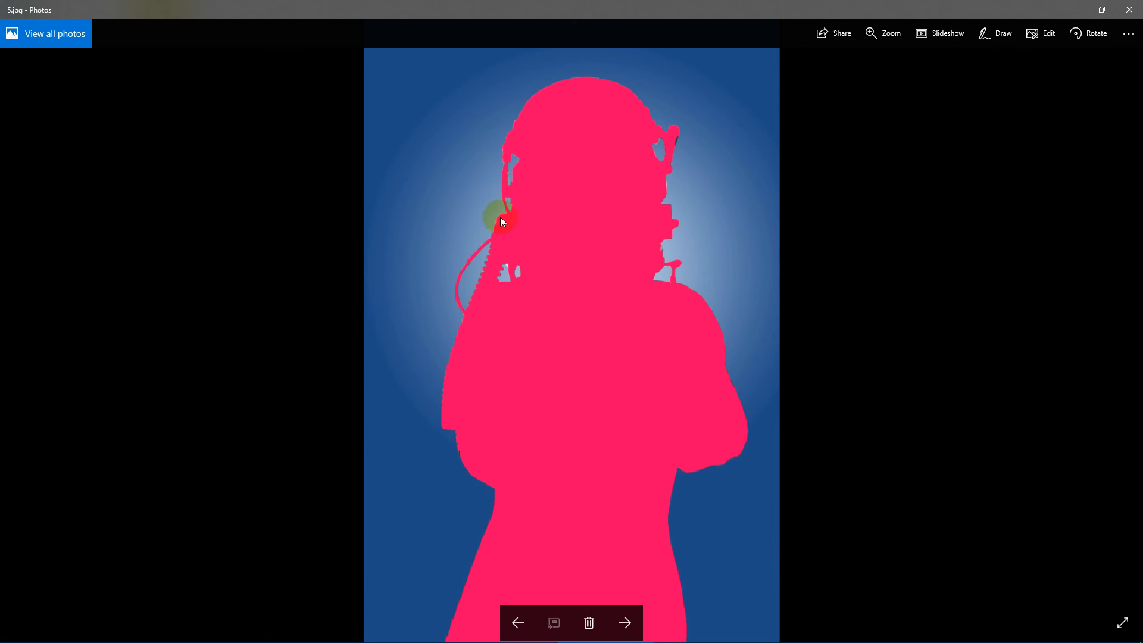
{"action": "key", "text": "Right"}
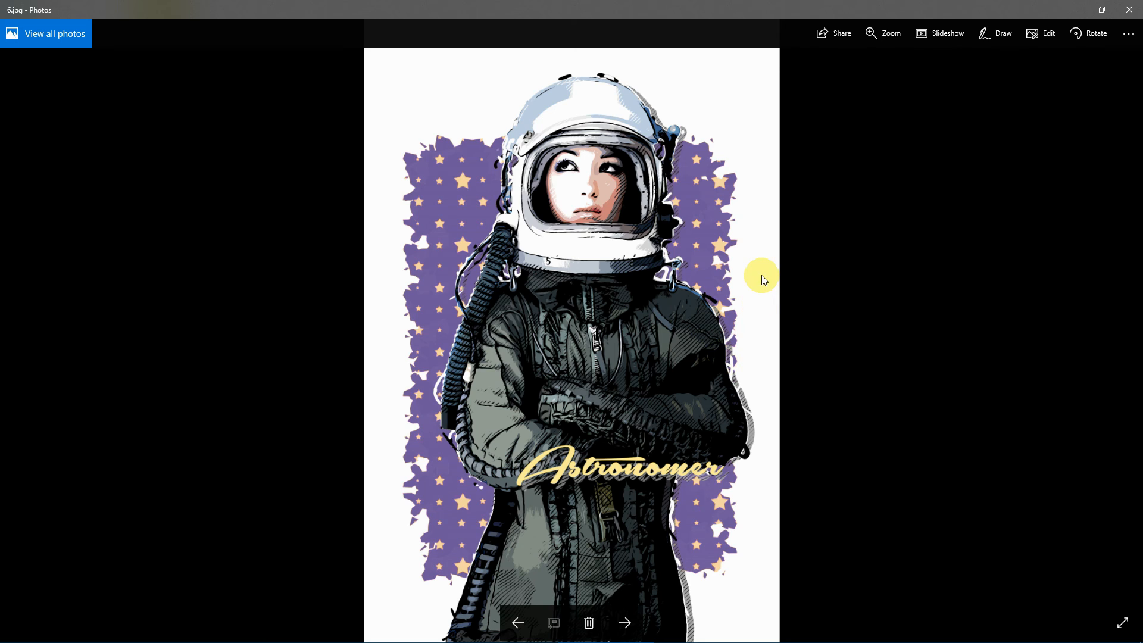
{"action": "key", "text": "Right"}
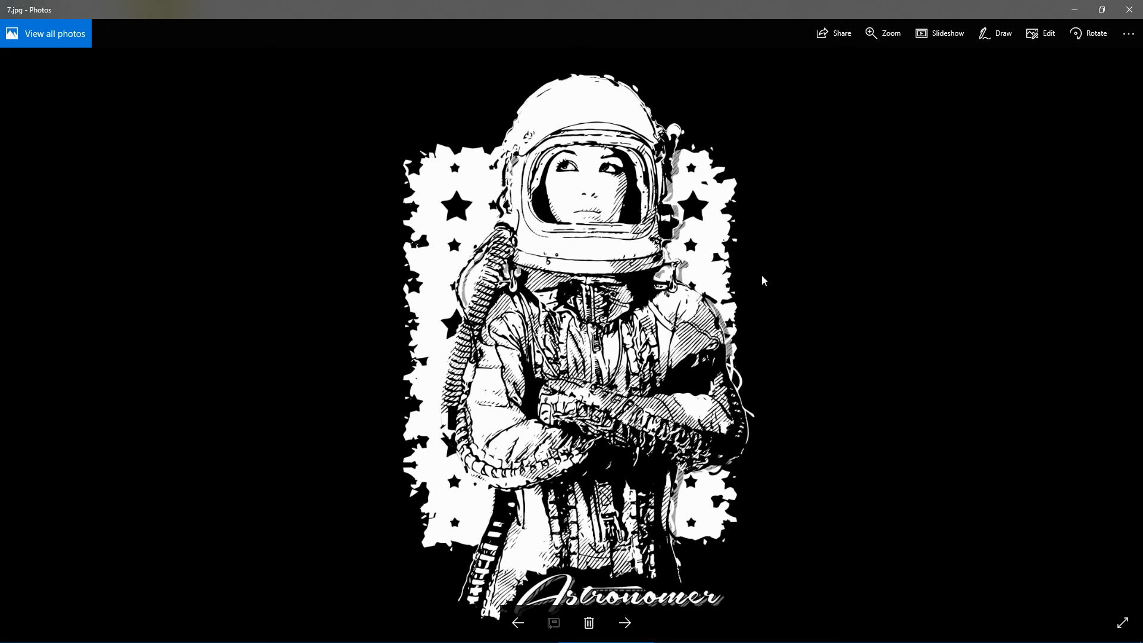
Step: View the Arm Strong example from its source photo and subject mask to the two color results, 8.jpg to 11.jpg
{"action": "key", "text": "Right"}
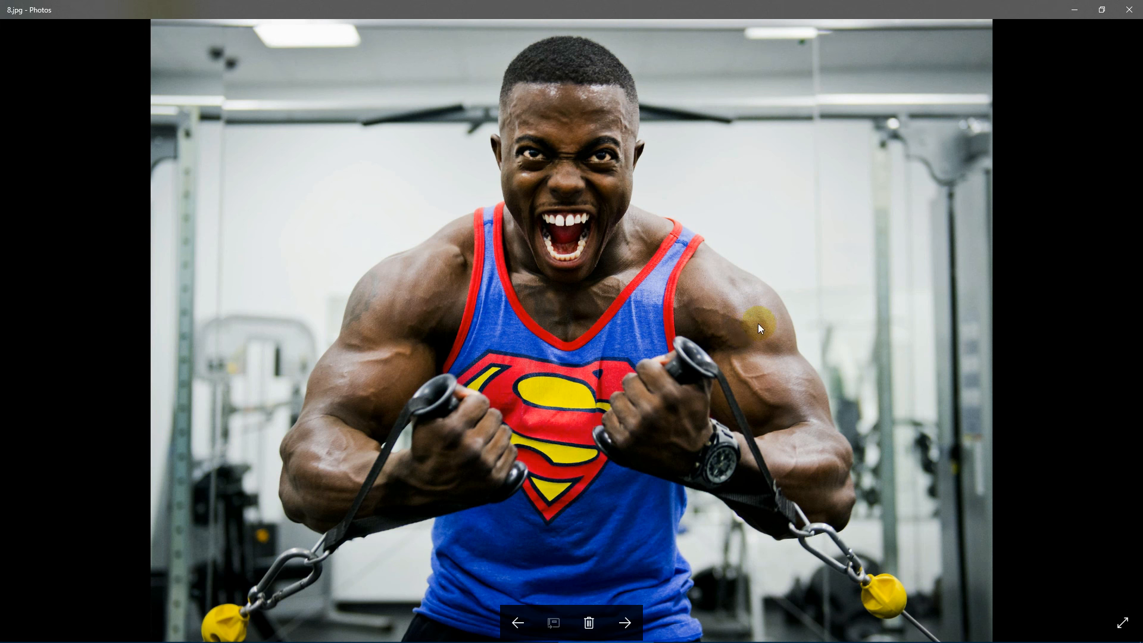
{"action": "key", "text": "Right"}
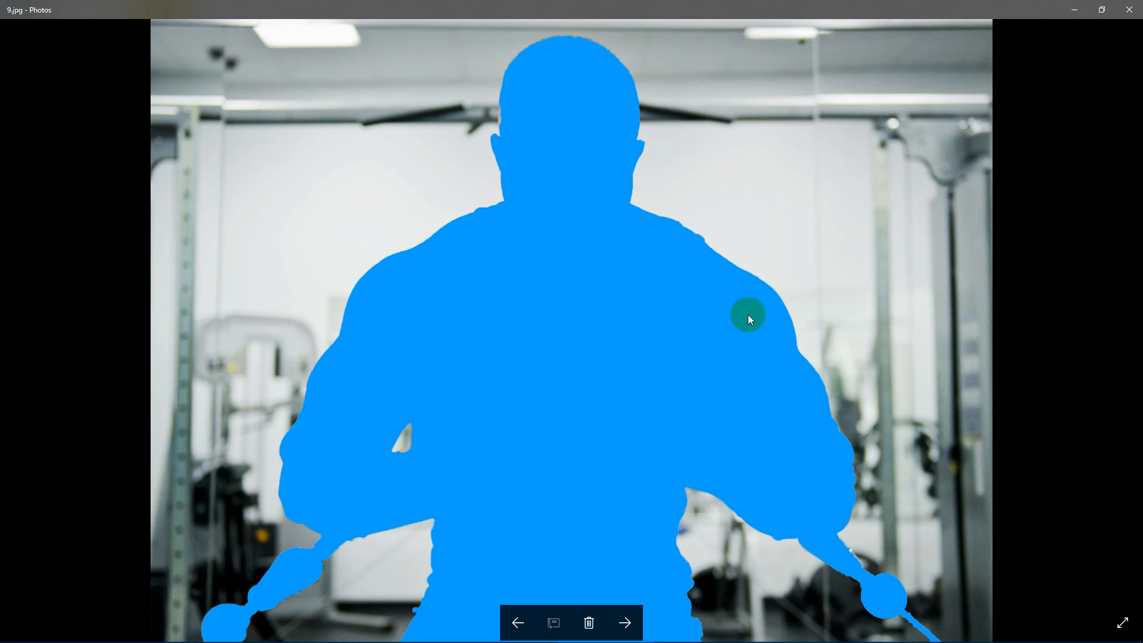
{"action": "key", "text": "Right"}
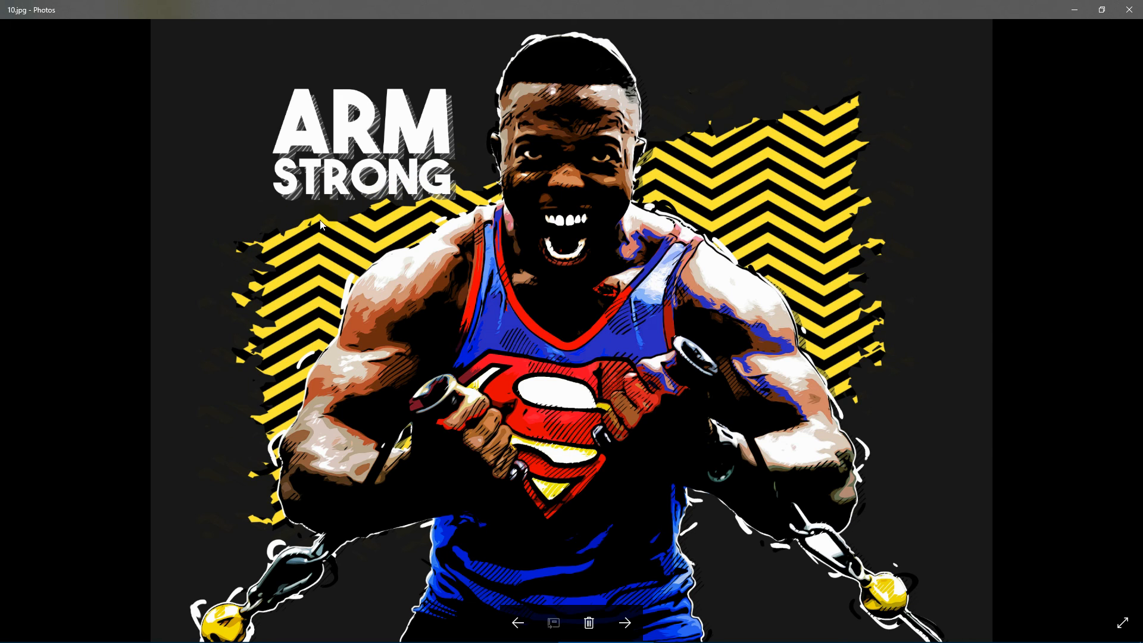
{"action": "key", "text": "Right"}
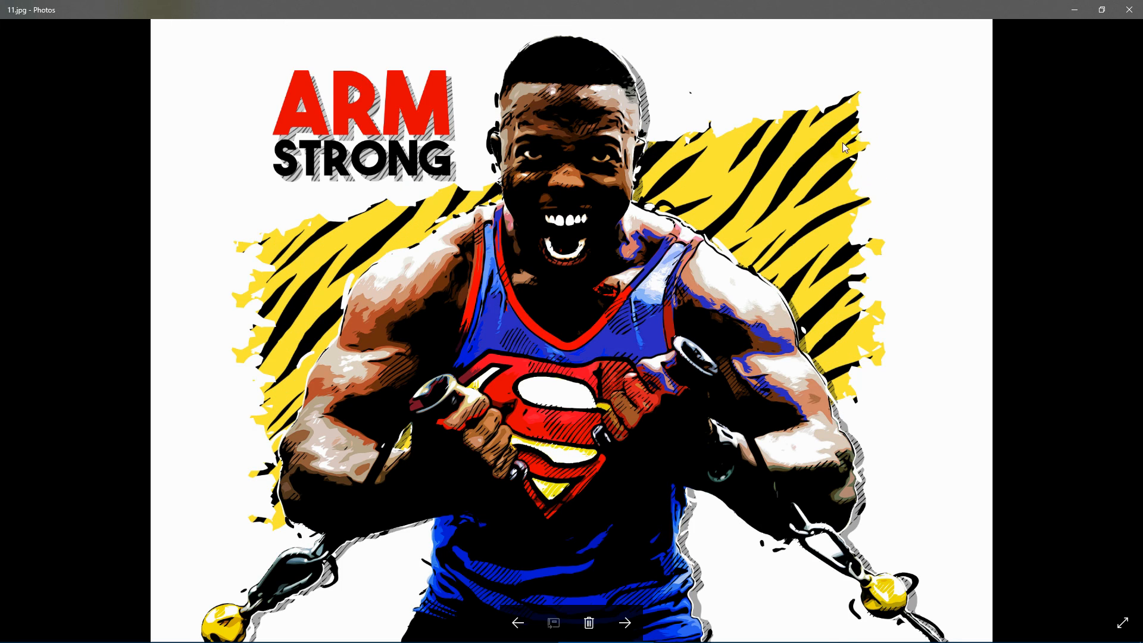
Step: View the football player images 12.jpg to 16.jpg and examine the black-and-white Touch Down version up close
{"action": "key", "text": "Right"}
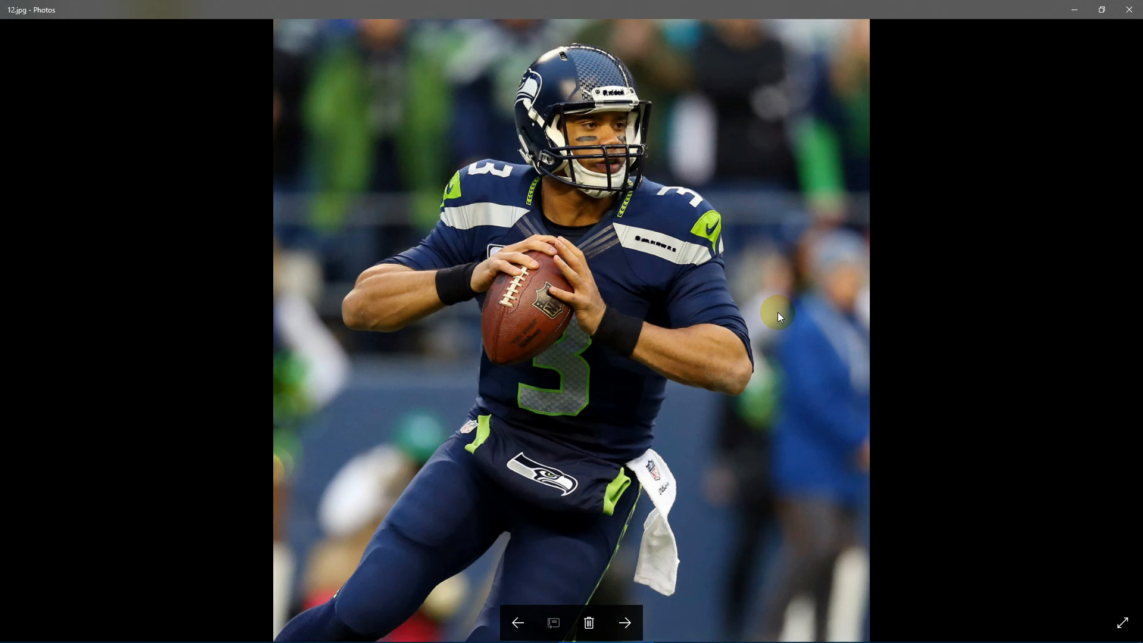
{"action": "key", "text": "Right"}
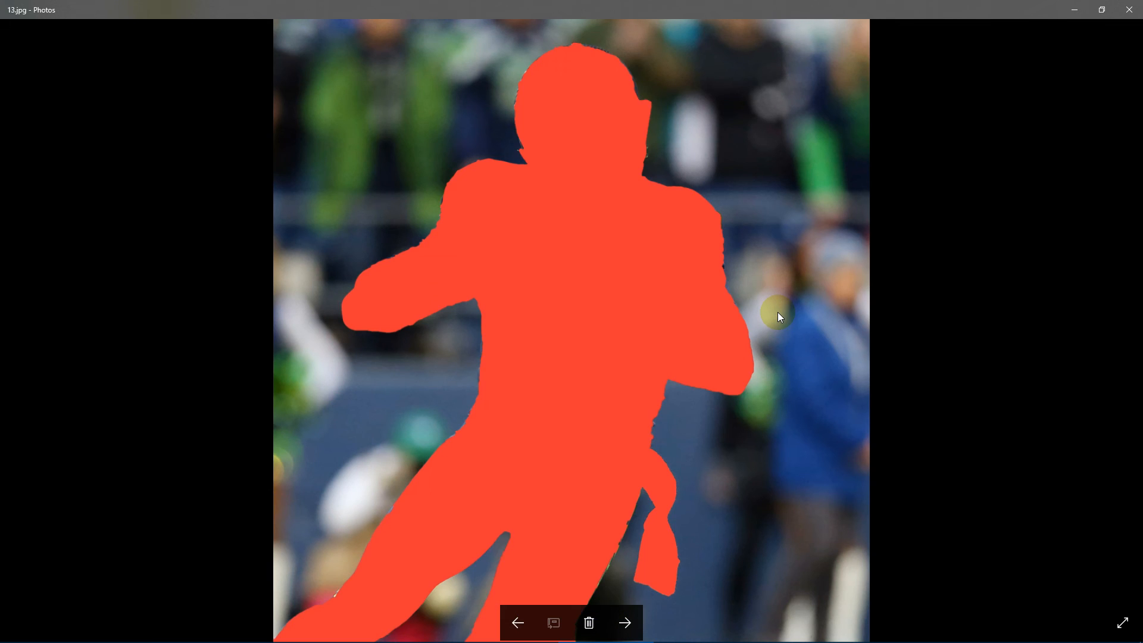
{"action": "key", "text": "Right"}
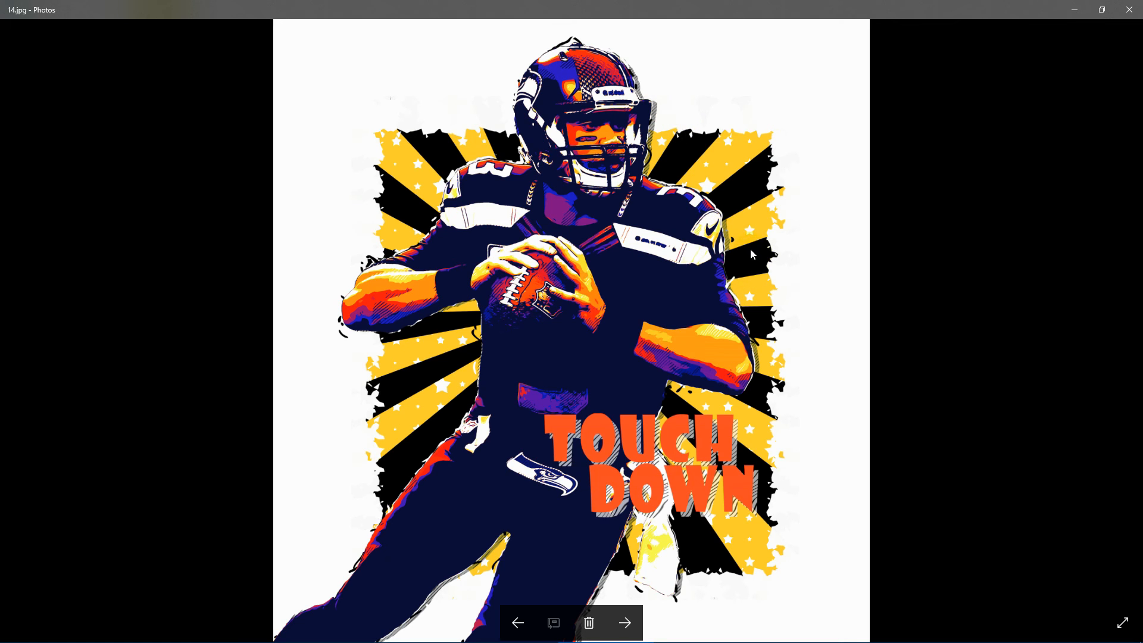
{"action": "key", "text": "Right"}
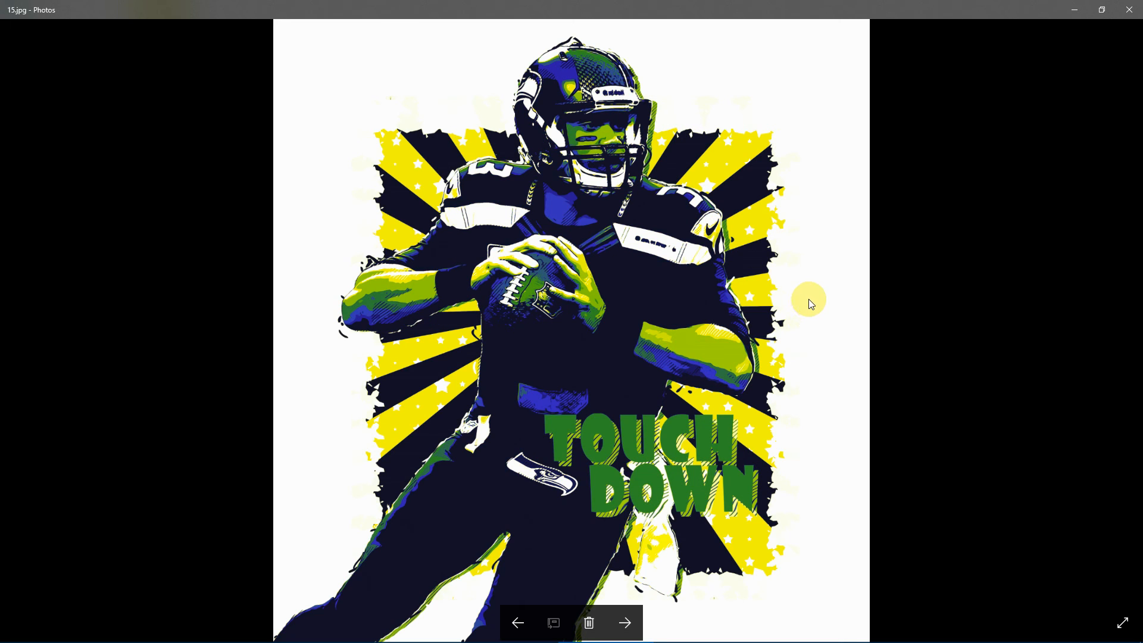
{"action": "key", "text": "Right"}
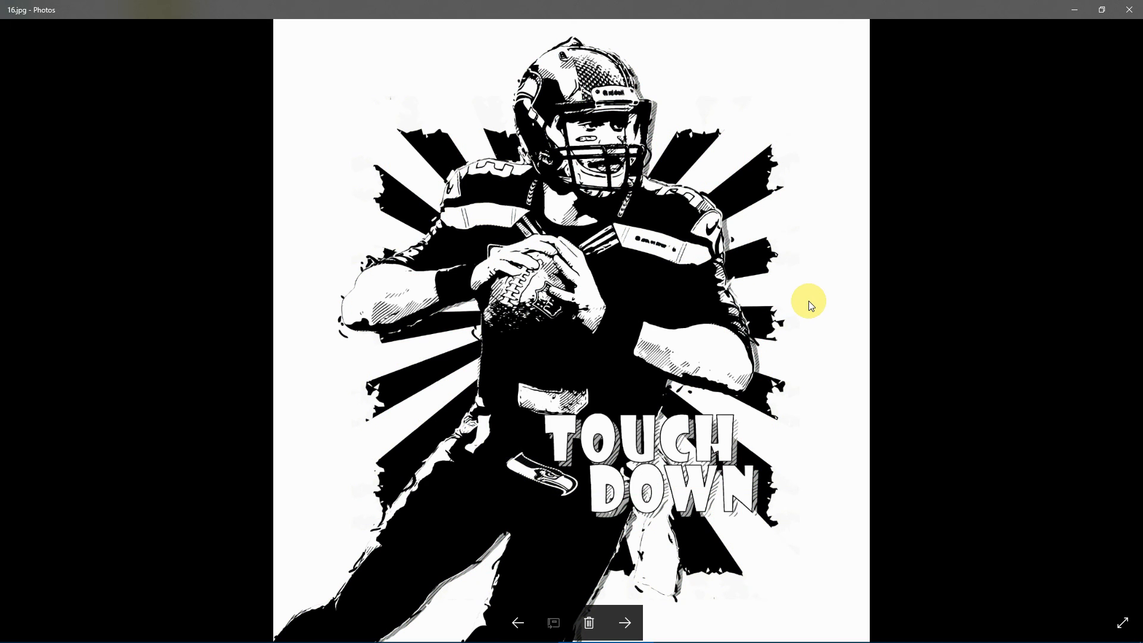
{"action": "double_click", "coordinate": [804, 304]}
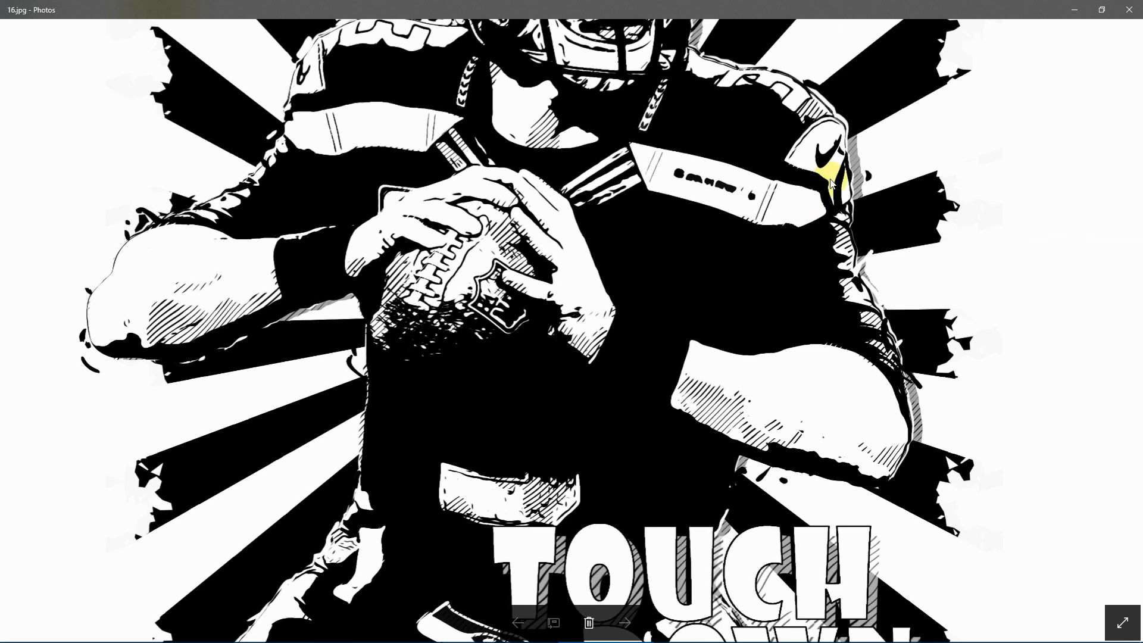
{"action": "left_click_drag", "start_coordinate": [832, 178], "coordinate": [812, 447]}
{"action": "left_click_drag", "start_coordinate": [765, 363], "coordinate": [773, 256]}
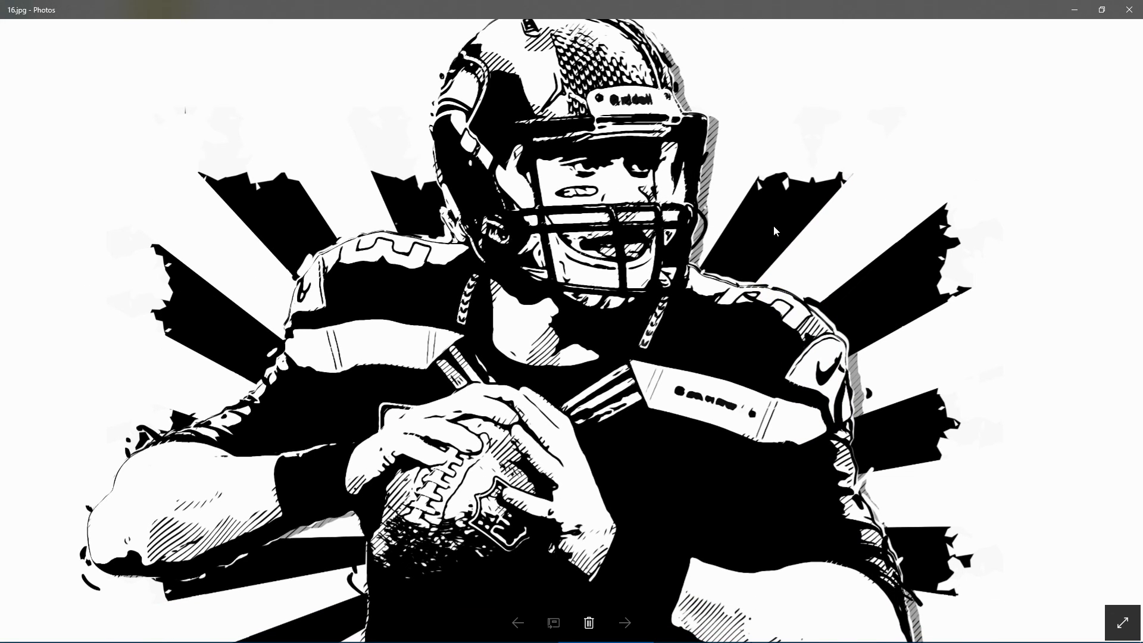
{"action": "double_click", "coordinate": [755, 282]}
Step: View the boombox example from its source photo and subject mask to the color and black-and-white results, 17.jpg to 20.jpg
{"action": "key", "text": "Right"}
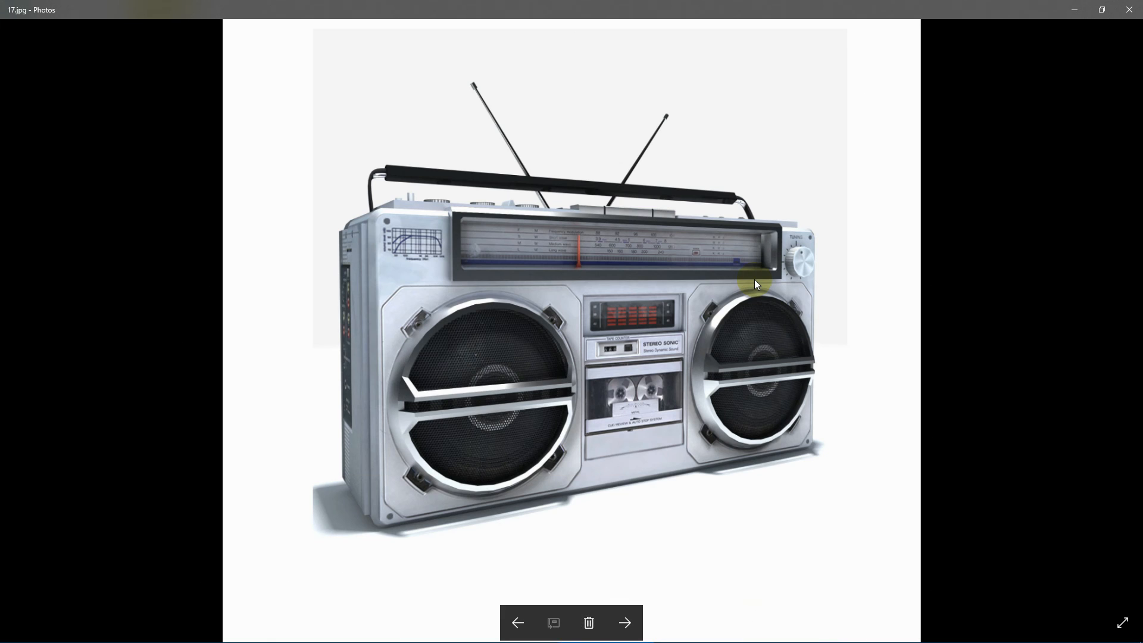
{"action": "key", "text": "Right"}
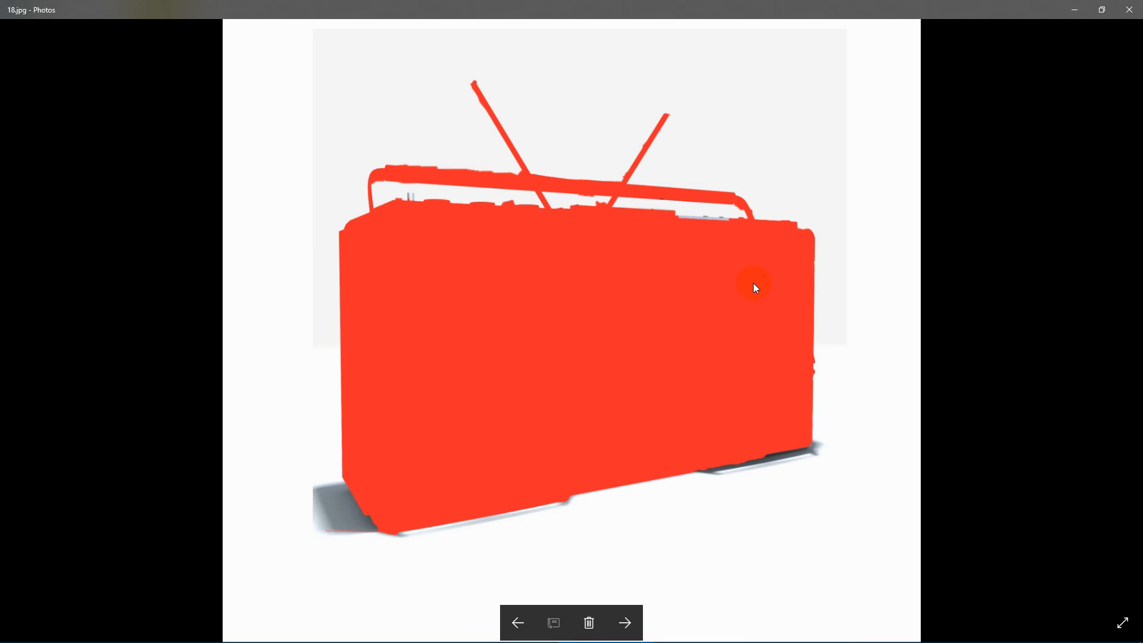
{"action": "key", "text": "Right"}
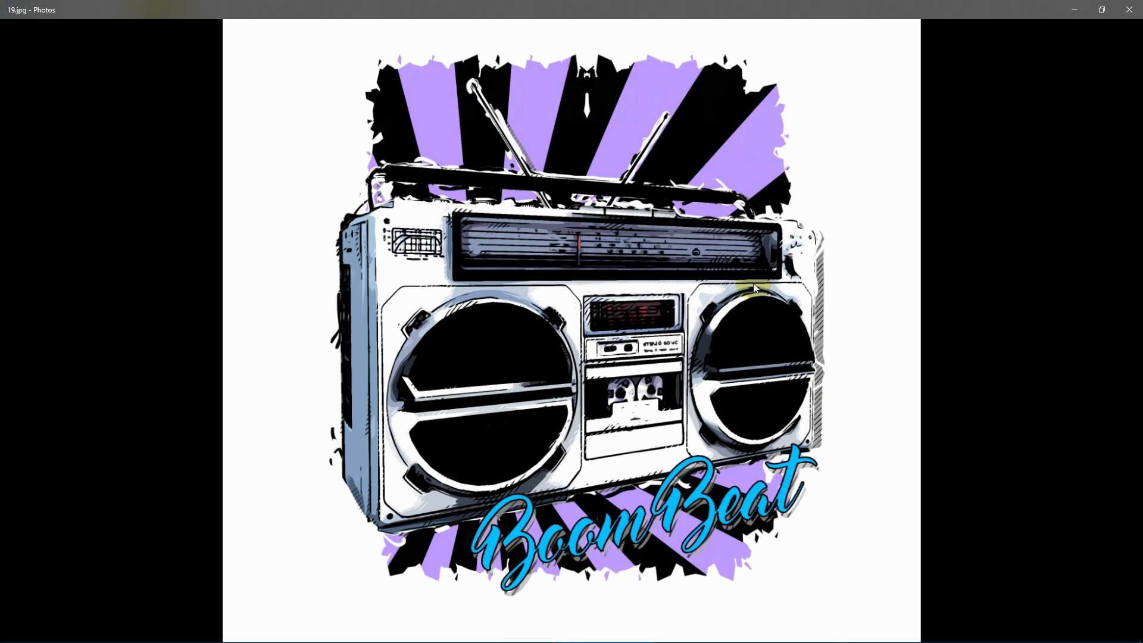
{"action": "key", "text": "Right"}
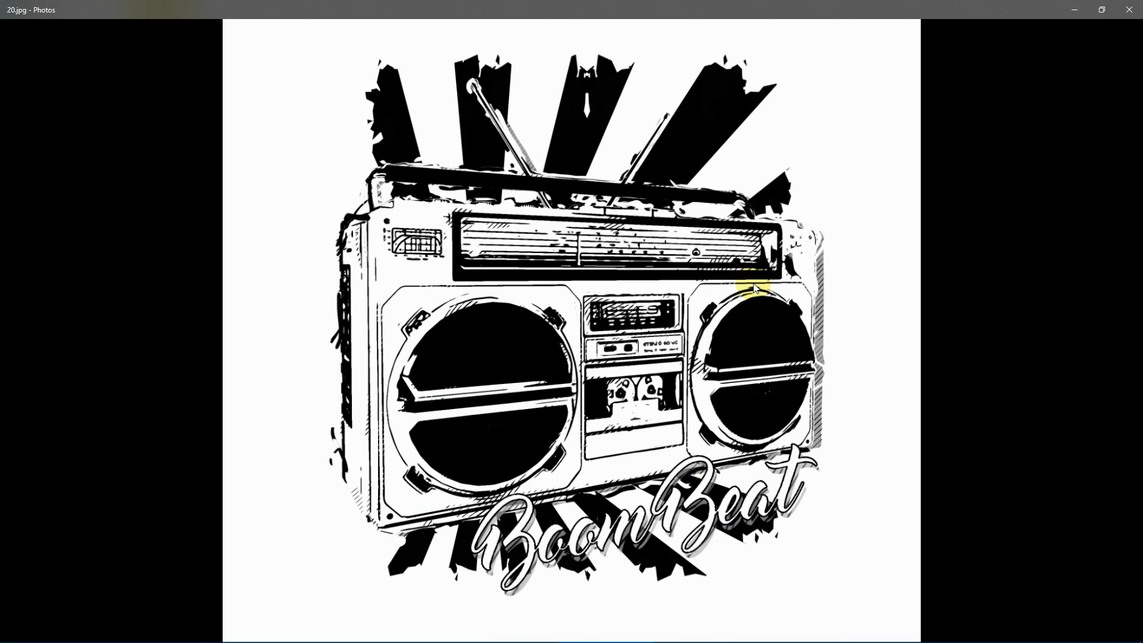
Step: Examine the boombox and astronaut prints on the T-shirt mockups 21.jpg and 22.jpg up close
{"action": "key", "text": "Right"}
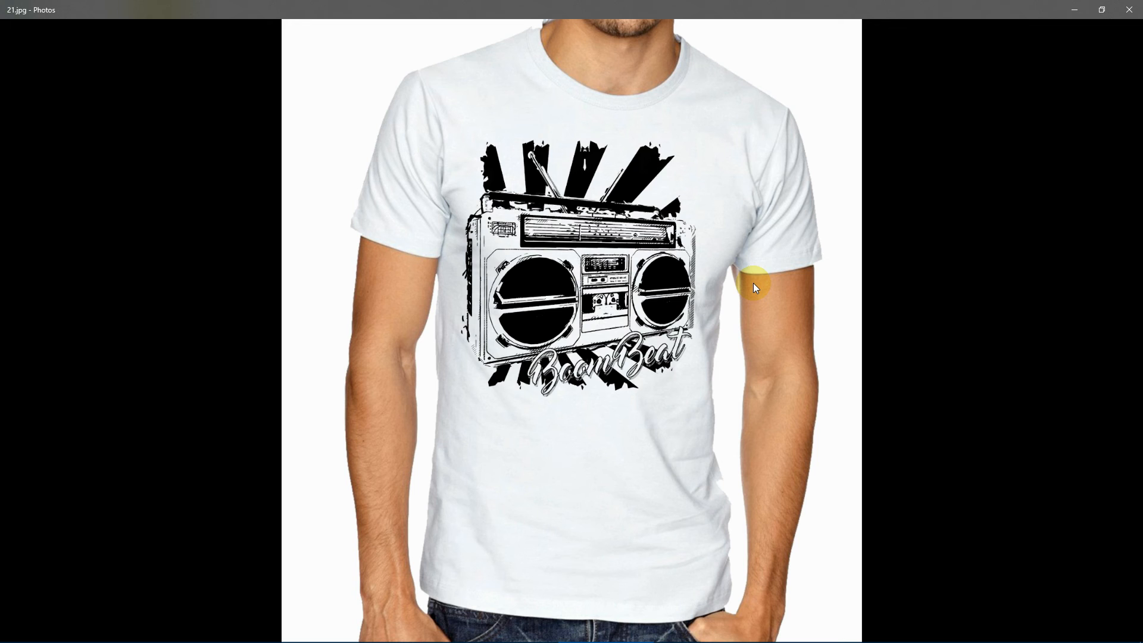
{"action": "double_click", "coordinate": [641, 227]}
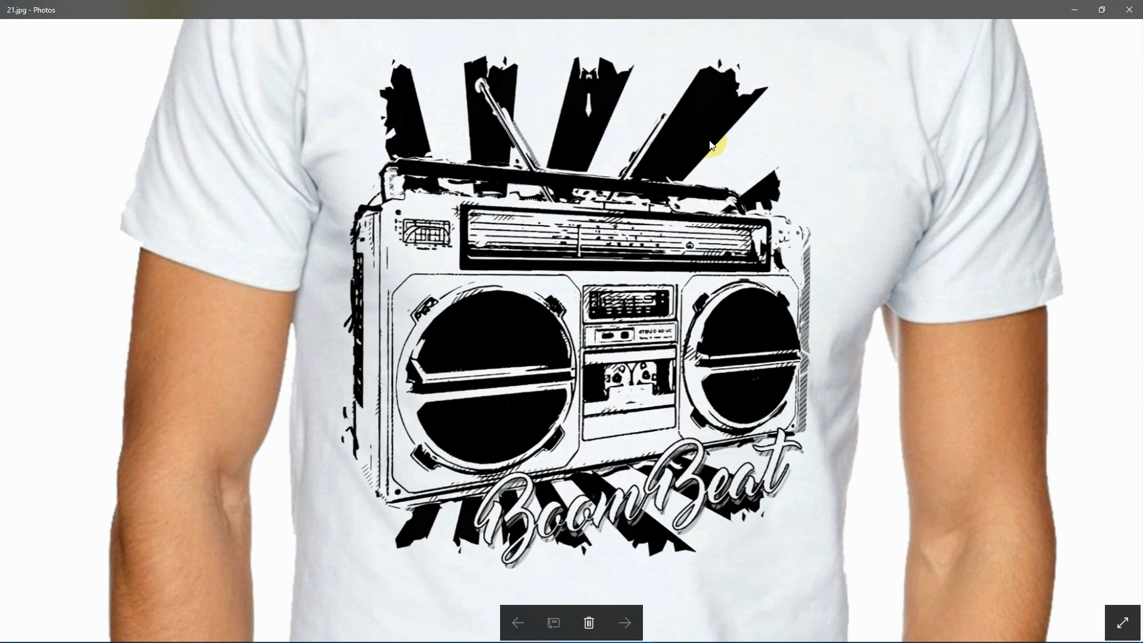
{"action": "left_click_drag", "start_coordinate": [709, 142], "coordinate": [695, 231]}
{"action": "left_click_drag", "start_coordinate": [716, 323], "coordinate": [718, 253]}
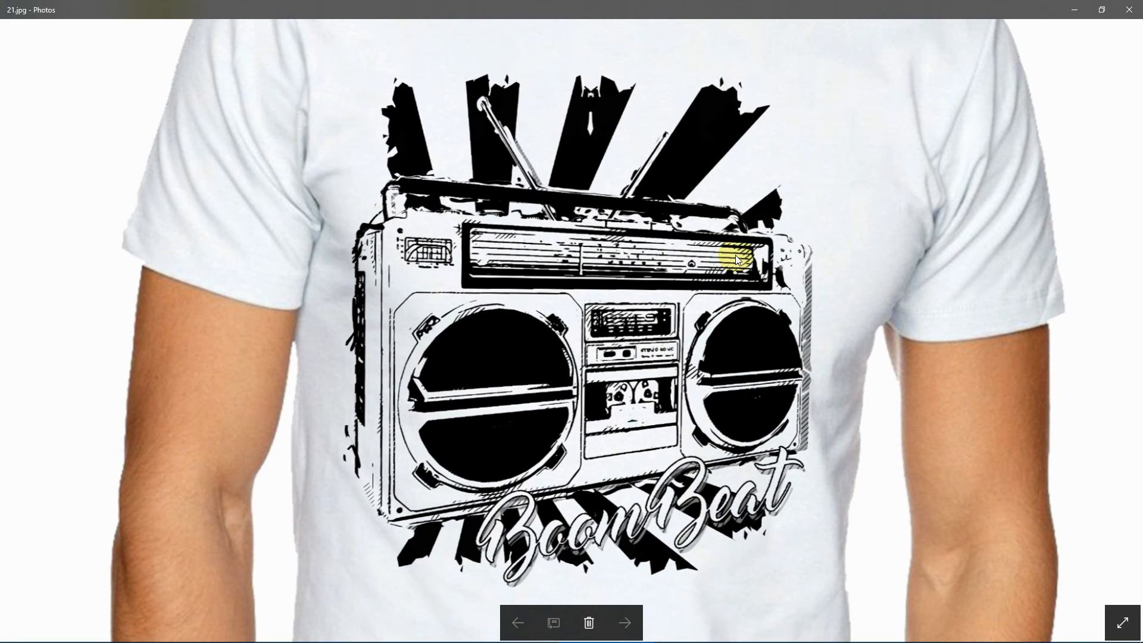
{"action": "double_click", "coordinate": [735, 256]}
{"action": "key", "text": "Right"}
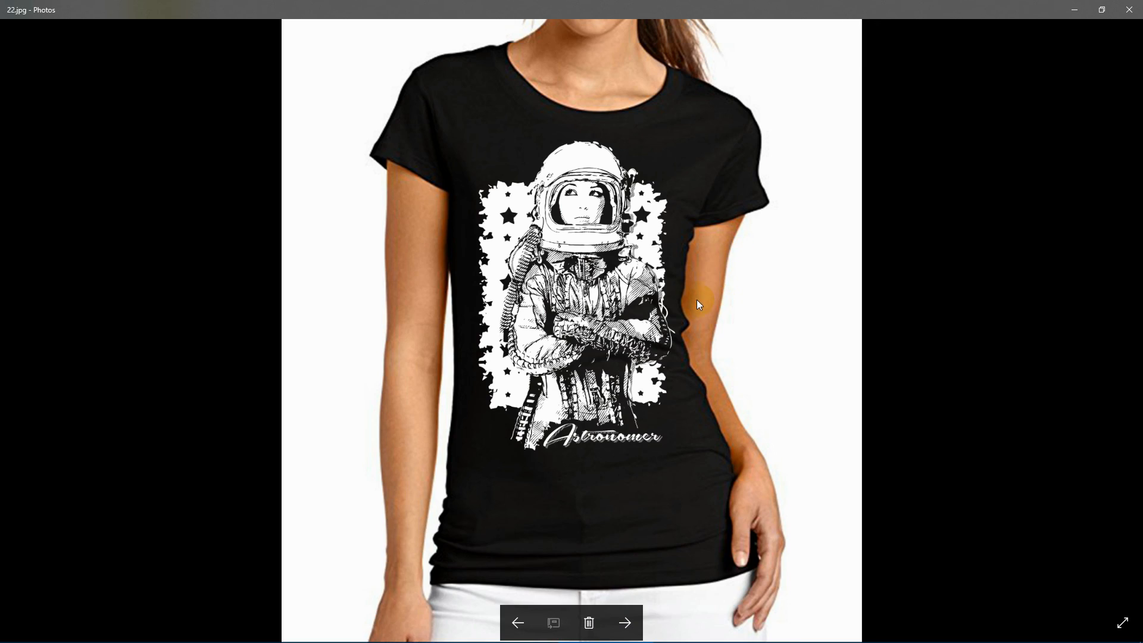
{"action": "double_click", "coordinate": [612, 241]}
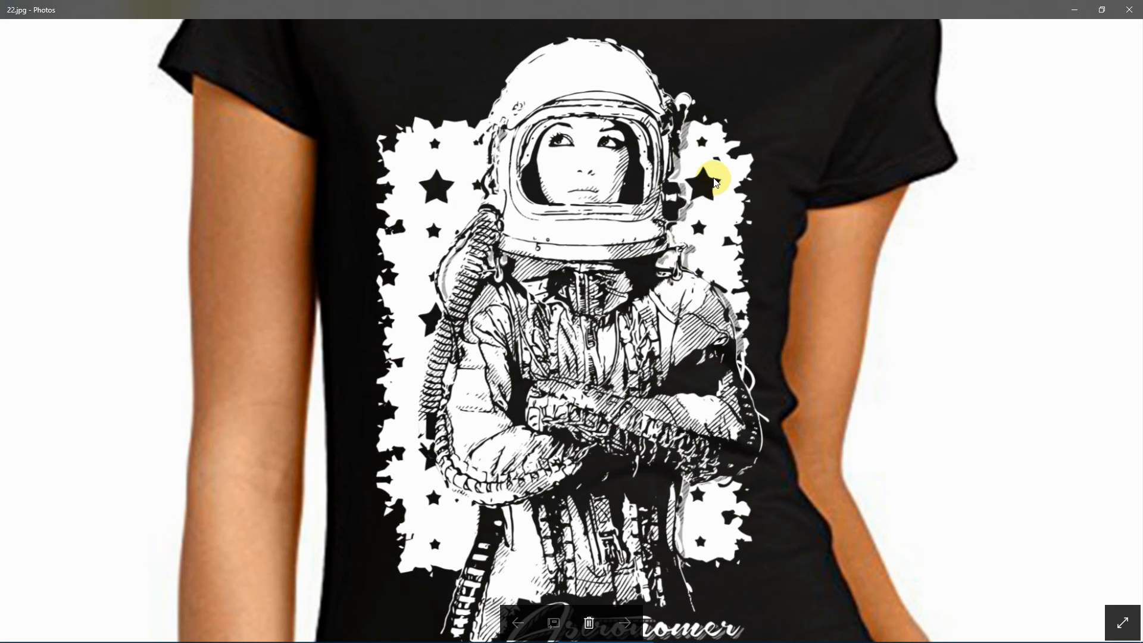
{"action": "left_click_drag", "start_coordinate": [710, 199], "coordinate": [668, 222]}
{"action": "double_click", "coordinate": [669, 213]}
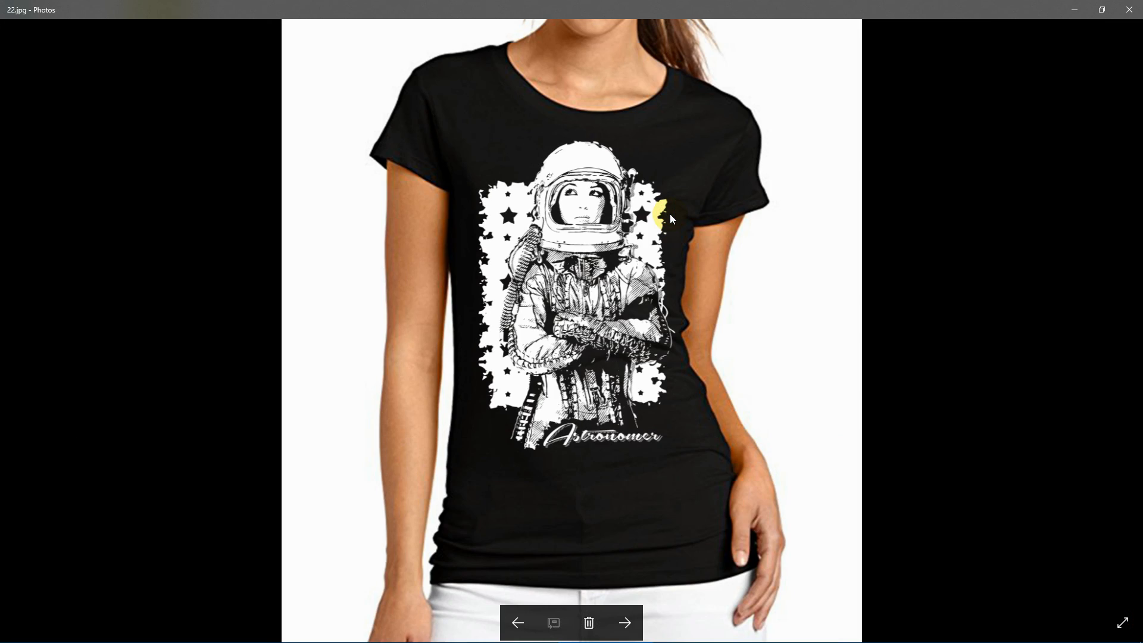
Step: View the skateboarder images 23.jpg to 26.jpg and examine the black-and-white Nose Grind version up close
{"action": "key", "text": "Right"}
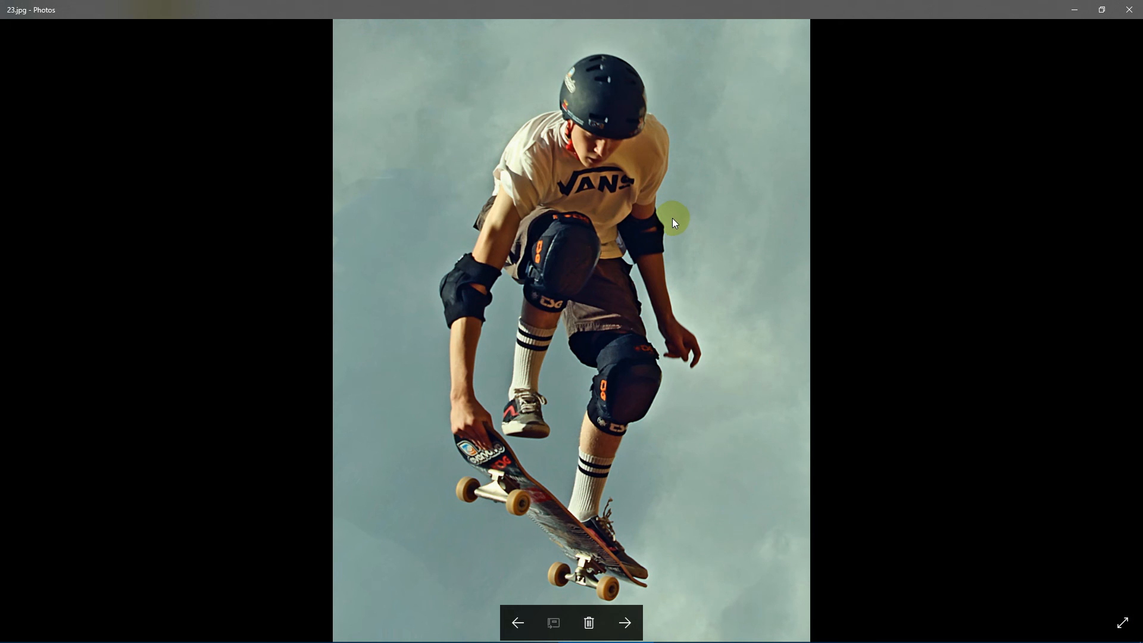
{"action": "key", "text": "Right"}
{"action": "key", "text": "Right"}
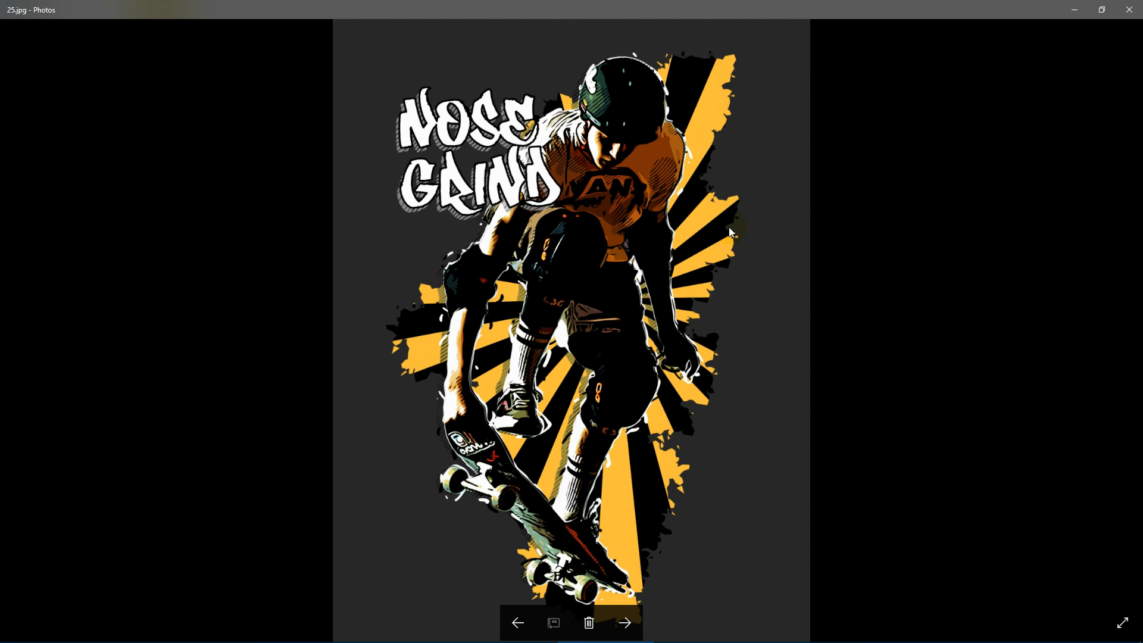
{"action": "key", "text": "Right"}
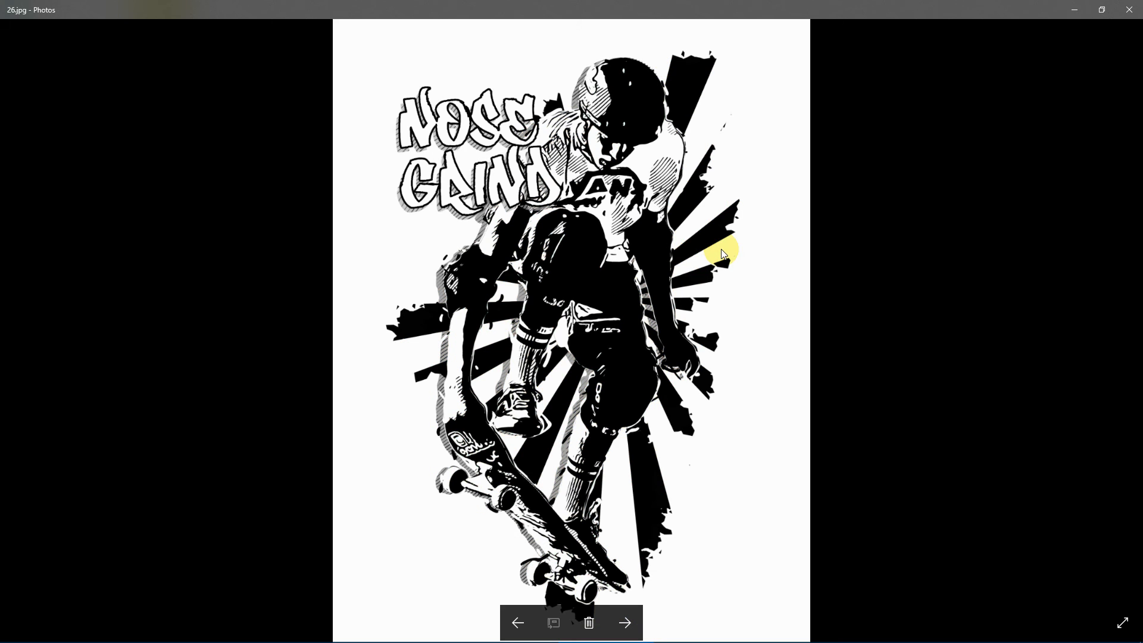
{"action": "double_click", "coordinate": [649, 215]}
{"action": "left_click_drag", "start_coordinate": [678, 128], "coordinate": [676, 259]}
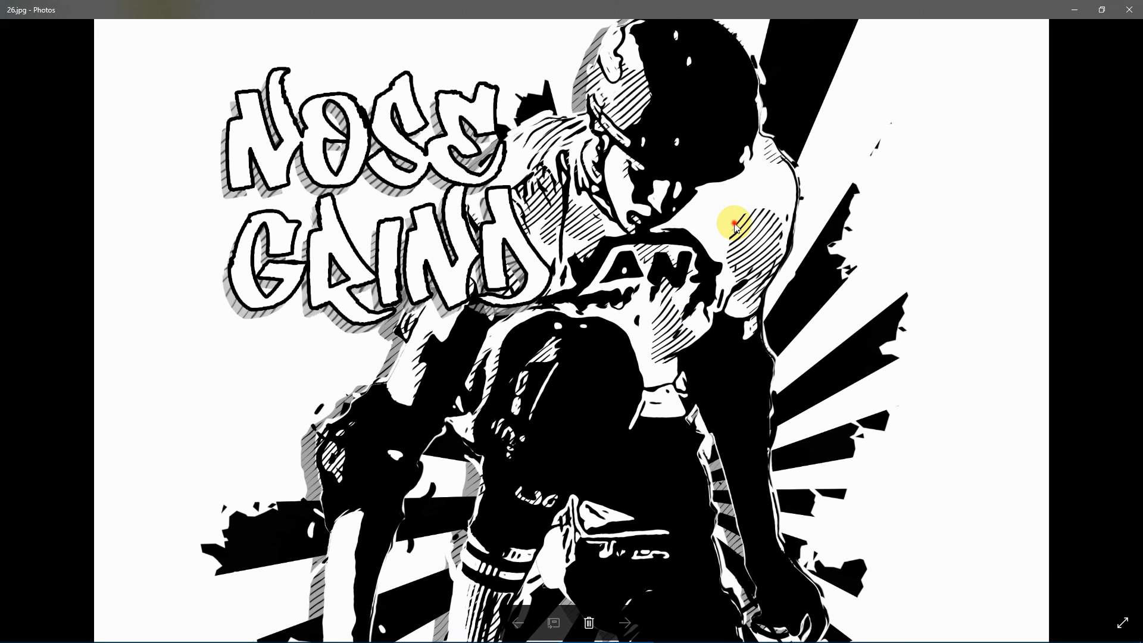
{"action": "double_click", "coordinate": [735, 225]}
Step: View the Gun Slinger cowboy image 27.jpg and examine its figure and background details up close
{"action": "key", "text": "Right"}
{"action": "double_click", "coordinate": [712, 273]}
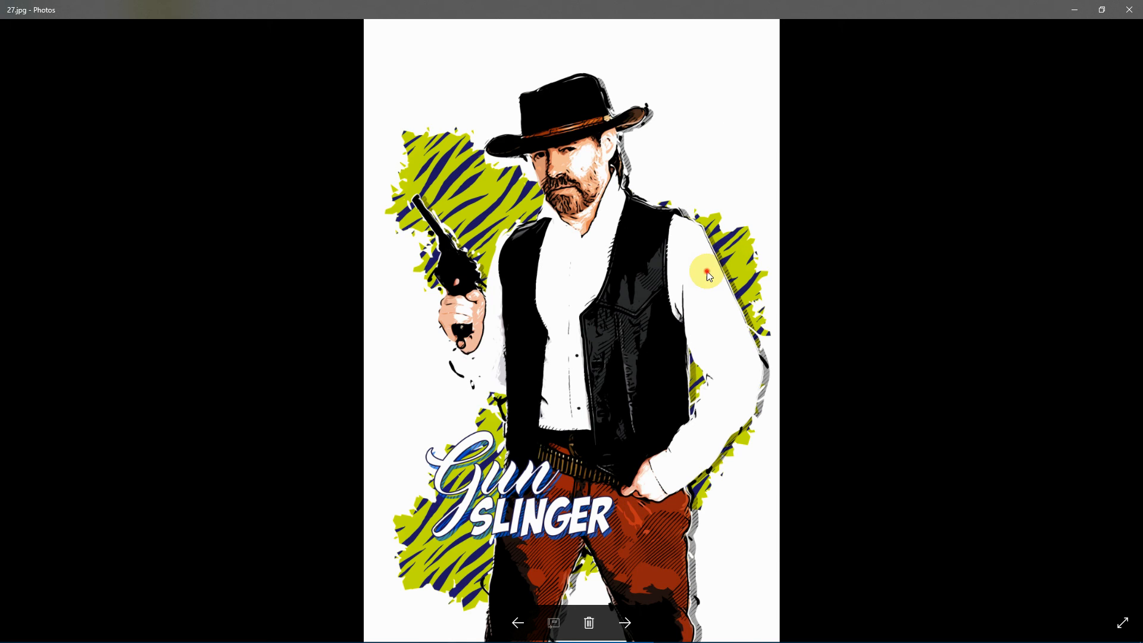
{"action": "left_click_drag", "start_coordinate": [705, 266], "coordinate": [726, 206]}
{"action": "left_click_drag", "start_coordinate": [702, 362], "coordinate": [721, 417]}
{"action": "left_click_drag", "start_coordinate": [770, 137], "coordinate": [754, 350]}
{"action": "double_click", "coordinate": [735, 281]}
Step: View the Slice n Dice image 28.jpg and examine the katana fighter on the red ray background up close
{"action": "key", "text": "Right"}
{"action": "double_click", "coordinate": [735, 281]}
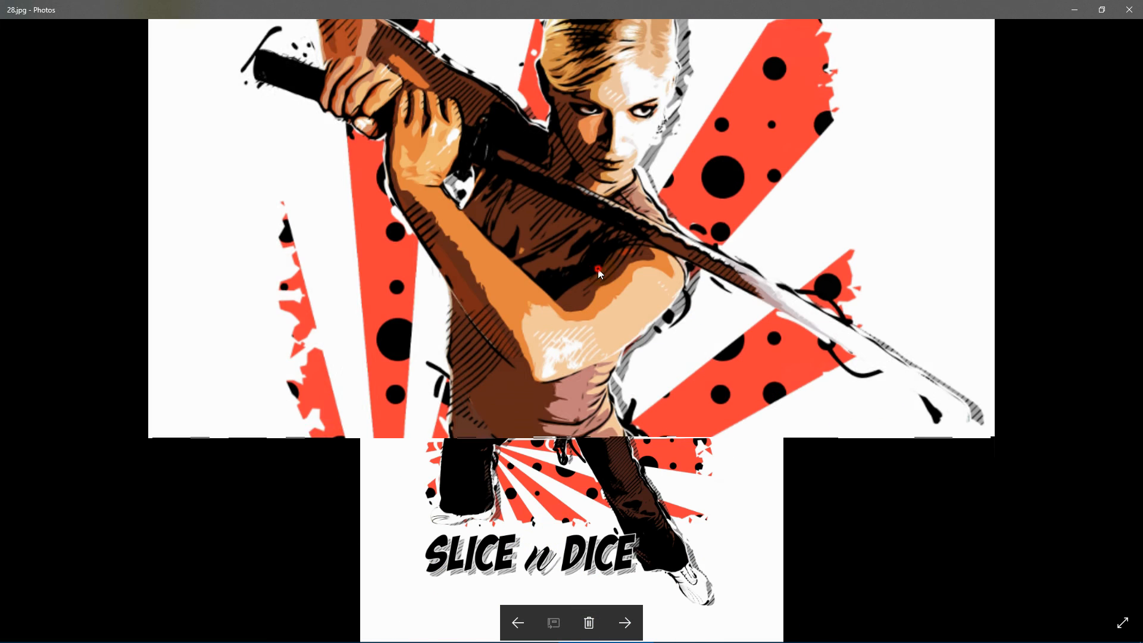
{"action": "left_click_drag", "start_coordinate": [658, 158], "coordinate": [682, 329]}
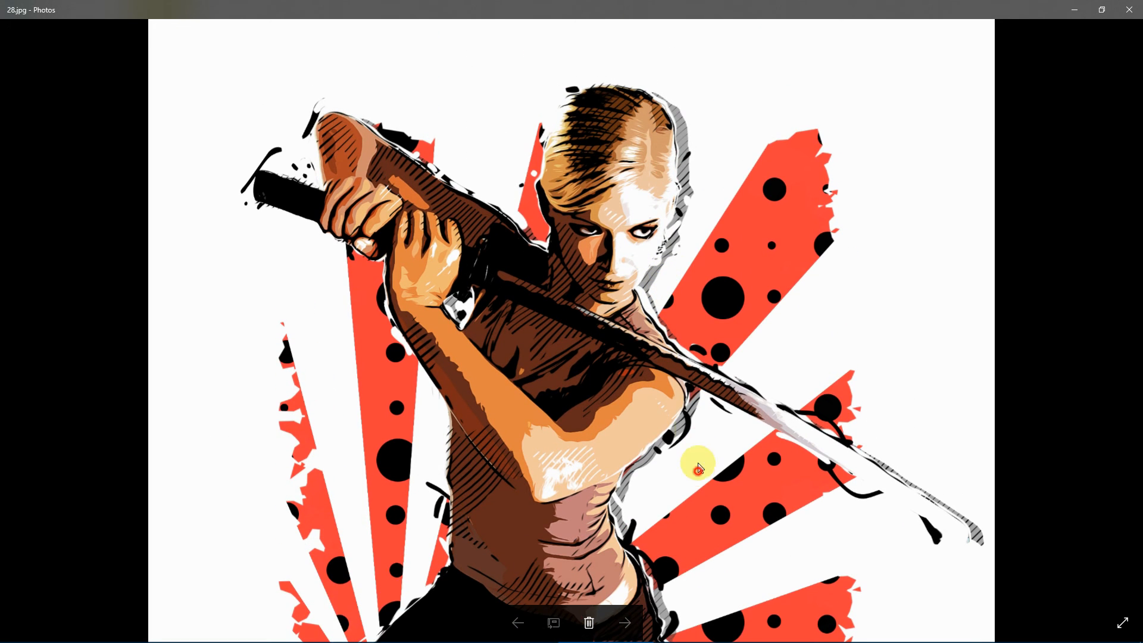
{"action": "scroll", "coordinate": [684, 379], "scroll_direction": "down", "scroll_amount": 6}
{"action": "scroll", "coordinate": [721, 262], "scroll_direction": "up", "scroll_amount": 6}
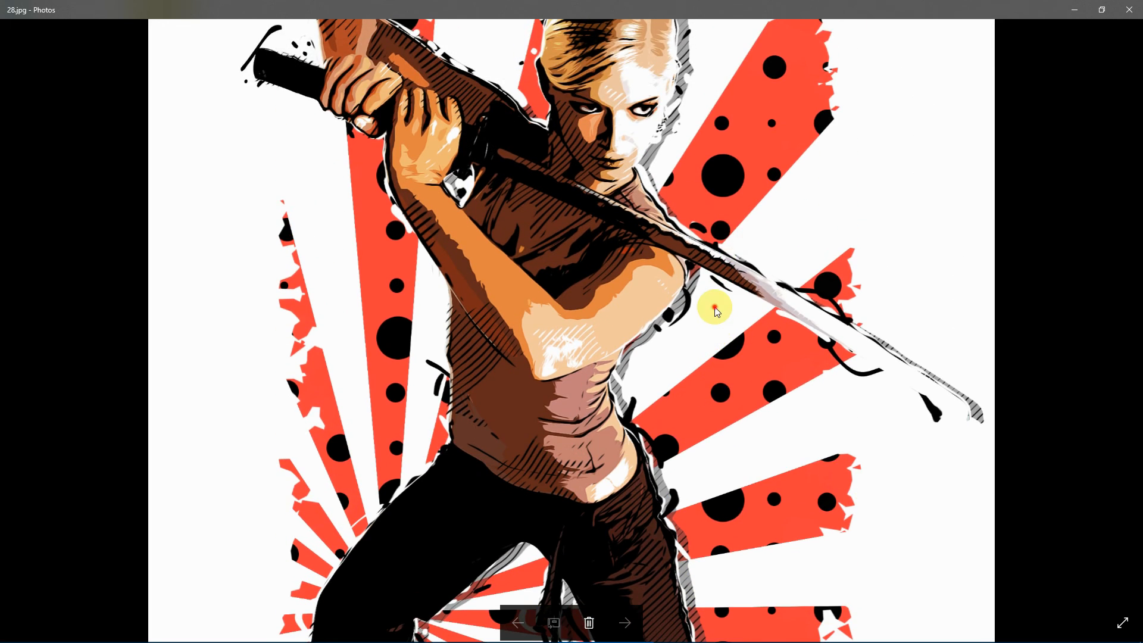
{"action": "double_click", "coordinate": [716, 310]}
Step: View the black-background Slice n Dice version 29.jpg and examine the figure and green rays up close
{"action": "key", "text": "Right"}
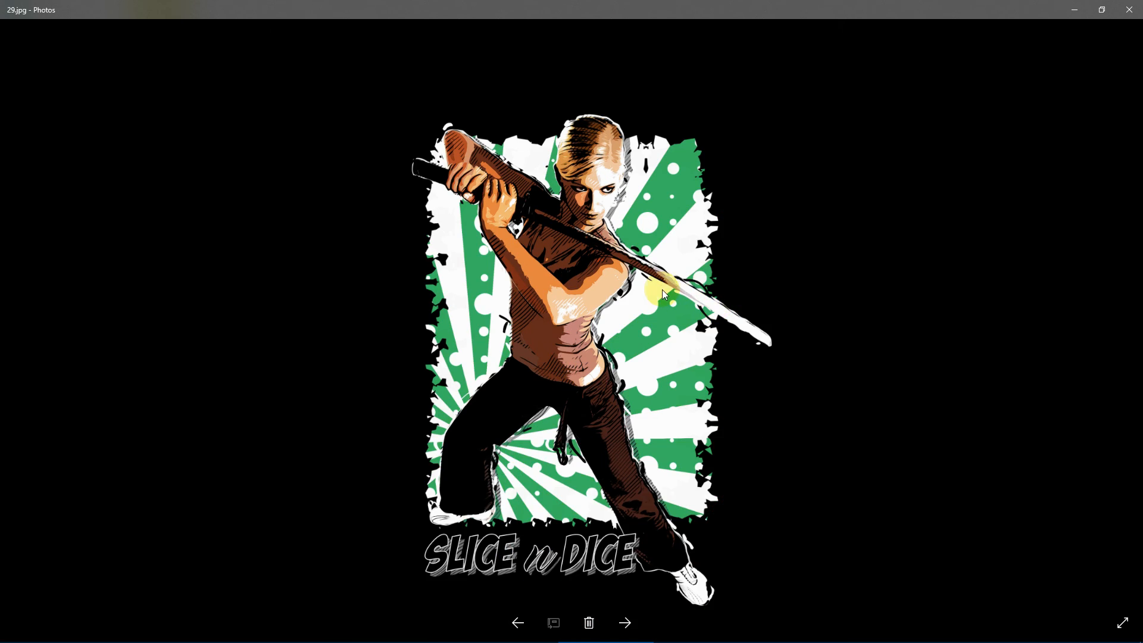
{"action": "double_click", "coordinate": [662, 288]}
{"action": "left_click_drag", "start_coordinate": [691, 224], "coordinate": [700, 288]}
{"action": "left_click_drag", "start_coordinate": [704, 470], "coordinate": [708, 411]}
{"action": "double_click", "coordinate": [715, 313]}
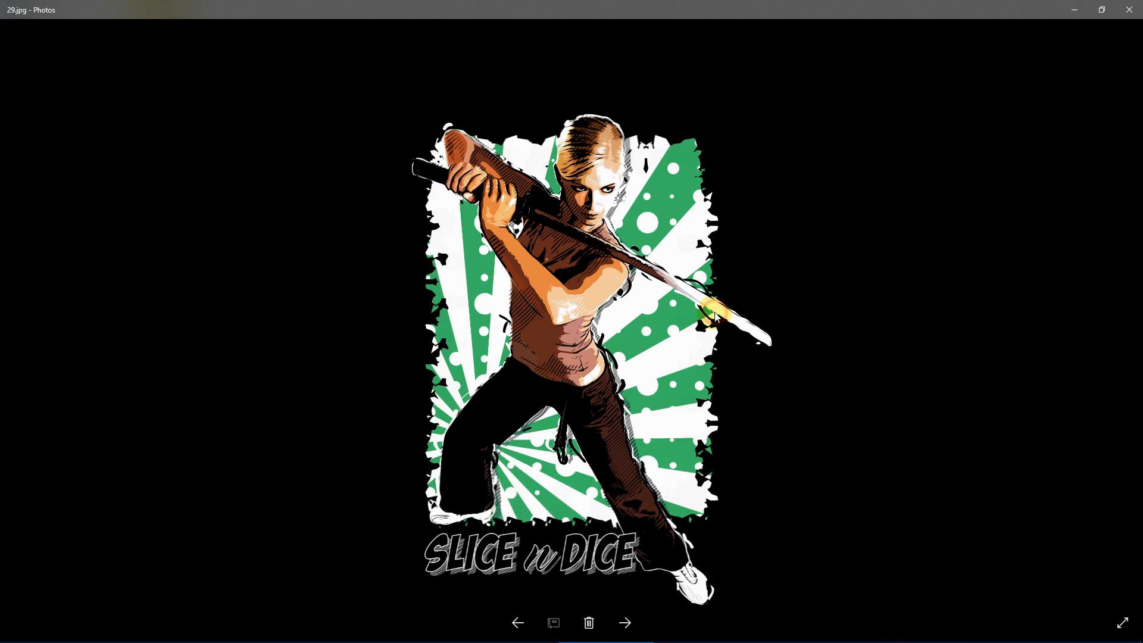
Step: View images 30.jpg to 32.jpg, examine the orange Dunk Star version up close and close the image viewer
{"action": "key", "text": "Right"}
{"action": "key", "text": "Right"}
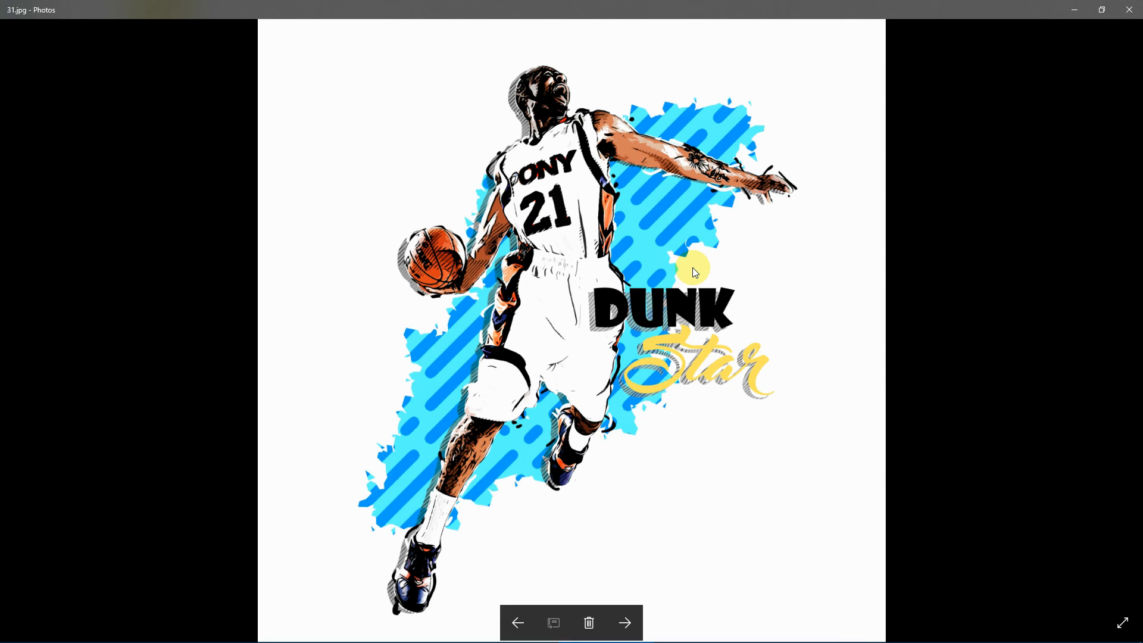
{"action": "key", "text": "Right"}
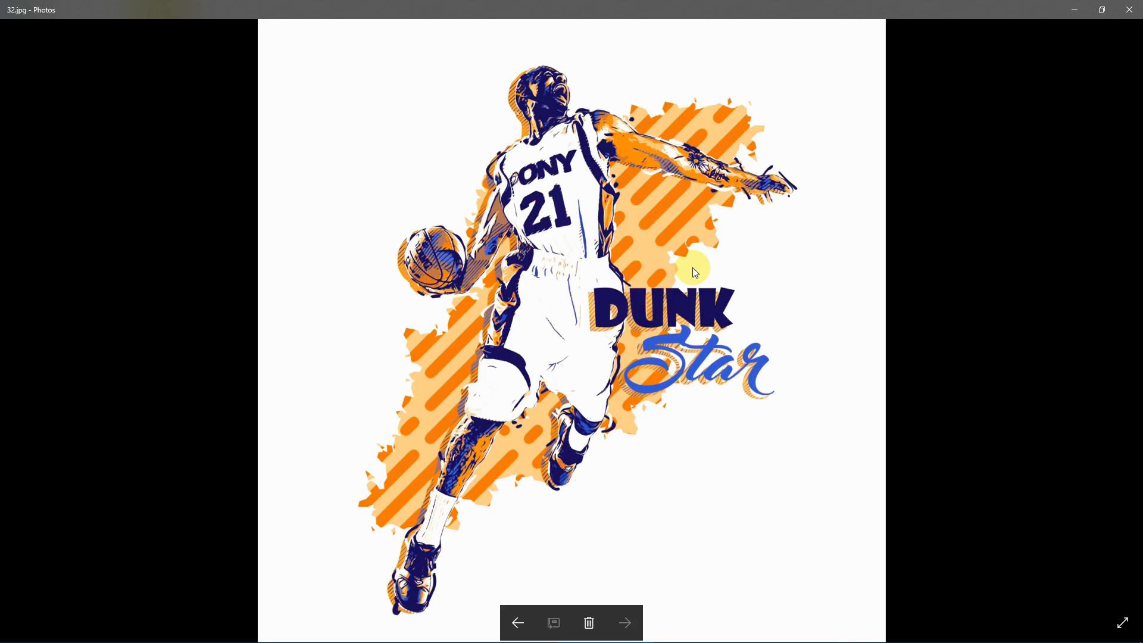
{"action": "double_click", "coordinate": [694, 269]}
{"action": "left_click_drag", "start_coordinate": [703, 162], "coordinate": [705, 383]}
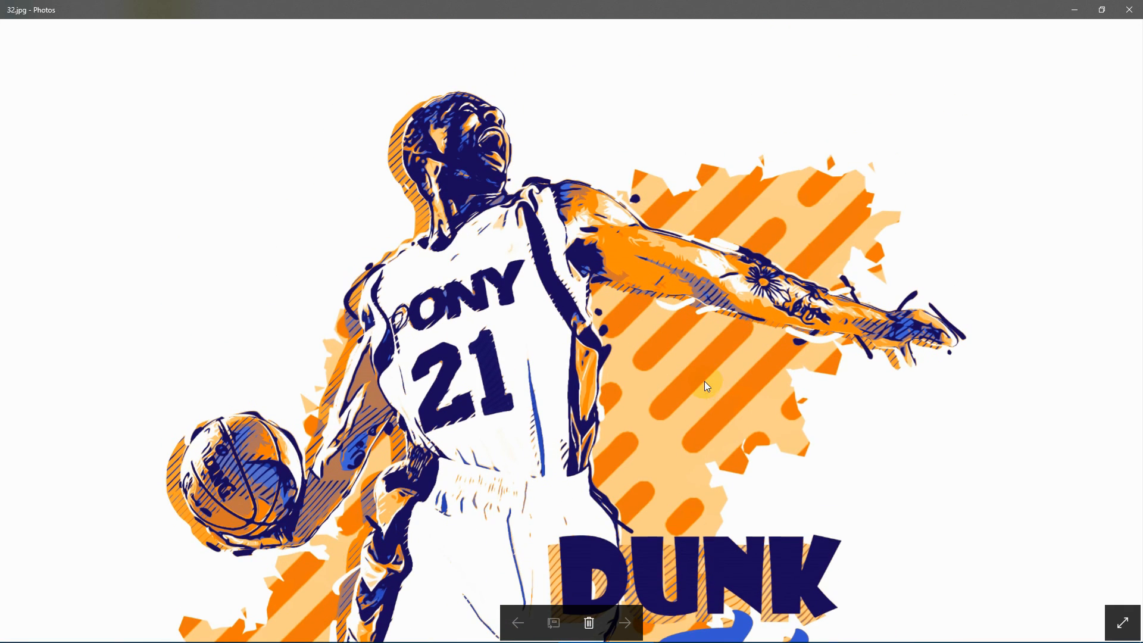
{"action": "left_click_drag", "start_coordinate": [733, 441], "coordinate": [710, 234]}
{"action": "left_click_drag", "start_coordinate": [731, 183], "coordinate": [725, 362]}
{"action": "left_click_drag", "start_coordinate": [695, 211], "coordinate": [698, 299]}
{"action": "double_click", "coordinate": [698, 268]}
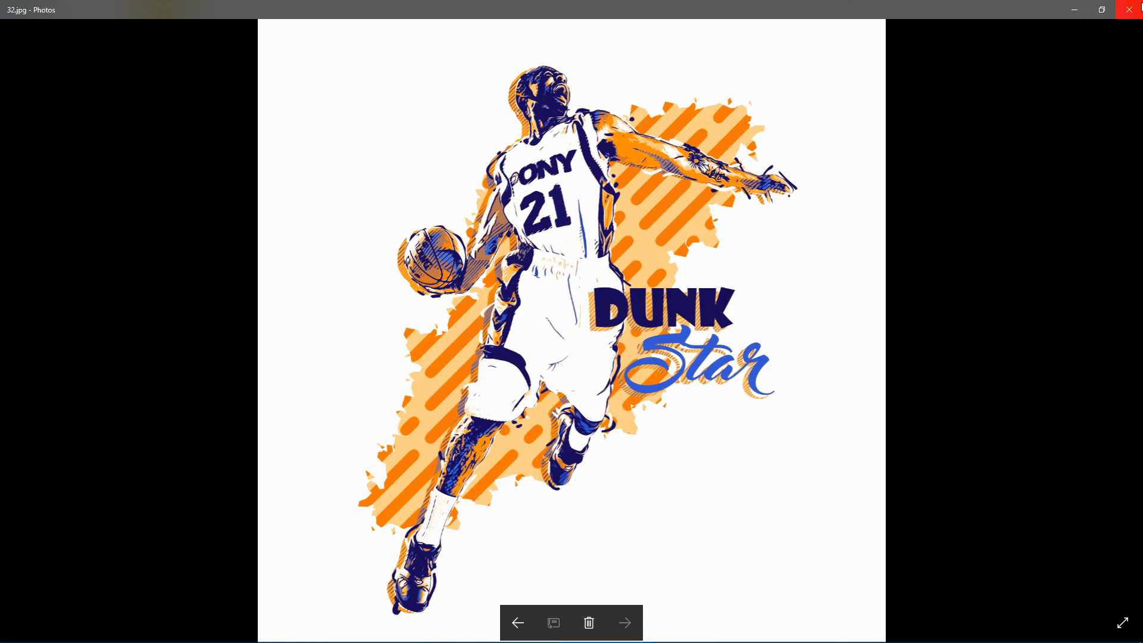
{"action": "left_click", "coordinate": [1131, 11]}
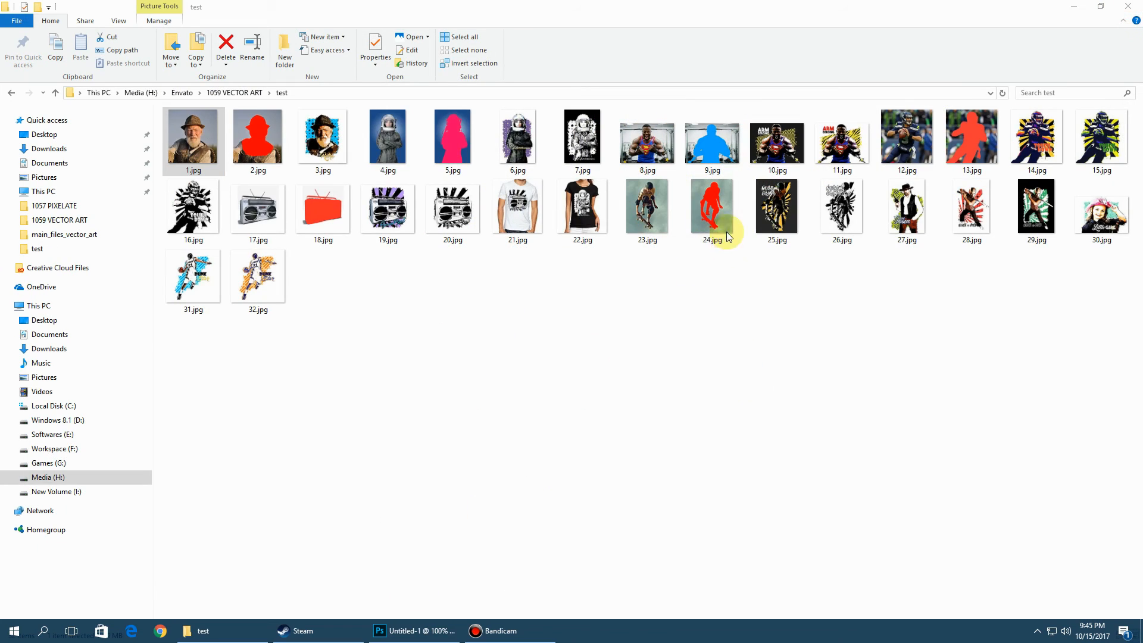
Step: Switch to Photoshop, bring up oil paint ps.jpg and locate the Oil Paint filter among the Stylize filters
{"action": "left_click", "coordinate": [402, 634]}
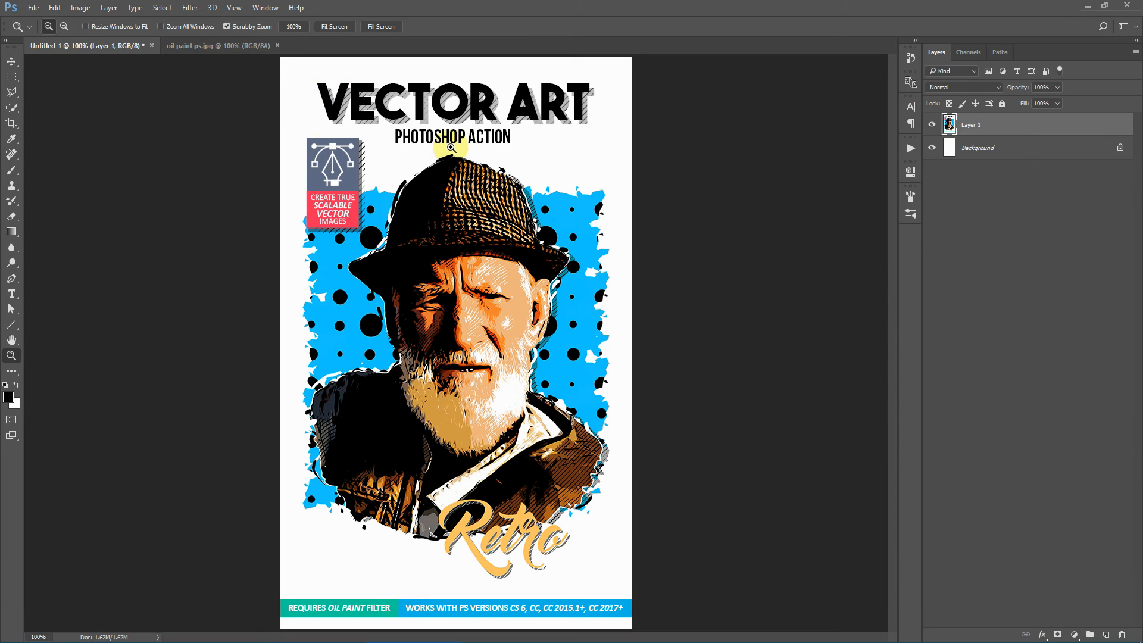
{"action": "left_click", "coordinate": [226, 46]}
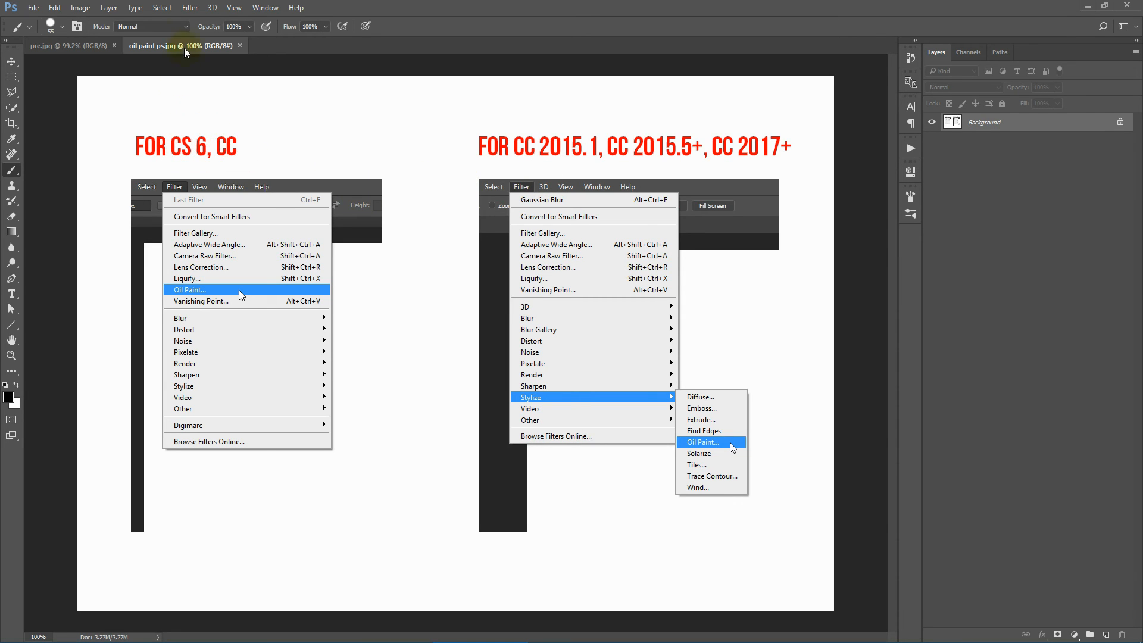
{"action": "left_click", "coordinate": [190, 7]}
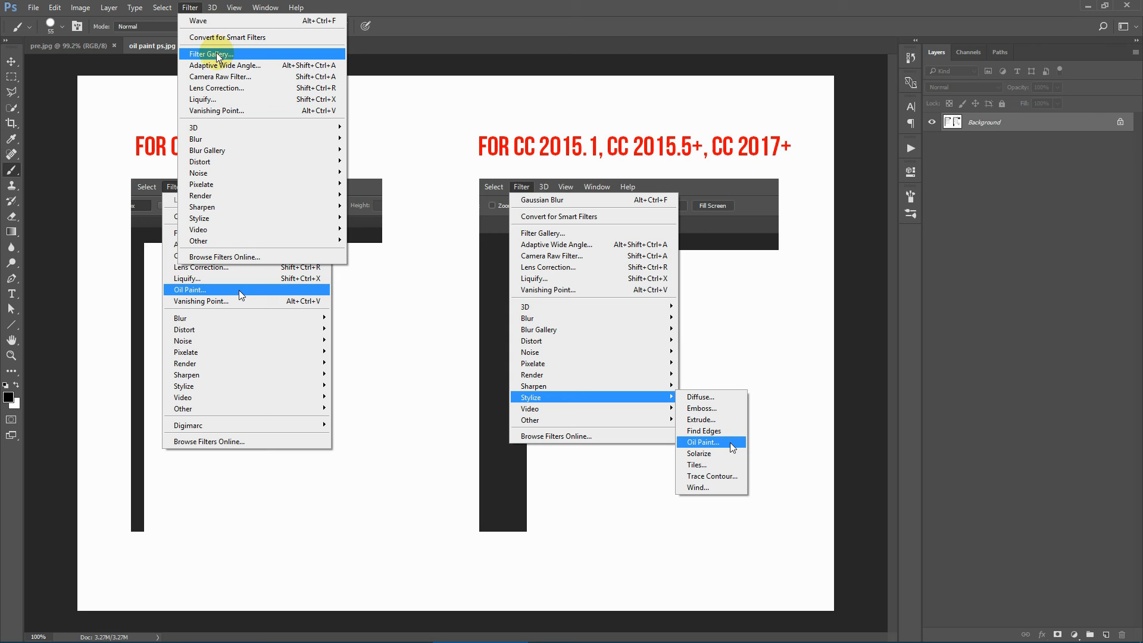
{"action": "mouse_move", "coordinate": [228, 218]}
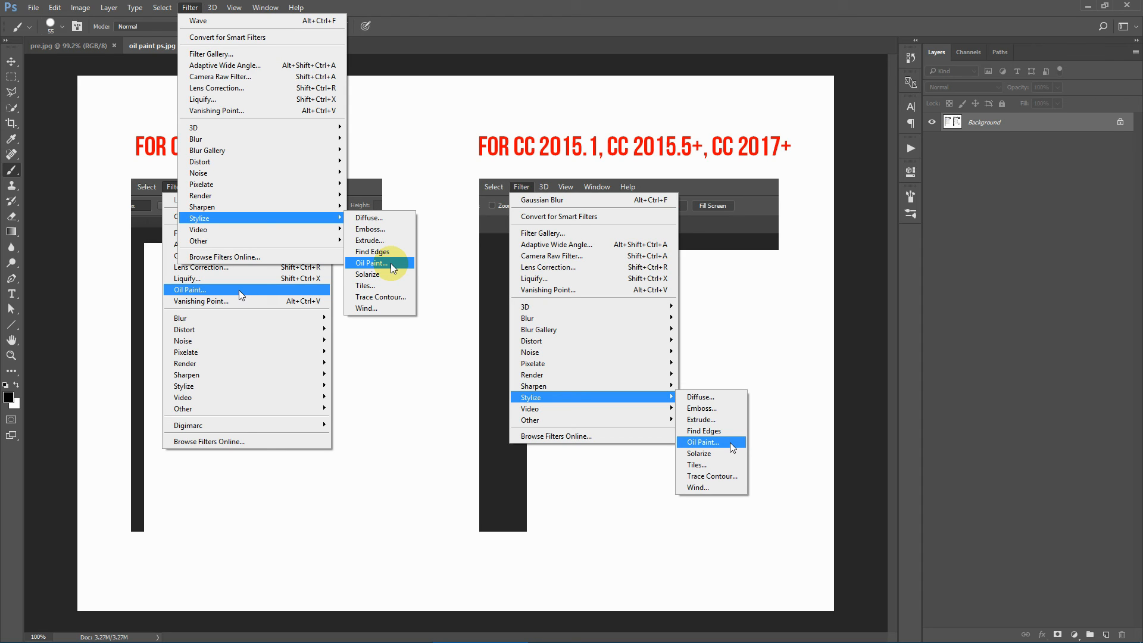
{"action": "left_click", "coordinate": [444, 6]}
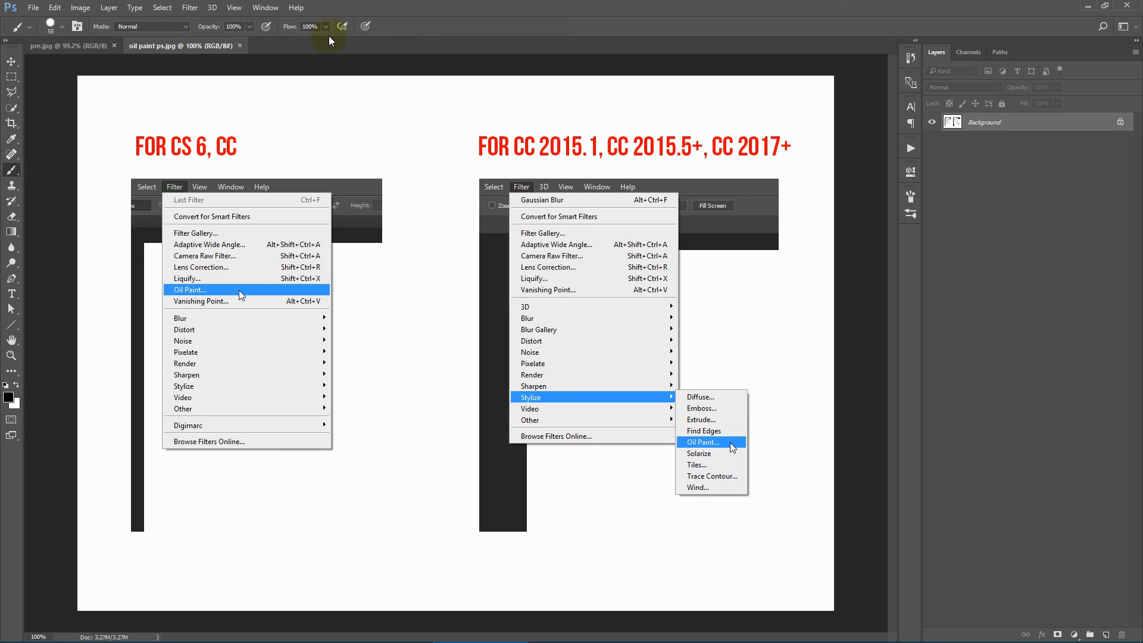
Step: Close oil paint ps.jpg and pre.jpg, and open 1.jpg from the test folder in Photoshop, fitted to the screen
{"action": "left_click", "coordinate": [241, 46]}
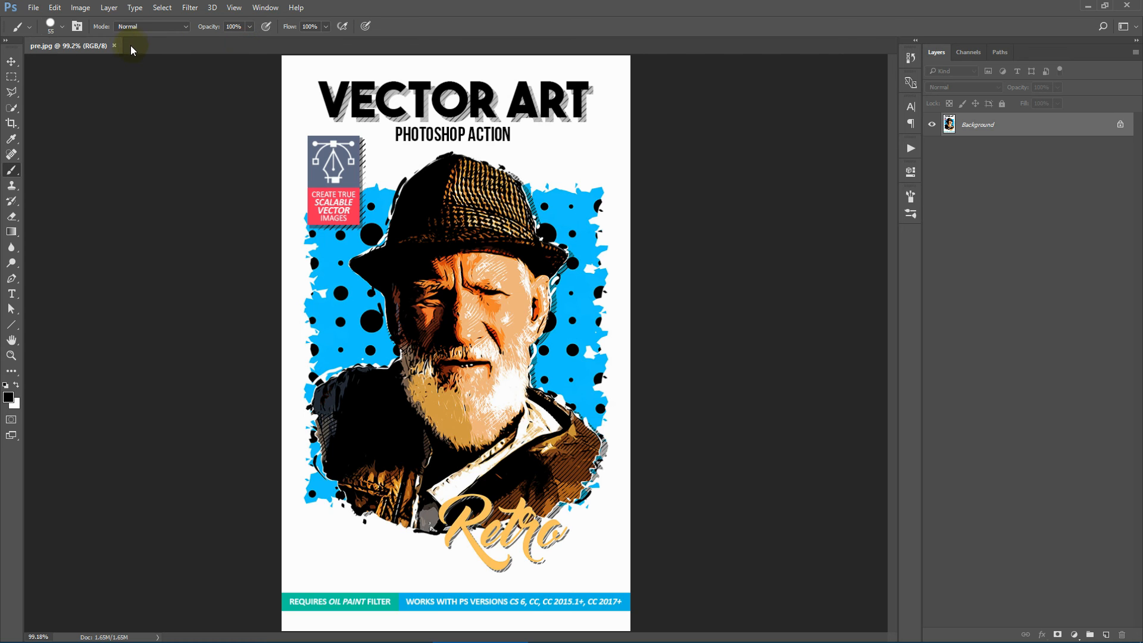
{"action": "left_click", "coordinate": [116, 46]}
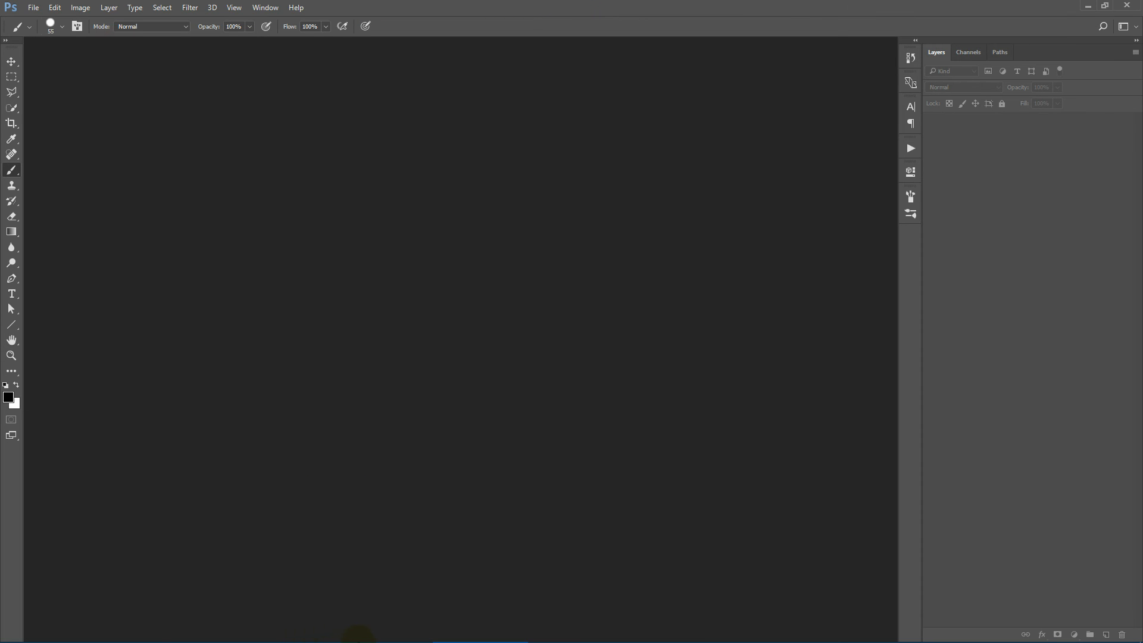
{"action": "left_click", "coordinate": [286, 632]}
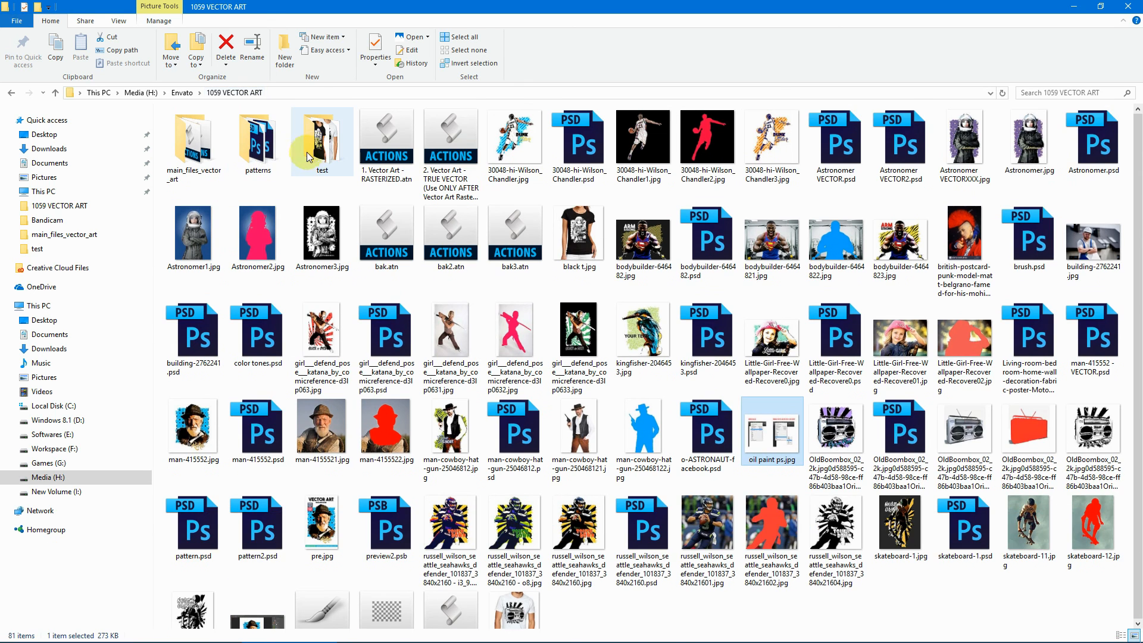
{"action": "double_click", "coordinate": [309, 157]}
{"action": "left_click", "coordinate": [194, 140]}
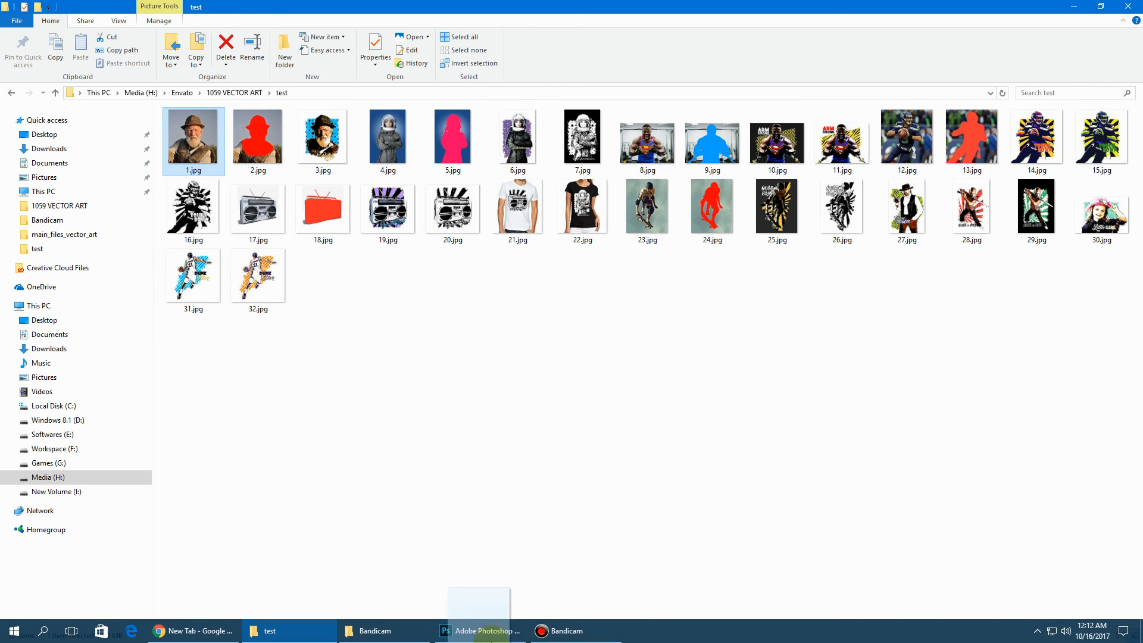
{"action": "left_click_drag", "start_coordinate": [492, 639], "coordinate": [299, 148]}
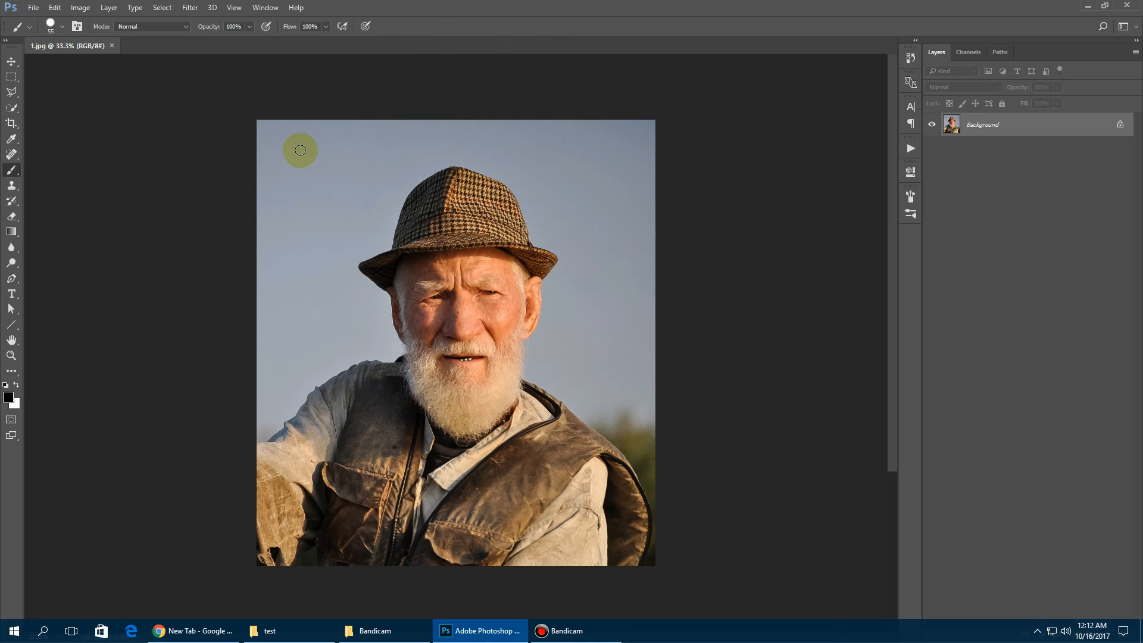
{"action": "left_click", "coordinate": [11, 355]}
{"action": "left_click", "coordinate": [334, 26]}
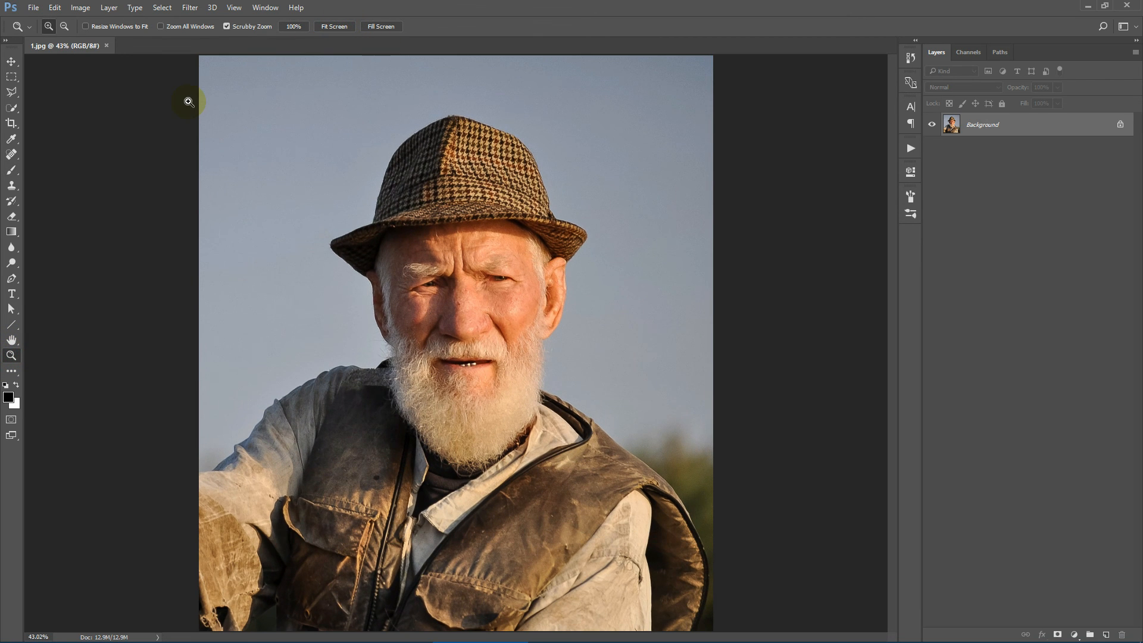
Step: Check whether the portrait photo is set to RGB Color and 8 Bits/Channel
{"action": "left_click", "coordinate": [80, 8]}
{"action": "left_click", "coordinate": [86, 21]}
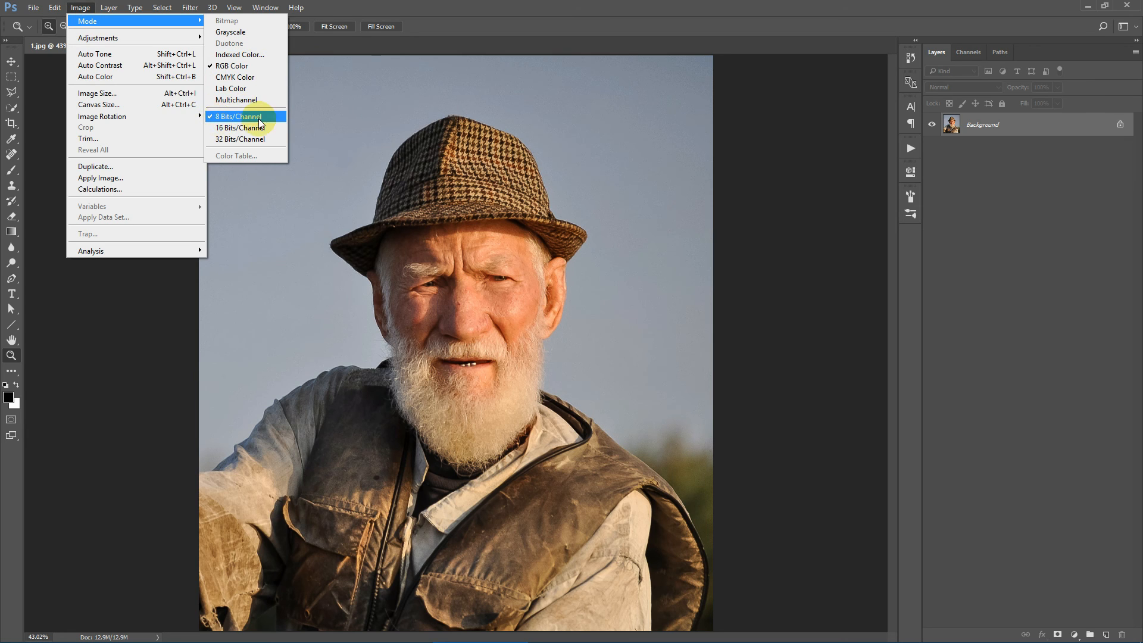
{"action": "left_click", "coordinate": [483, 4]}
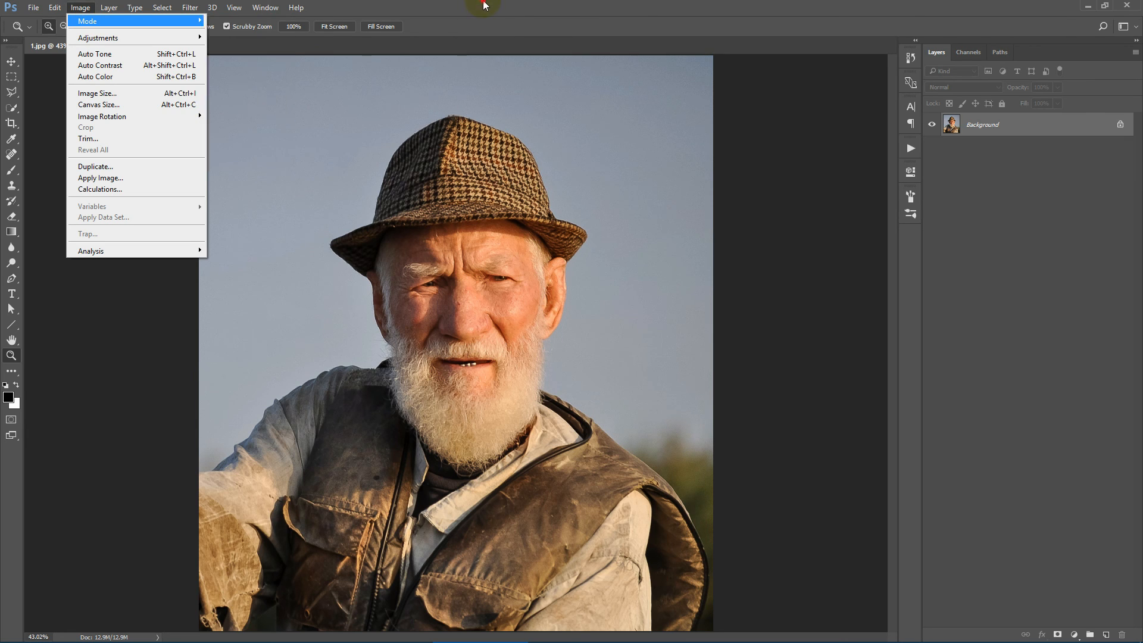
Step: Check the default fill-layer mask, expanded effects and "copy" naming settings in Layers Panel Options, and cancel the dialog
{"action": "left_click", "coordinate": [1134, 53]}
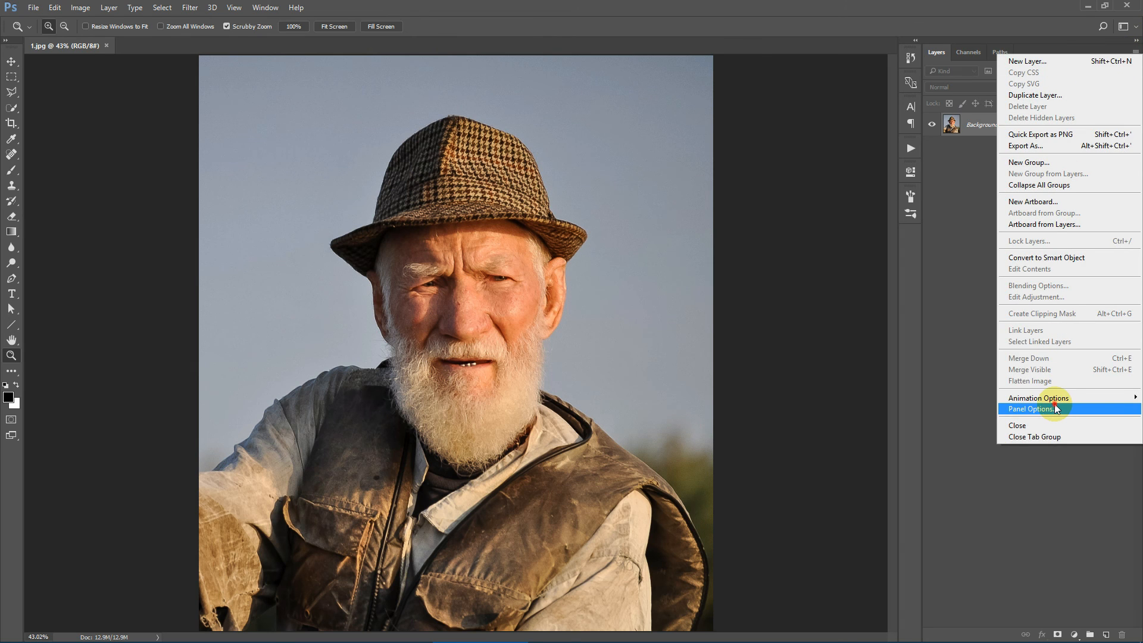
{"action": "left_click", "coordinate": [1055, 409]}
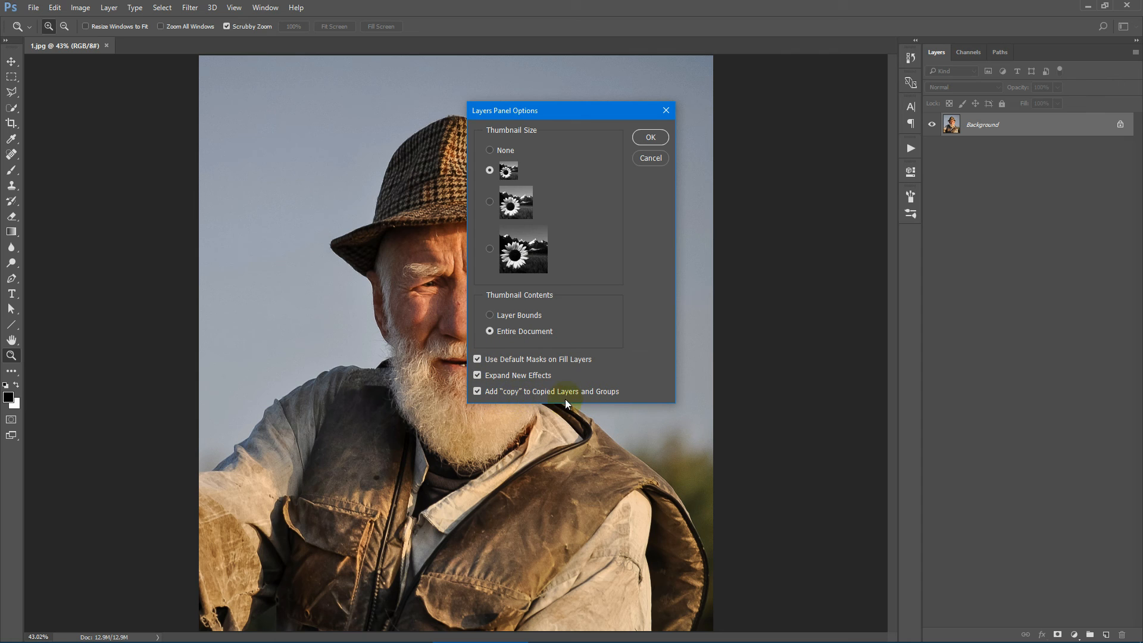
{"action": "left_click", "coordinate": [651, 158]}
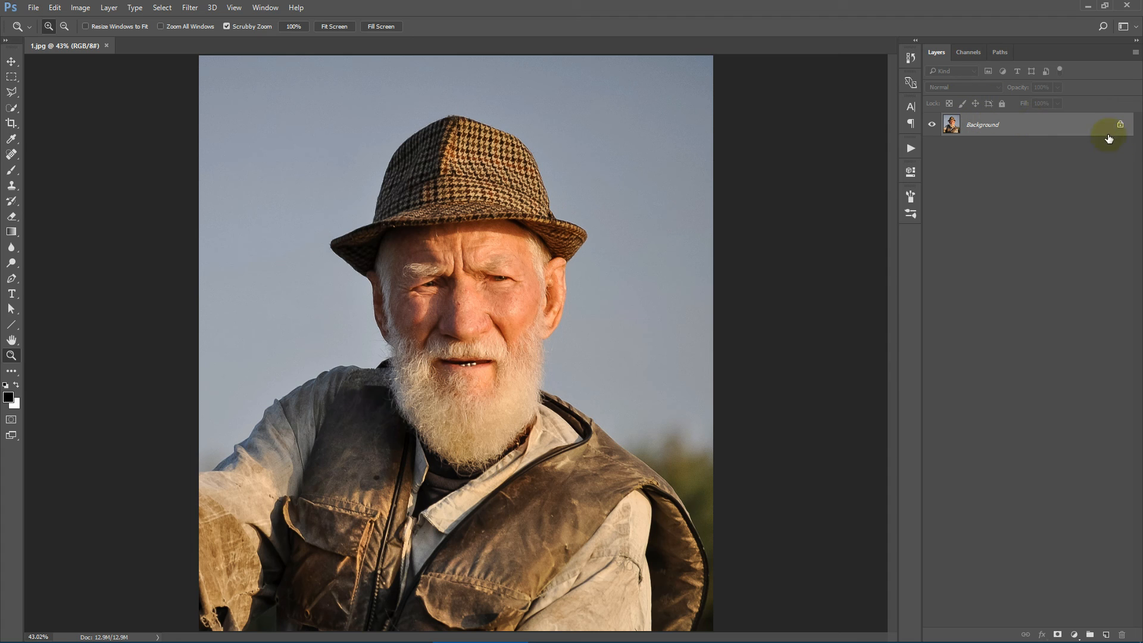
Step: Apply the Crop tool to the photo at its full frame and convert Layer 0 back into a Background layer
{"action": "left_click", "coordinate": [11, 122]}
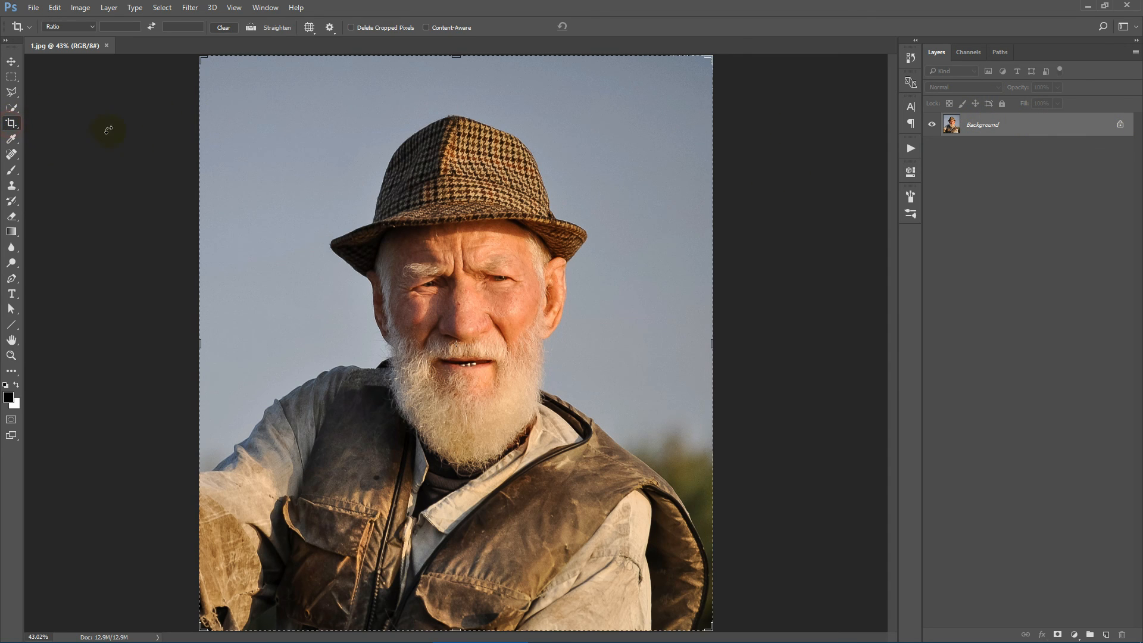
{"action": "double_click", "coordinate": [473, 296]}
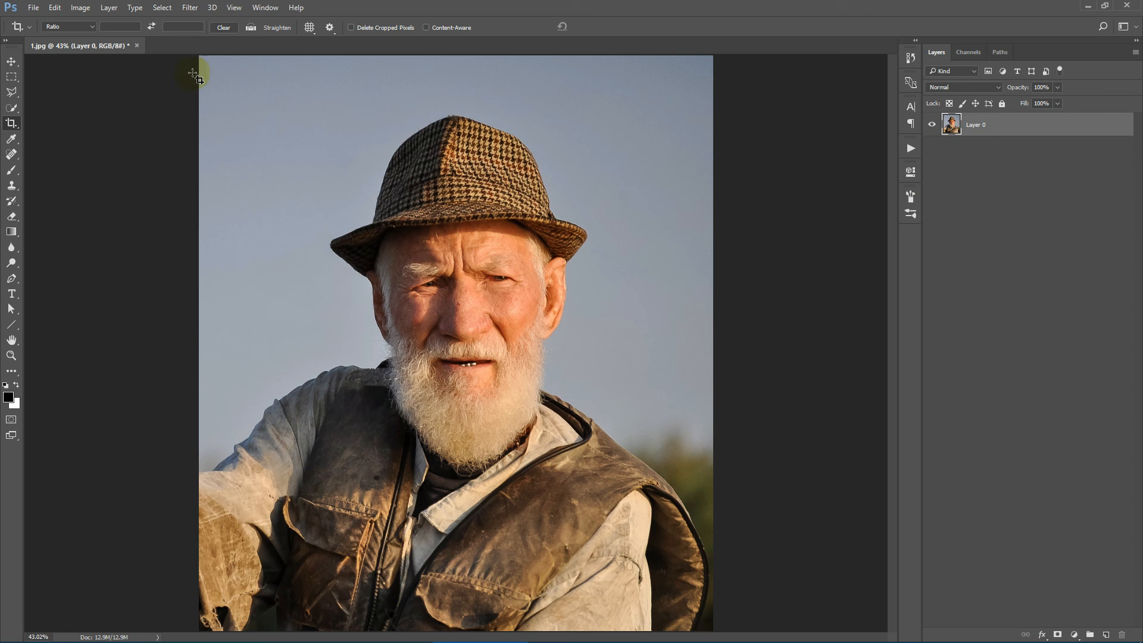
{"action": "left_click", "coordinate": [113, 8]}
{"action": "mouse_move", "coordinate": [110, 15]}
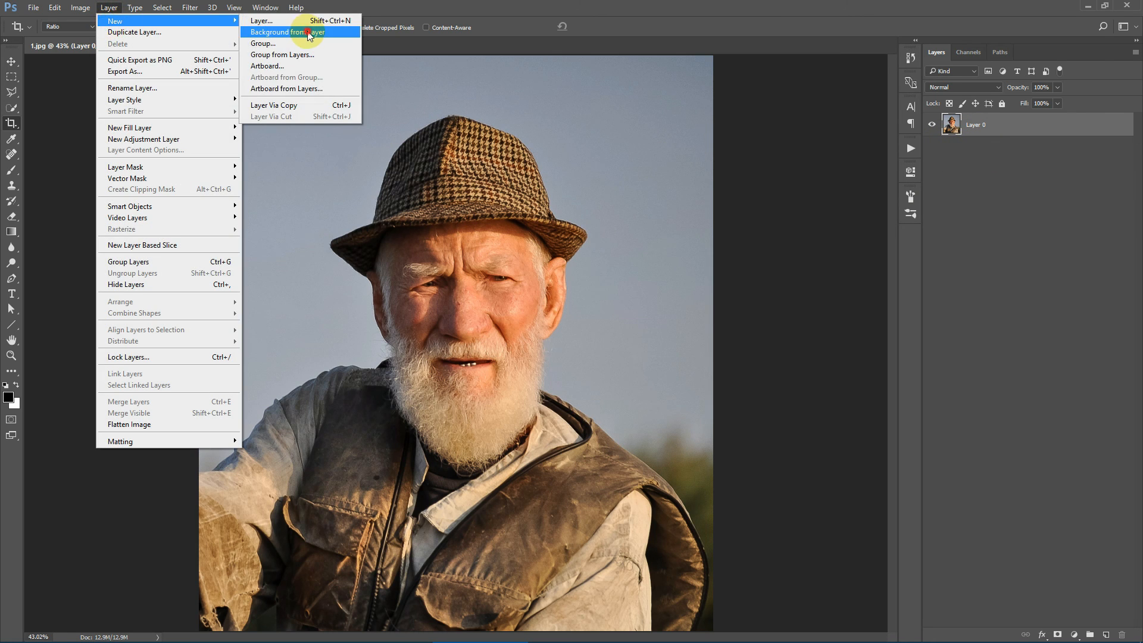
{"action": "left_click", "coordinate": [321, 31]}
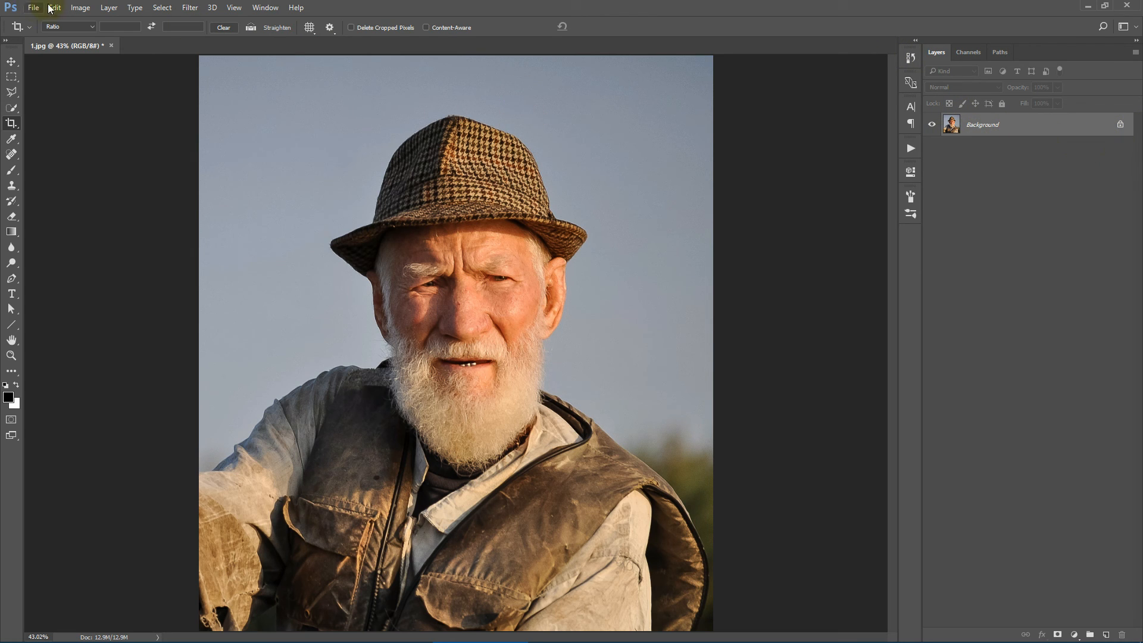
Step: Check the photo's pixel dimensions and resolution in the Image Size dialog and cancel it
{"action": "left_click", "coordinate": [81, 8]}
{"action": "left_click", "coordinate": [97, 94]}
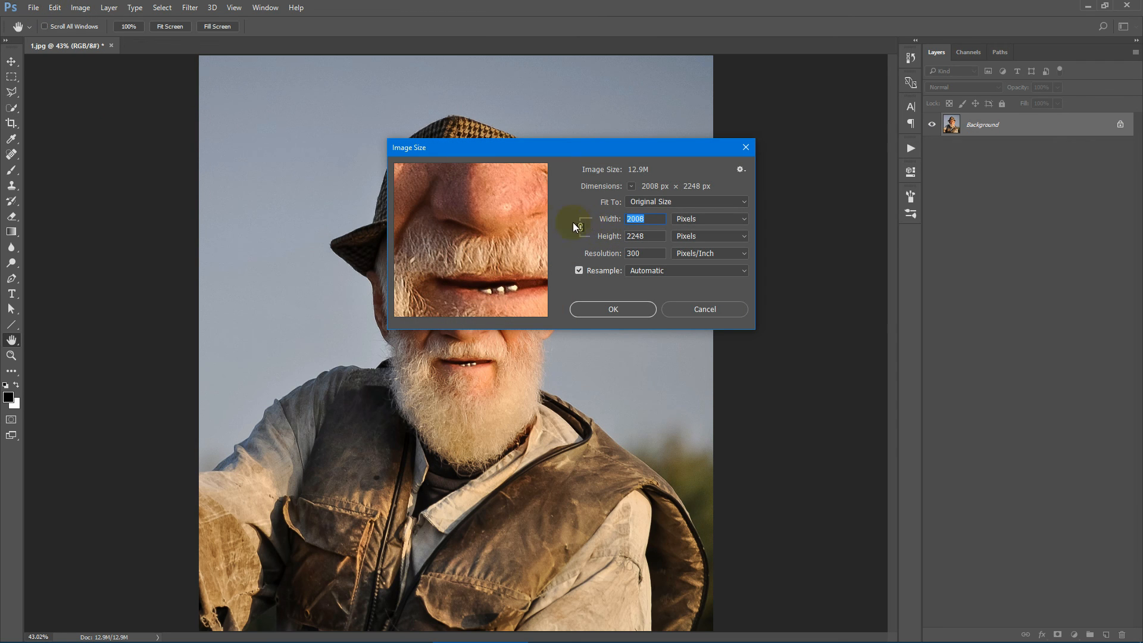
{"action": "left_click", "coordinate": [636, 253]}
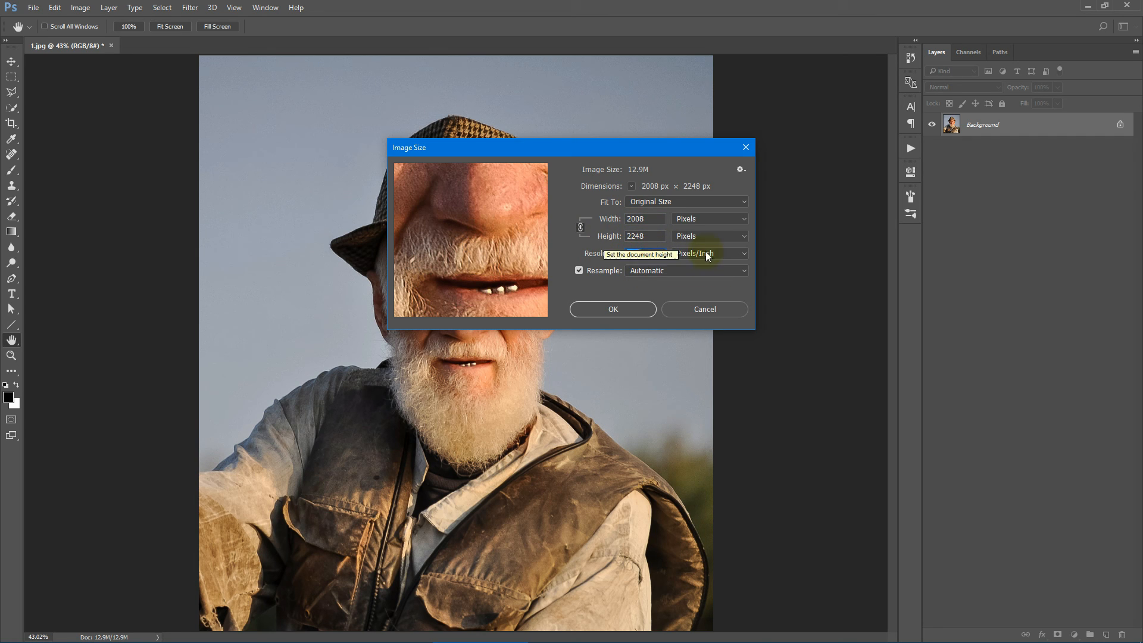
{"action": "left_click", "coordinate": [693, 311]}
{"action": "key", "text": "c"}
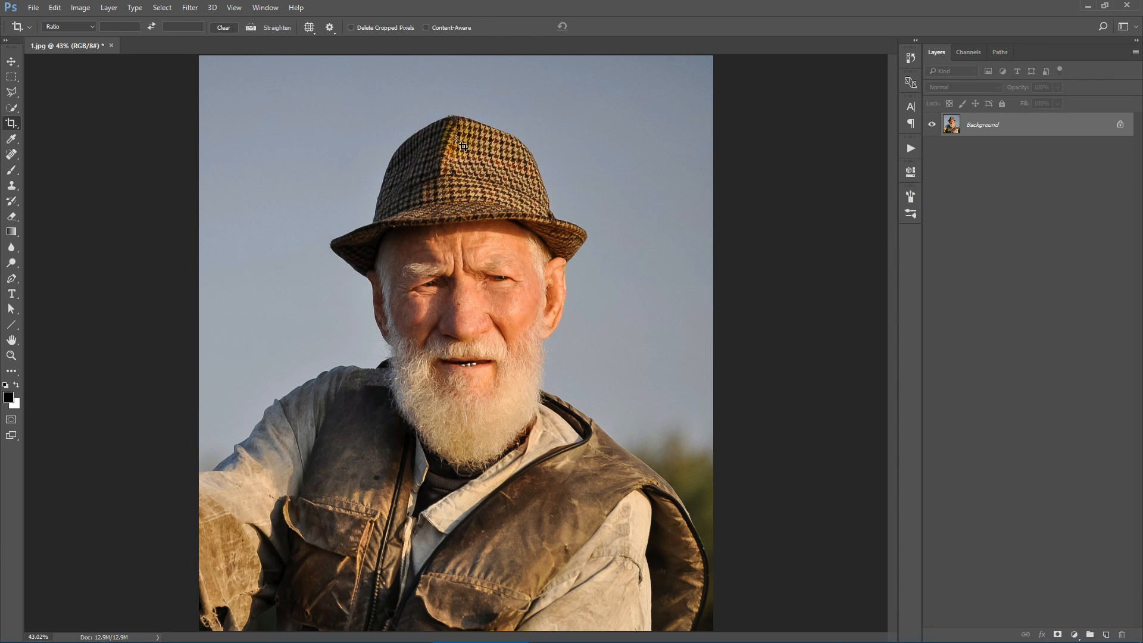
Step: Load the action set "1. Vector Art - RASTERIZED.atn" from the main_files_vector_art folder, with the Rectangular Marquee tool active
{"action": "left_click", "coordinate": [265, 7]}
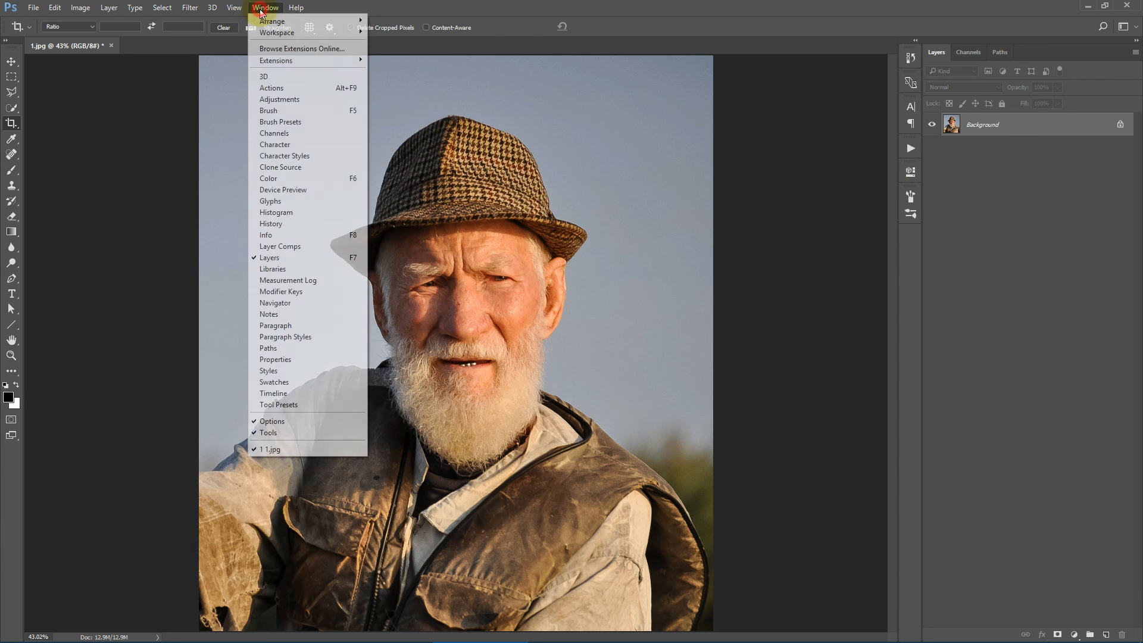
{"action": "left_click", "coordinate": [272, 88]}
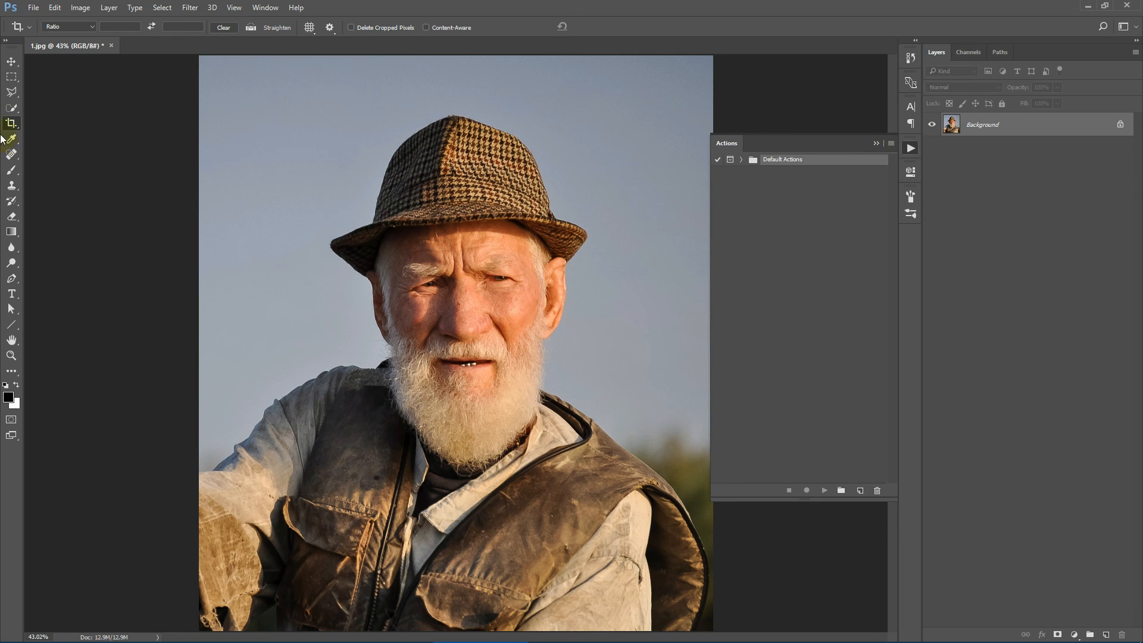
{"action": "left_click", "coordinate": [11, 77]}
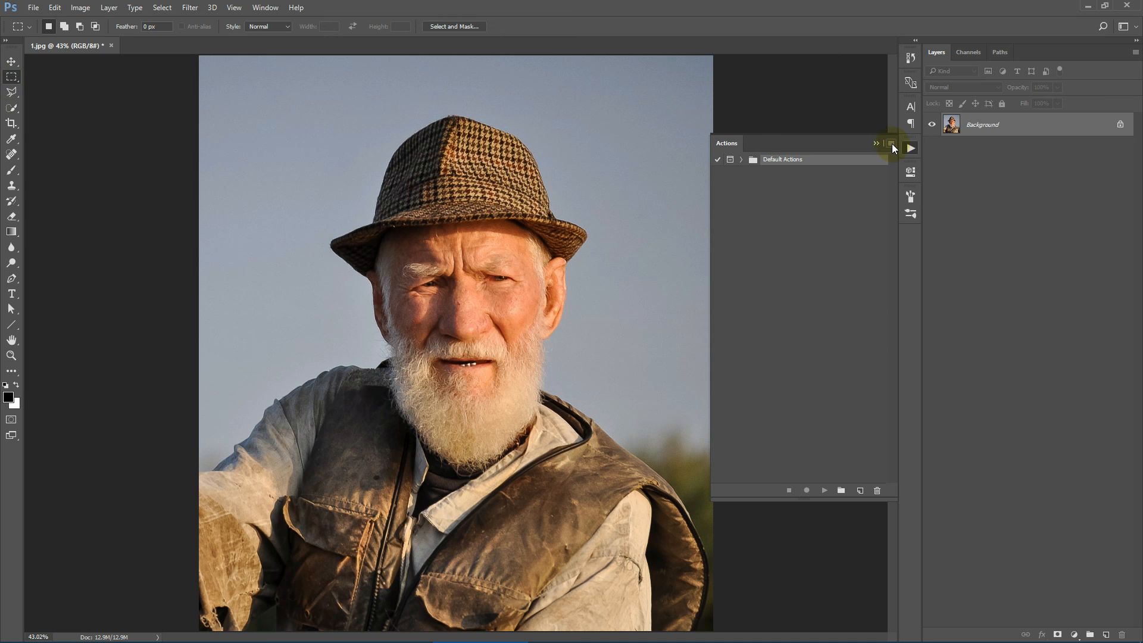
{"action": "left_click", "coordinate": [892, 145]}
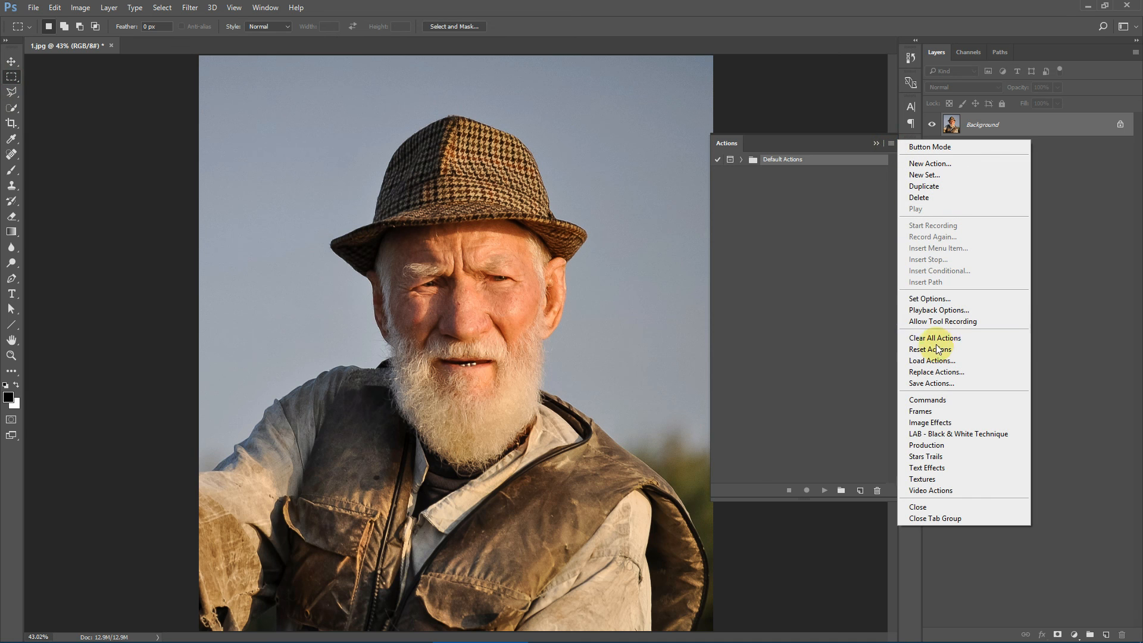
{"action": "left_click", "coordinate": [930, 361]}
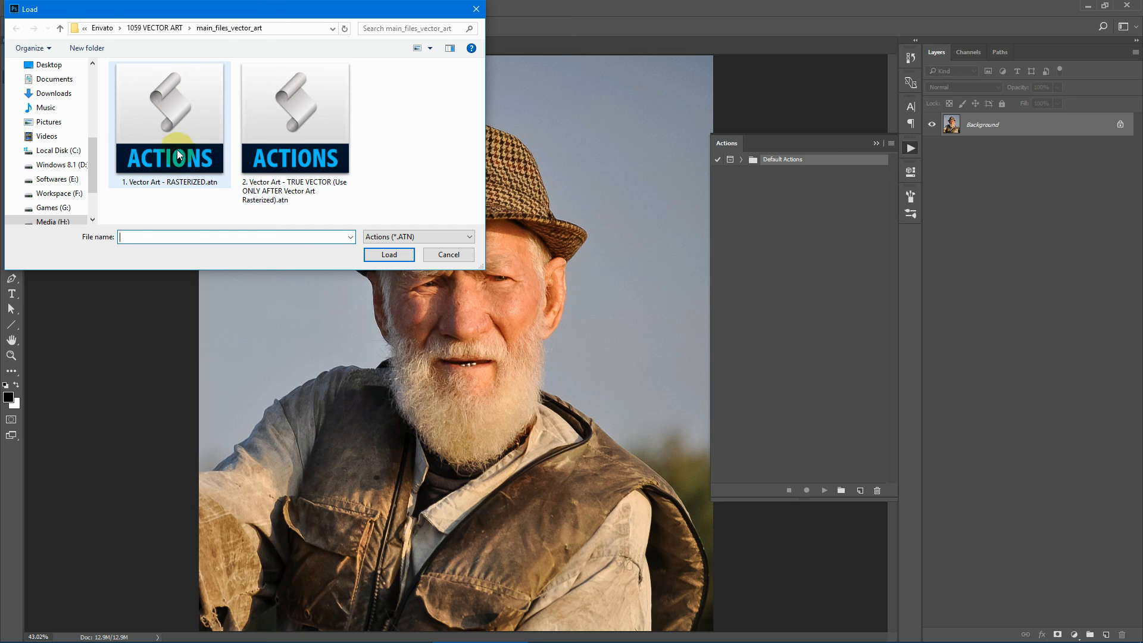
{"action": "left_click", "coordinate": [150, 162]}
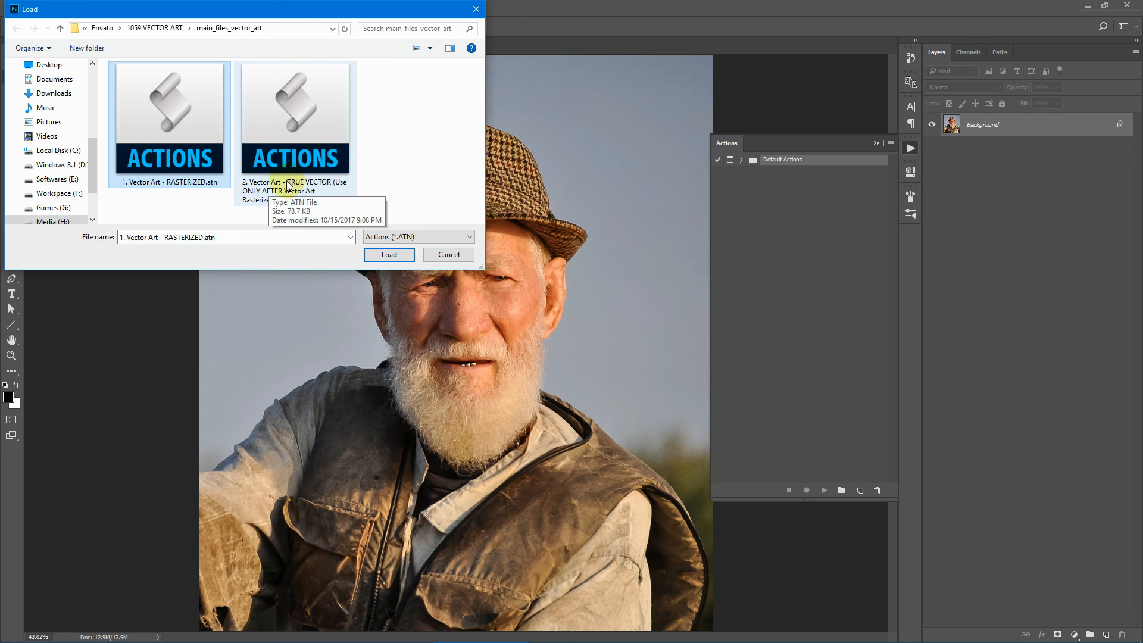
{"action": "left_click", "coordinate": [303, 122]}
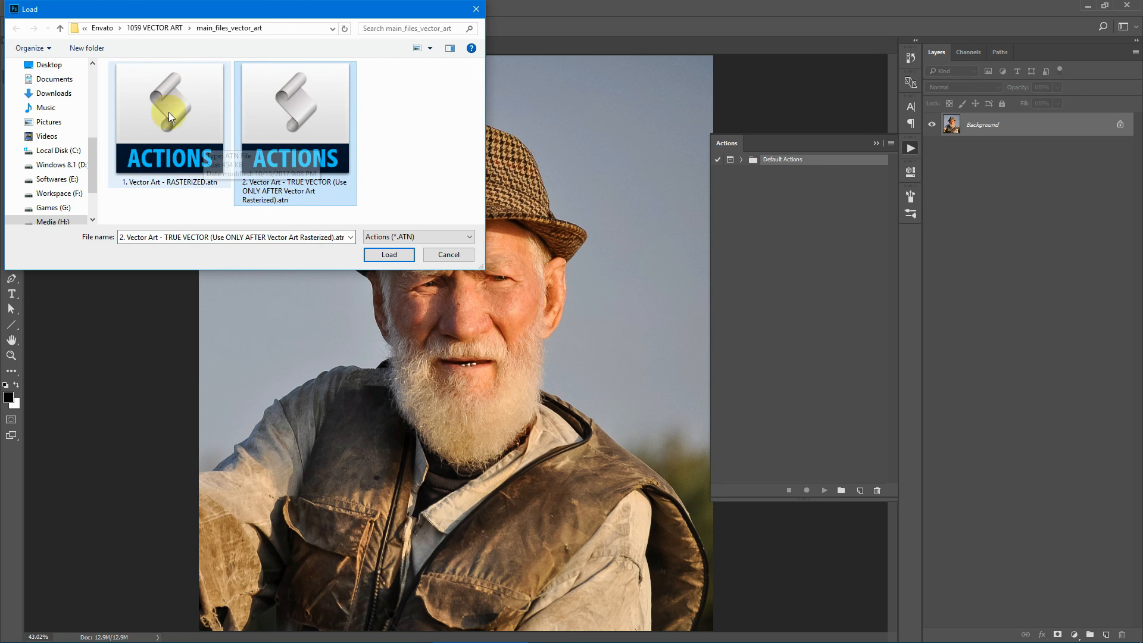
{"action": "left_click", "coordinate": [148, 132]}
{"action": "left_click", "coordinate": [305, 147]}
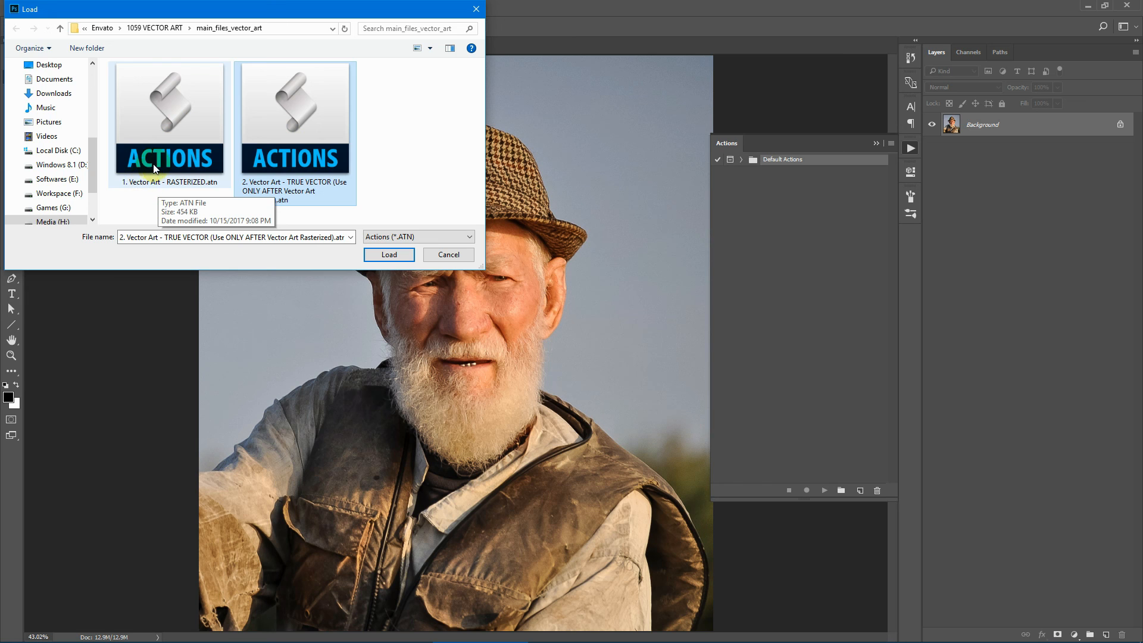
{"action": "left_click", "coordinate": [146, 138]}
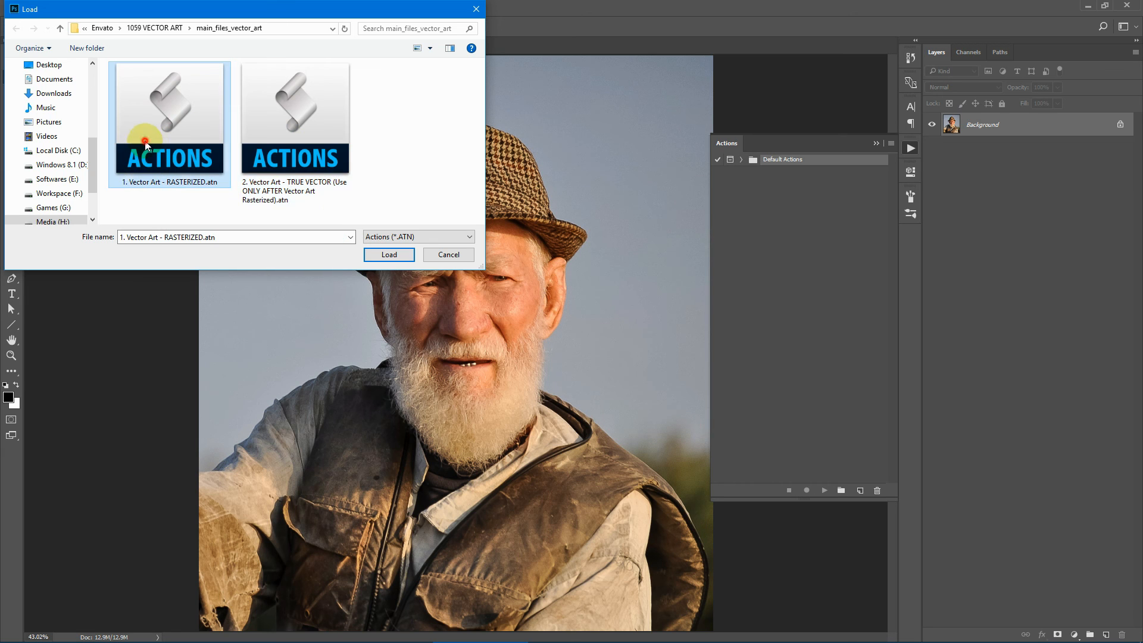
{"action": "left_click", "coordinate": [388, 256]}
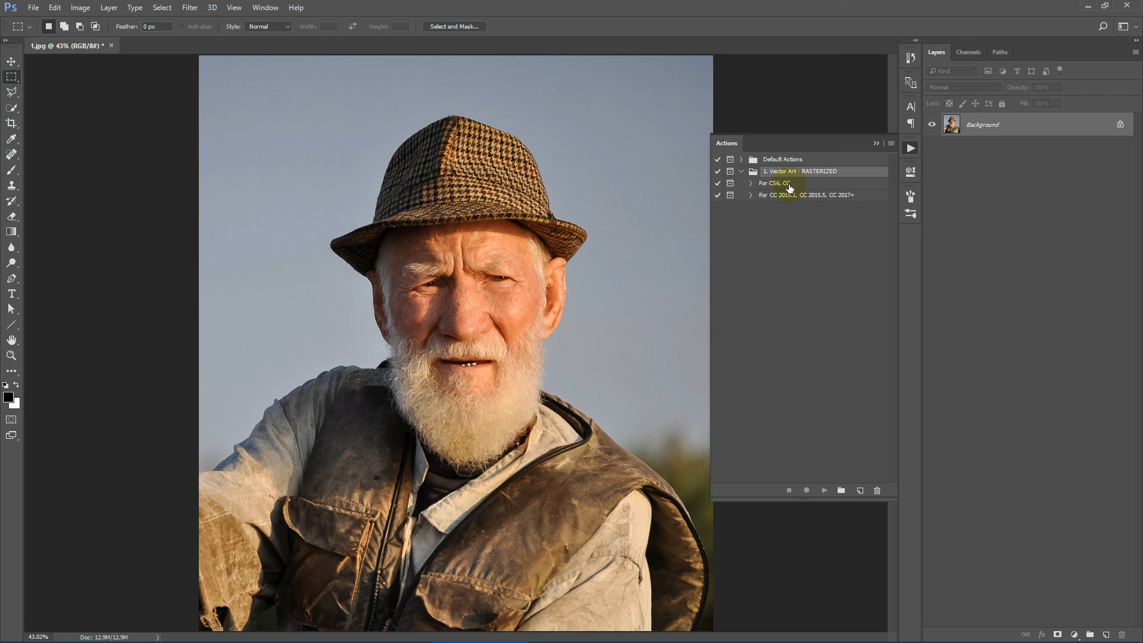
Step: Load the action set "2. Vector Art - TRUE VECTOR (Use ONLY AFTER Vector Art Rasterized).atn" and collapse the actions list
{"action": "left_click", "coordinate": [890, 144]}
{"action": "left_click", "coordinate": [932, 361]}
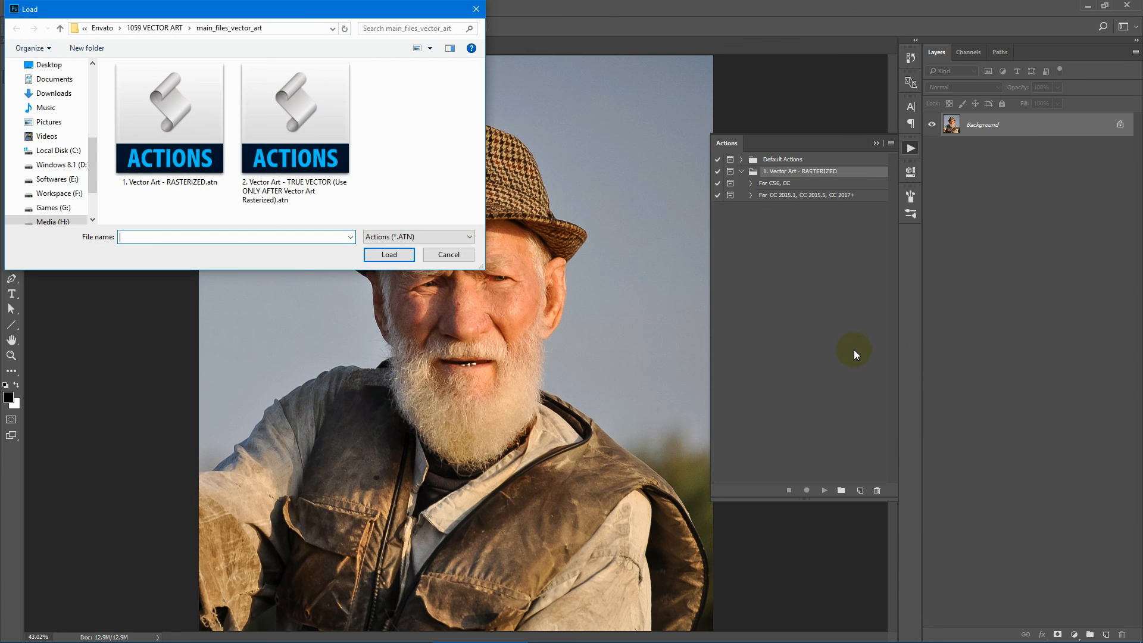
{"action": "left_click", "coordinate": [282, 128]}
{"action": "left_click", "coordinate": [398, 263]}
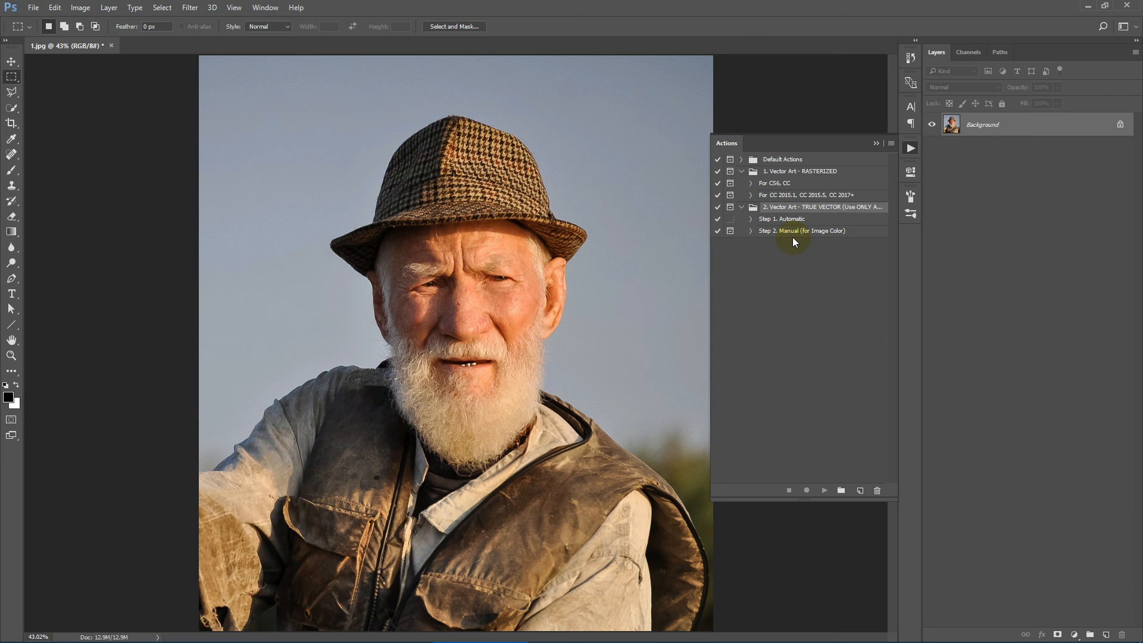
{"action": "left_click", "coordinate": [874, 143]}
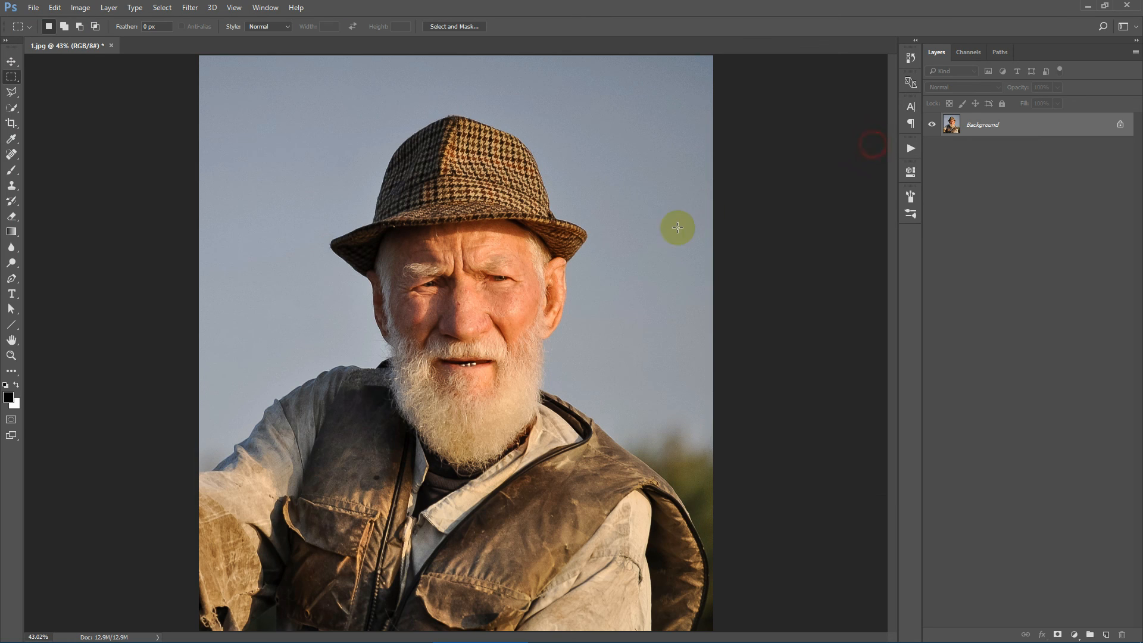
Step: Load the brush set Vector Art Brushes.abr into the Brush tool's presets
{"action": "left_click", "coordinate": [12, 172]}
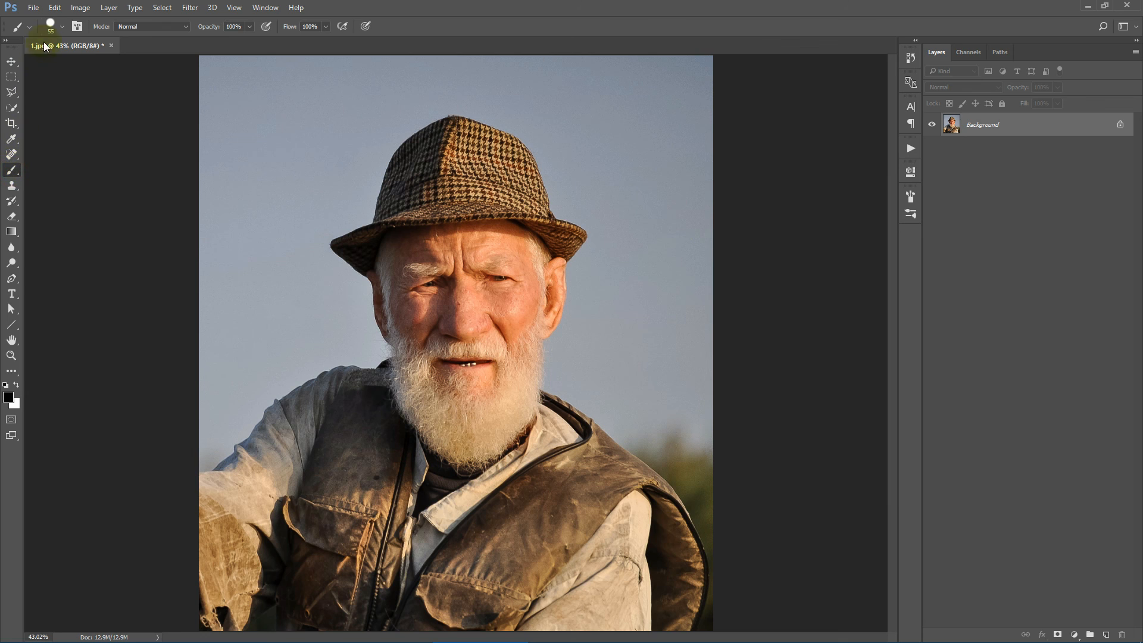
{"action": "left_click", "coordinate": [62, 25]}
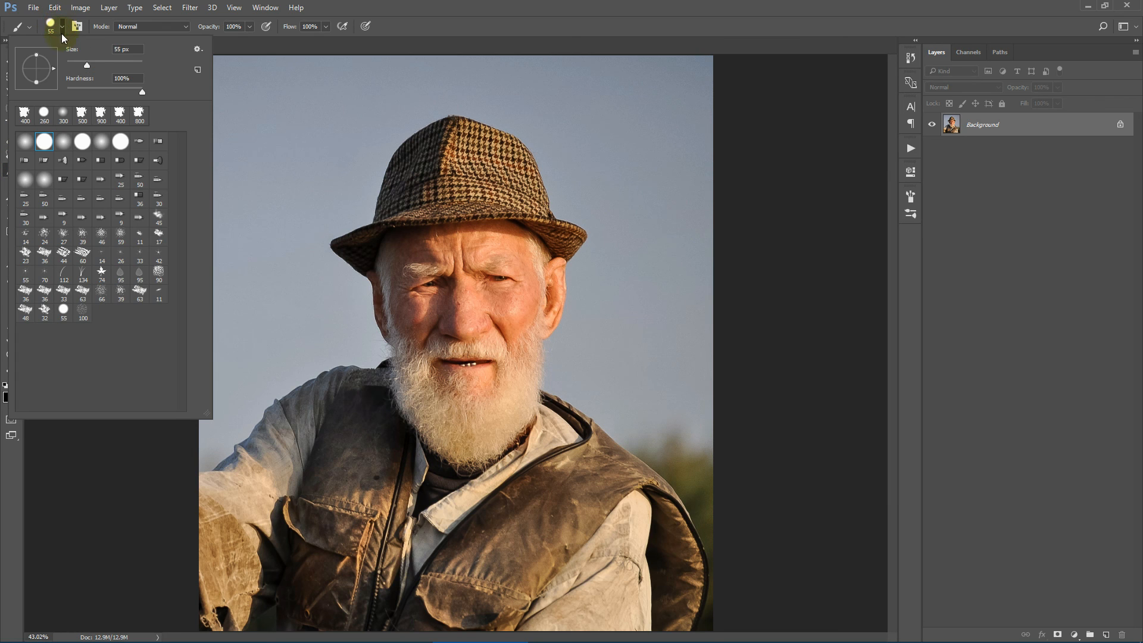
{"action": "left_click", "coordinate": [198, 51]}
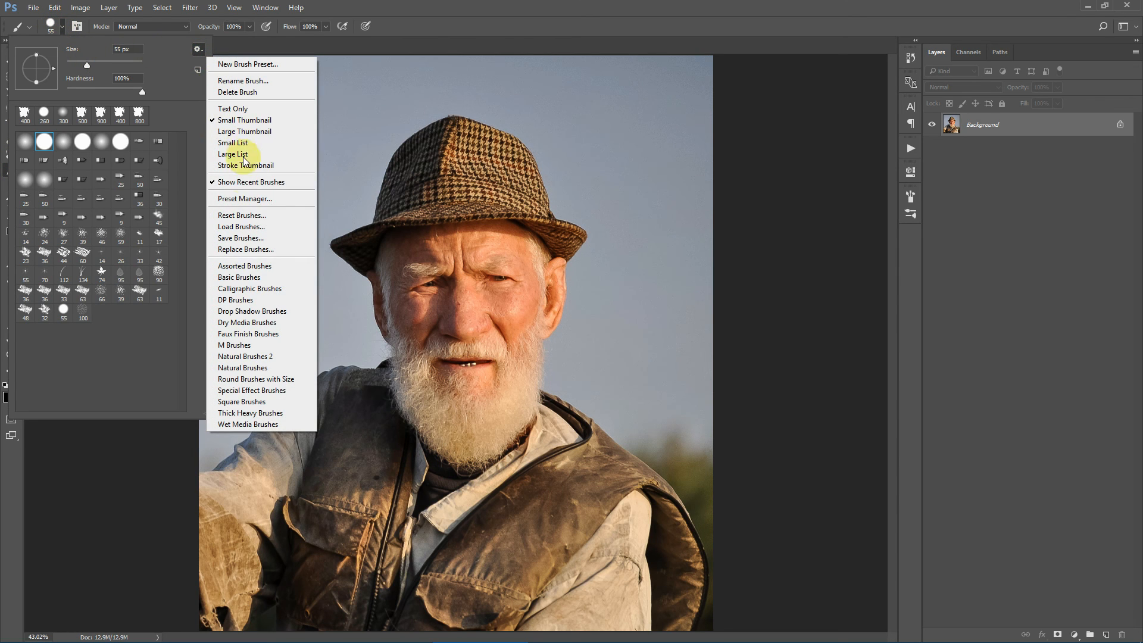
{"action": "left_click", "coordinate": [247, 228]}
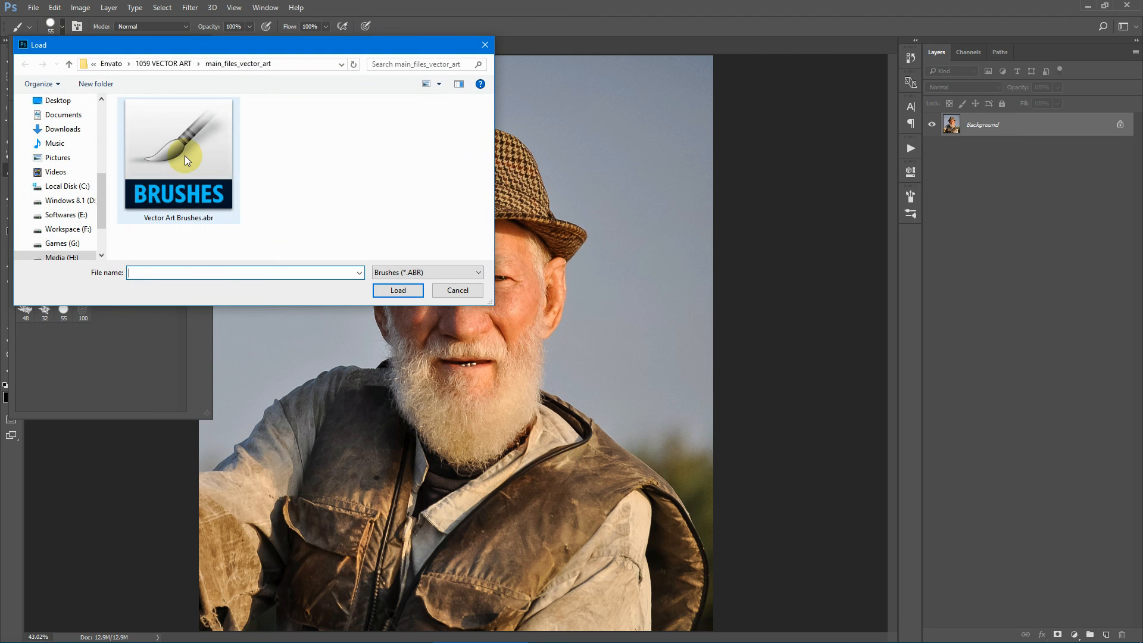
{"action": "left_click", "coordinate": [216, 207]}
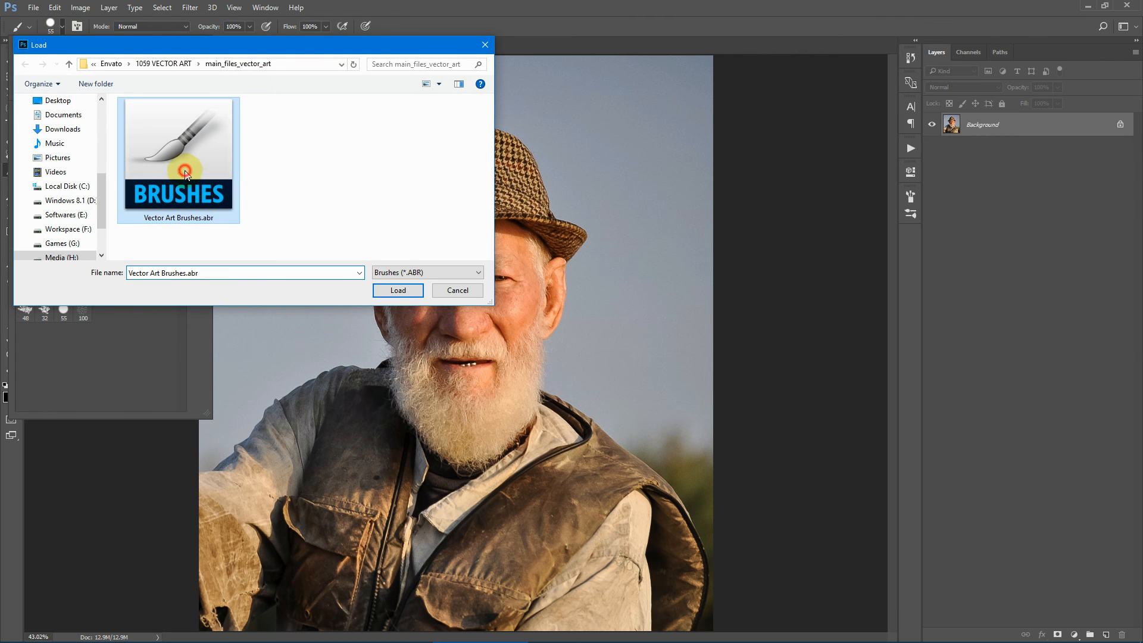
{"action": "left_click", "coordinate": [397, 290]}
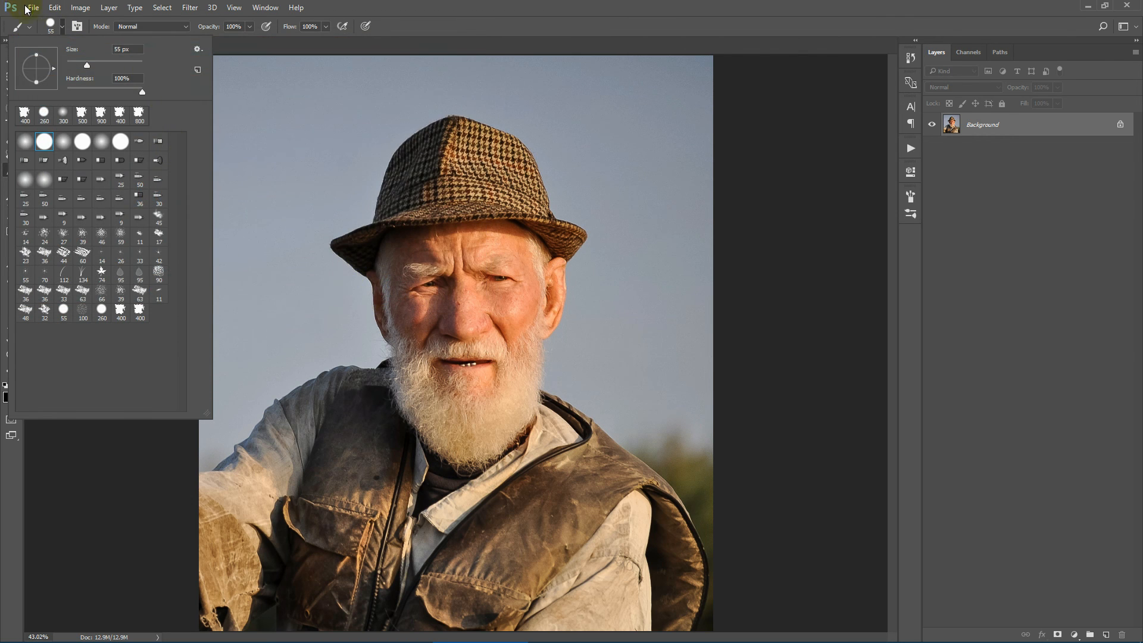
{"action": "left_click", "coordinate": [407, 3]}
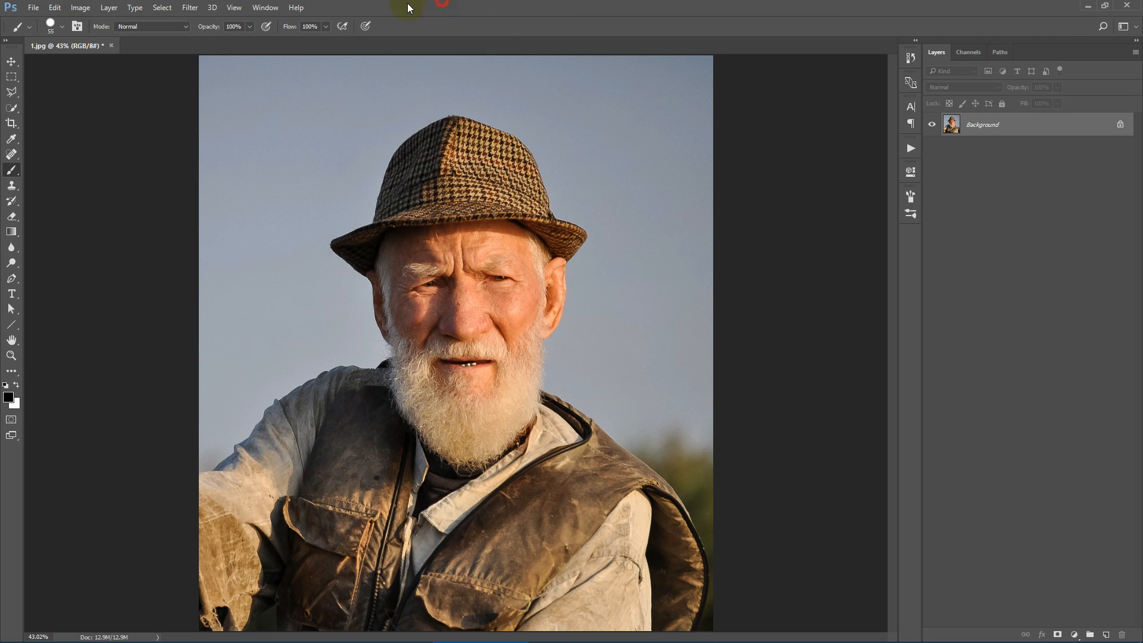
Step: Load Vector Art Patterns.pat into the pattern presets through the Preset Manager and close the manager
{"action": "left_click", "coordinate": [55, 7]}
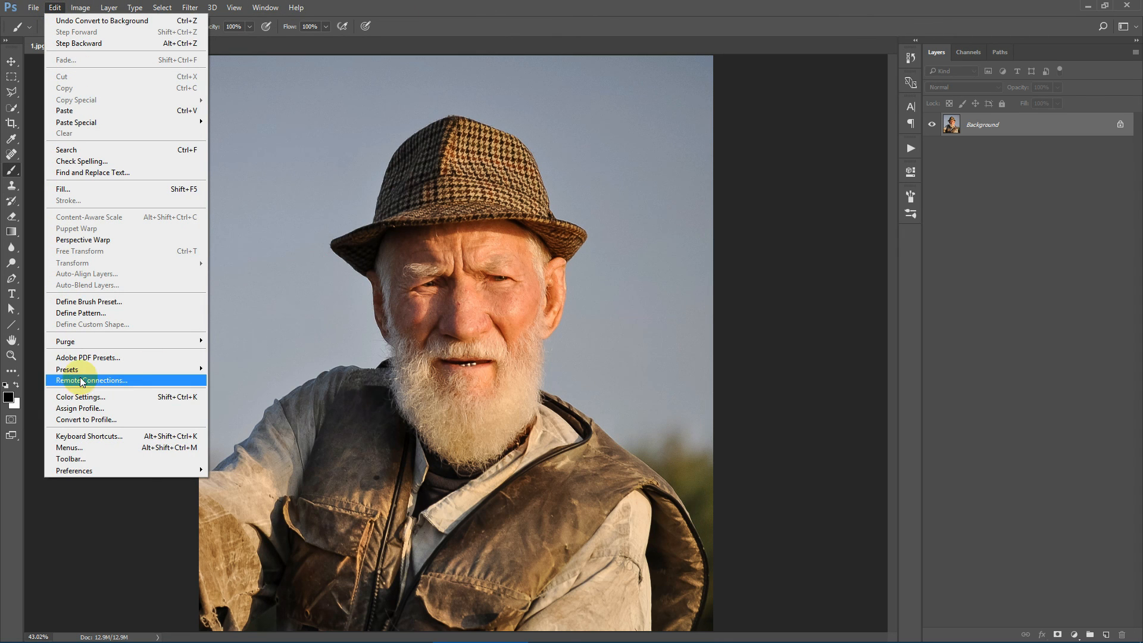
{"action": "mouse_move", "coordinate": [82, 373]}
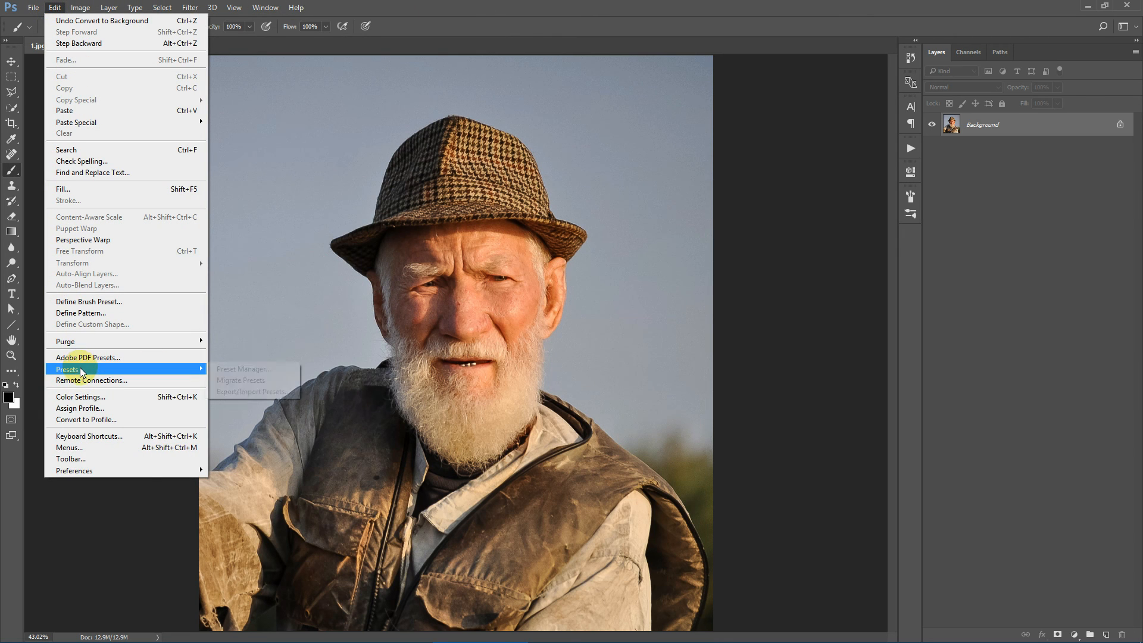
{"action": "left_click", "coordinate": [252, 369]}
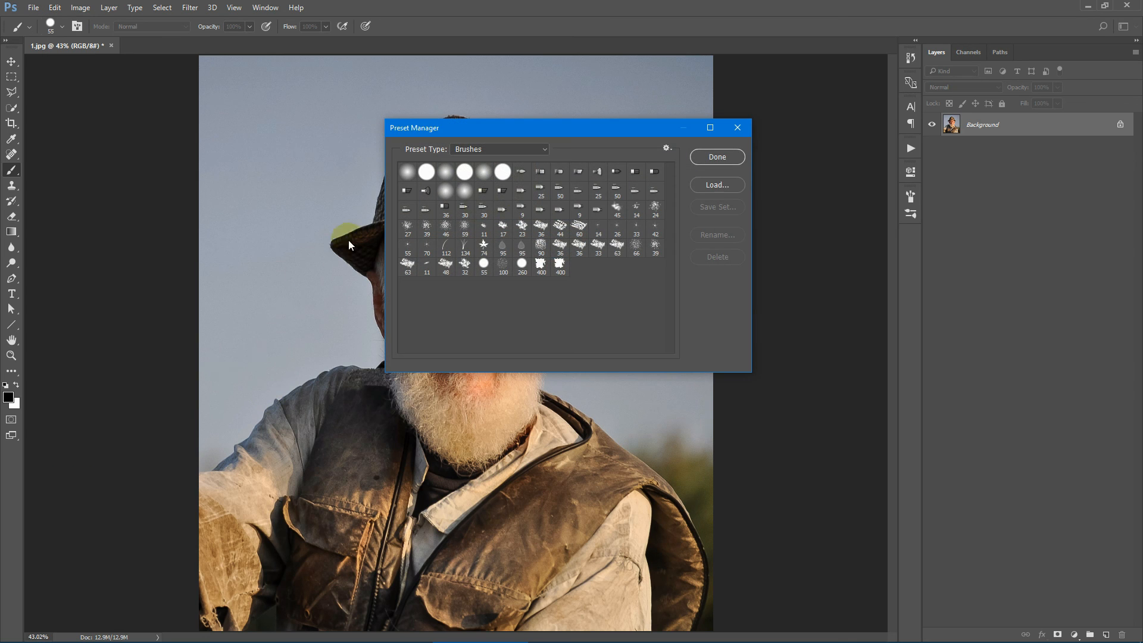
{"action": "left_click", "coordinate": [540, 149]}
{"action": "left_click", "coordinate": [483, 196]}
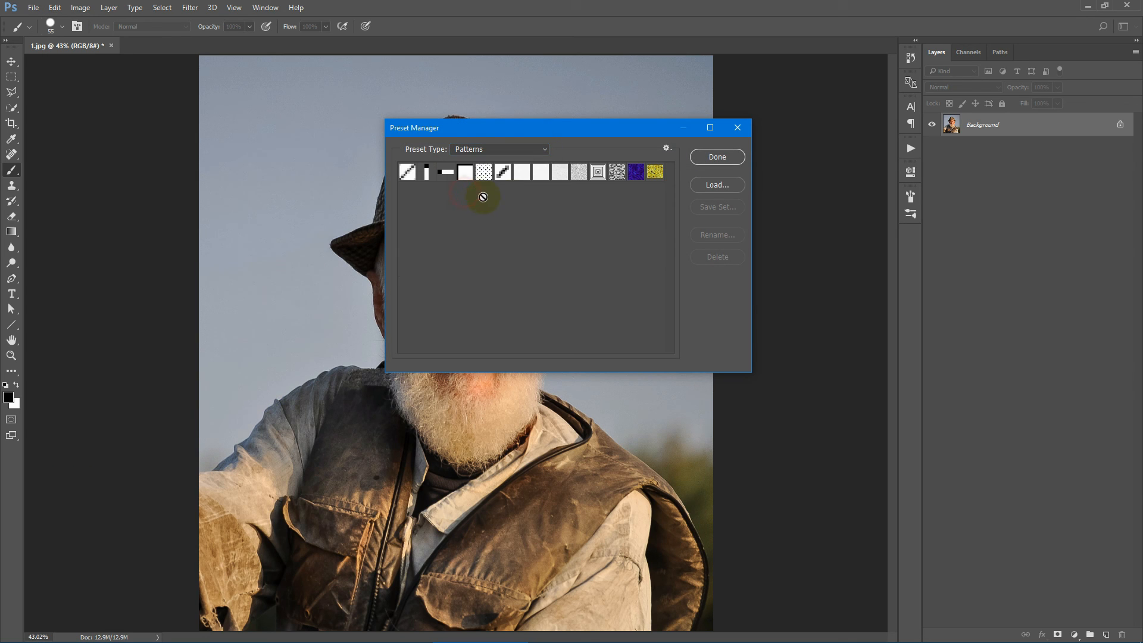
{"action": "left_click", "coordinate": [716, 185]}
{"action": "left_click", "coordinate": [565, 259]}
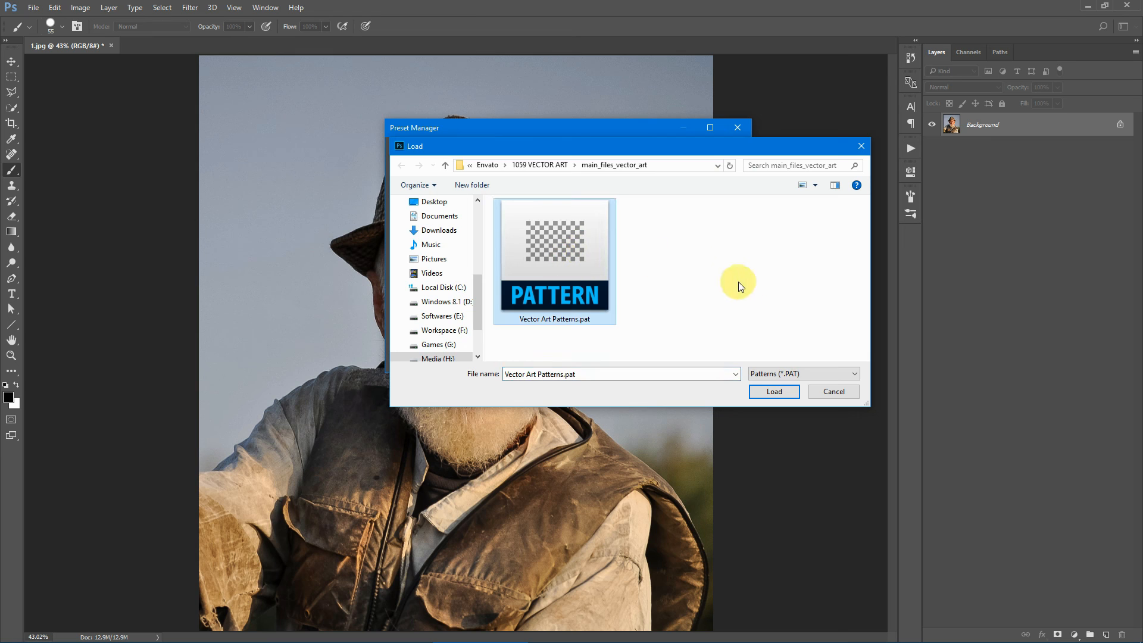
{"action": "left_click", "coordinate": [774, 391]}
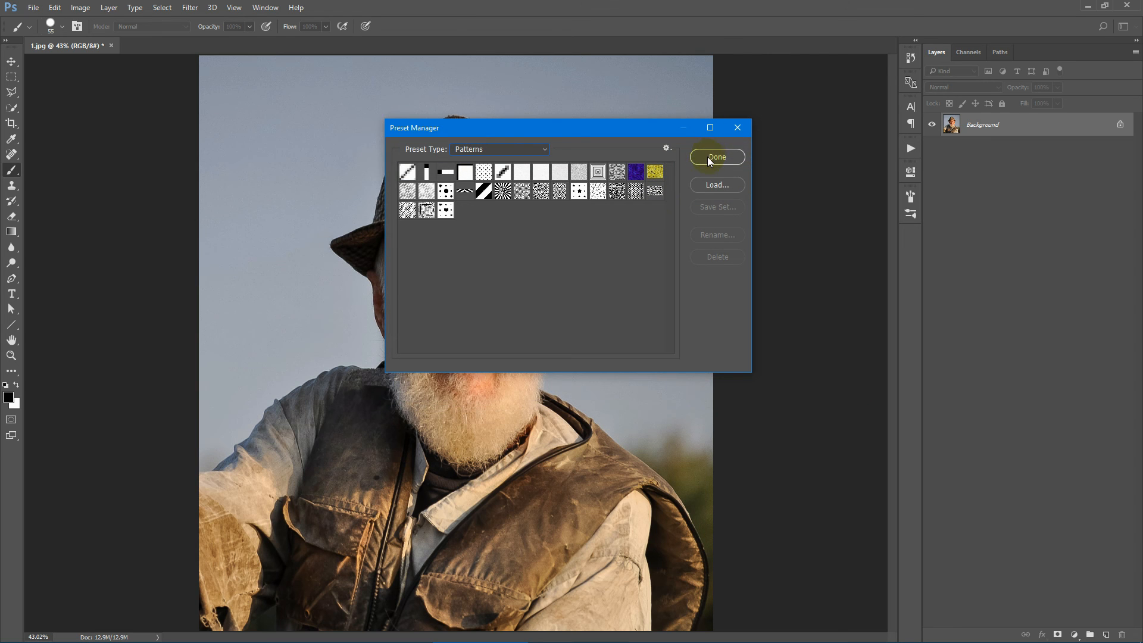
{"action": "left_click", "coordinate": [709, 157]}
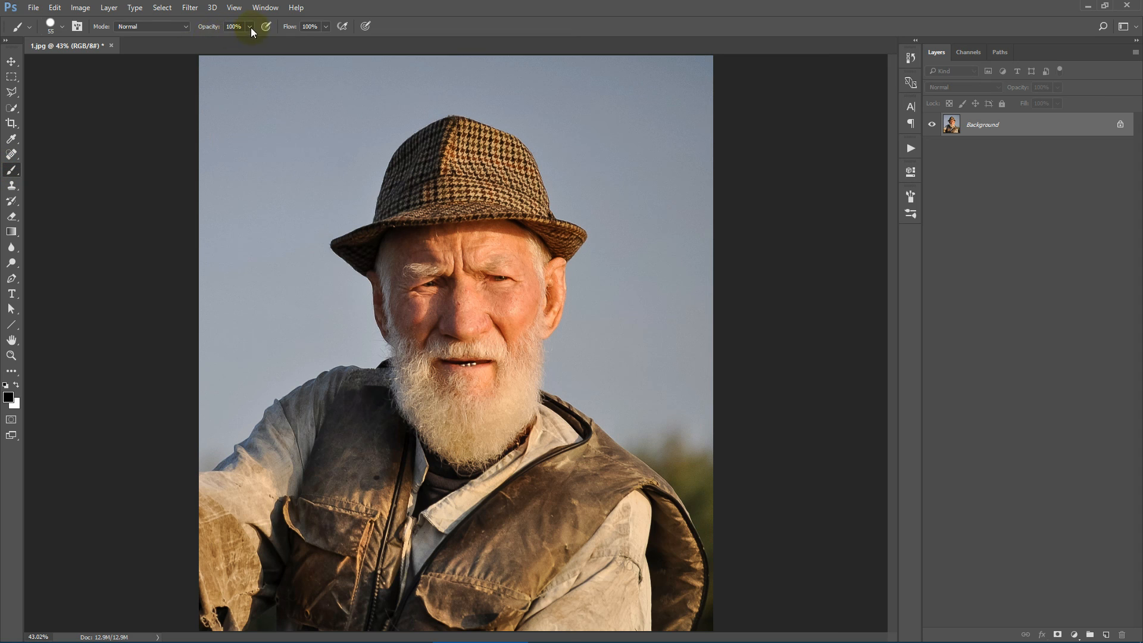
Step: Check the brush's opacity and flow, and add a new layer named "subject" above the Background
{"action": "left_click", "coordinate": [234, 27]}
{"action": "left_click", "coordinate": [286, 28]}
{"action": "left_click", "coordinate": [1052, 127]}
{"action": "left_click", "coordinate": [1107, 635]}
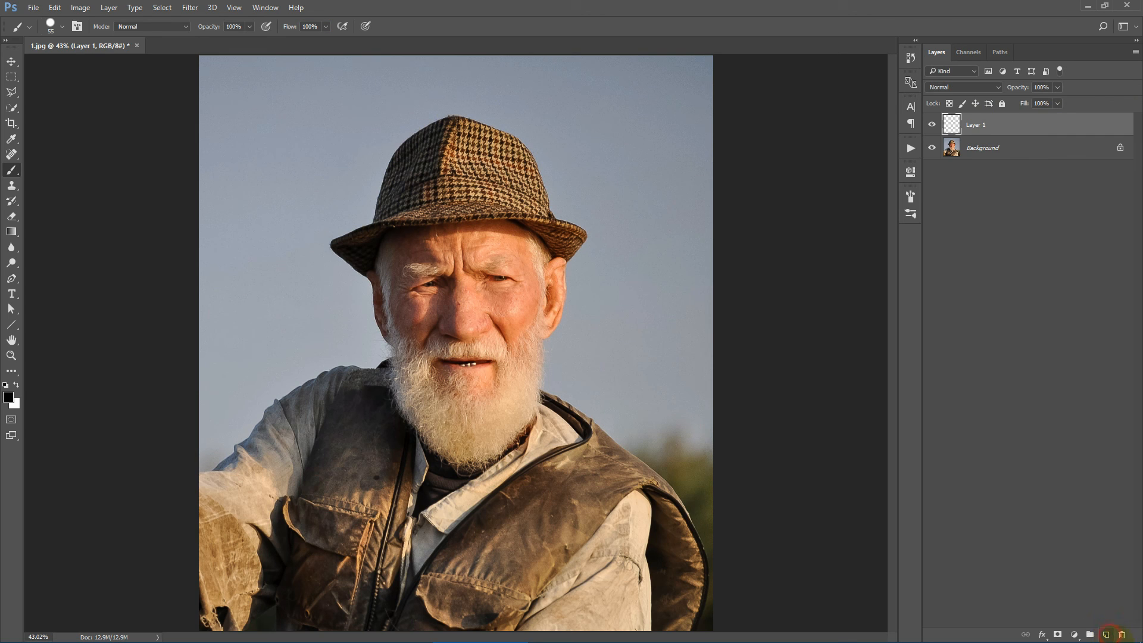
{"action": "double_click", "coordinate": [975, 125]}
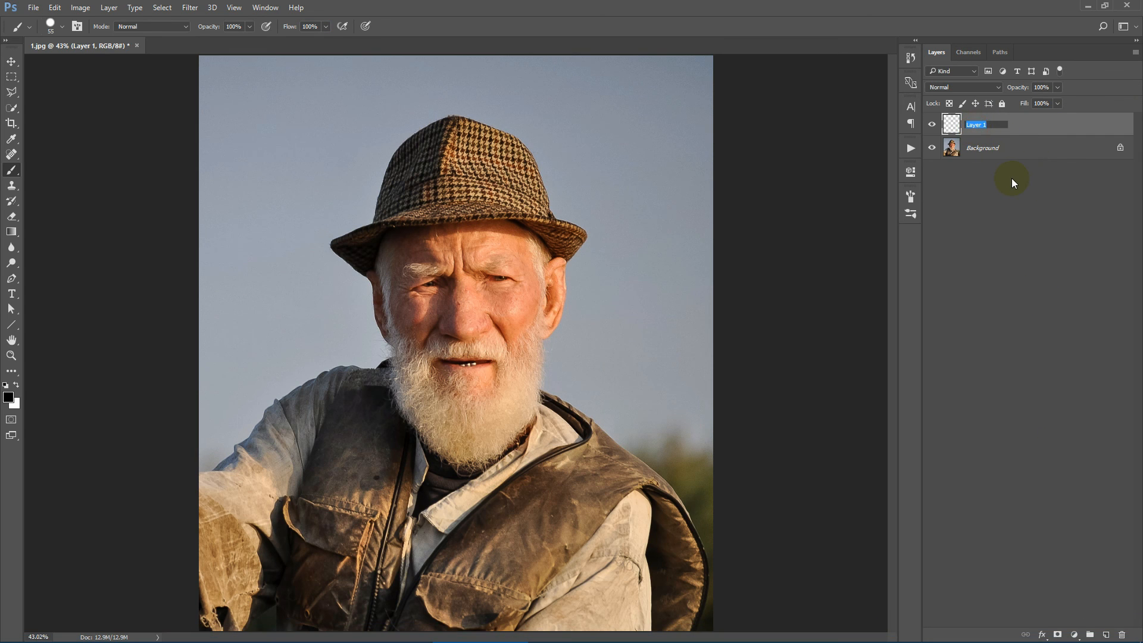
{"action": "type", "text": "subject"}
{"action": "left_click", "coordinate": [1034, 126]}
Step: On the Background layer, select the man's hat, face, beard and most of his vest with the Quick Selection tool
{"action": "left_click", "coordinate": [1018, 152]}
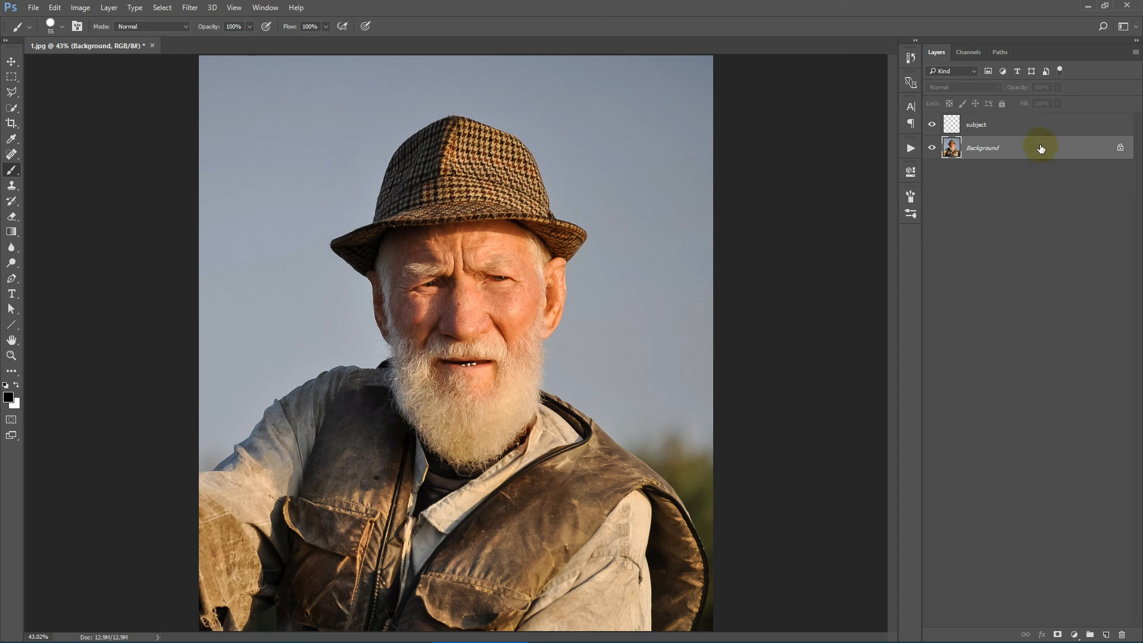
{"action": "left_click", "coordinate": [11, 108]}
{"action": "mouse_move", "coordinate": [480, 259]}
{"action": "left_mouse_down"}
{"action": "mouse_move", "coordinate": [465, 146]}
{"action": "mouse_move", "coordinate": [505, 131]}
{"action": "mouse_move", "coordinate": [516, 202]}
{"action": "mouse_move", "coordinate": [519, 141]}
{"action": "mouse_move", "coordinate": [484, 193]}
{"action": "mouse_move", "coordinate": [483, 179]}
{"action": "mouse_move", "coordinate": [400, 192]}
{"action": "left_mouse_up"}
{"action": "left_click_drag", "start_coordinate": [382, 231], "coordinate": [371, 249]}
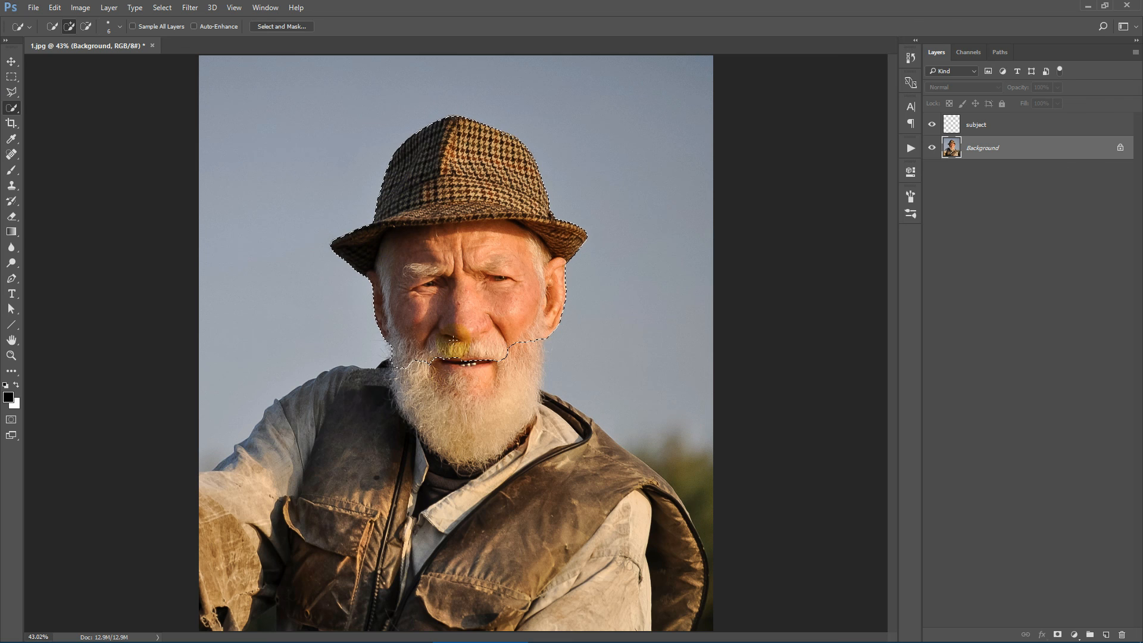
{"action": "mouse_move", "coordinate": [453, 348]}
{"action": "left_mouse_down"}
{"action": "mouse_move", "coordinate": [387, 404]}
{"action": "mouse_move", "coordinate": [339, 404]}
{"action": "mouse_move", "coordinate": [327, 369]}
{"action": "mouse_move", "coordinate": [394, 468]}
{"action": "mouse_move", "coordinate": [482, 508]}
{"action": "mouse_move", "coordinate": [536, 498]}
{"action": "mouse_move", "coordinate": [568, 457]}
{"action": "mouse_move", "coordinate": [569, 409]}
{"action": "left_mouse_up"}
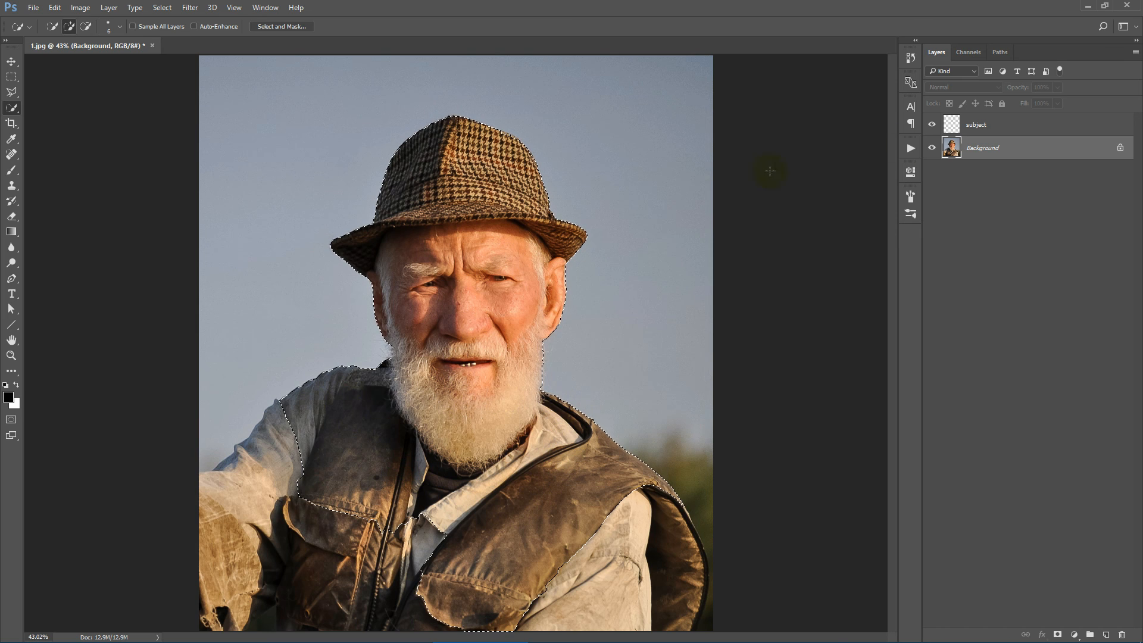
Step: On the "subject" layer, choose the 260 px Vector Art - Standard Hard Round Brush and set the foreground color to #0078ff
{"action": "left_click", "coordinate": [977, 126]}
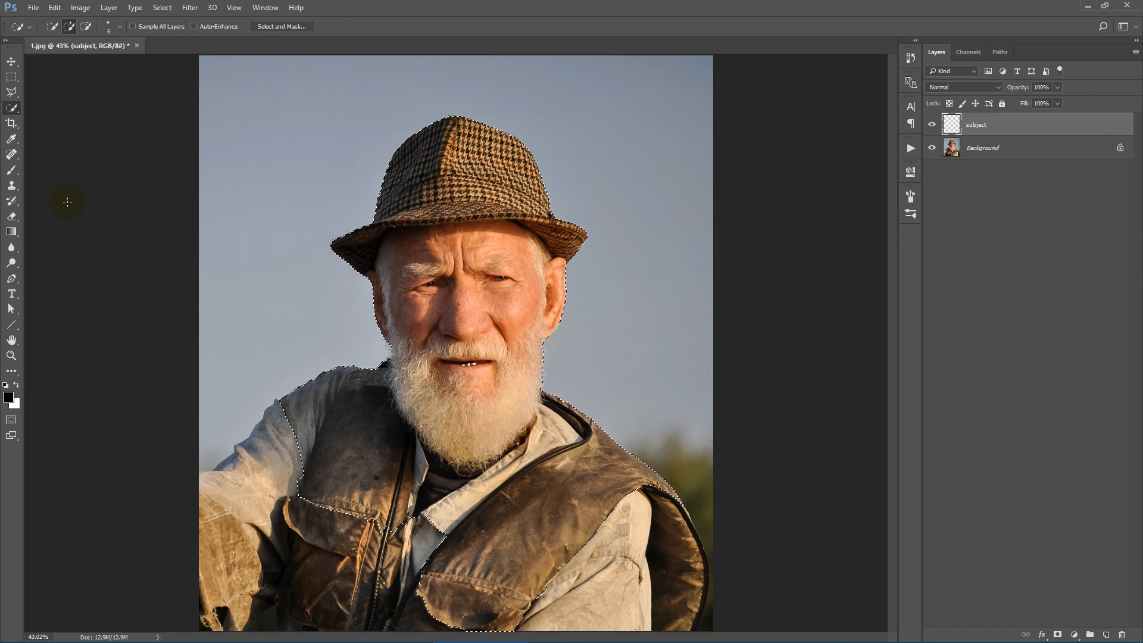
{"action": "left_click", "coordinate": [12, 173]}
{"action": "left_click", "coordinate": [61, 26]}
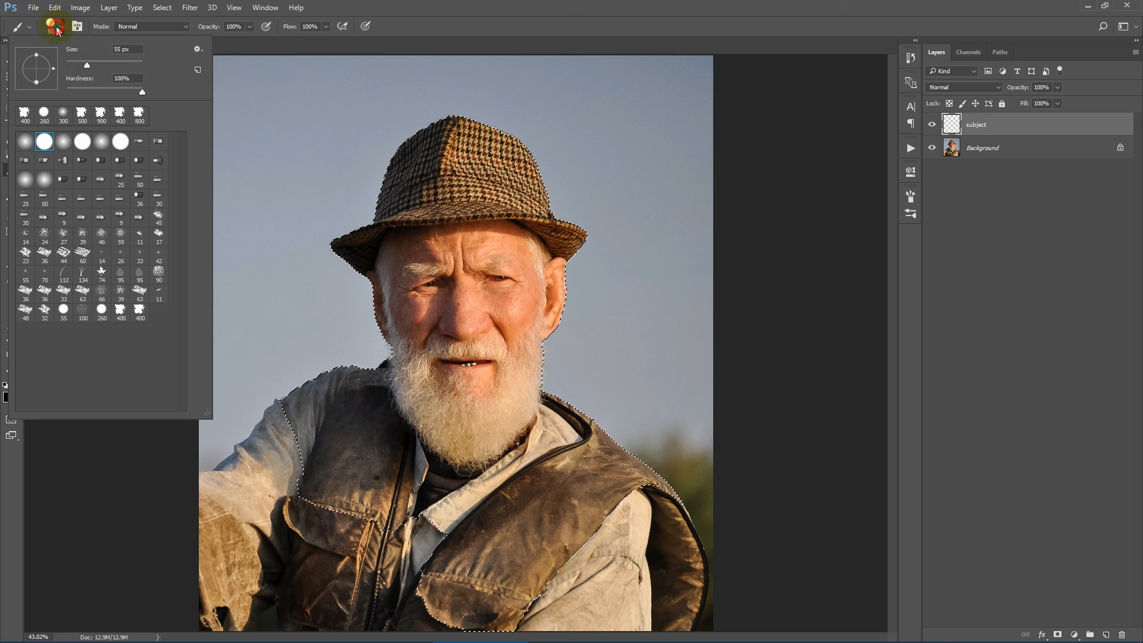
{"action": "left_click", "coordinate": [101, 311]}
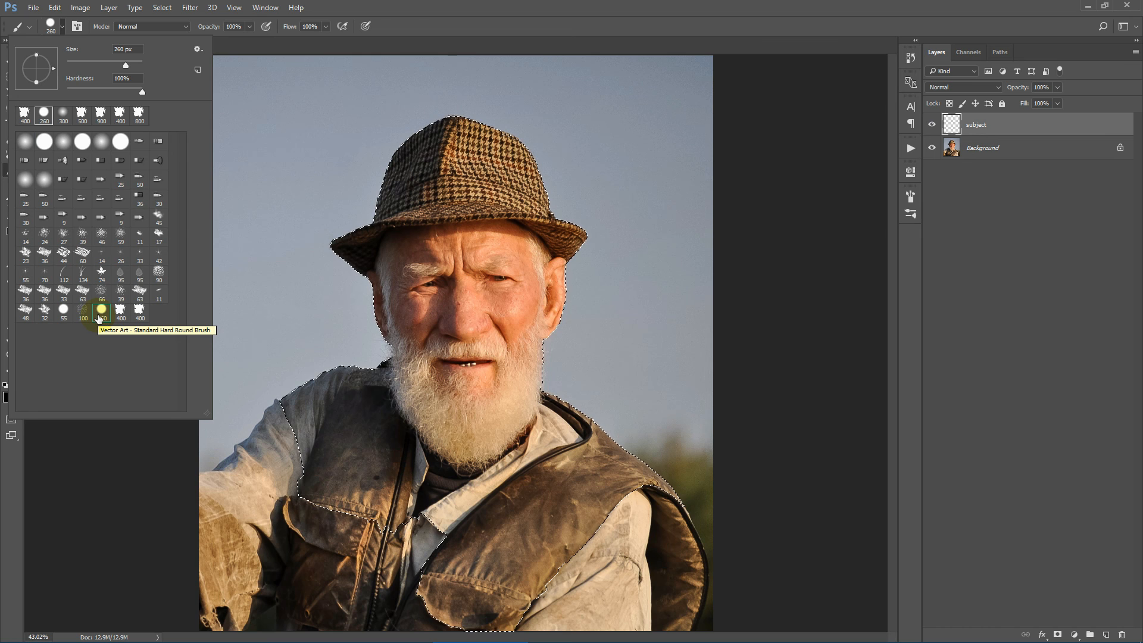
{"action": "double_click", "coordinate": [100, 317]}
{"action": "left_click", "coordinate": [9, 397]}
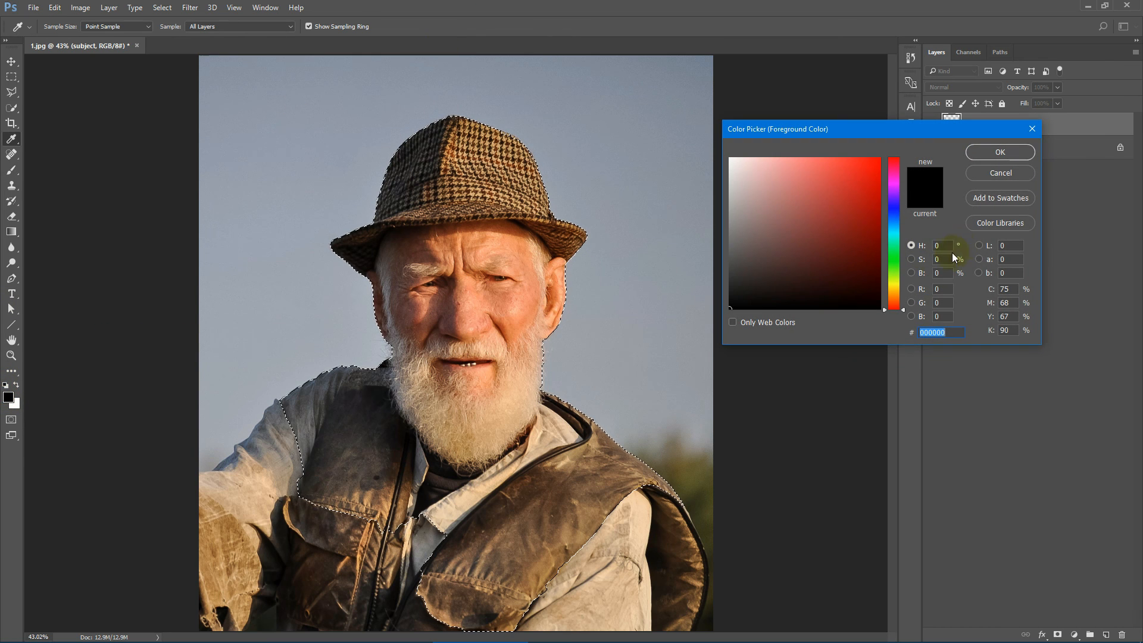
{"action": "left_click_drag", "start_coordinate": [894, 228], "coordinate": [880, 159]}
{"action": "left_click", "coordinate": [1021, 156]}
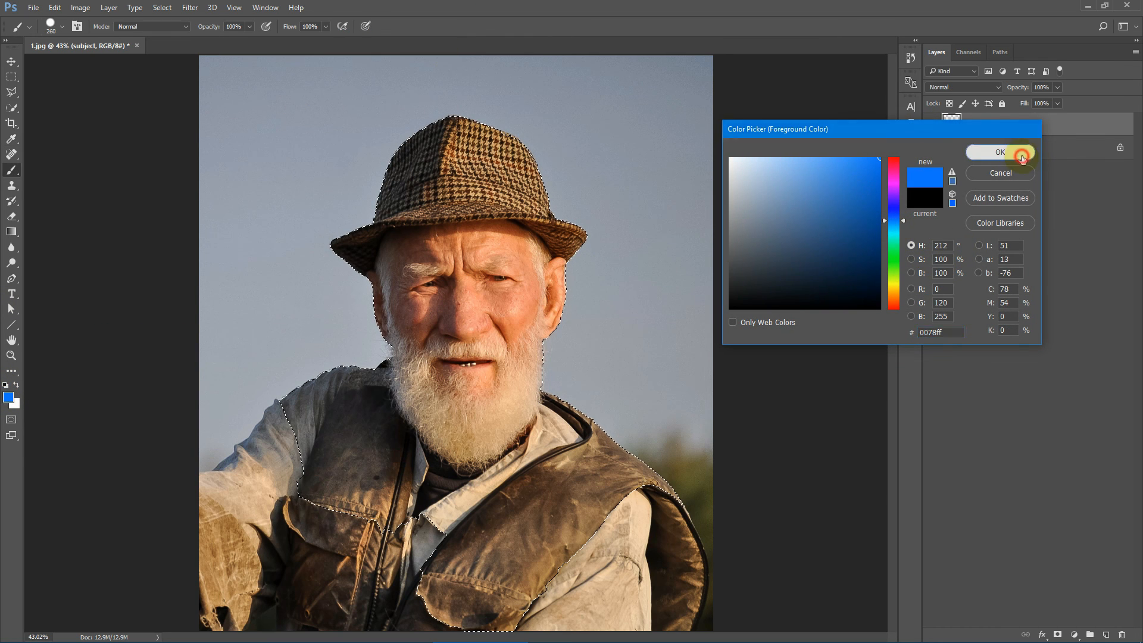
Step: Paint the selected hat, head, shoulders and upper chest solid blue on the "subject" layer, and deselect
{"action": "mouse_move", "coordinate": [421, 116]}
{"action": "left_mouse_down"}
{"action": "mouse_move", "coordinate": [617, 145]}
{"action": "mouse_move", "coordinate": [349, 205]}
{"action": "mouse_move", "coordinate": [520, 236]}
{"action": "mouse_move", "coordinate": [566, 256]}
{"action": "mouse_move", "coordinate": [339, 269]}
{"action": "mouse_move", "coordinate": [388, 329]}
{"action": "mouse_move", "coordinate": [353, 368]}
{"action": "mouse_move", "coordinate": [331, 363]}
{"action": "mouse_move", "coordinate": [342, 398]}
{"action": "mouse_move", "coordinate": [375, 449]}
{"action": "mouse_move", "coordinate": [441, 474]}
{"action": "mouse_move", "coordinate": [506, 475]}
{"action": "mouse_move", "coordinate": [584, 448]}
{"action": "mouse_move", "coordinate": [615, 412]}
{"action": "mouse_move", "coordinate": [426, 431]}
{"action": "mouse_move", "coordinate": [359, 403]}
{"action": "mouse_move", "coordinate": [573, 390]}
{"action": "left_mouse_up"}
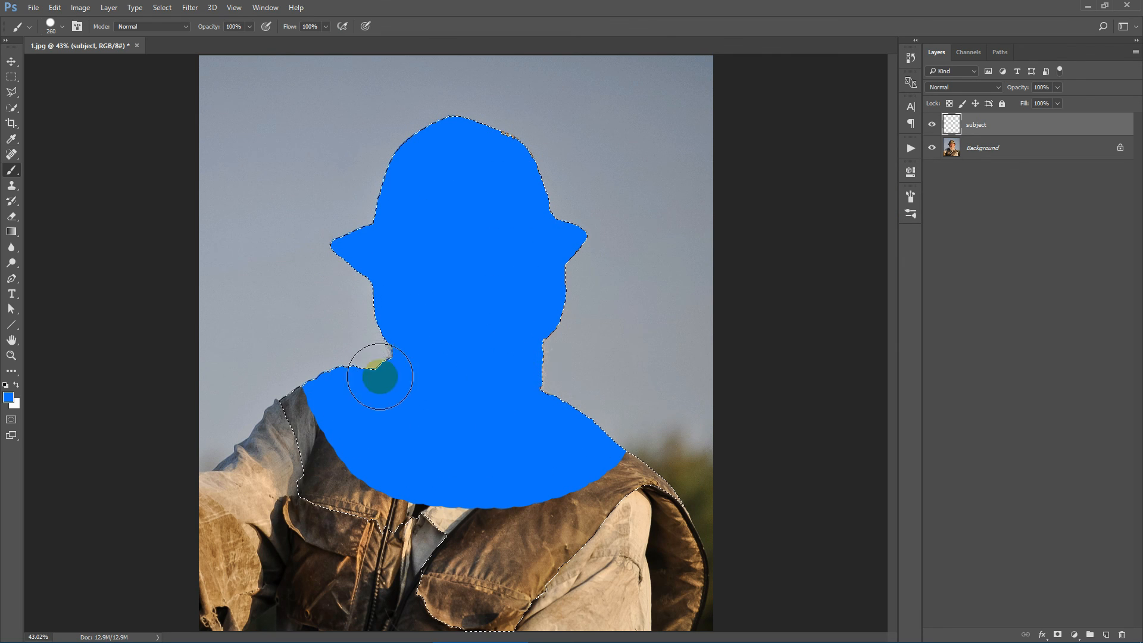
{"action": "mouse_move", "coordinate": [352, 407]}
{"action": "left_mouse_down"}
{"action": "mouse_move", "coordinate": [387, 477]}
{"action": "mouse_move", "coordinate": [503, 502]}
{"action": "mouse_move", "coordinate": [617, 409]}
{"action": "left_mouse_up"}
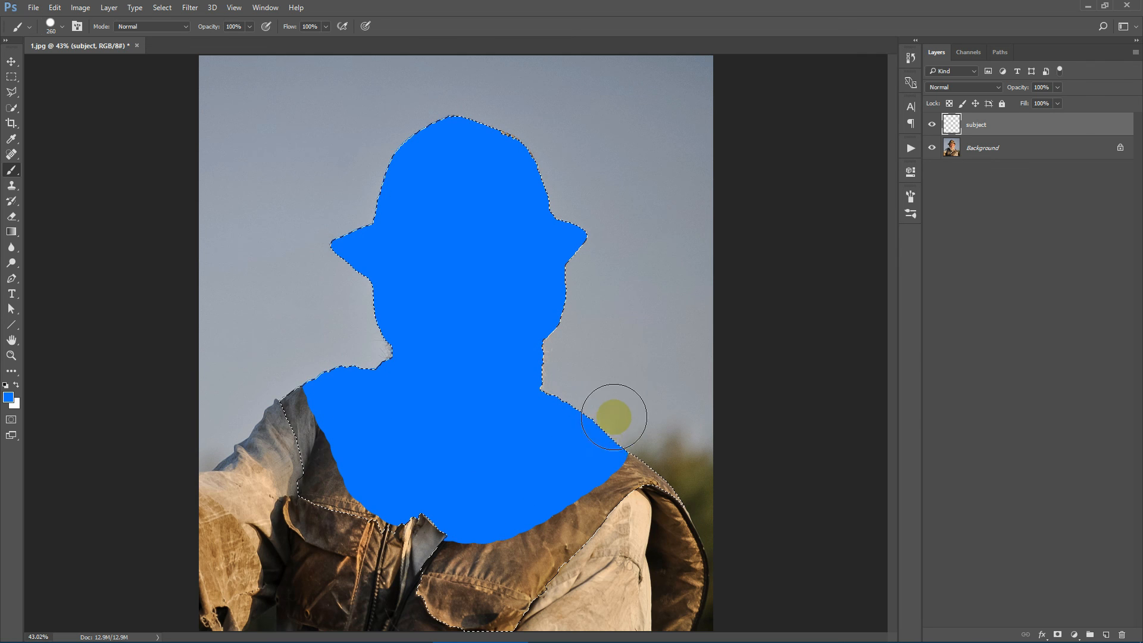
{"action": "left_click", "coordinate": [11, 77]}
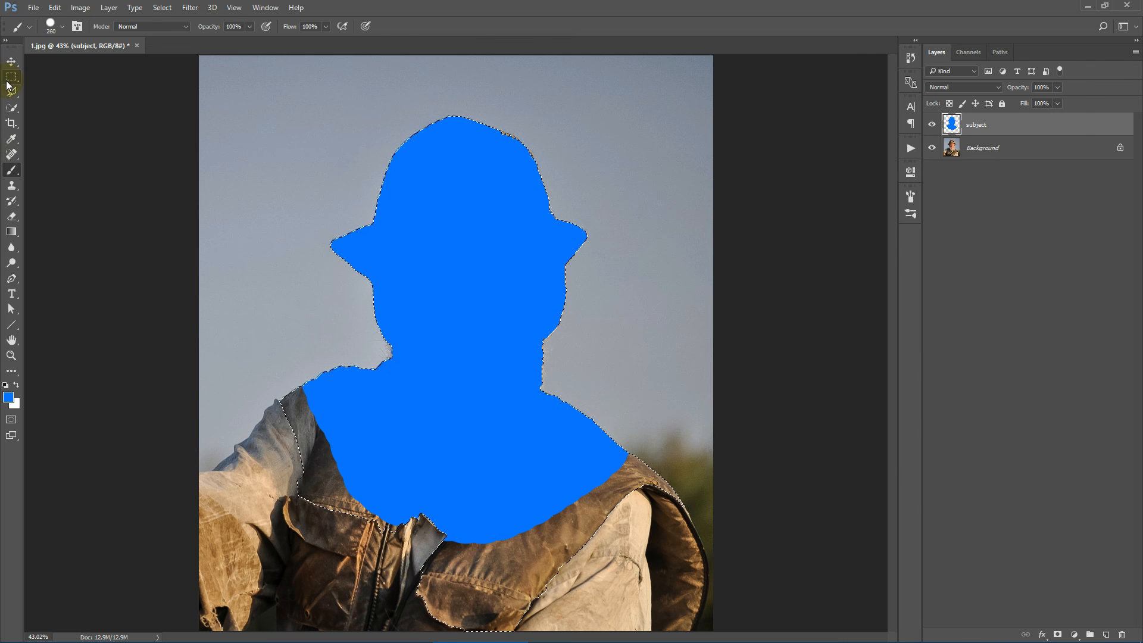
{"action": "right_click", "coordinate": [316, 137]}
{"action": "left_click", "coordinate": [349, 147]}
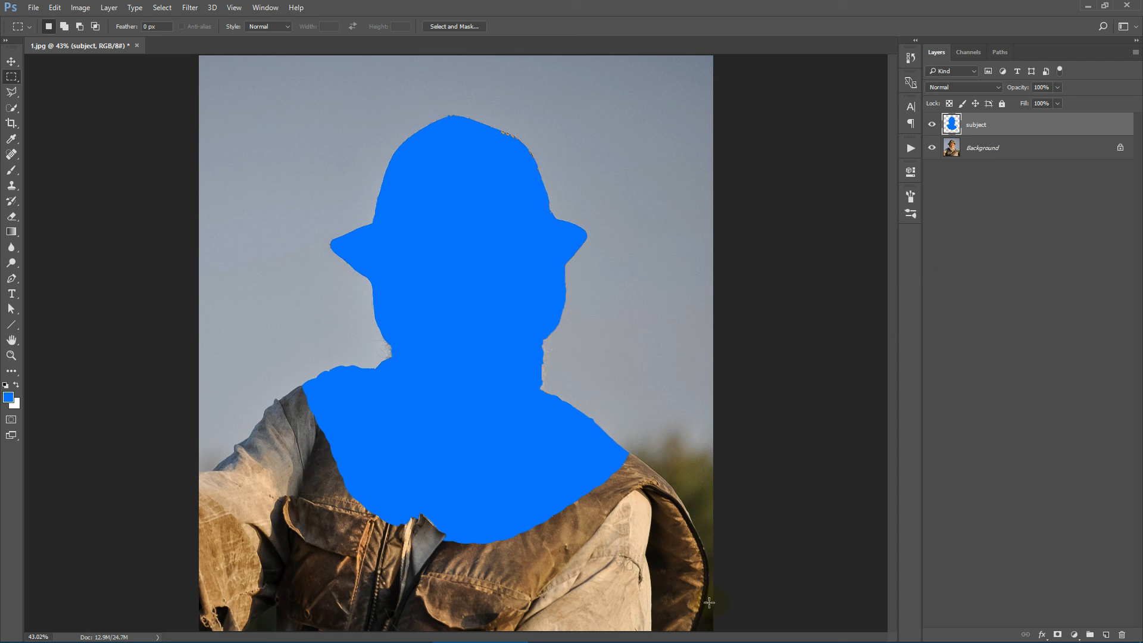
Step: Roughen the lower edge of the blue shape across the chest and shoulders with the ragged 400 px Vector Art brush
{"action": "left_click", "coordinate": [14, 173]}
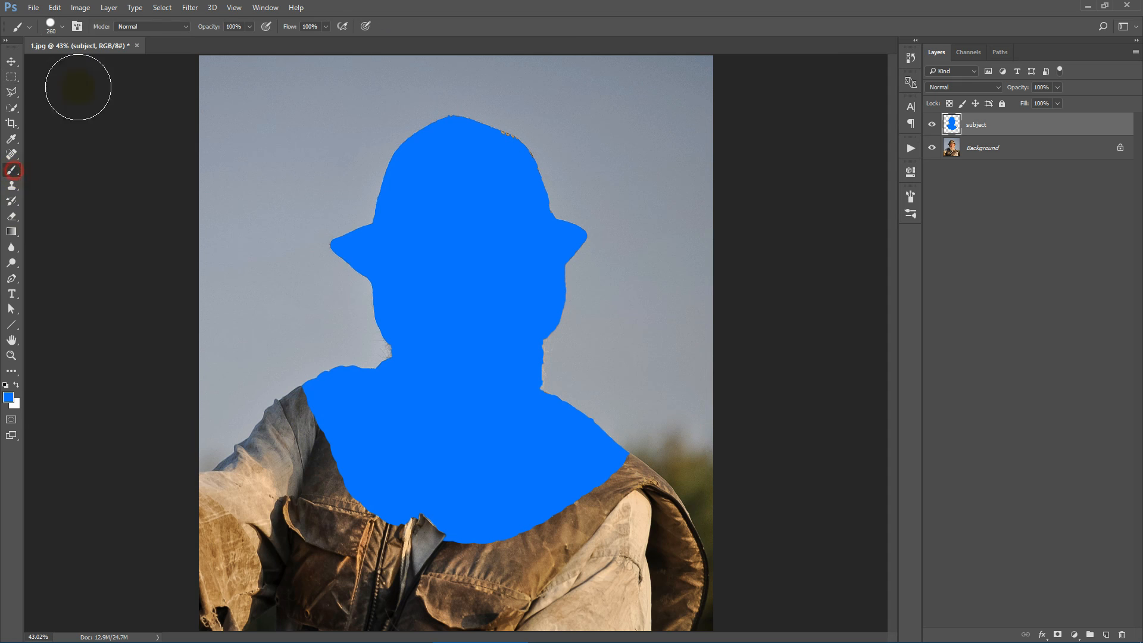
{"action": "left_click", "coordinate": [51, 25]}
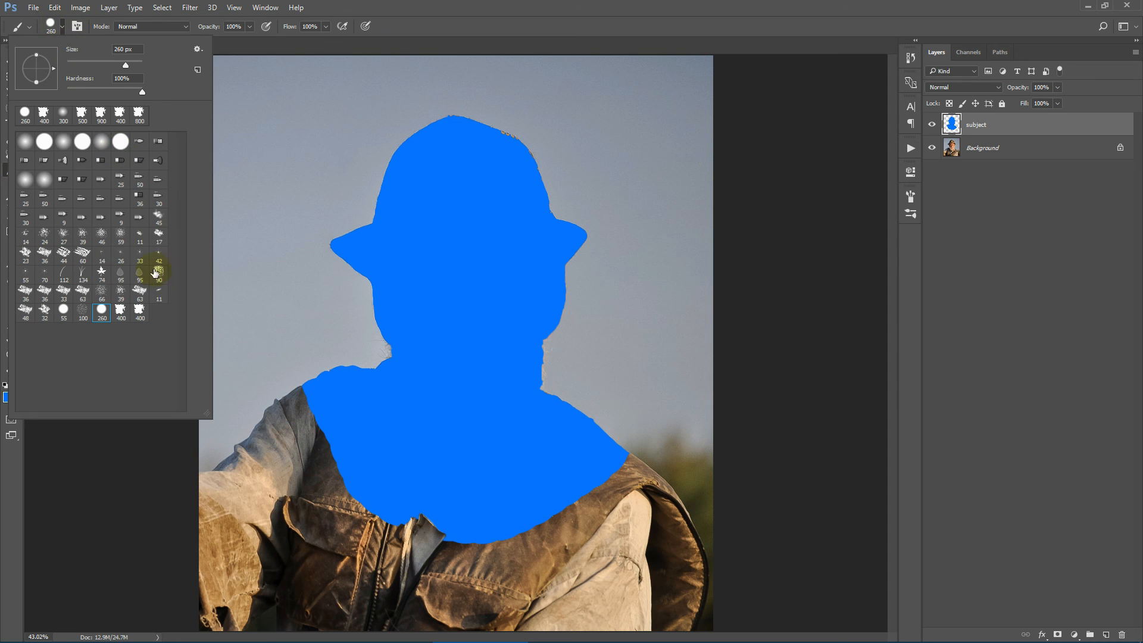
{"action": "left_click", "coordinate": [121, 311]}
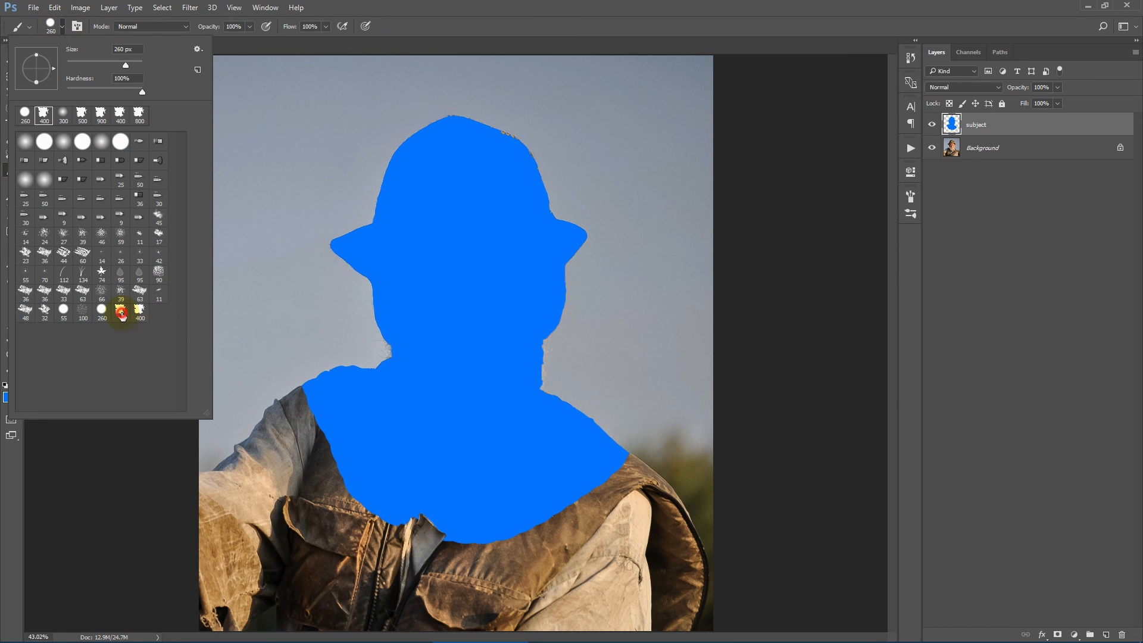
{"action": "left_click", "coordinate": [496, 6]}
{"action": "mouse_move", "coordinate": [336, 427]}
{"action": "left_mouse_down"}
{"action": "mouse_move", "coordinate": [350, 465]}
{"action": "mouse_move", "coordinate": [394, 506]}
{"action": "mouse_move", "coordinate": [437, 518]}
{"action": "mouse_move", "coordinate": [517, 516]}
{"action": "mouse_move", "coordinate": [589, 478]}
{"action": "mouse_move", "coordinate": [504, 470]}
{"action": "mouse_move", "coordinate": [580, 483]}
{"action": "mouse_move", "coordinate": [575, 494]}
{"action": "mouse_move", "coordinate": [460, 480]}
{"action": "mouse_move", "coordinate": [480, 498]}
{"action": "mouse_move", "coordinate": [401, 515]}
{"action": "mouse_move", "coordinate": [380, 508]}
{"action": "mouse_move", "coordinate": [397, 522]}
{"action": "mouse_move", "coordinate": [490, 527]}
{"action": "mouse_move", "coordinate": [472, 511]}
{"action": "mouse_move", "coordinate": [474, 485]}
{"action": "left_mouse_up"}
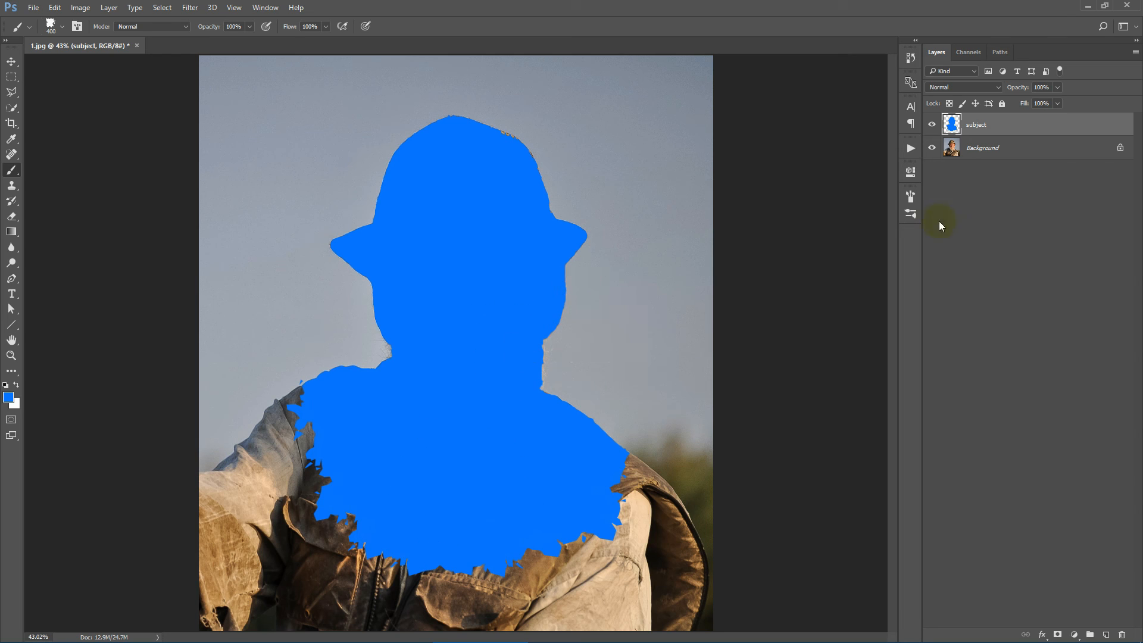
Step: Play the "For CC 2015.1, CC 2015.5, CC 2017+" action from the Vector Art - RASTERIZED set, continuing past its closing message
{"action": "left_click", "coordinate": [911, 149]}
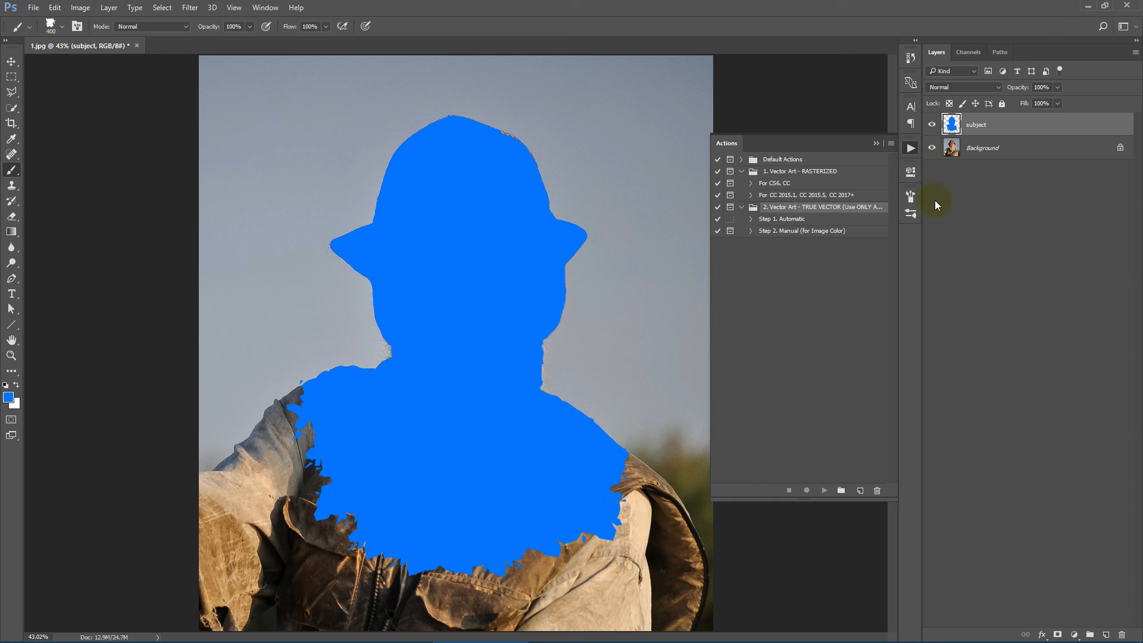
{"action": "left_click", "coordinate": [809, 184]}
{"action": "left_click", "coordinate": [772, 172]}
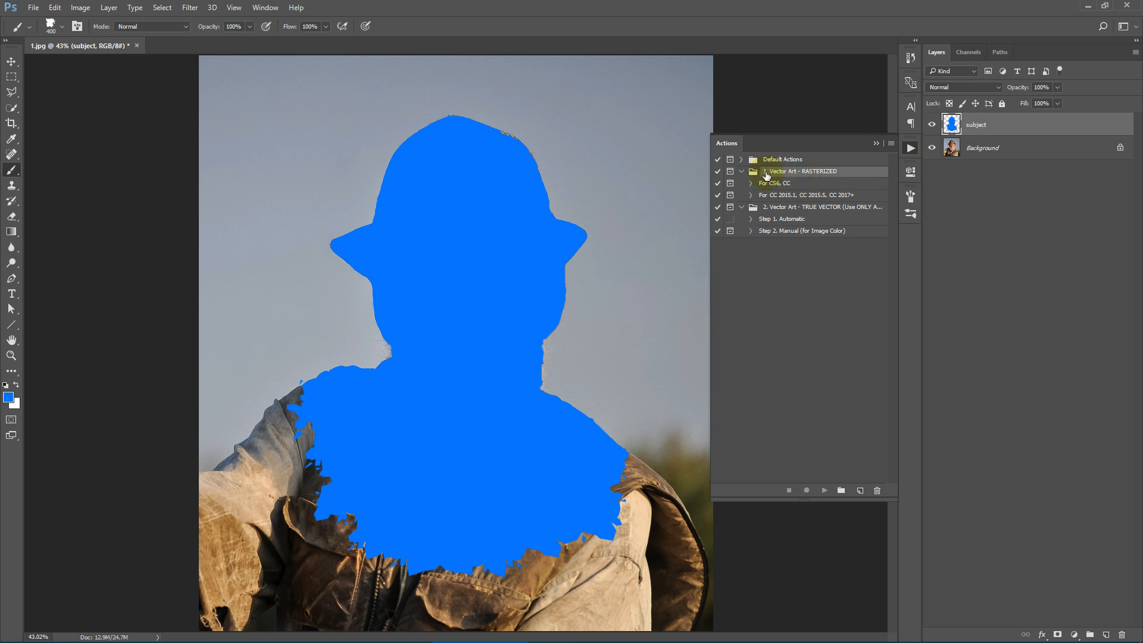
{"action": "left_click", "coordinate": [787, 194]}
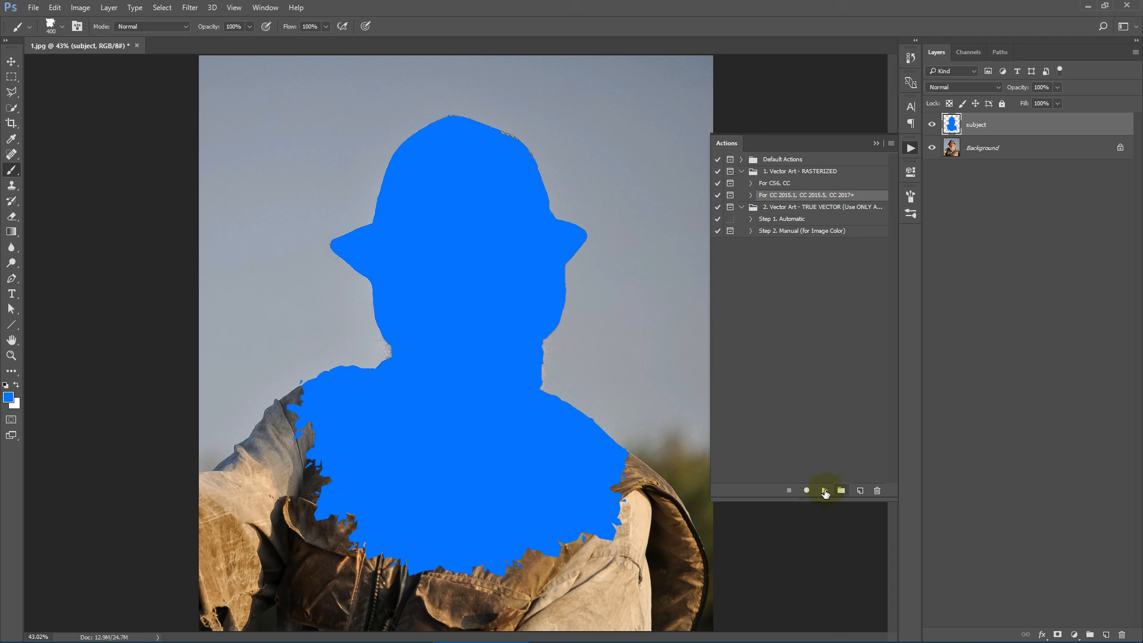
{"action": "left_click", "coordinate": [824, 490]}
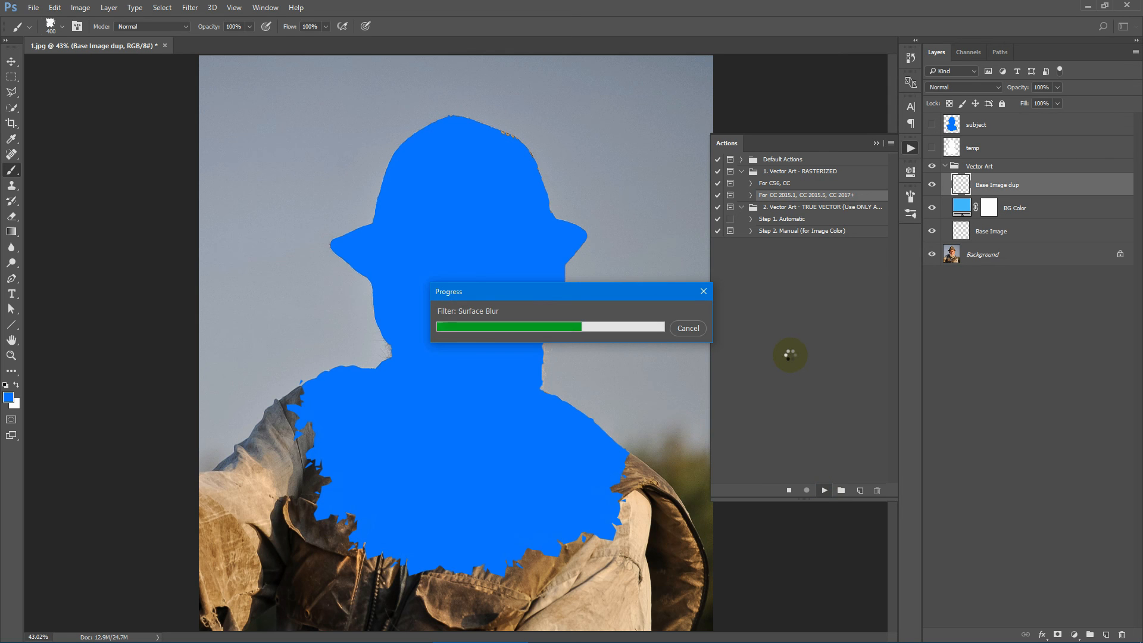
{"action": "mouse_move", "coordinate": [582, 635]}
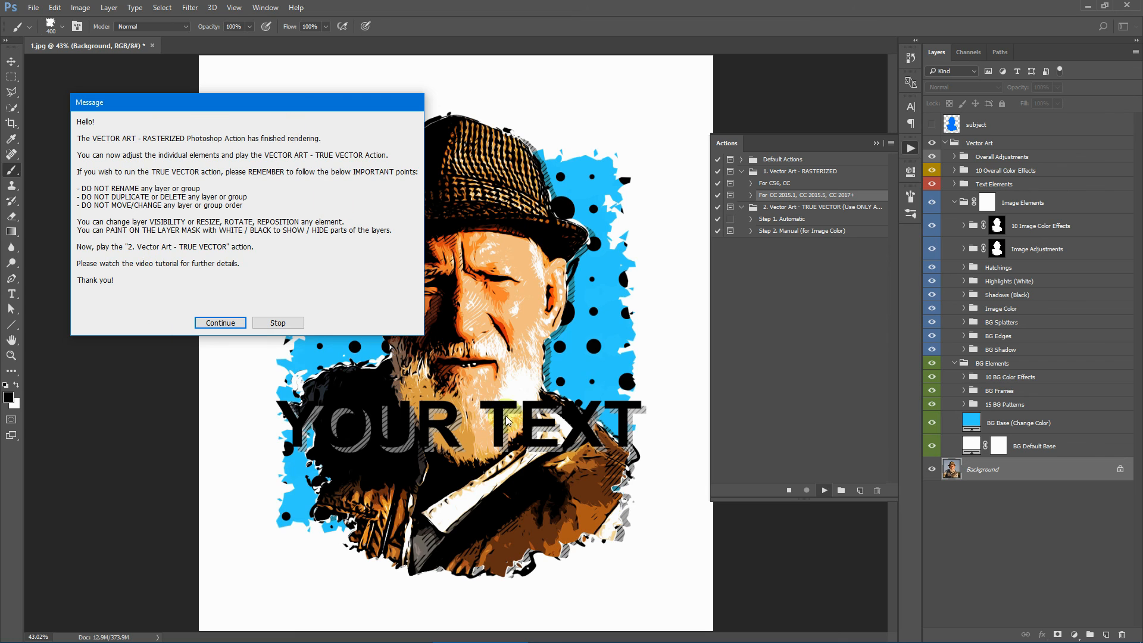
{"action": "left_click", "coordinate": [226, 322]}
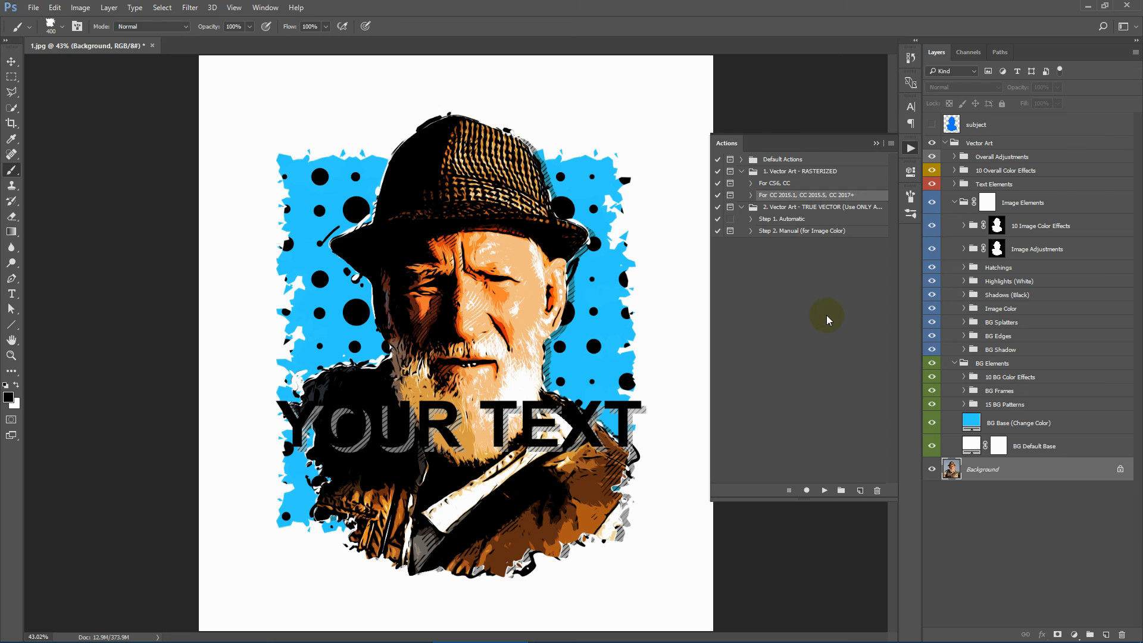
{"action": "left_click", "coordinate": [786, 206]}
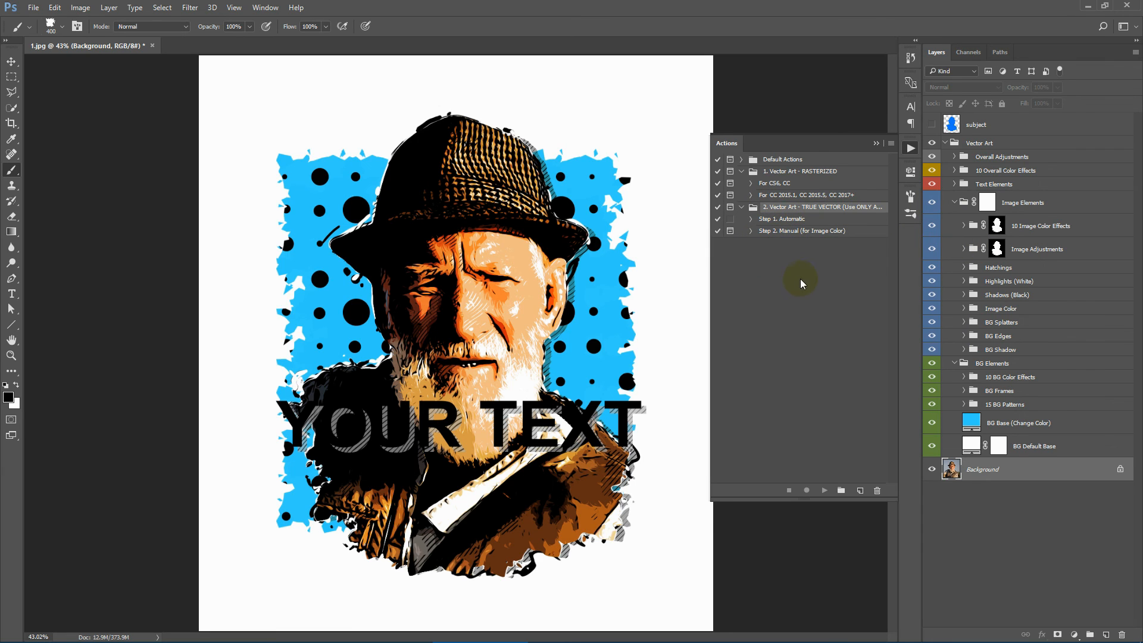
{"action": "left_click", "coordinate": [877, 144]}
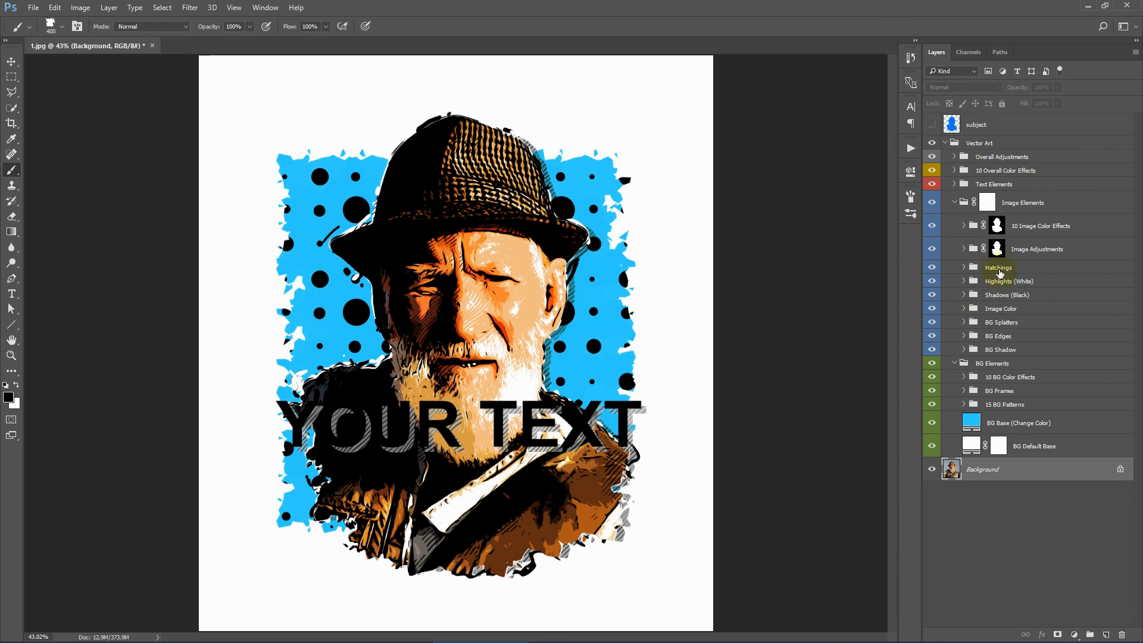
Step: Open the contents of the "Text Main" smart object in the Text Elements group and replace its text with "Retro"
{"action": "left_click", "coordinate": [959, 188]}
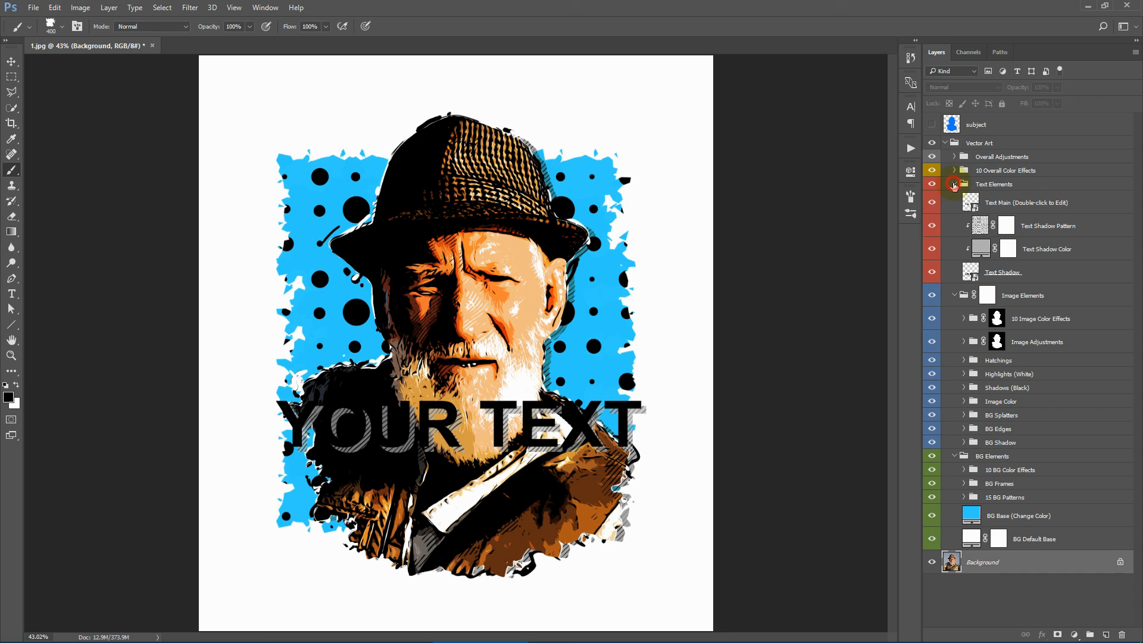
{"action": "left_click", "coordinate": [991, 207]}
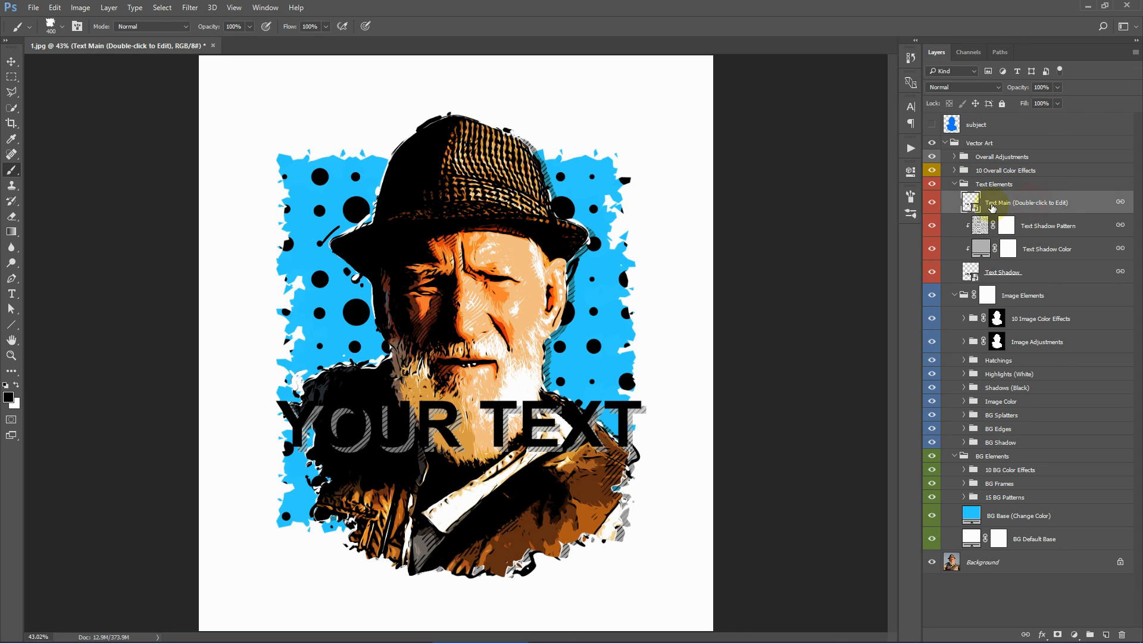
{"action": "double_click", "coordinate": [969, 204]}
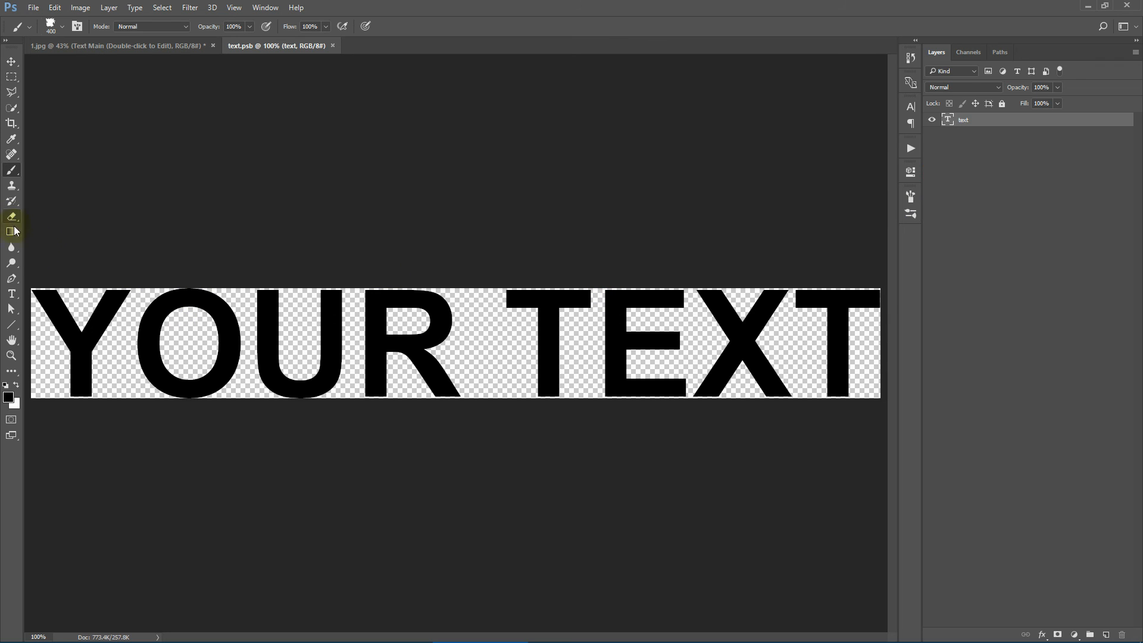
{"action": "left_click", "coordinate": [9, 294]}
{"action": "triple_click", "coordinate": [240, 339]}
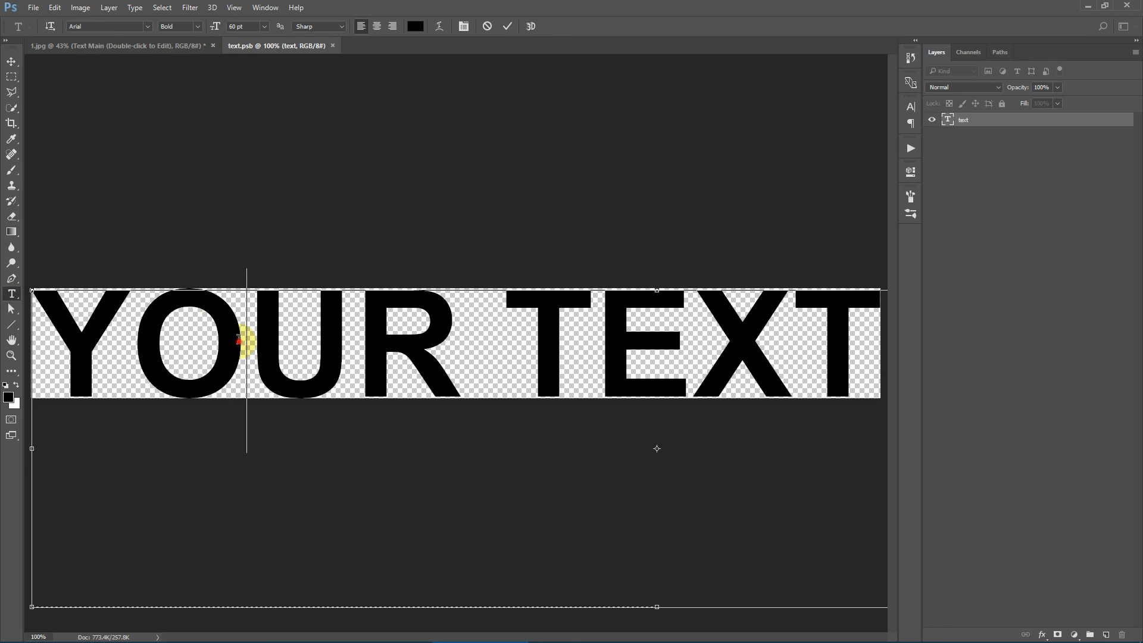
{"action": "type", "text": "Retro"}
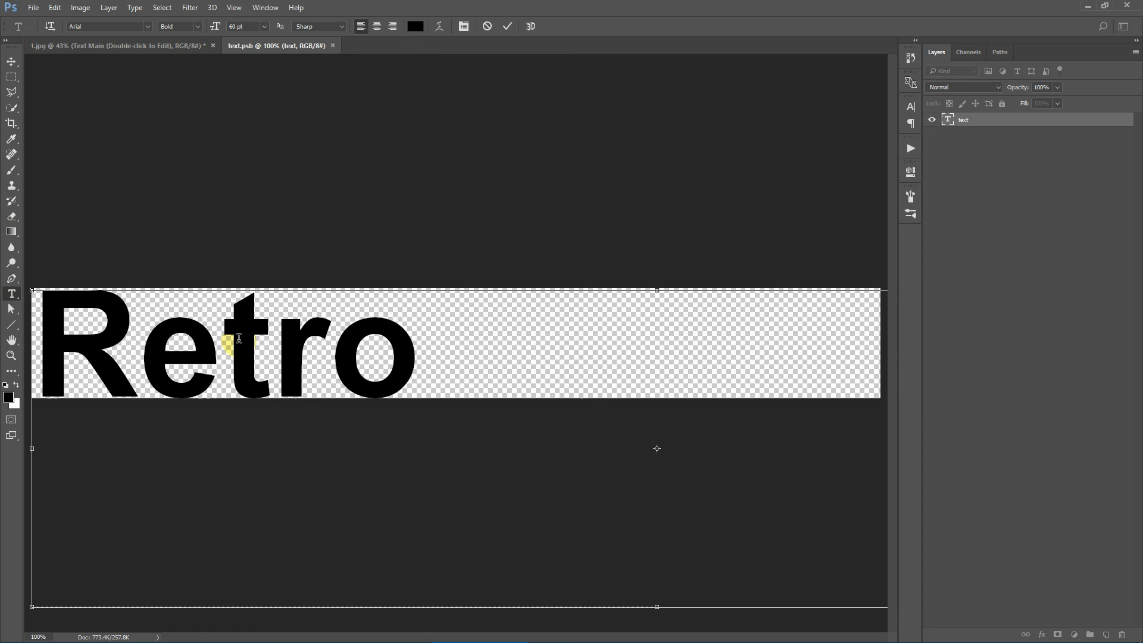
Step: Set the font of the "Retro" text to Master Of Break
{"action": "double_click", "coordinate": [238, 337]}
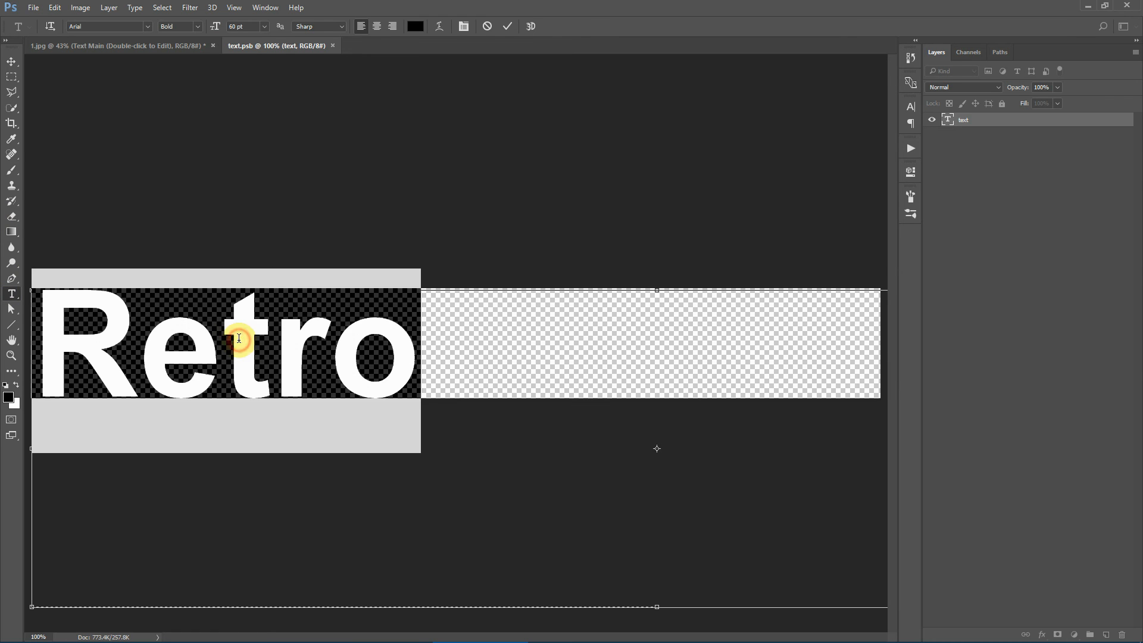
{"action": "left_click", "coordinate": [147, 26]}
{"action": "left_click", "coordinate": [135, 64]}
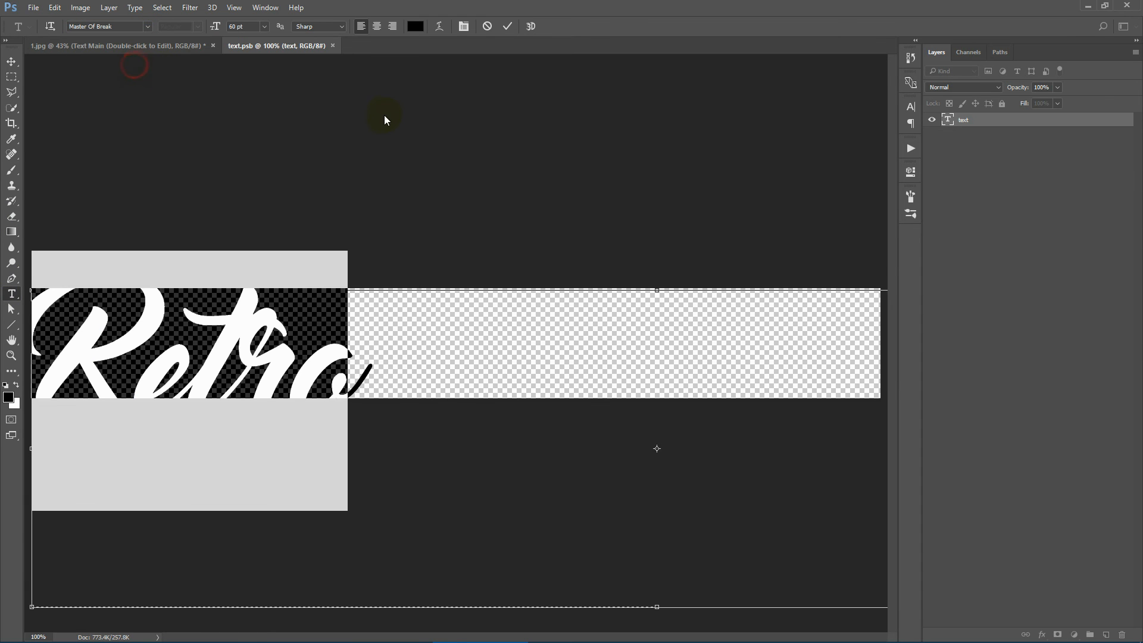
{"action": "left_click", "coordinate": [510, 27]}
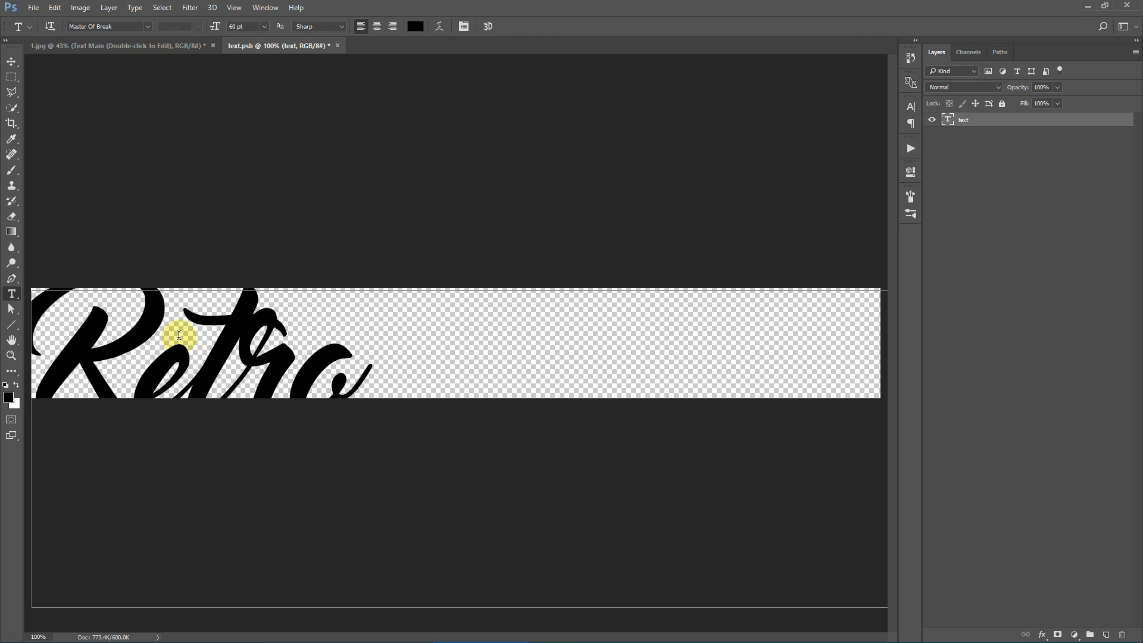
Step: Enlarge the canvas of text.psb with the Crop tool so the whole "Retro" lettering fits inside it
{"action": "left_click", "coordinate": [12, 123]}
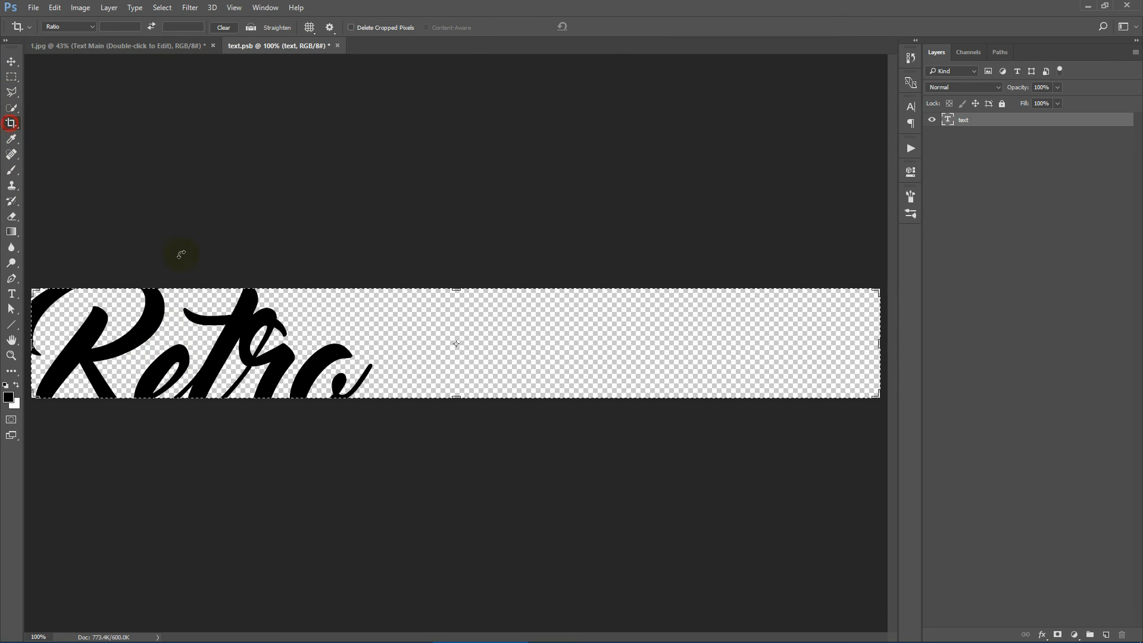
{"action": "left_click_drag", "start_coordinate": [454, 288], "coordinate": [453, 277]}
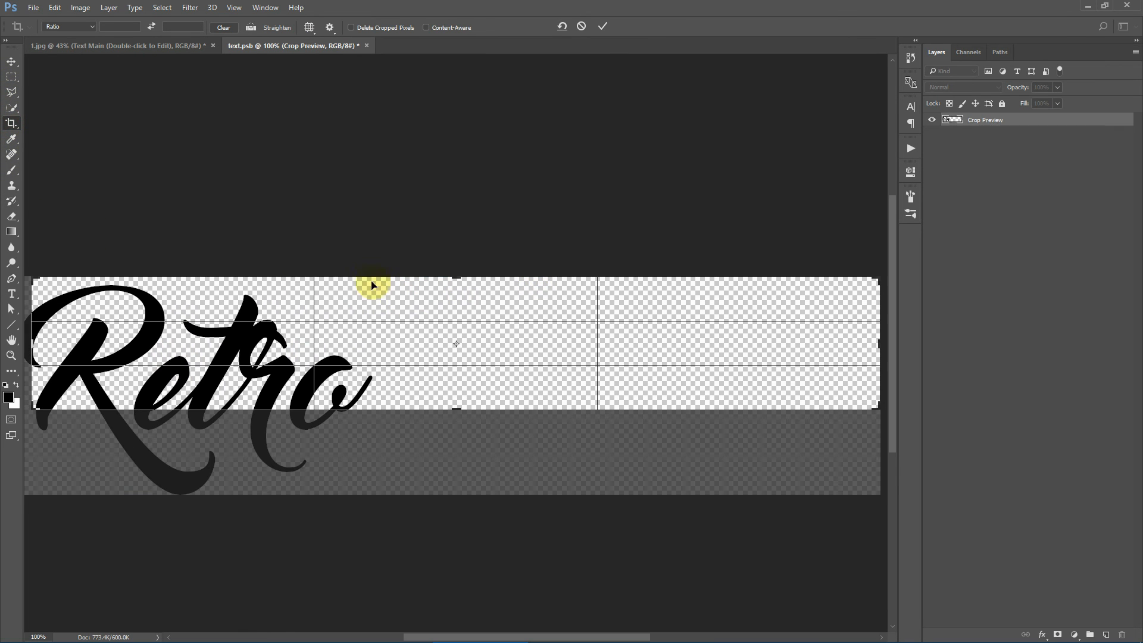
{"action": "left_click_drag", "start_coordinate": [34, 340], "coordinate": [18, 341]}
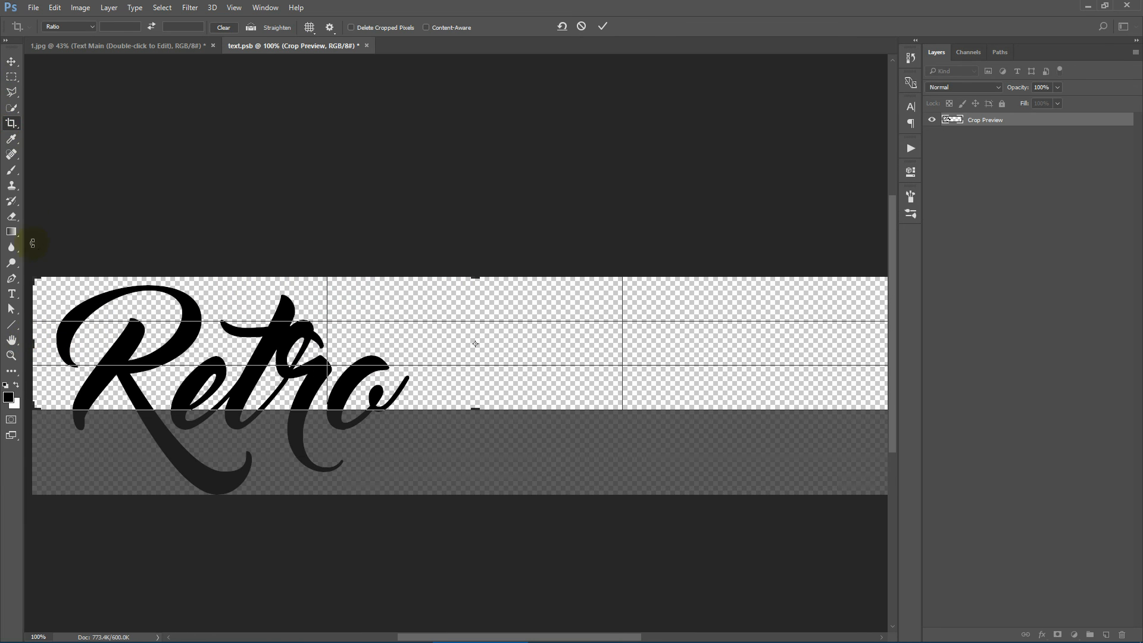
{"action": "left_click_drag", "start_coordinate": [476, 409], "coordinate": [468, 461]}
{"action": "left_click", "coordinate": [602, 26]}
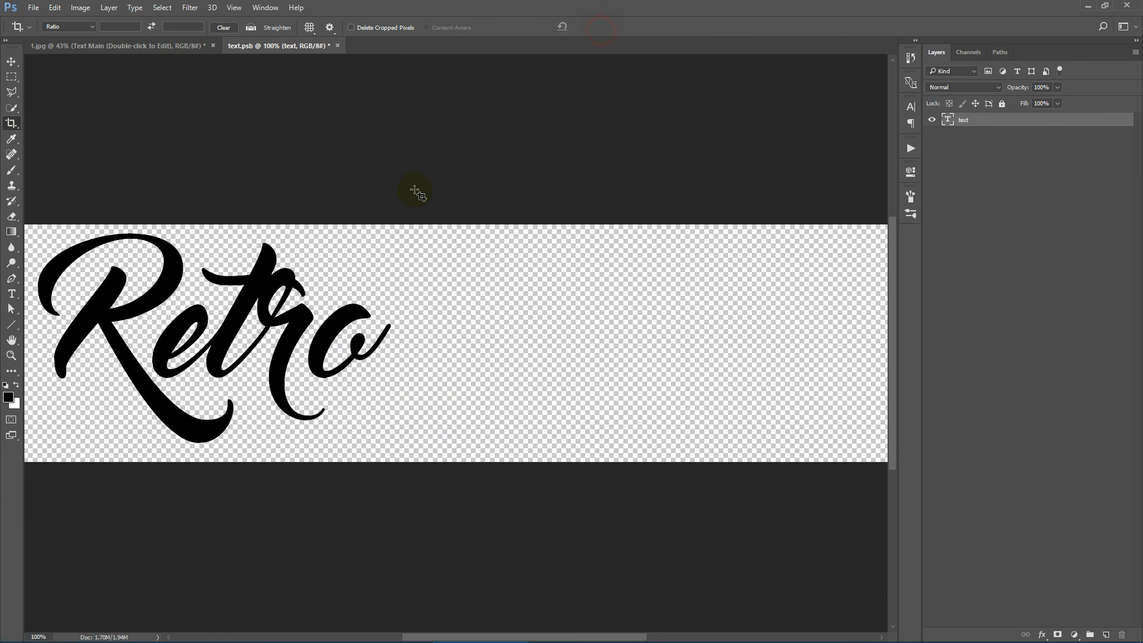
Step: Recolour the entire "Retro" text yellow, ffe051, and commit the text edit
{"action": "left_click", "coordinate": [12, 293]}
{"action": "left_click", "coordinate": [237, 323]}
{"action": "double_click", "coordinate": [237, 323]}
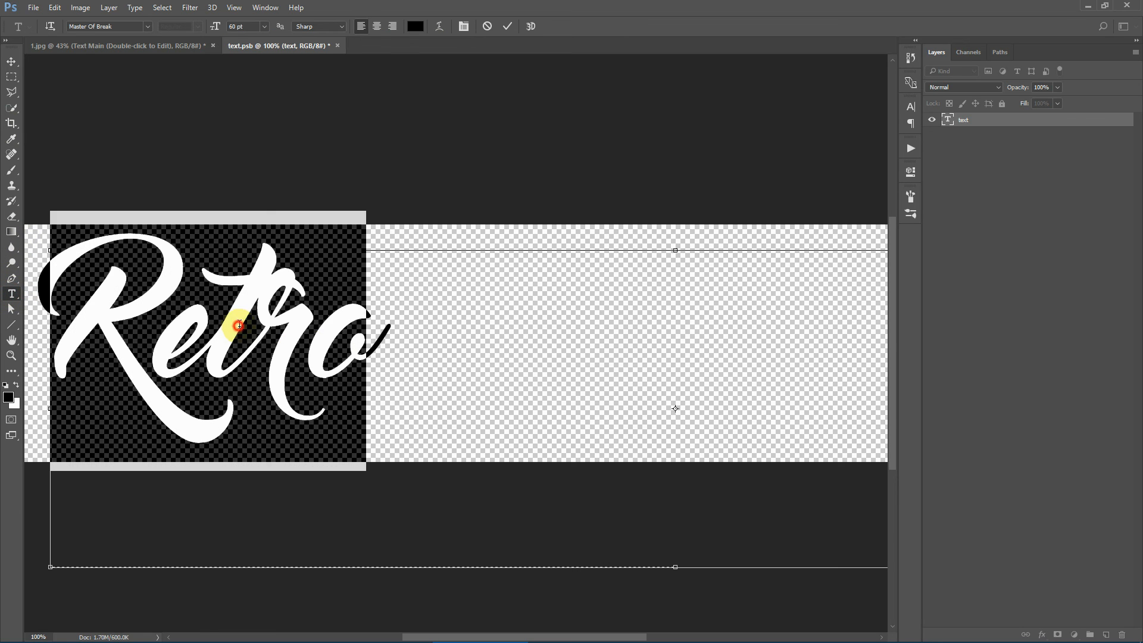
{"action": "left_click", "coordinate": [415, 26]}
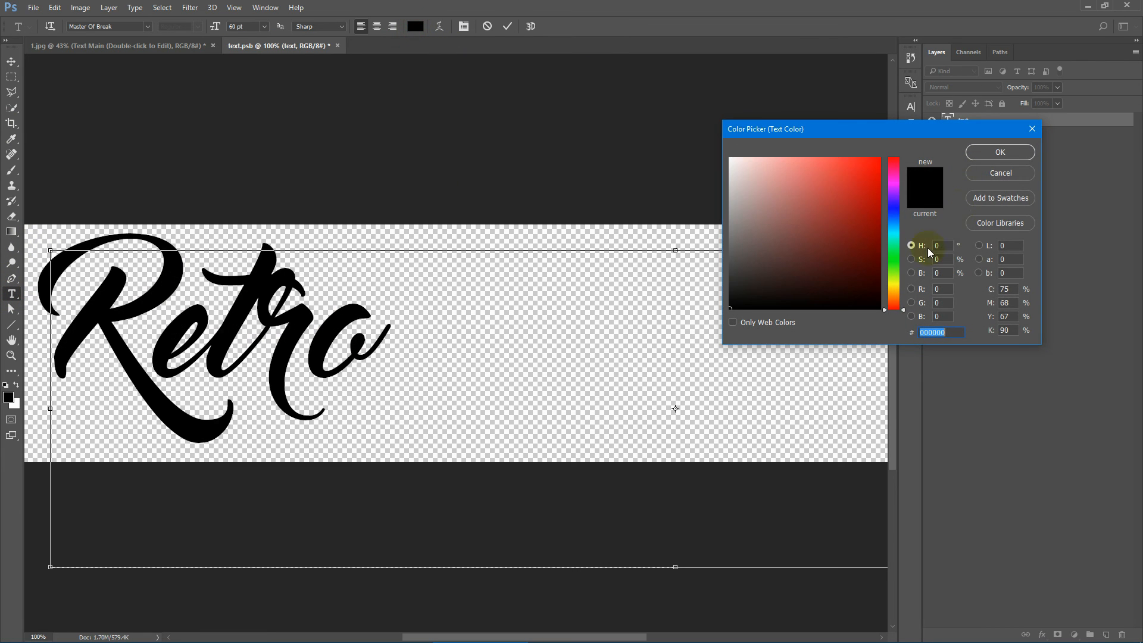
{"action": "left_click", "coordinate": [895, 289]}
{"action": "left_click", "coordinate": [822, 219]}
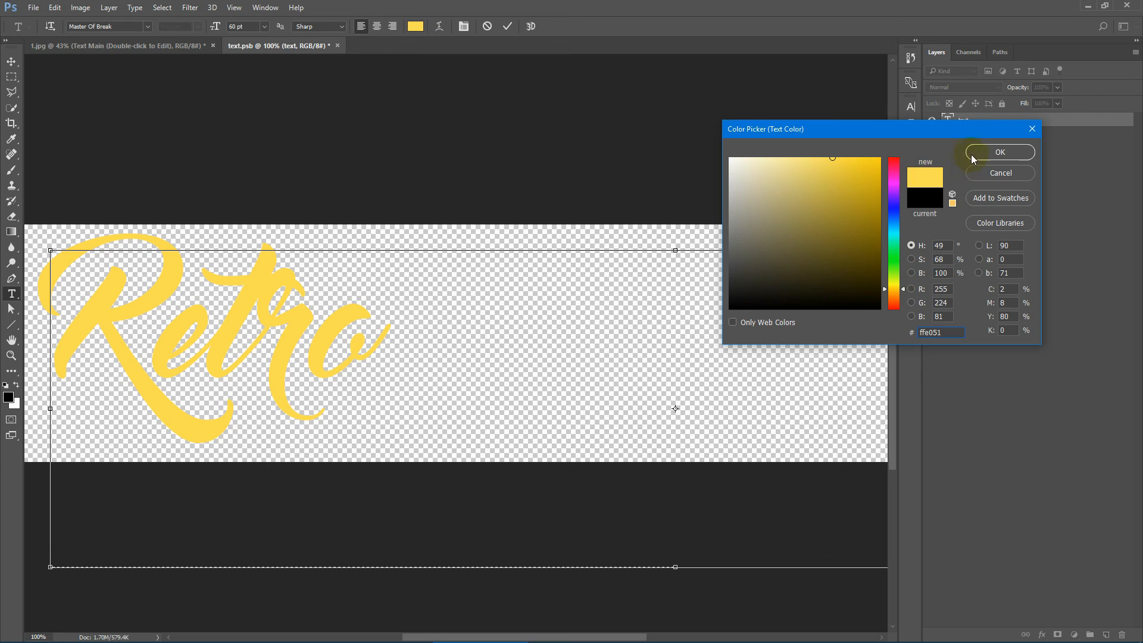
{"action": "left_click", "coordinate": [972, 156]}
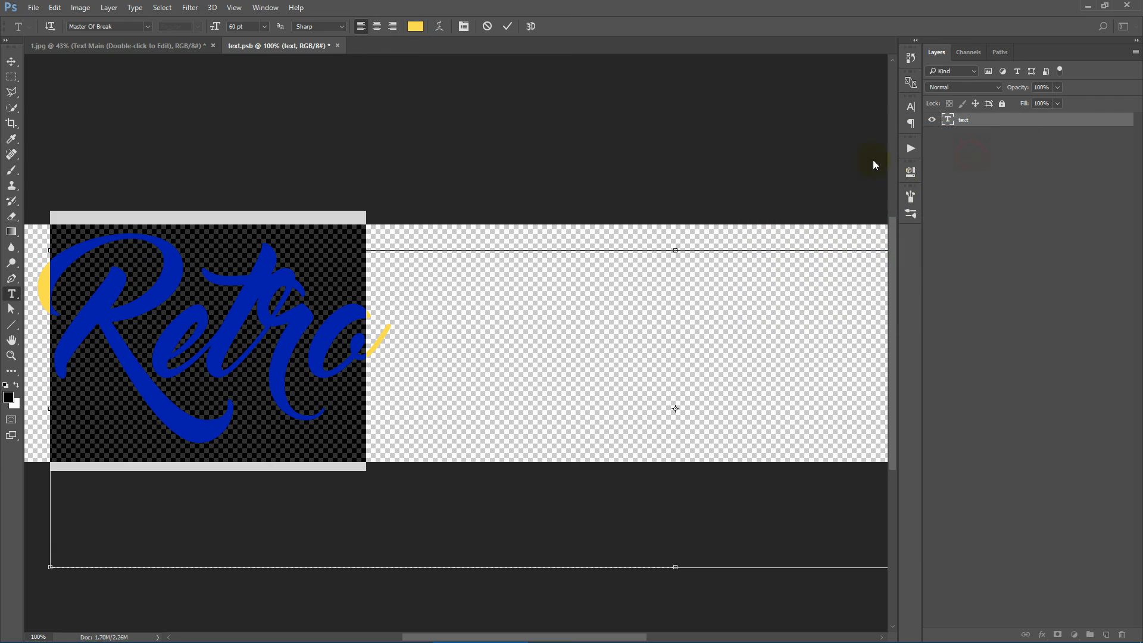
{"action": "left_click", "coordinate": [508, 26]}
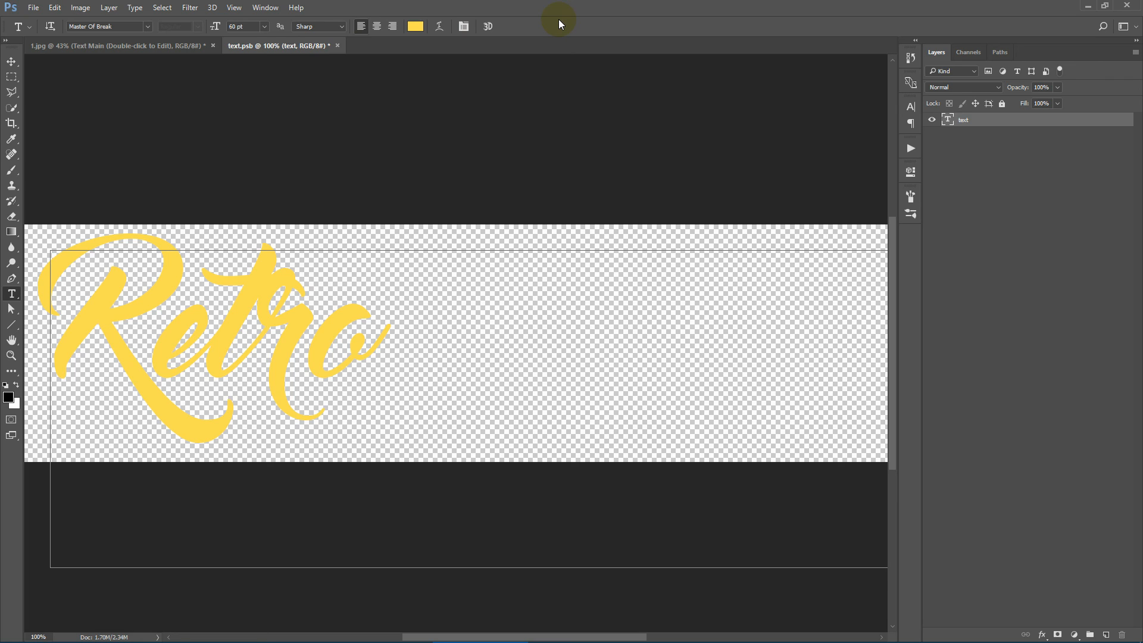
Step: Save text.psb and close it to update the text in the main artwork
{"action": "left_click", "coordinate": [34, 9]}
{"action": "left_click", "coordinate": [35, 129]}
{"action": "left_click", "coordinate": [332, 46]}
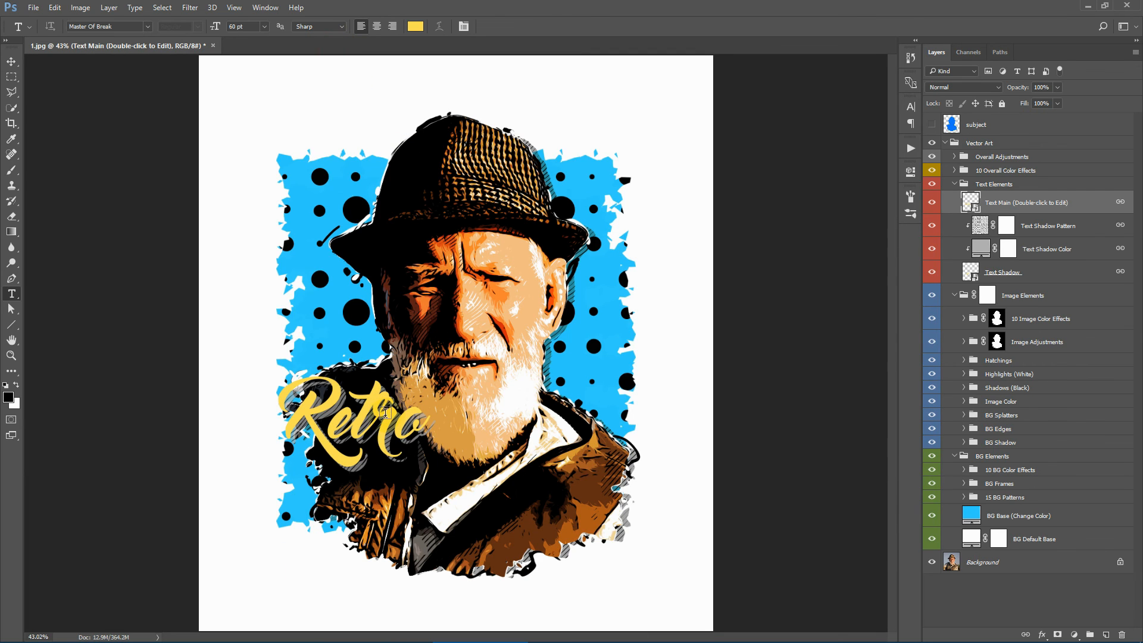
Step: Move the whole Text Elements group so the "Retro" lettering sits over the portrait's lower right edge
{"action": "left_click", "coordinate": [10, 63]}
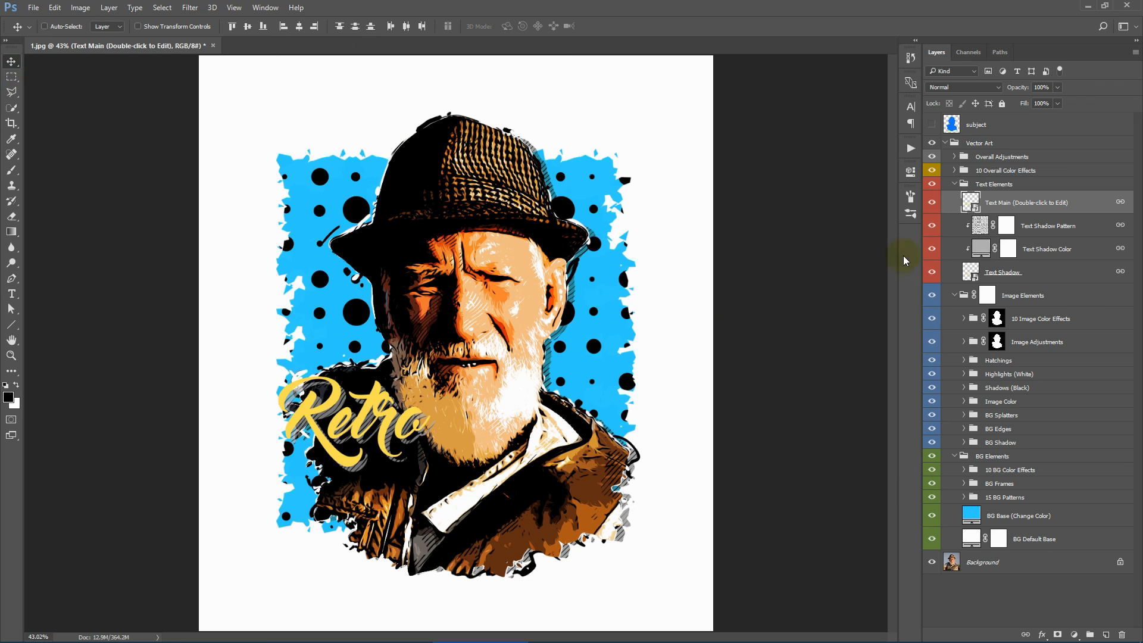
{"action": "left_click", "coordinate": [995, 185]}
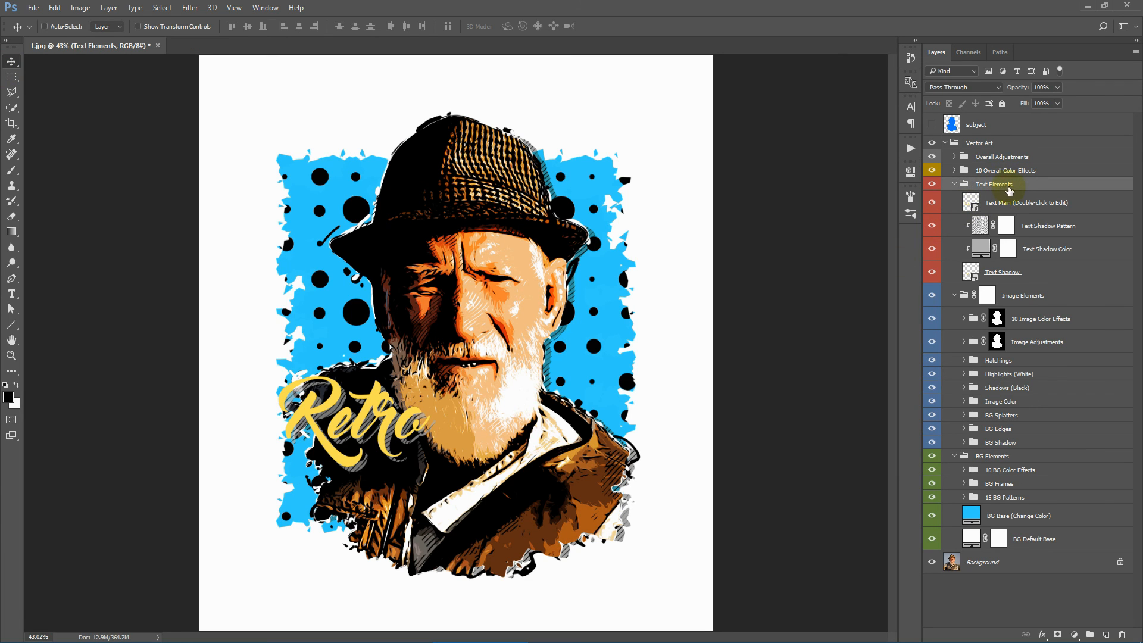
{"action": "left_click_drag", "start_coordinate": [347, 433], "coordinate": [516, 545]}
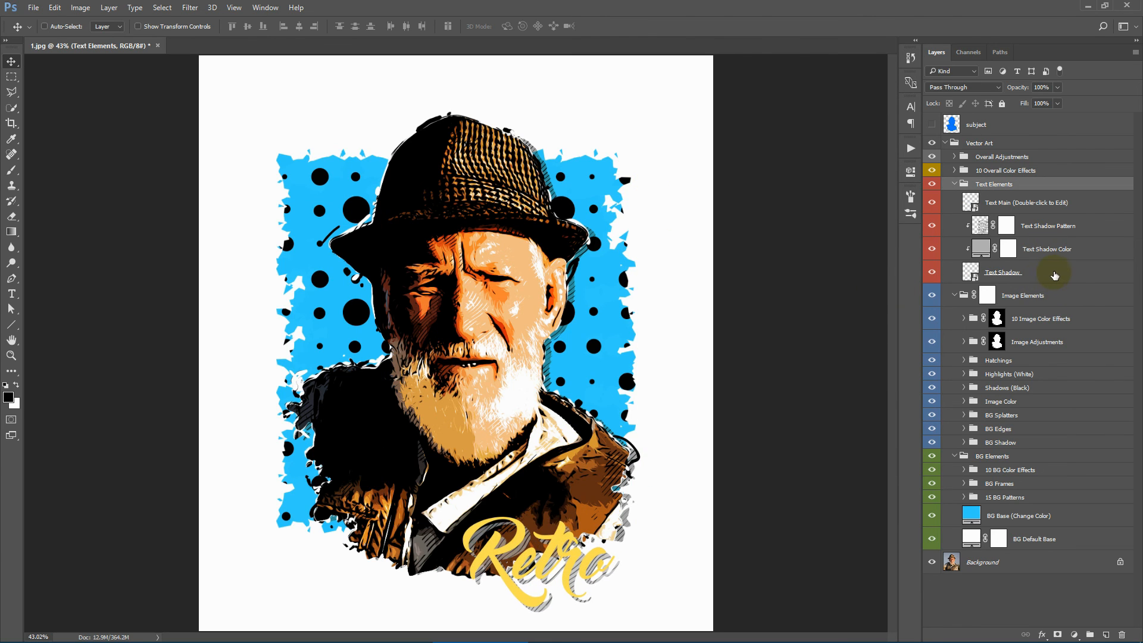
Step: Try pink ff3c6a and orange ff9c3c as the Text Shadow Color fill, and cancel the colour change
{"action": "left_click", "coordinate": [1094, 251]}
{"action": "double_click", "coordinate": [980, 248]}
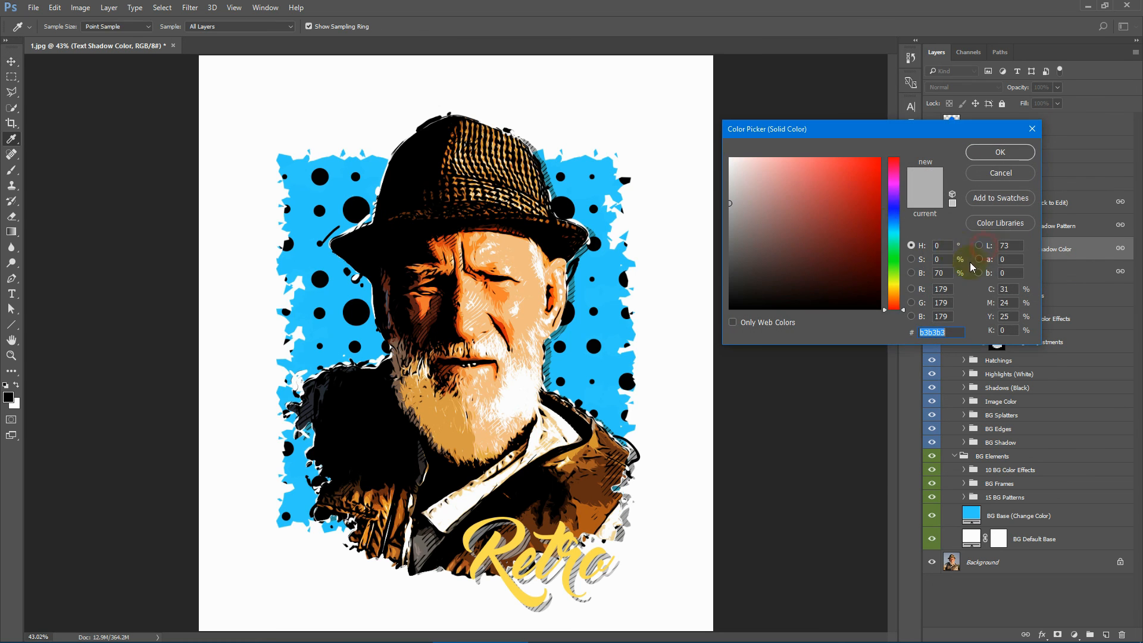
{"action": "left_click", "coordinate": [845, 158]}
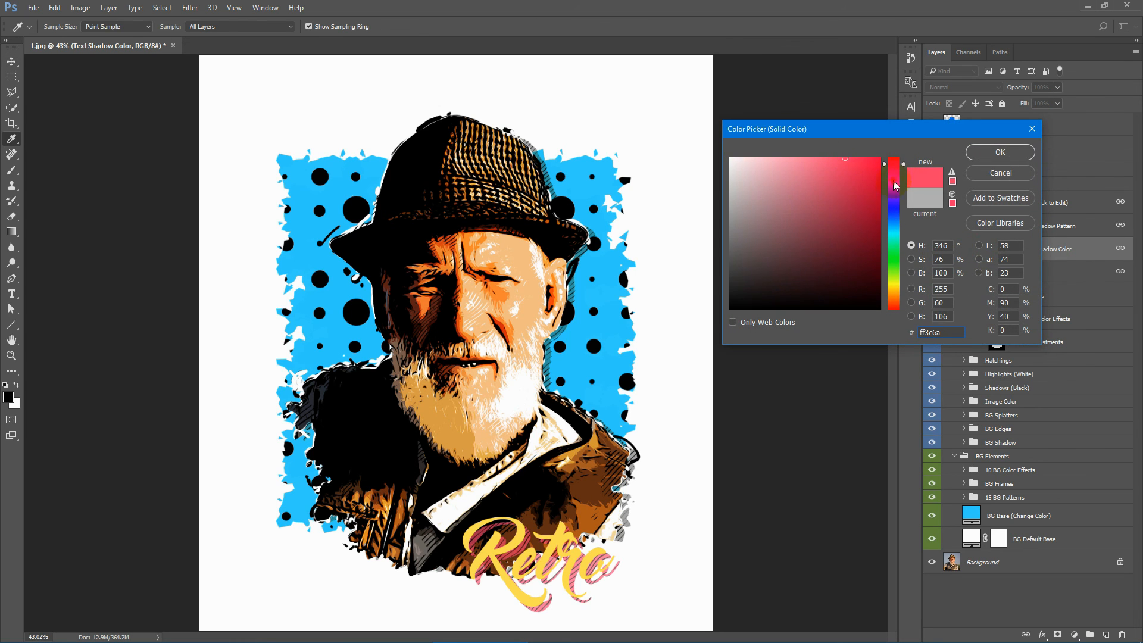
{"action": "left_click_drag", "start_coordinate": [892, 177], "coordinate": [892, 297]}
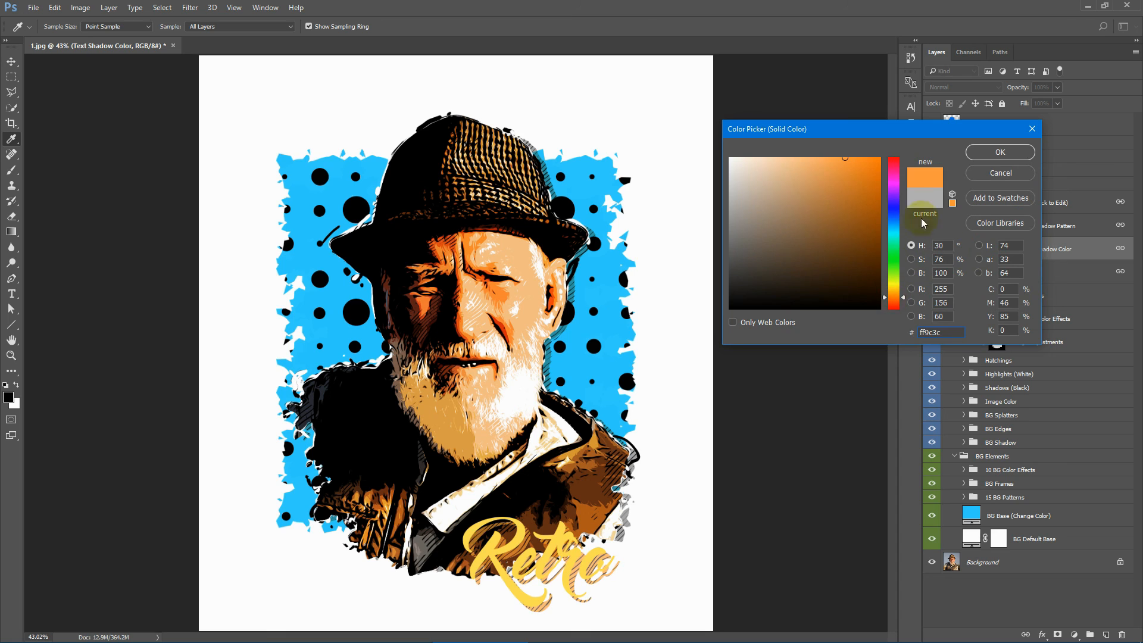
{"action": "left_click", "coordinate": [987, 173]}
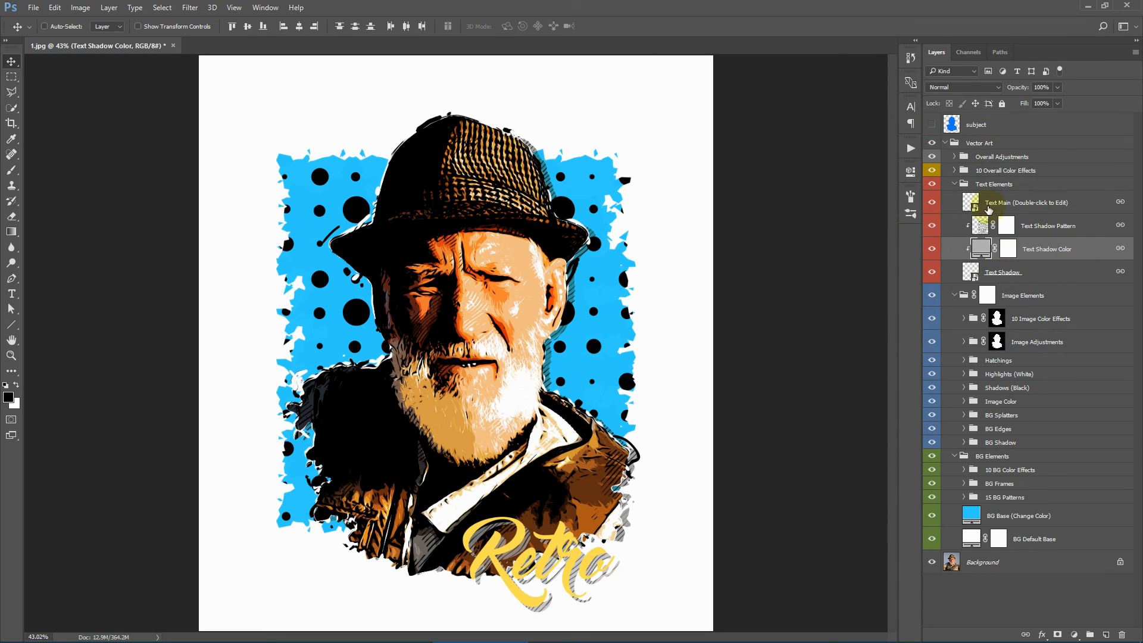
Step: Collapse the Text Elements group and try magenta ff2ecb as the BG Base colour, cancelling the change
{"action": "left_click", "coordinate": [955, 188]}
{"action": "left_click", "coordinate": [955, 185]}
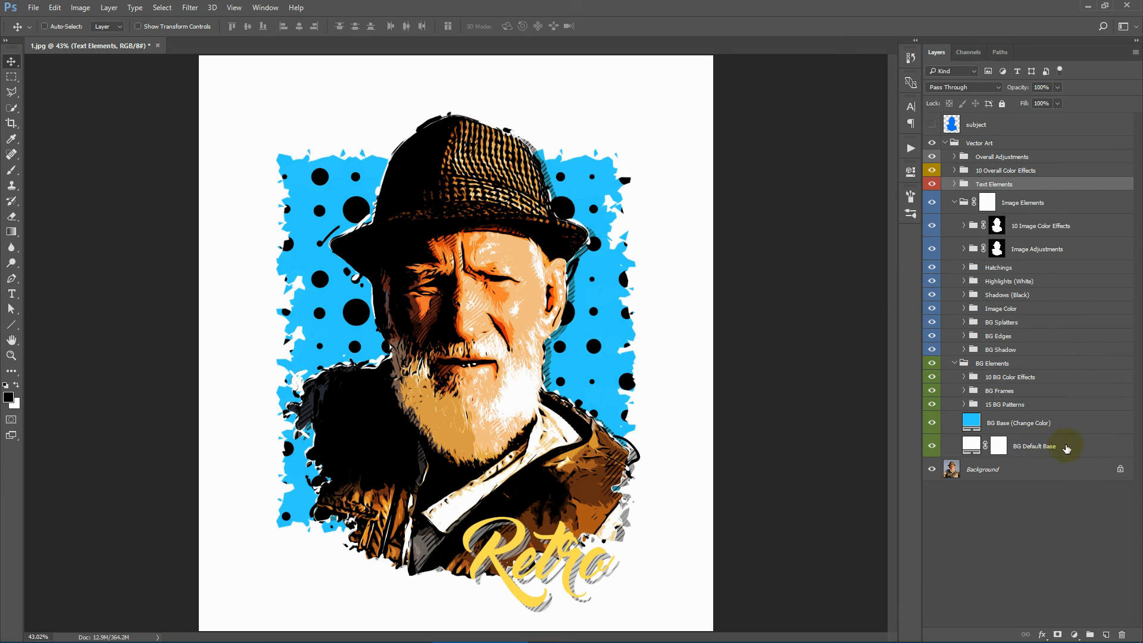
{"action": "left_click", "coordinate": [1069, 424]}
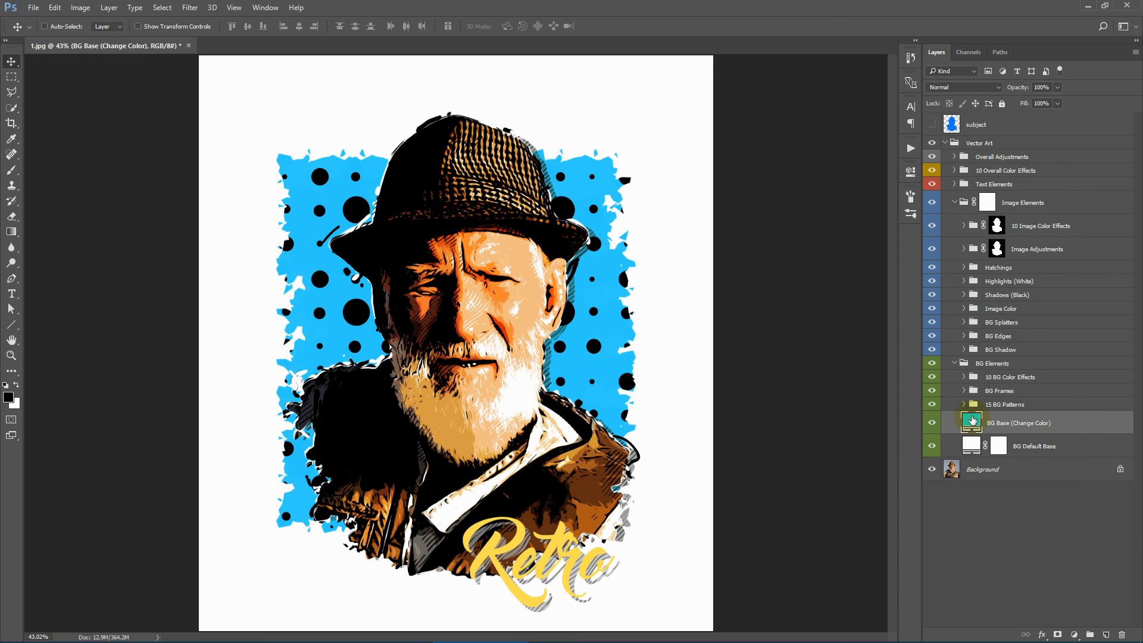
{"action": "double_click", "coordinate": [972, 420]}
{"action": "mouse_move", "coordinate": [893, 173]}
{"action": "left_mouse_down"}
{"action": "mouse_move", "coordinate": [893, 302]}
{"action": "mouse_move", "coordinate": [894, 177]}
{"action": "left_mouse_up"}
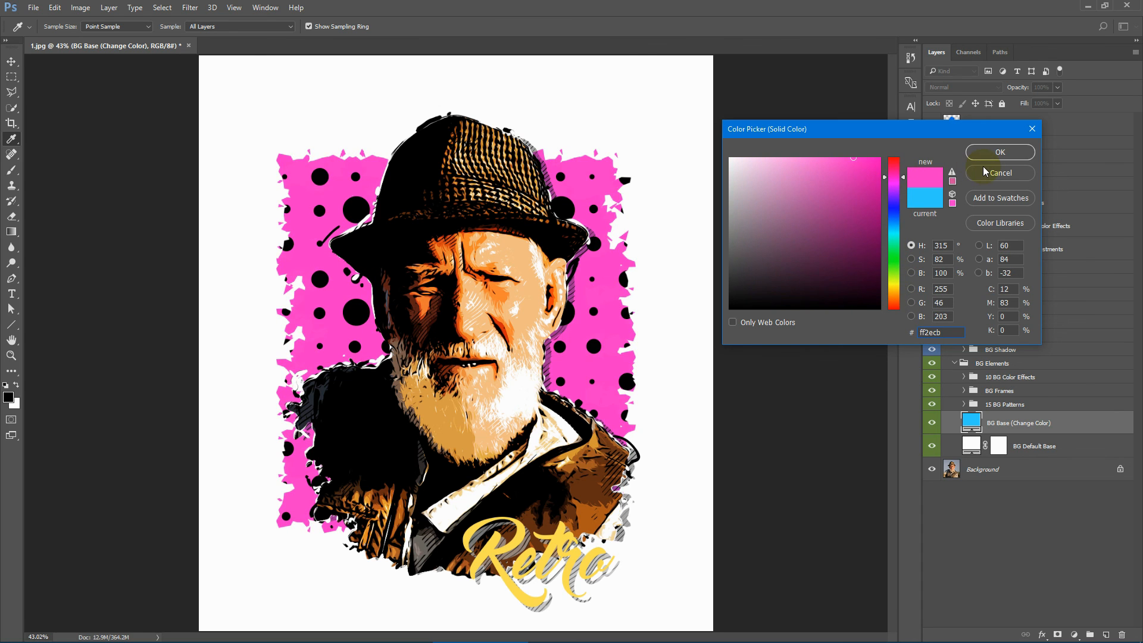
{"action": "left_click", "coordinate": [984, 173]}
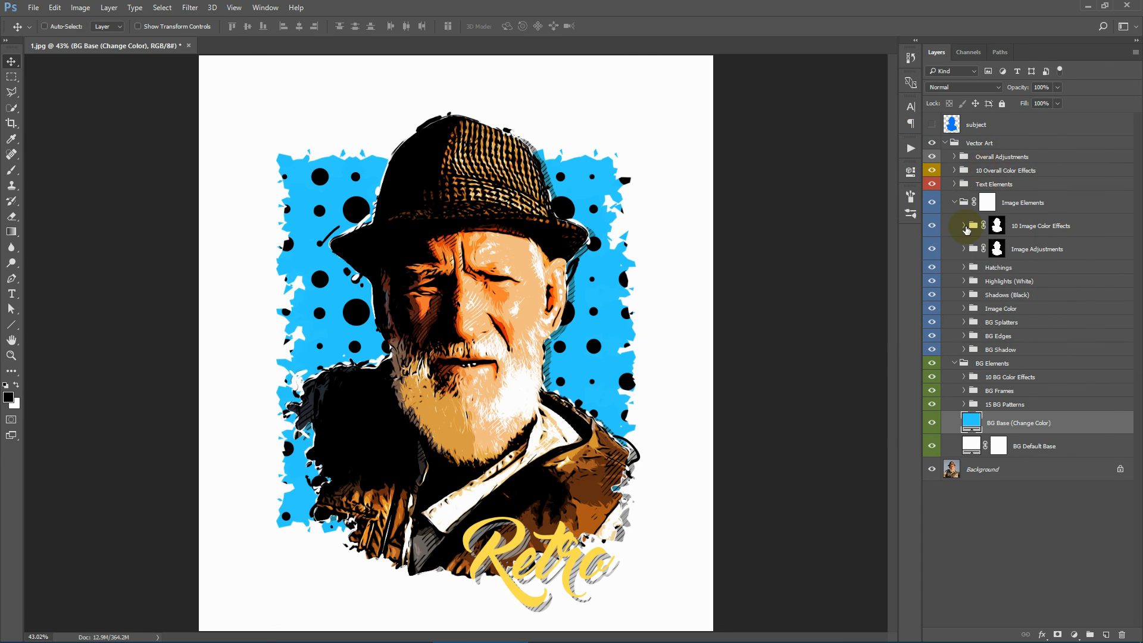
Step: Expand the 15 BG Patterns group, hide Polka Dots and preview the Zigzag and Stripes patterns one at a time
{"action": "left_click", "coordinate": [1079, 409]}
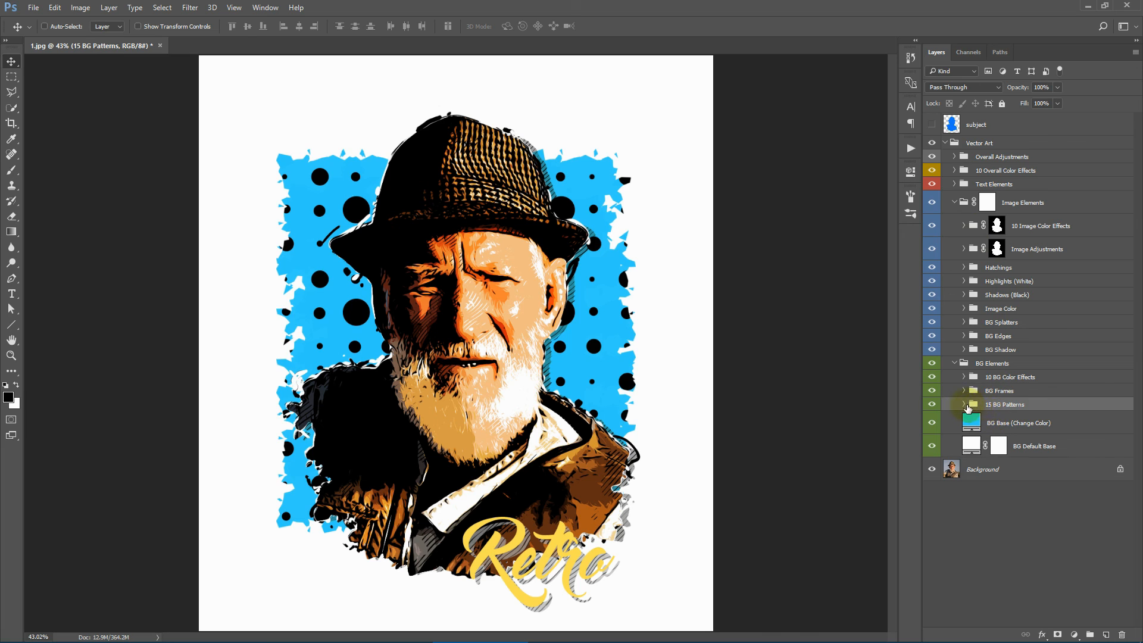
{"action": "left_click", "coordinate": [964, 406]}
{"action": "scroll", "coordinate": [979, 357], "scroll_direction": "down", "scroll_amount": 5}
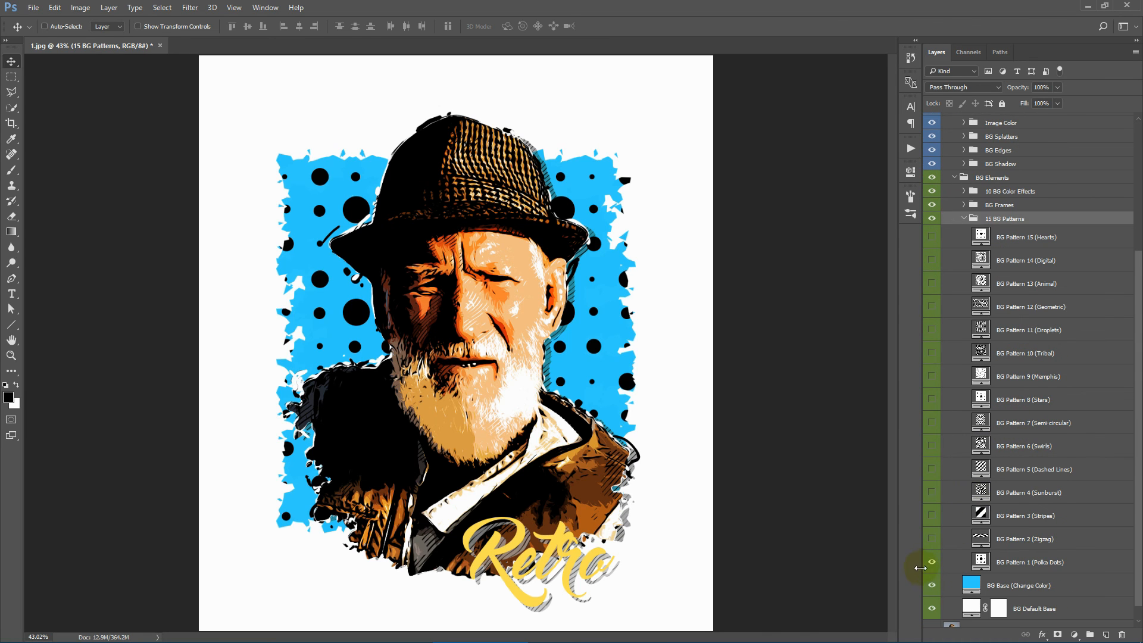
{"action": "left_click", "coordinate": [930, 563]}
{"action": "left_click", "coordinate": [931, 563]}
{"action": "left_click", "coordinate": [931, 563]}
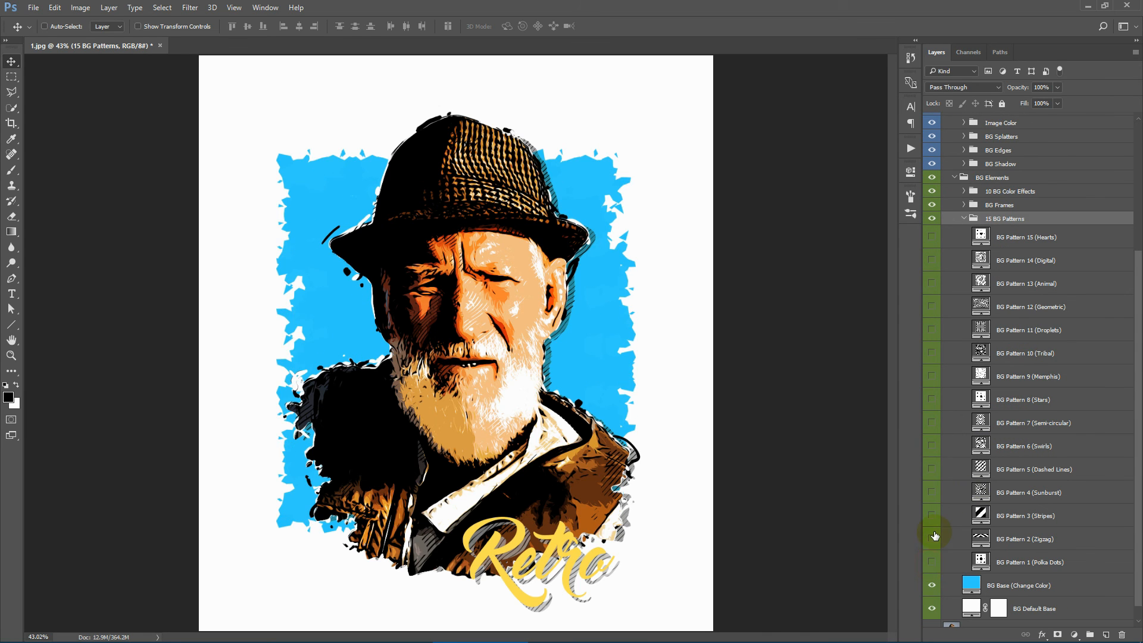
{"action": "left_click", "coordinate": [932, 539]}
{"action": "left_click", "coordinate": [934, 532]}
{"action": "left_click", "coordinate": [932, 517]}
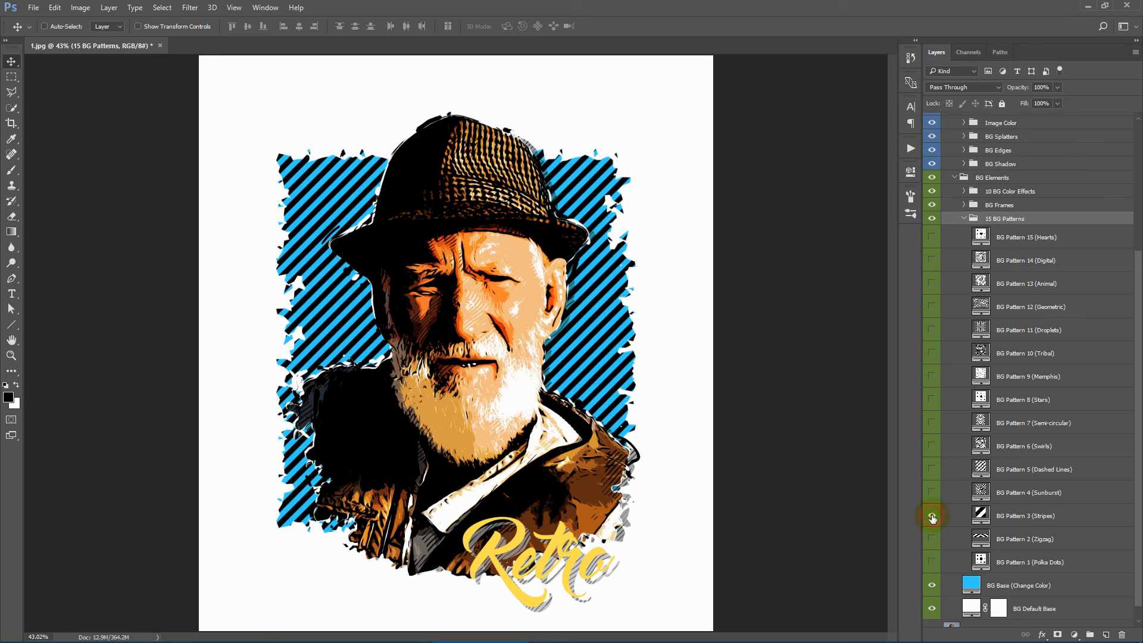
{"action": "left_click", "coordinate": [932, 516]}
Step: Show the Sunburst background pattern, reposition it so its rays radiate from behind the man's face, and hide it again
{"action": "left_click", "coordinate": [932, 492]}
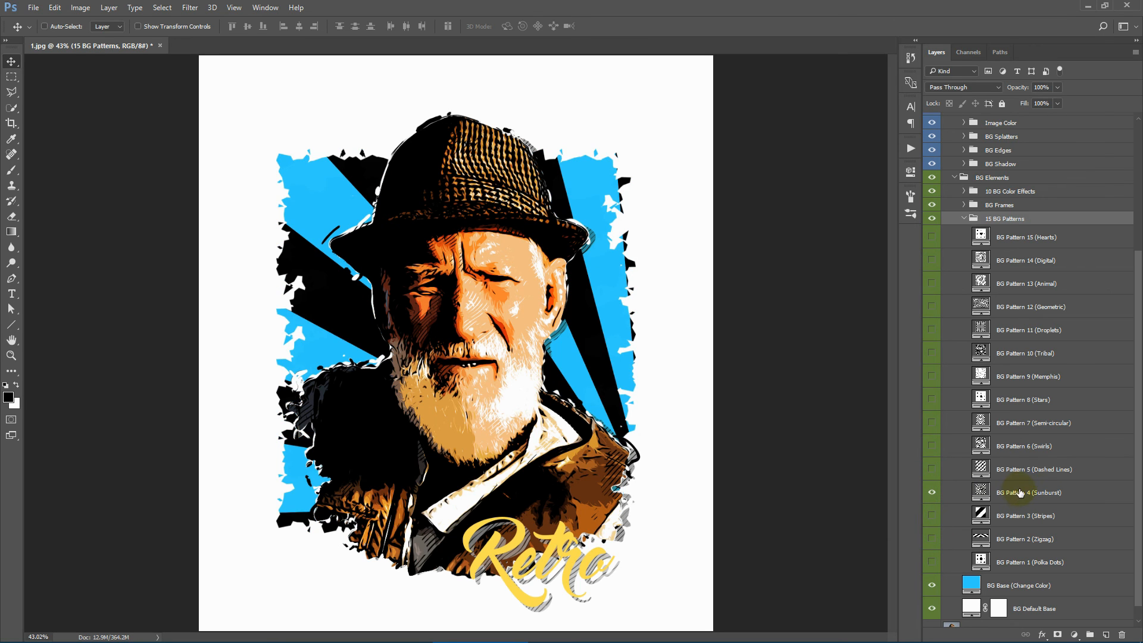
{"action": "left_click", "coordinate": [1039, 493]}
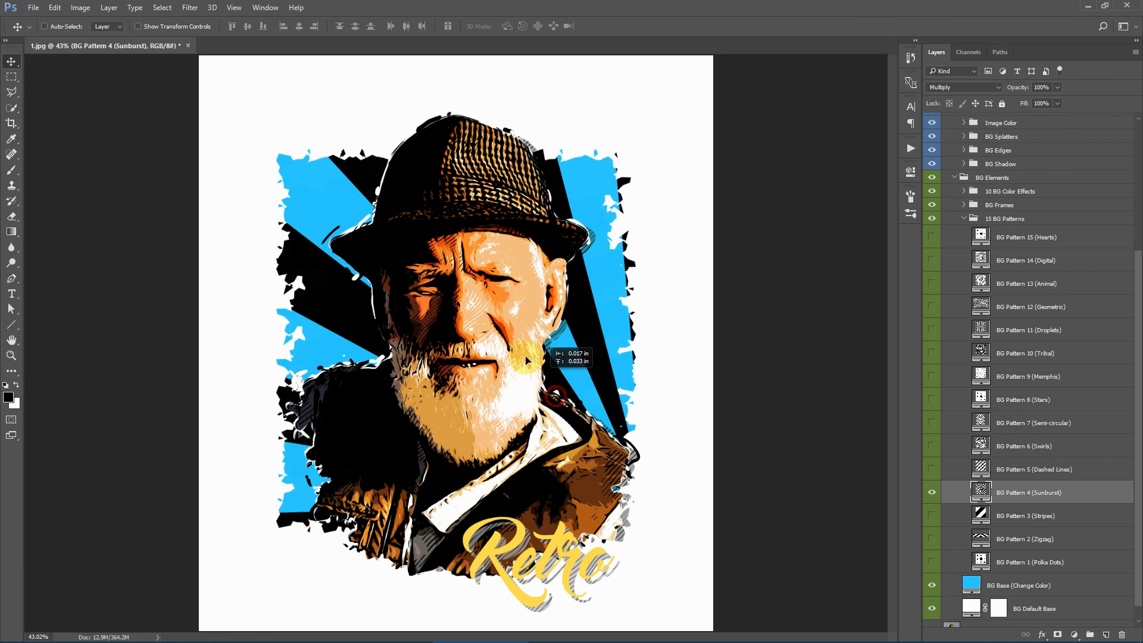
{"action": "left_click_drag", "start_coordinate": [566, 381], "coordinate": [489, 314]}
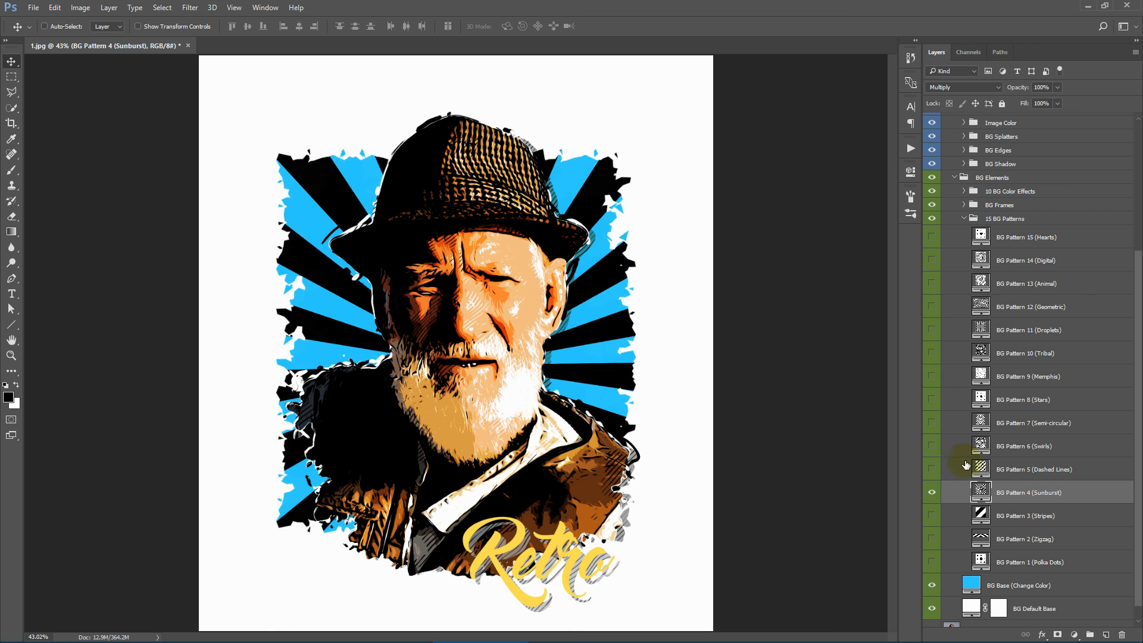
{"action": "left_click", "coordinate": [929, 493]}
Step: Show the Dashed Lines background pattern, set its pattern fill scale to 207%, and hide it again
{"action": "left_click", "coordinate": [932, 469]}
{"action": "left_click", "coordinate": [1060, 469]}
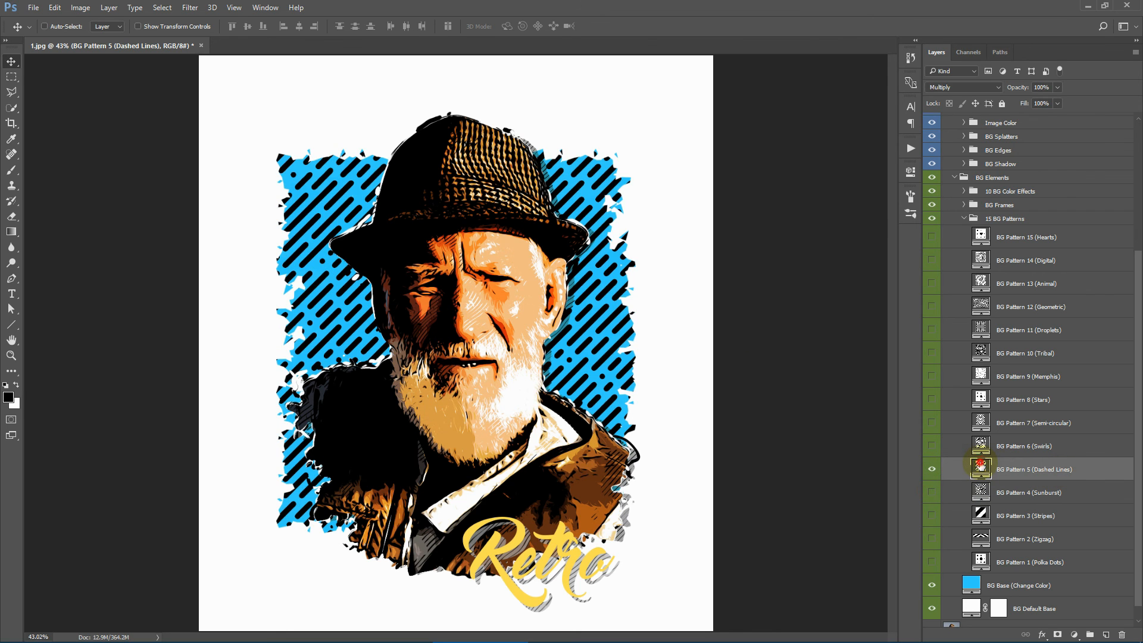
{"action": "double_click", "coordinate": [979, 465]}
{"action": "left_click_drag", "start_coordinate": [832, 167], "coordinate": [897, 168]}
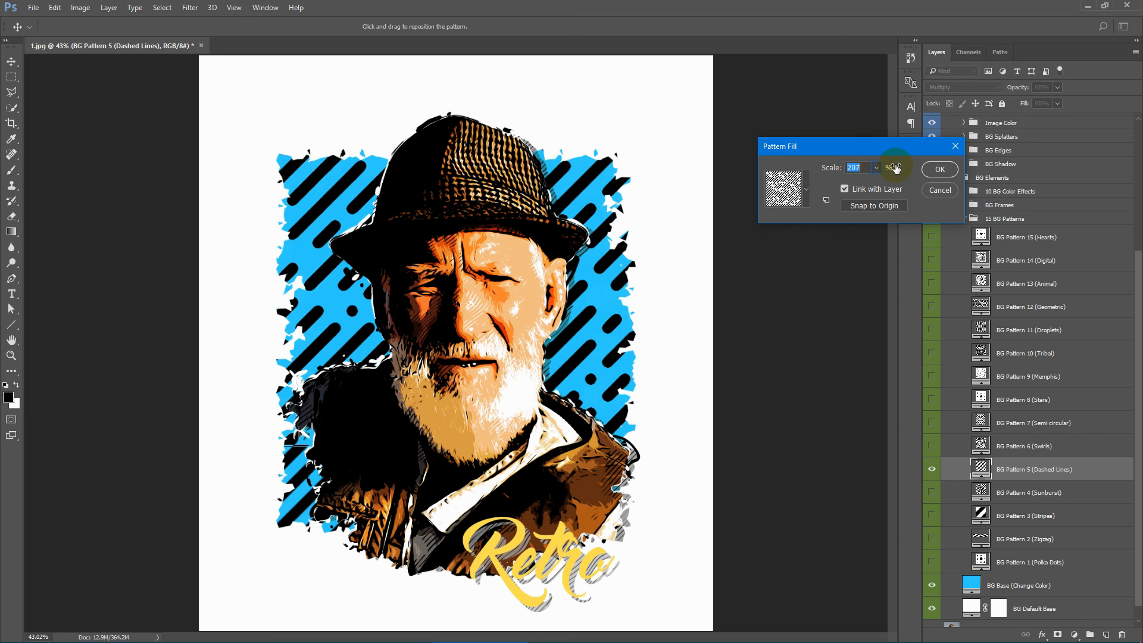
{"action": "left_click", "coordinate": [940, 171]}
{"action": "left_click", "coordinate": [932, 468]}
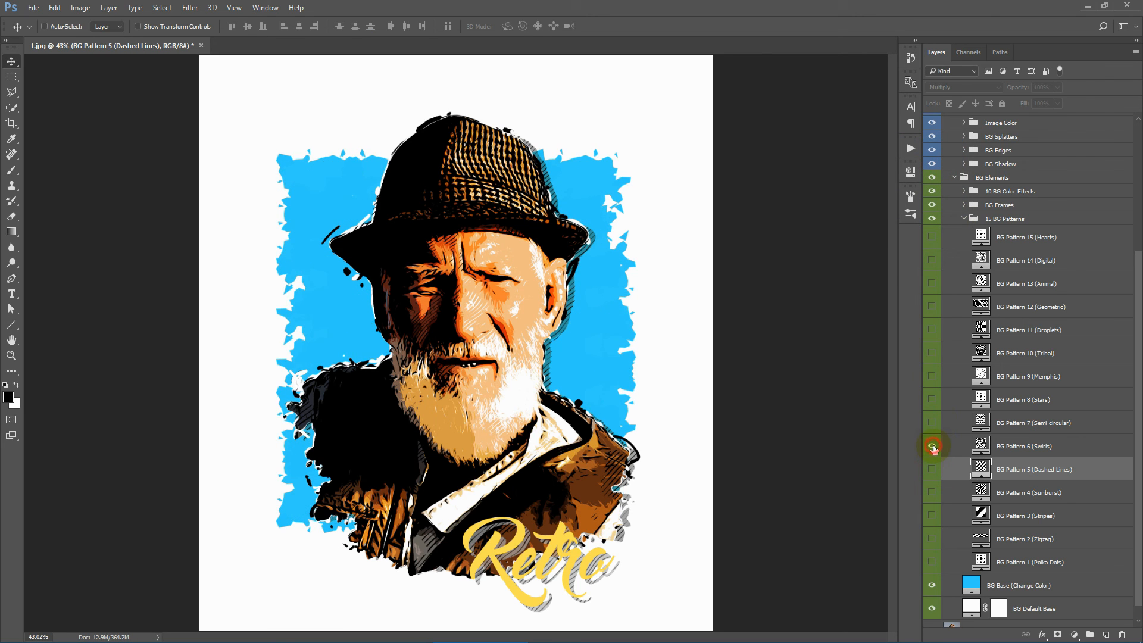
Step: Preview the remaining background patterns one at a time, from BG Pattern 6 (Swirls) up to BG Pattern 15 (Hearts)
{"action": "left_click", "coordinate": [932, 446]}
{"action": "left_click", "coordinate": [933, 446]}
{"action": "left_click", "coordinate": [932, 423]}
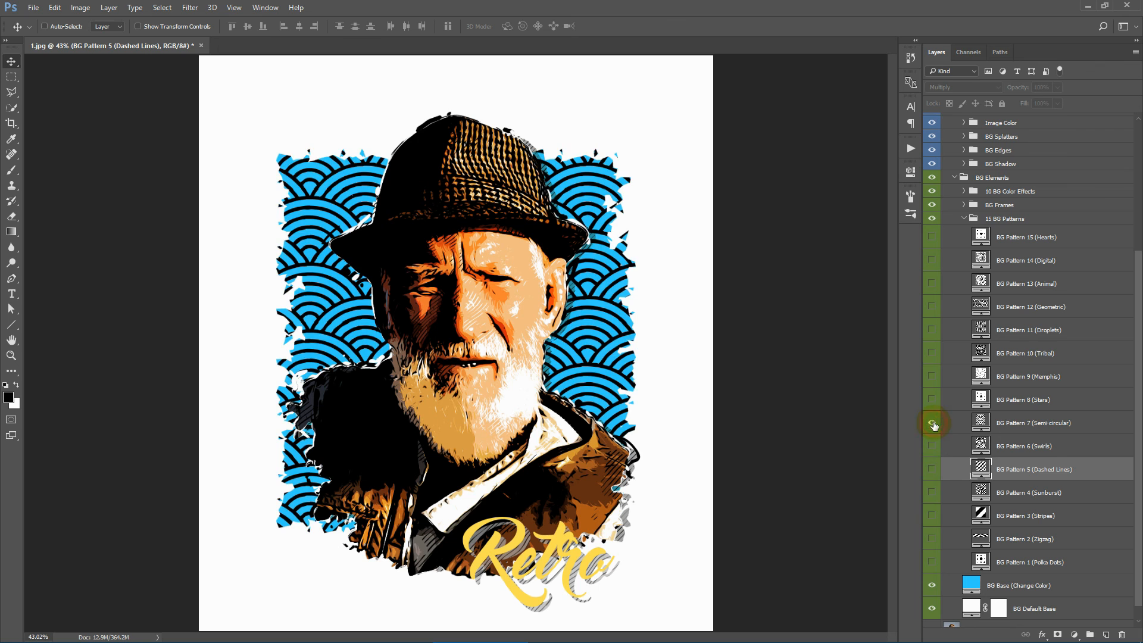
{"action": "left_click", "coordinate": [932, 422]}
{"action": "left_click", "coordinate": [931, 399]}
{"action": "left_click", "coordinate": [931, 399]}
{"action": "left_click", "coordinate": [926, 377]}
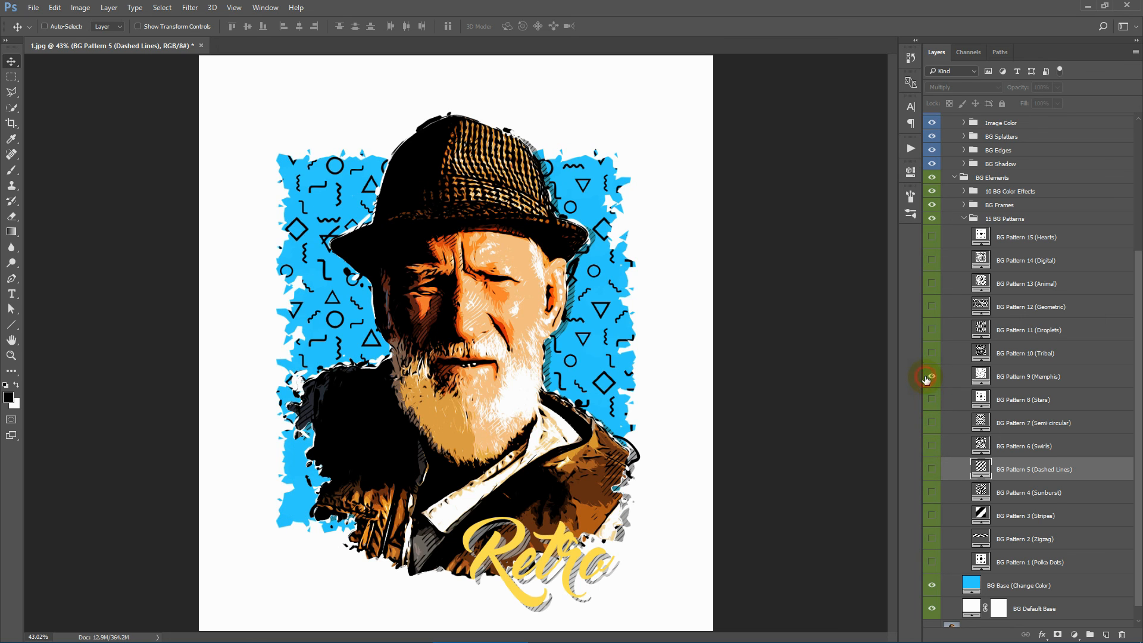
{"action": "left_click", "coordinate": [926, 377]}
{"action": "left_click", "coordinate": [929, 352]}
{"action": "left_click", "coordinate": [928, 353]}
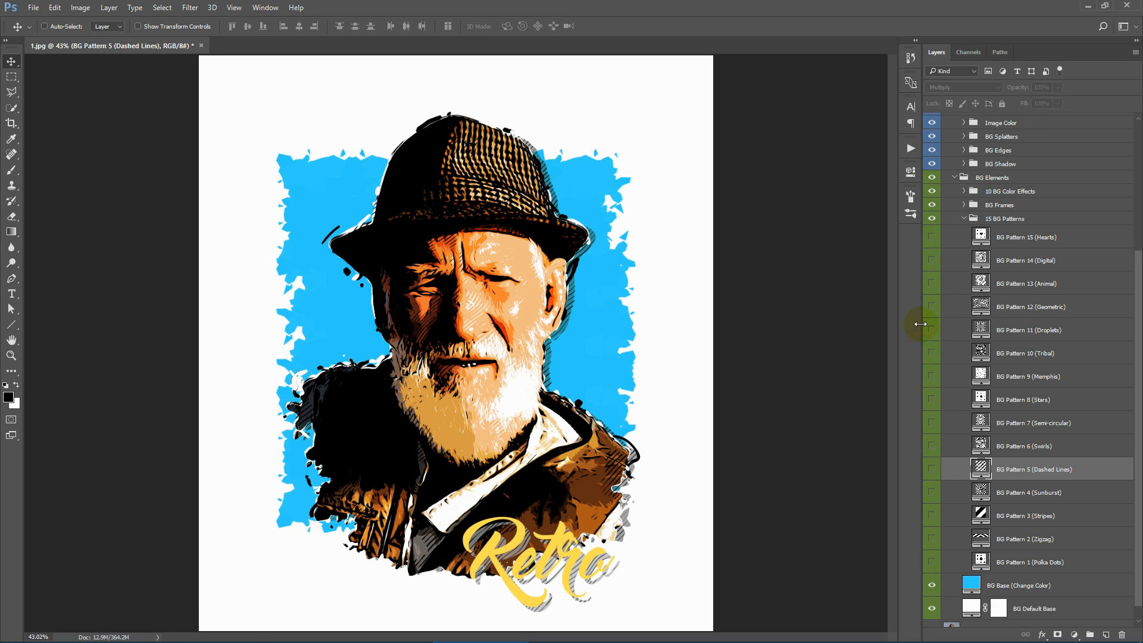
{"action": "left_click", "coordinate": [931, 331]}
{"action": "left_click", "coordinate": [931, 306]}
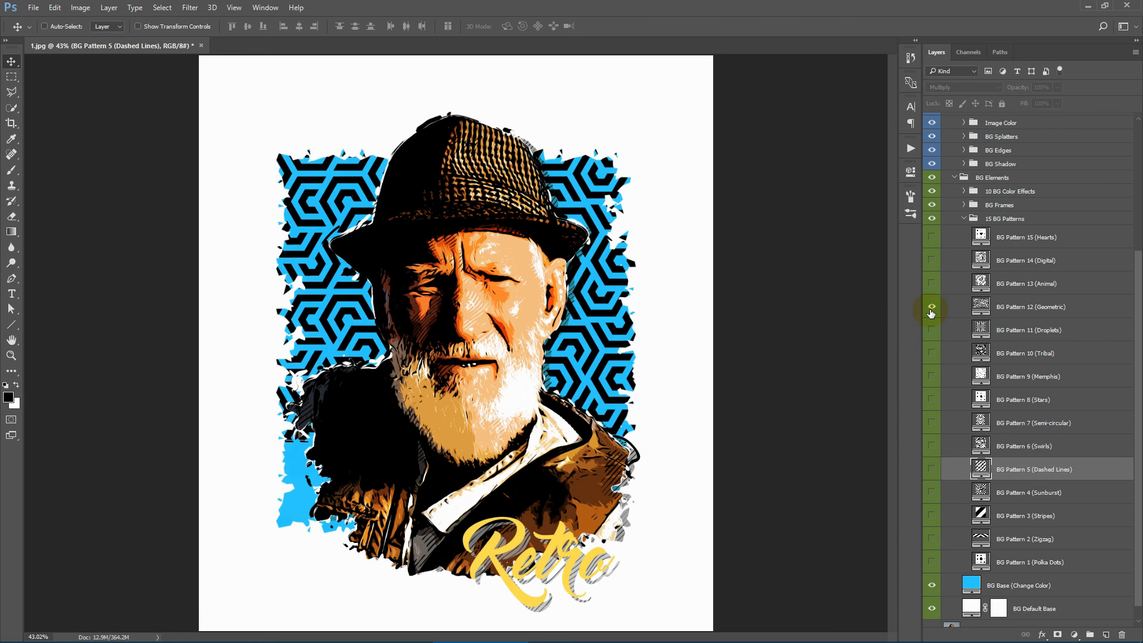
{"action": "left_click", "coordinate": [930, 307]}
{"action": "left_click", "coordinate": [931, 284]}
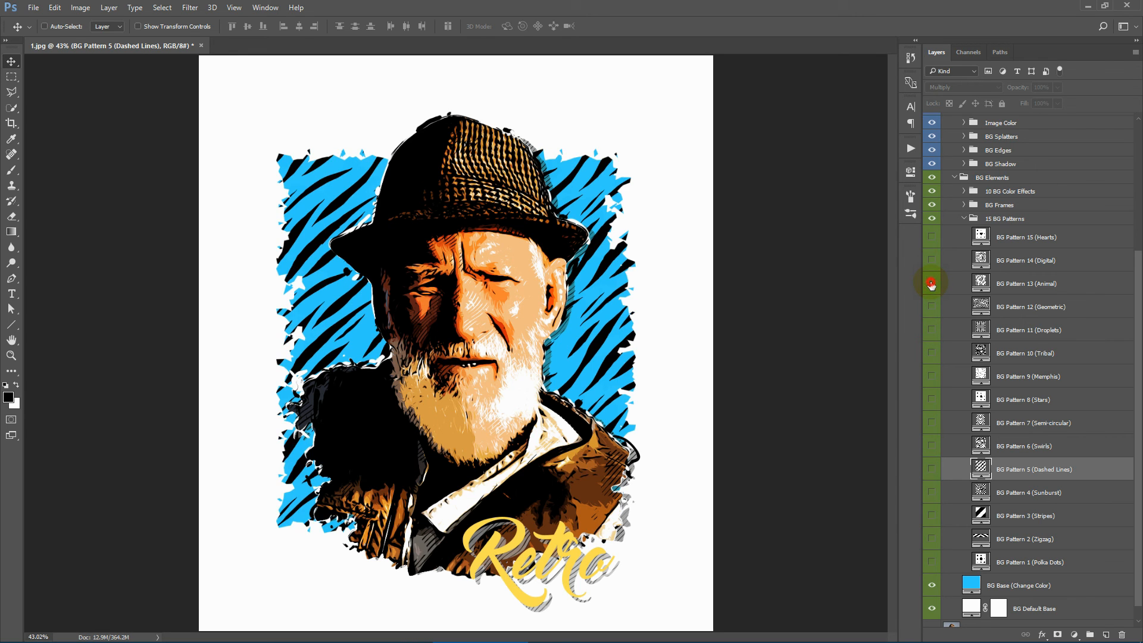
{"action": "left_click", "coordinate": [931, 284]}
{"action": "left_click", "coordinate": [932, 261]}
{"action": "left_click", "coordinate": [932, 262]}
{"action": "left_click", "coordinate": [931, 237]}
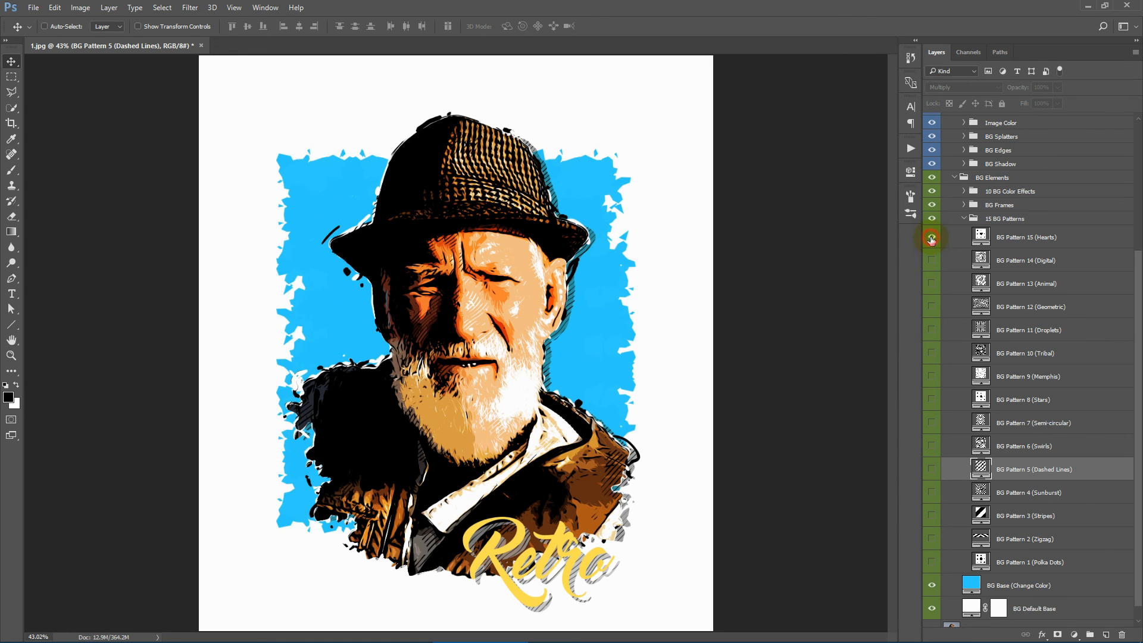
{"action": "left_click", "coordinate": [931, 238]}
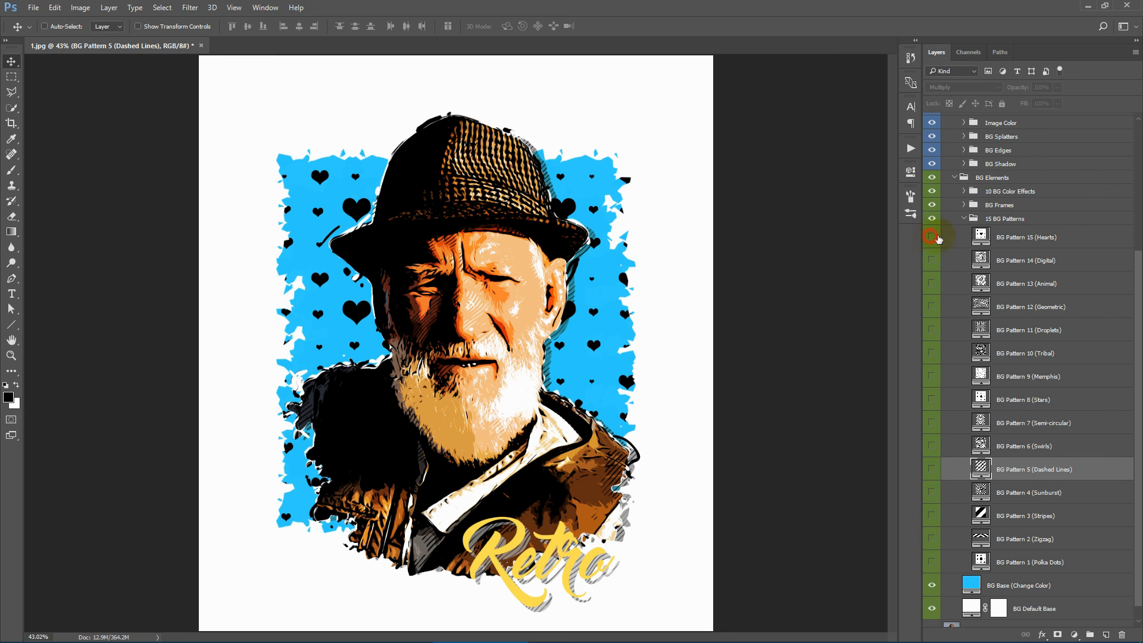
Step: Select the BG Pattern 1 (Polka Dots) layer and make it visible again behind the portrait
{"action": "left_click", "coordinate": [1030, 539]}
{"action": "left_click", "coordinate": [1024, 562]}
{"action": "left_click", "coordinate": [931, 562]}
{"action": "scroll", "coordinate": [984, 414], "scroll_direction": "down", "scroll_amount": 1}
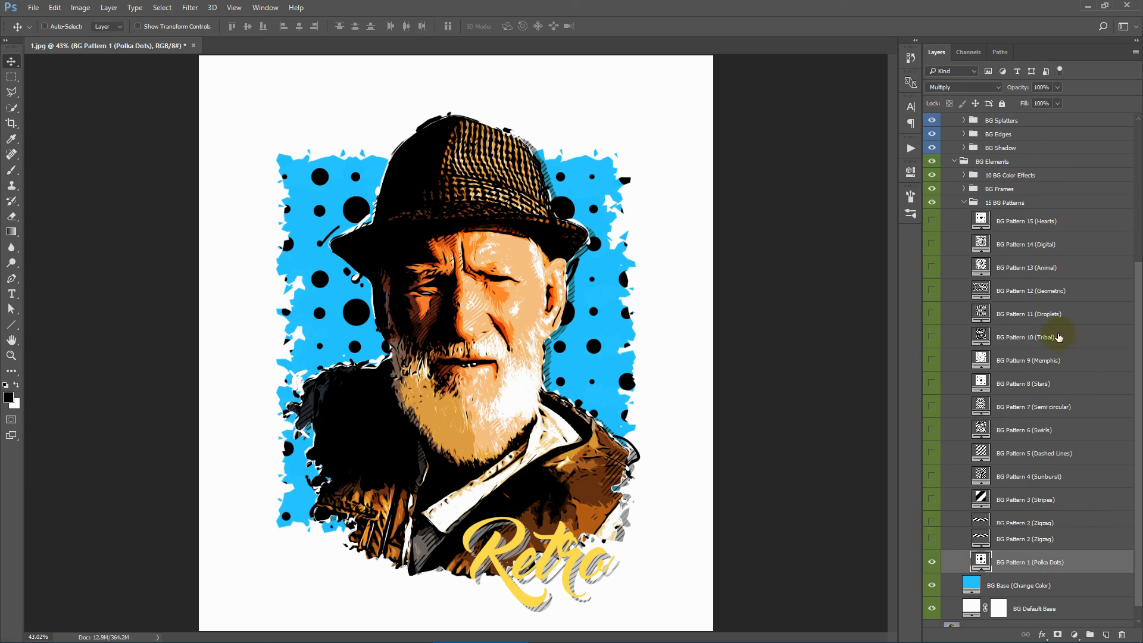
Step: Try other blend modes on the BG Pattern 1 (Polka Dots) layer, from Color Burn through to Hue, and return it to Multiply
{"action": "left_click", "coordinate": [949, 87]}
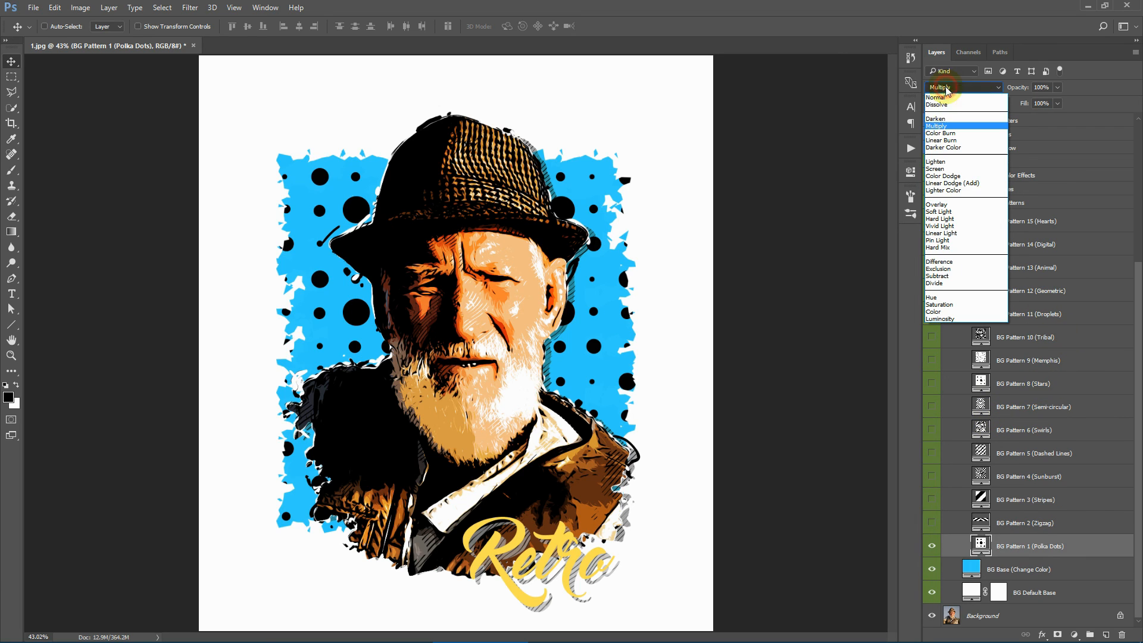
{"action": "left_click", "coordinate": [938, 133]}
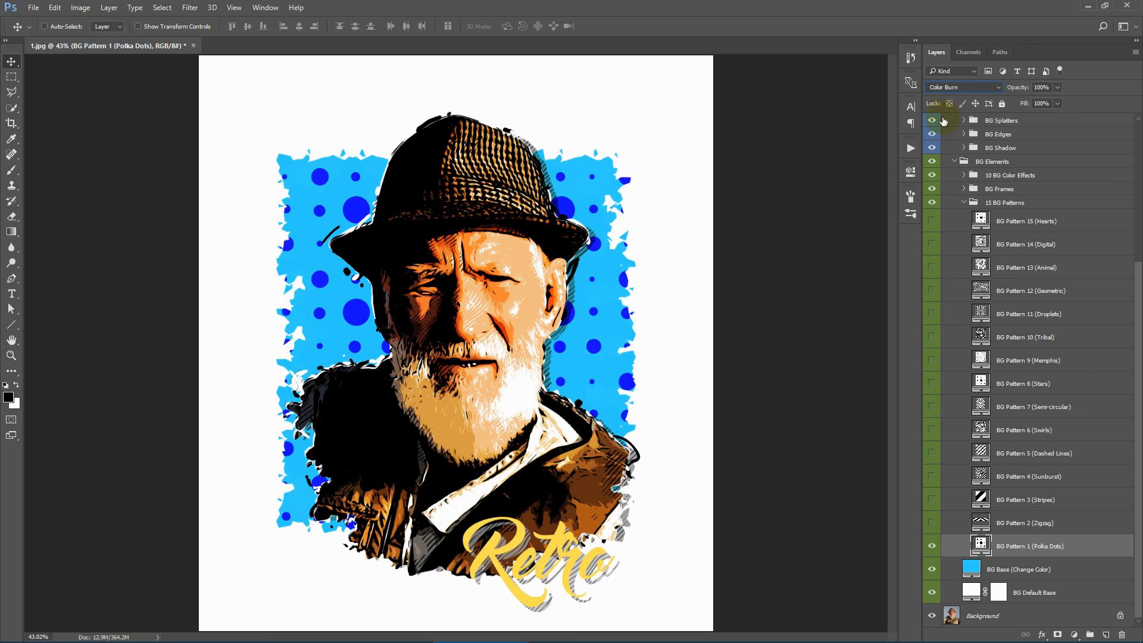
{"action": "scroll", "coordinate": [948, 90], "scroll_direction": "down", "scroll_amount": 3}
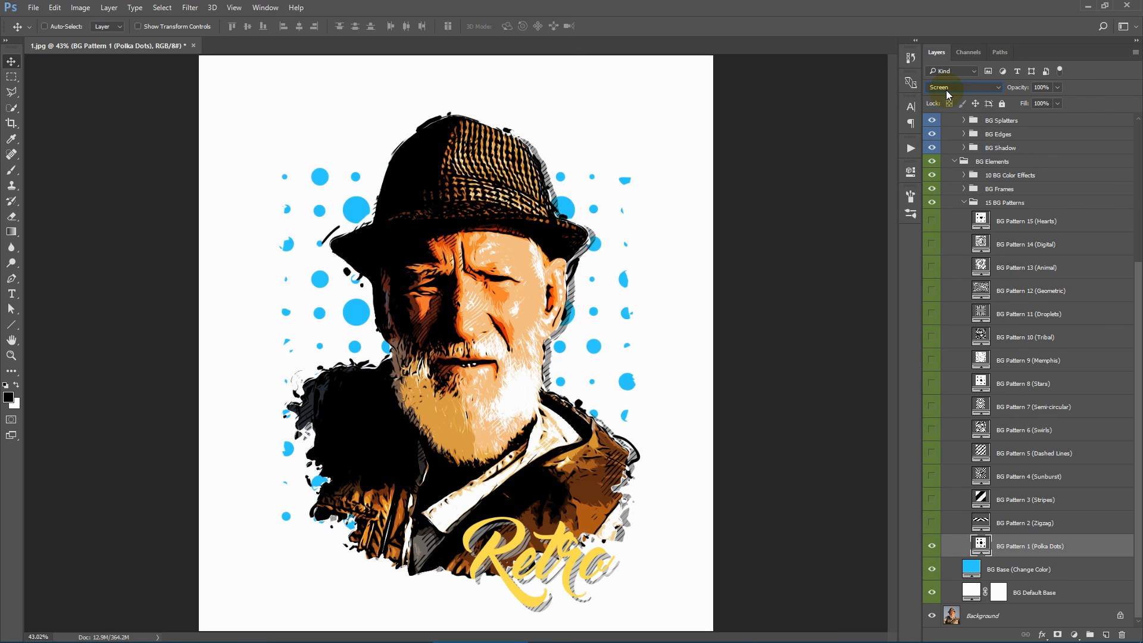
{"action": "scroll", "coordinate": [948, 93], "scroll_direction": "down", "scroll_amount": 1}
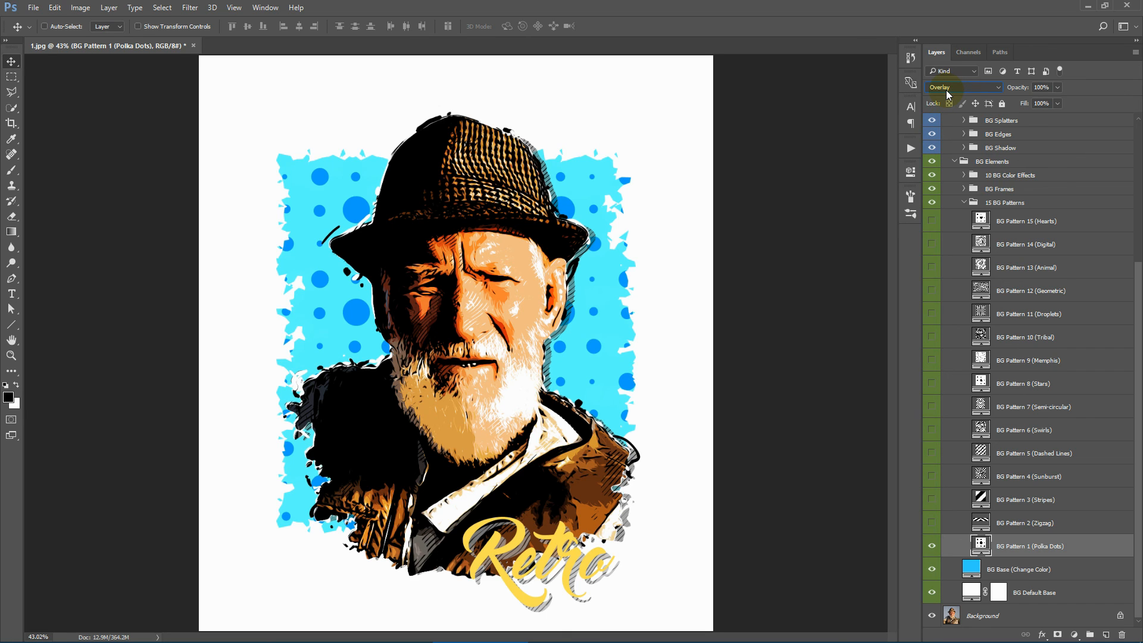
{"action": "scroll", "coordinate": [945, 91], "scroll_direction": "down", "scroll_amount": 1}
{"action": "scroll", "coordinate": [945, 91], "scroll_direction": "down", "scroll_amount": 2}
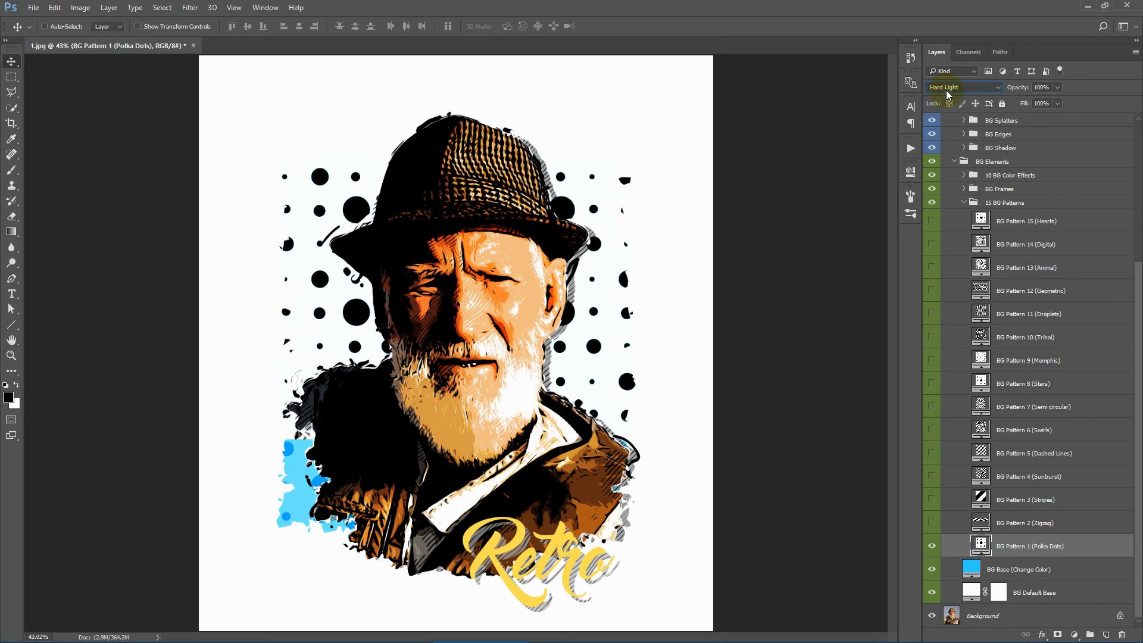
{"action": "scroll", "coordinate": [945, 90], "scroll_direction": "down", "scroll_amount": 2}
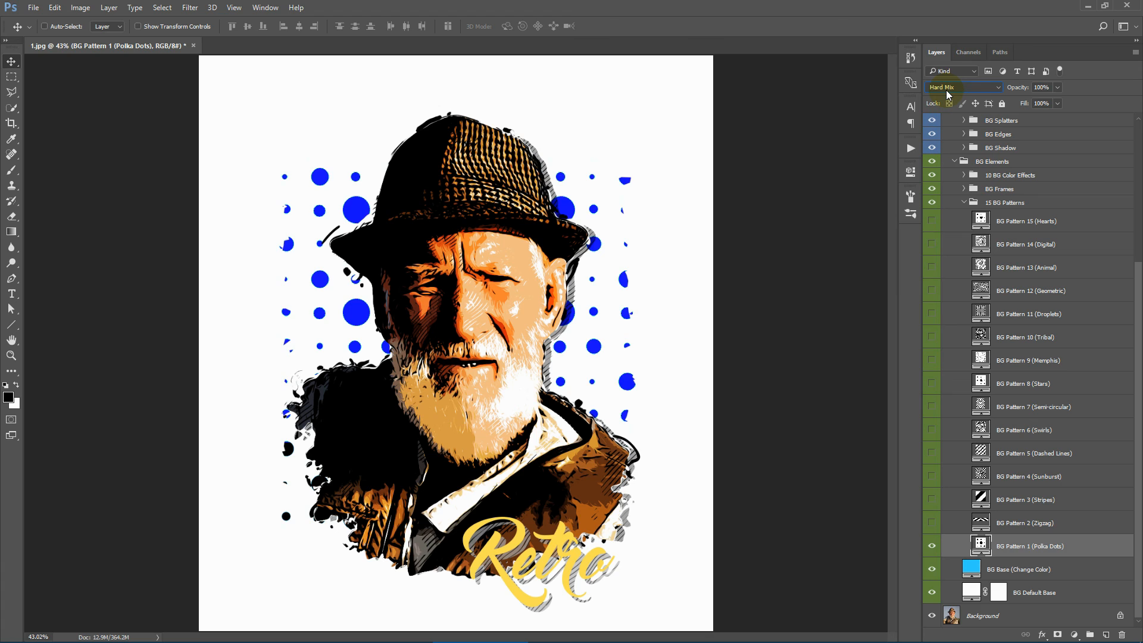
{"action": "scroll", "coordinate": [945, 91], "scroll_direction": "down", "scroll_amount": 1}
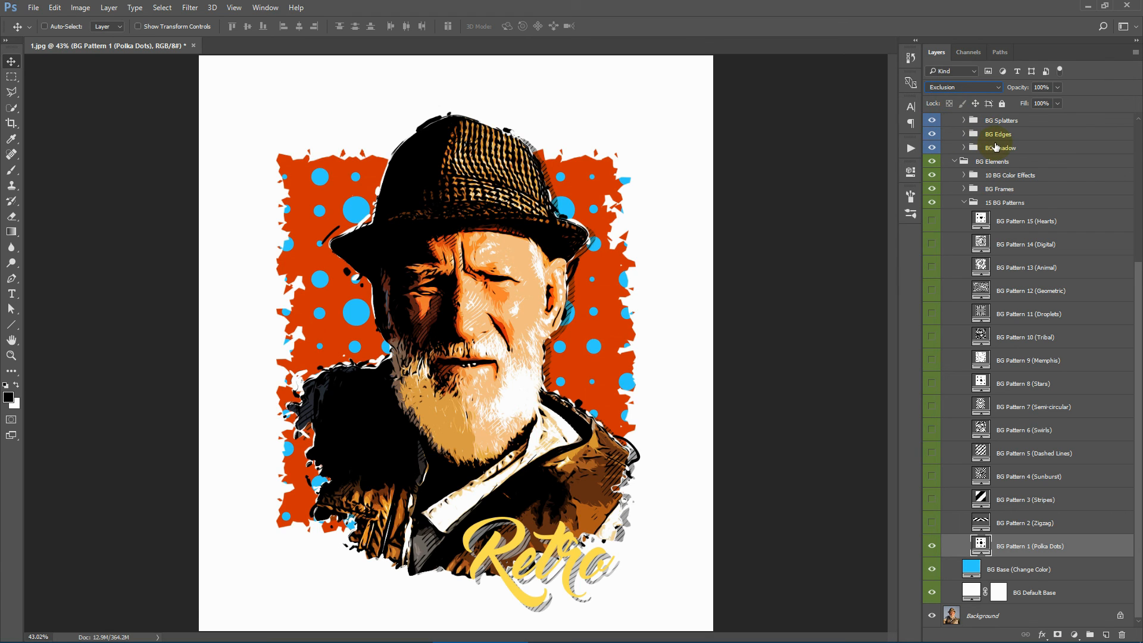
{"action": "key", "text": "Down"}
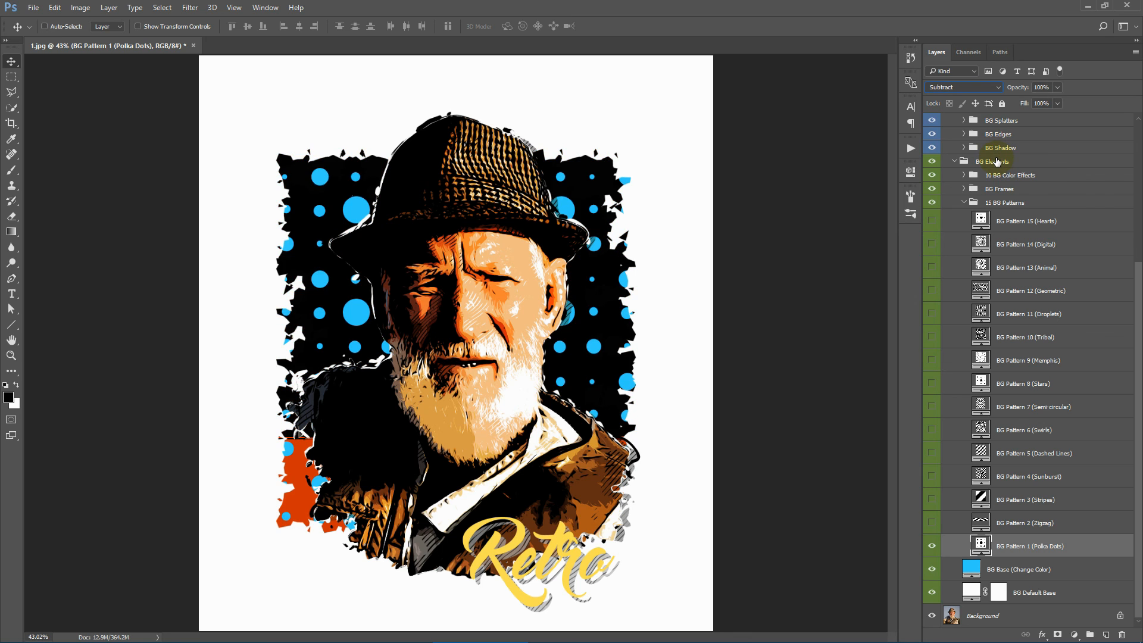
{"action": "key", "text": "Down"}
{"action": "key", "text": "Down"}
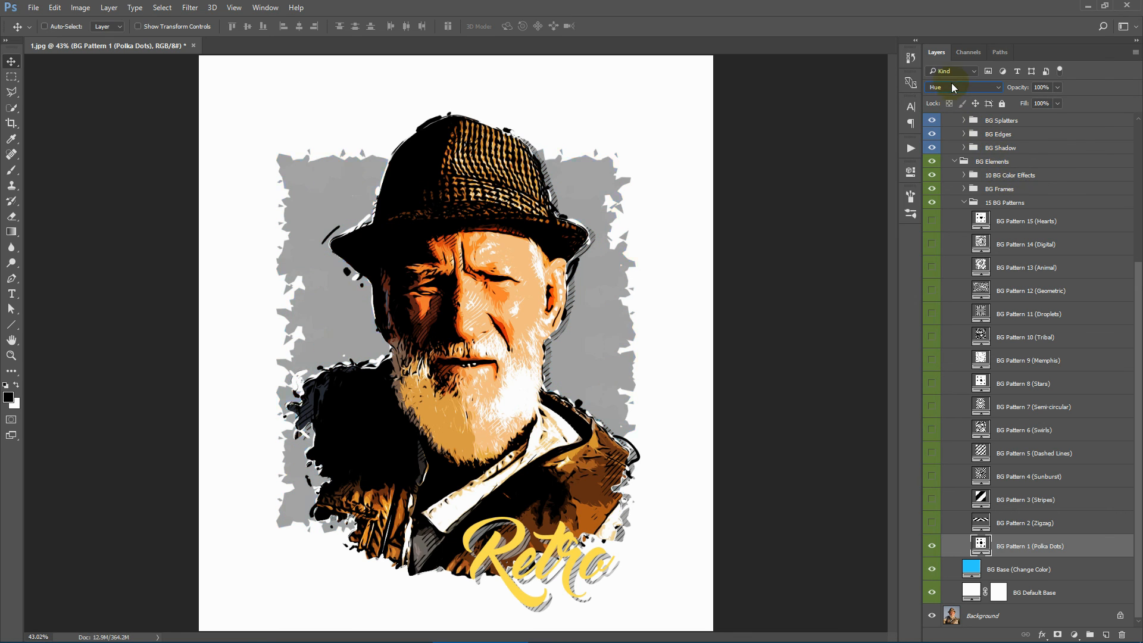
{"action": "left_click", "coordinate": [951, 87]}
{"action": "left_click", "coordinate": [933, 125]}
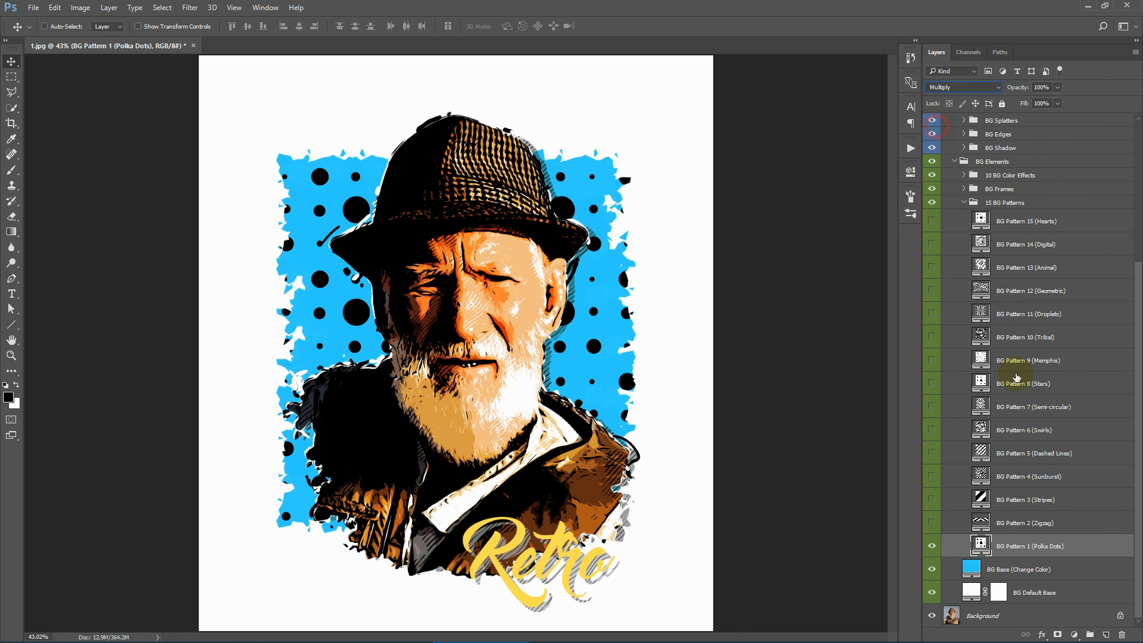
Step: Collapse the 15 BG Patterns group and expand the BG Frames group to show its frame layers
{"action": "left_click", "coordinate": [960, 206]}
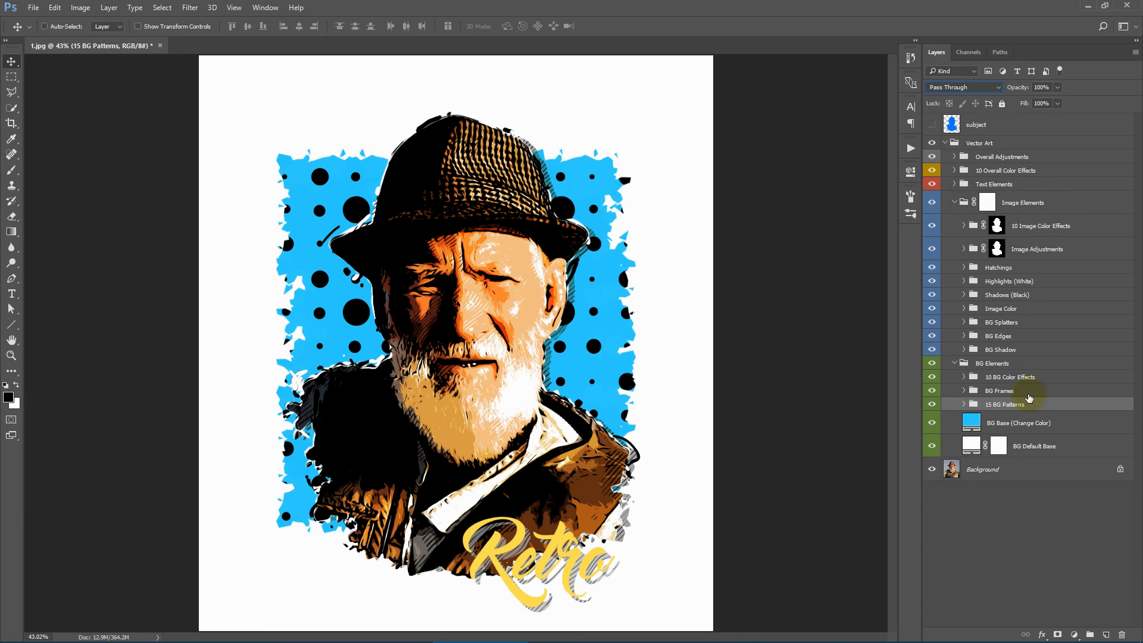
{"action": "left_click", "coordinate": [1029, 394]}
{"action": "left_click", "coordinate": [963, 391]}
{"action": "scroll", "coordinate": [1064, 315], "scroll_direction": "down", "scroll_amount": 3}
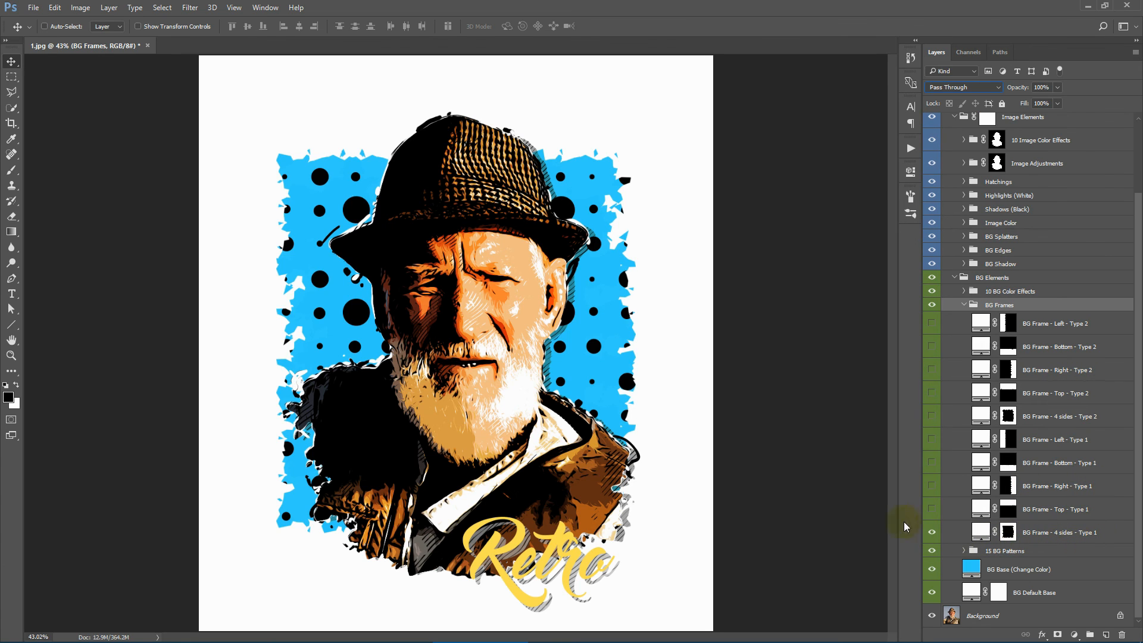
Step: Hide BG Frame - 4 sides - Type 1 and preview the 4 sides, Top, Right and Bottom frames of Type 2 one at a time
{"action": "left_click", "coordinate": [931, 532]}
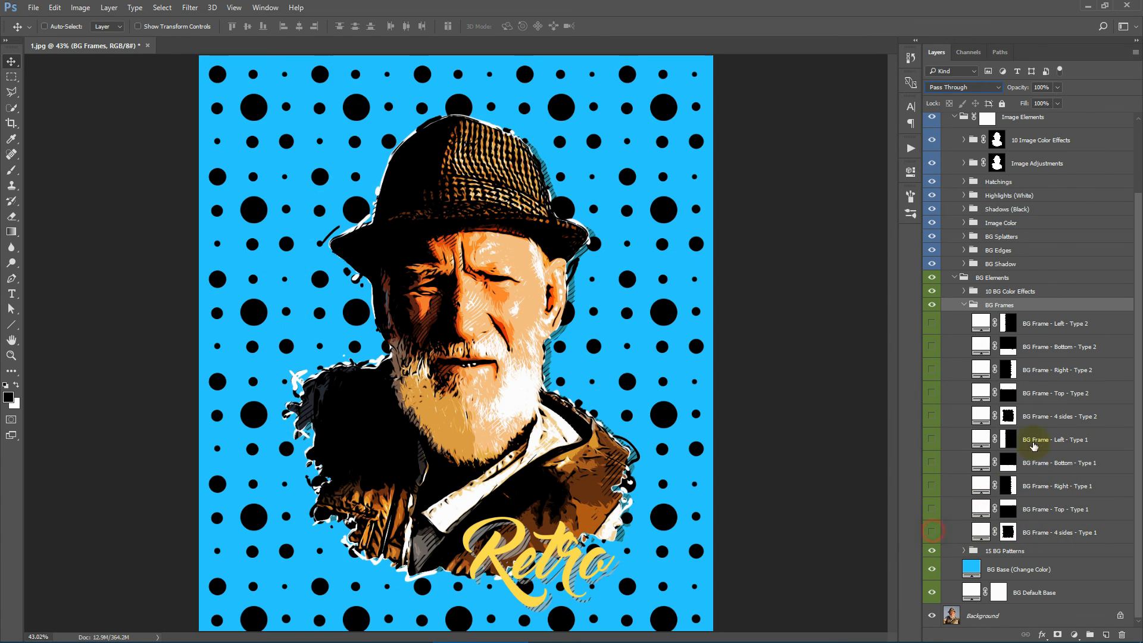
{"action": "left_click", "coordinate": [1072, 416]}
{"action": "left_click", "coordinate": [932, 416]}
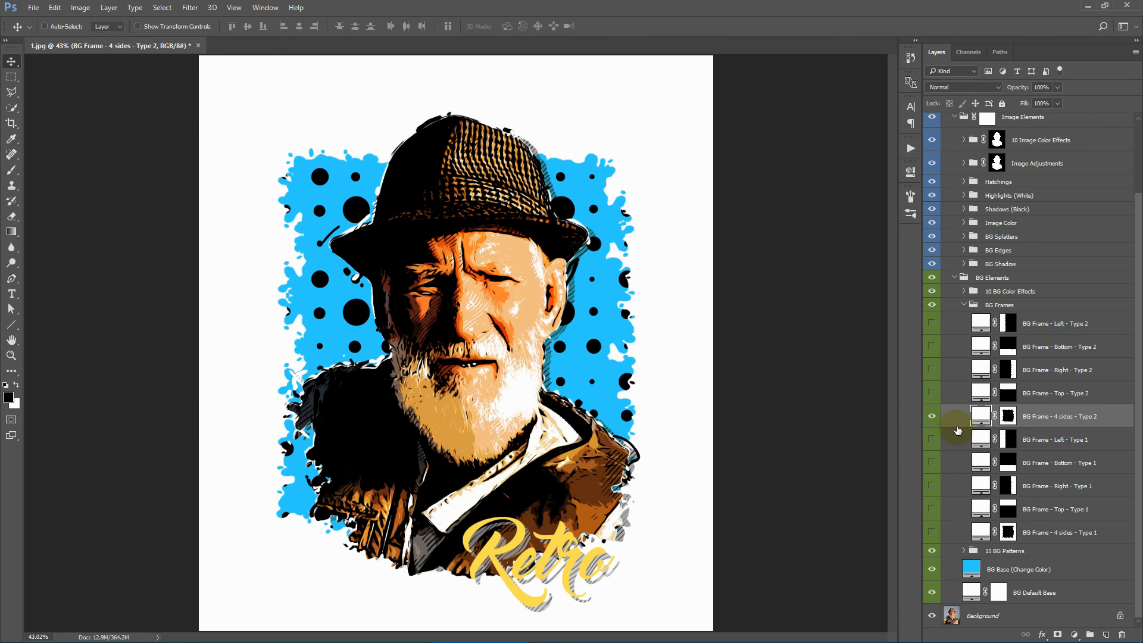
{"action": "left_click", "coordinate": [933, 416]}
{"action": "left_click", "coordinate": [932, 393]}
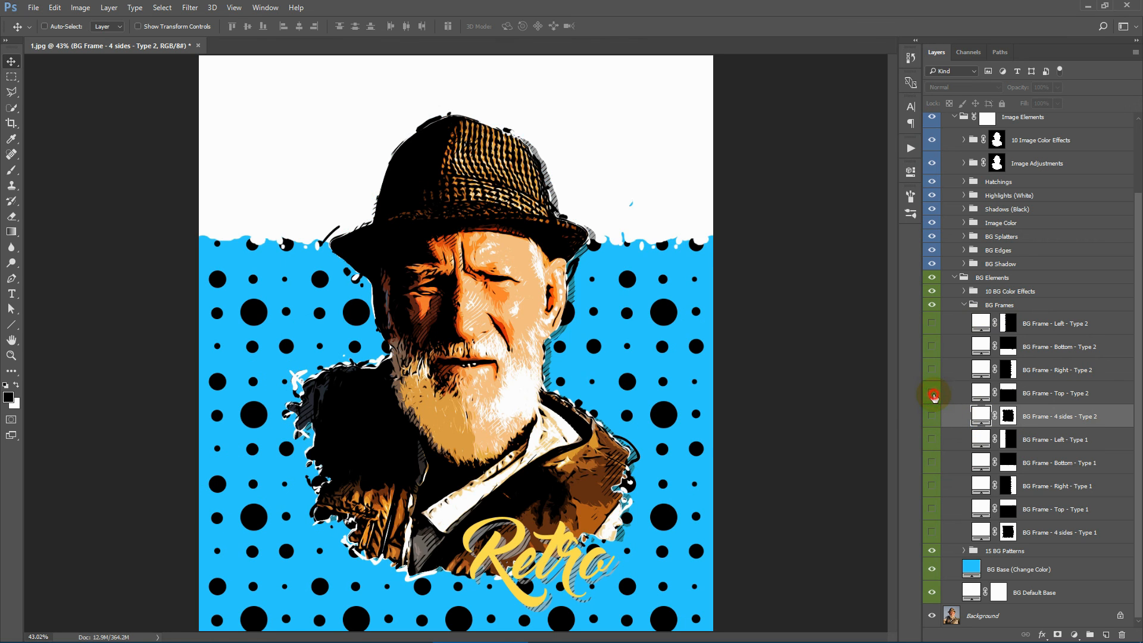
{"action": "left_click", "coordinate": [932, 393]}
{"action": "left_click", "coordinate": [931, 370]}
{"action": "left_click", "coordinate": [931, 369]}
{"action": "left_click", "coordinate": [931, 346]}
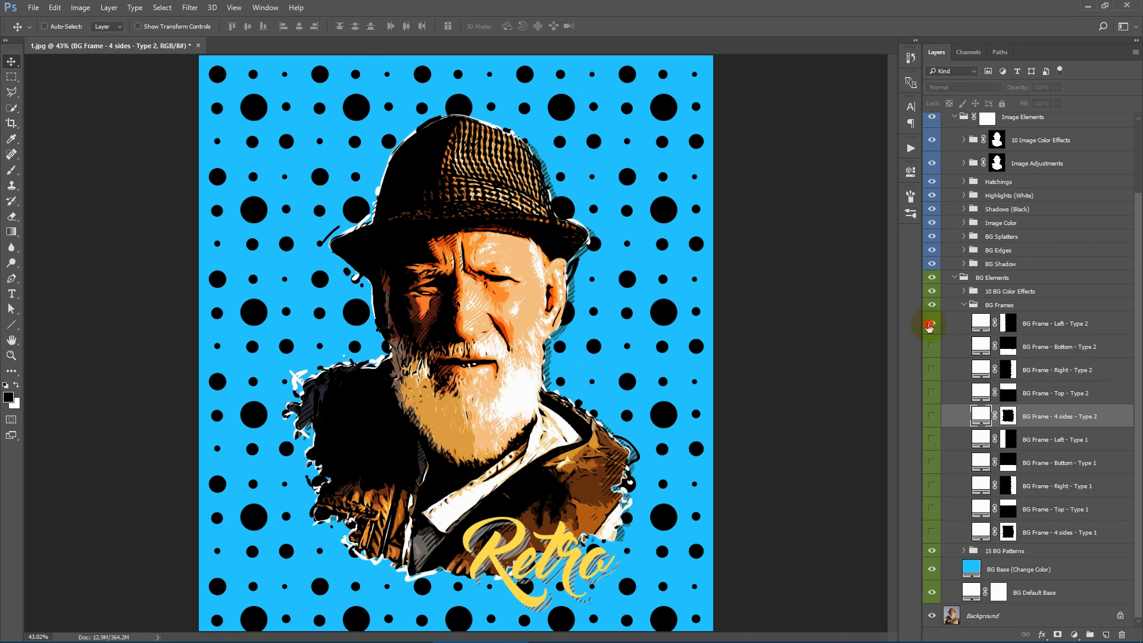
Step: Show the Left and Right Type 2 frames, move their masks outward to widen the background strip behind the man, and hide both frames
{"action": "left_click", "coordinate": [932, 323]}
{"action": "left_click", "coordinate": [930, 370]}
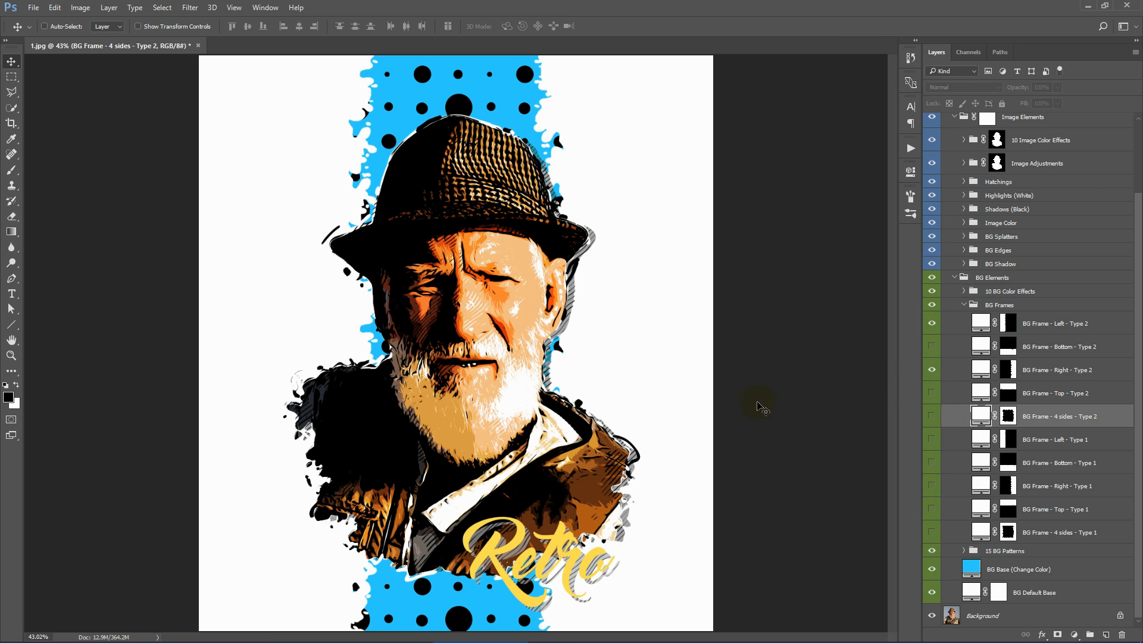
{"action": "left_click", "coordinate": [1061, 372]}
{"action": "left_click", "coordinate": [1007, 370]}
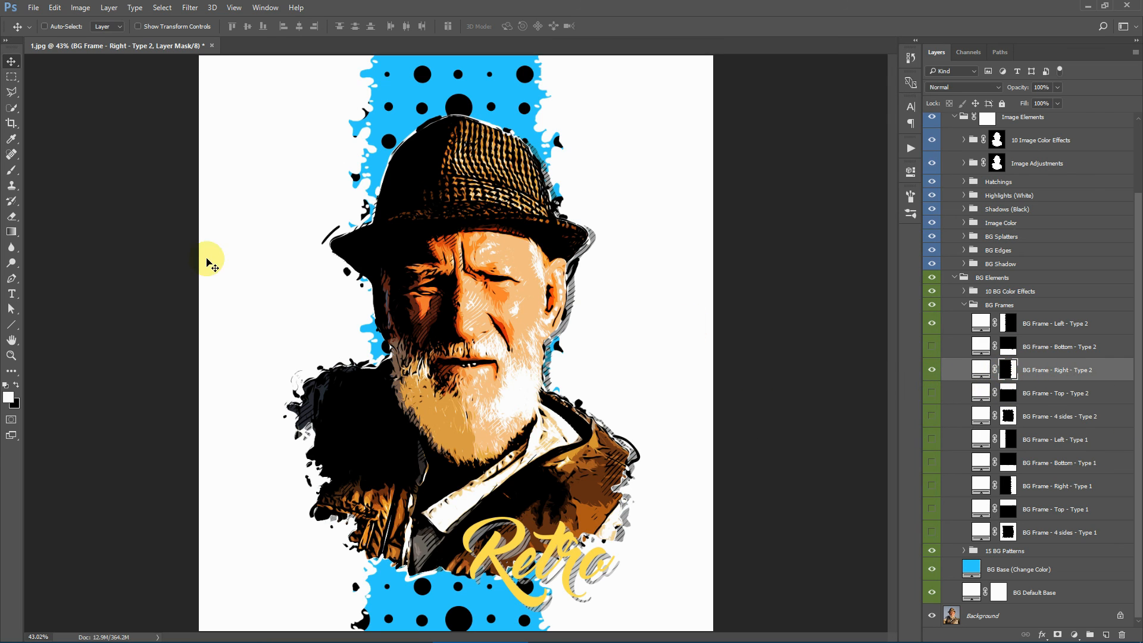
{"action": "key", "text": "x"}
{"action": "left_click_drag", "start_coordinate": [497, 199], "coordinate": [536, 201]}
{"action": "left_click", "coordinate": [1008, 322]}
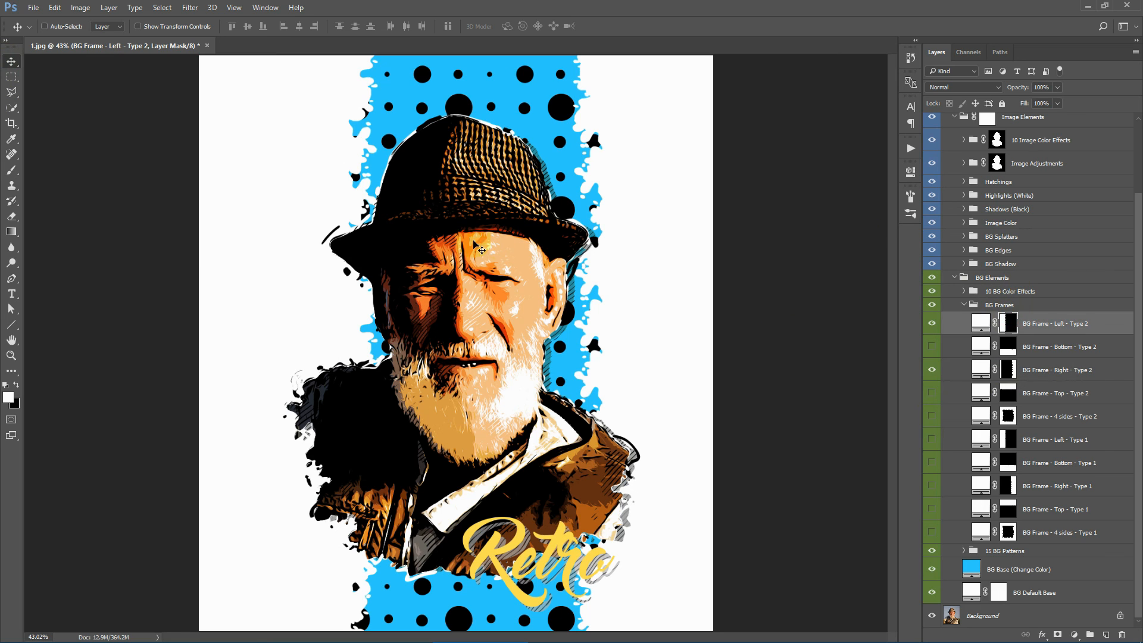
{"action": "left_click_drag", "start_coordinate": [474, 241], "coordinate": [406, 269]}
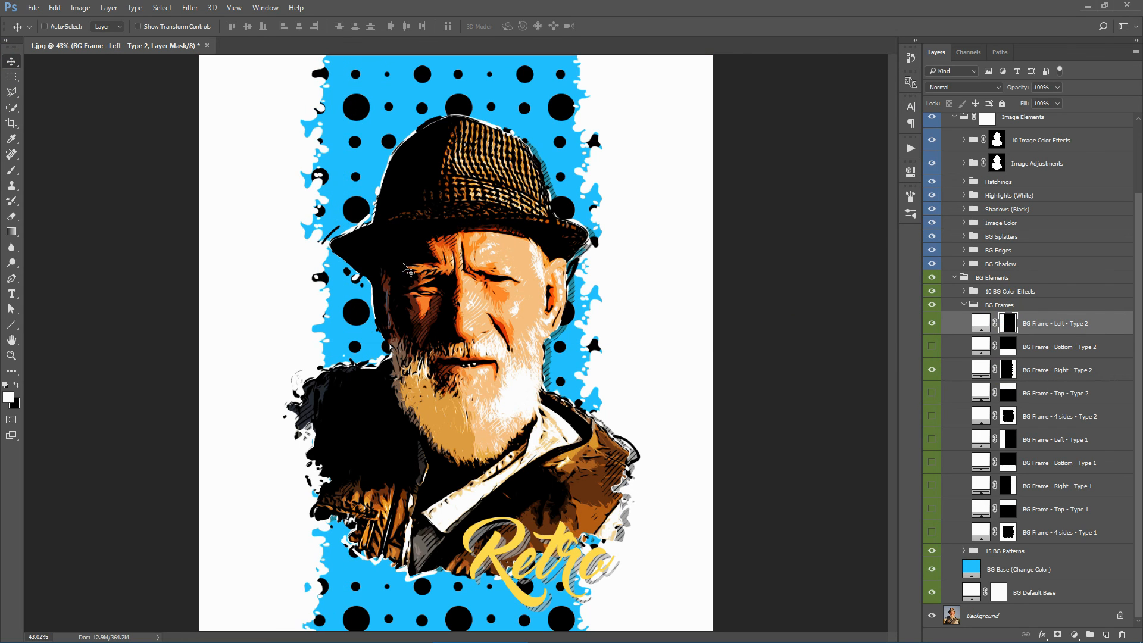
{"action": "left_click", "coordinate": [931, 324]}
{"action": "left_click", "coordinate": [932, 370]}
Step: Preview the Left, Bottom and Right frames of Type 1 and hide them again
{"action": "left_click", "coordinate": [1047, 439]}
{"action": "left_click", "coordinate": [930, 441]}
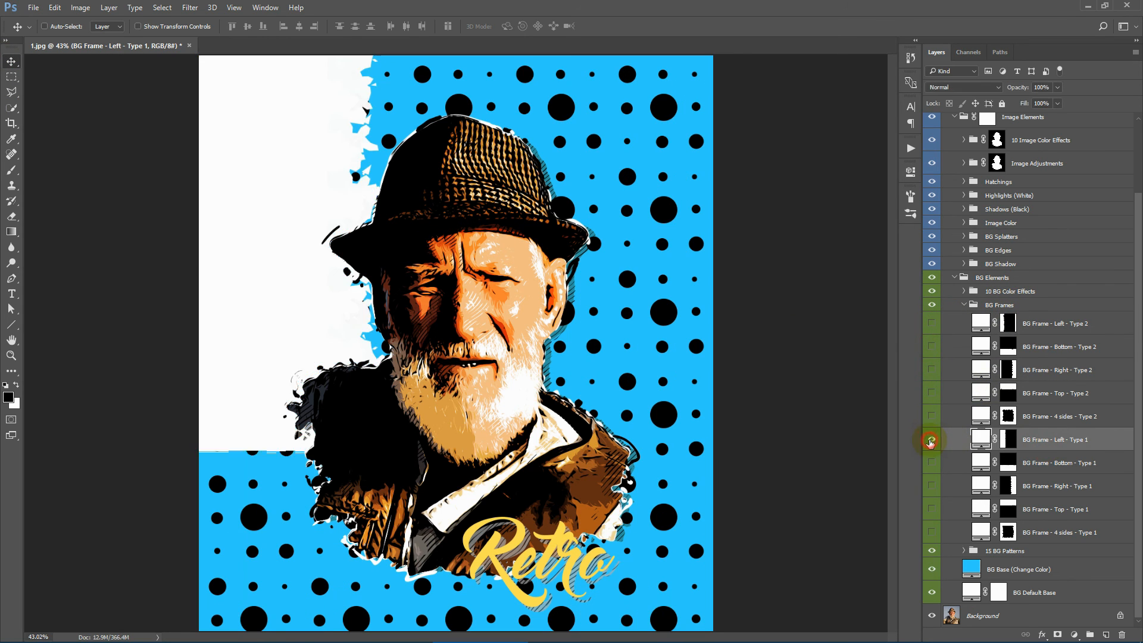
{"action": "left_click", "coordinate": [930, 463]}
{"action": "left_click", "coordinate": [931, 486]}
{"action": "left_click", "coordinate": [930, 440]}
{"action": "left_click", "coordinate": [931, 463]}
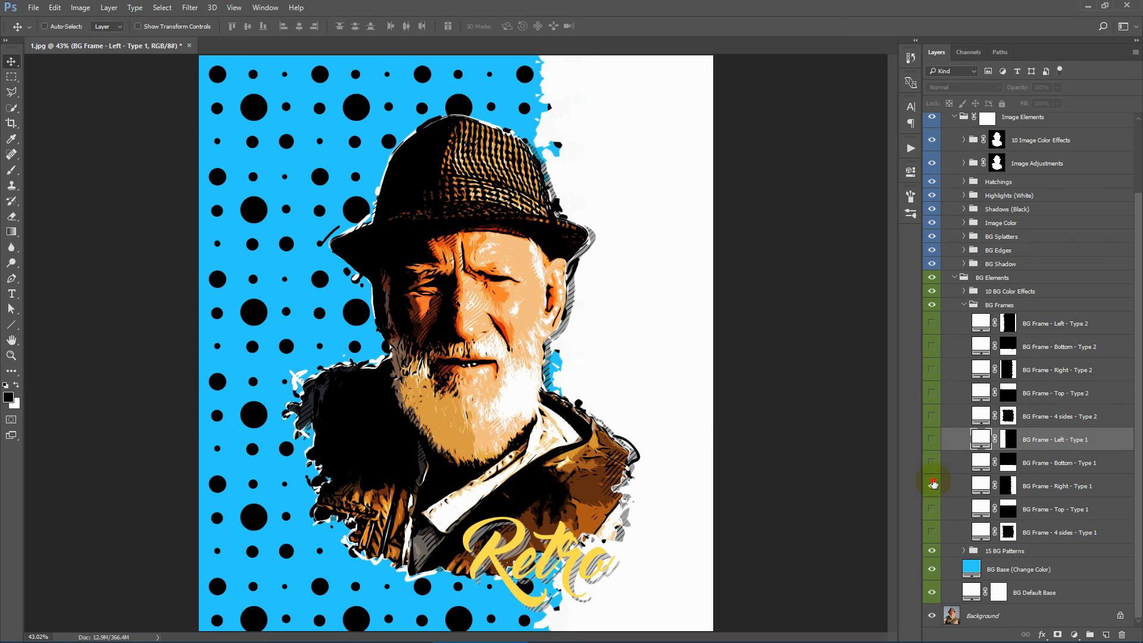
{"action": "left_click", "coordinate": [931, 485]}
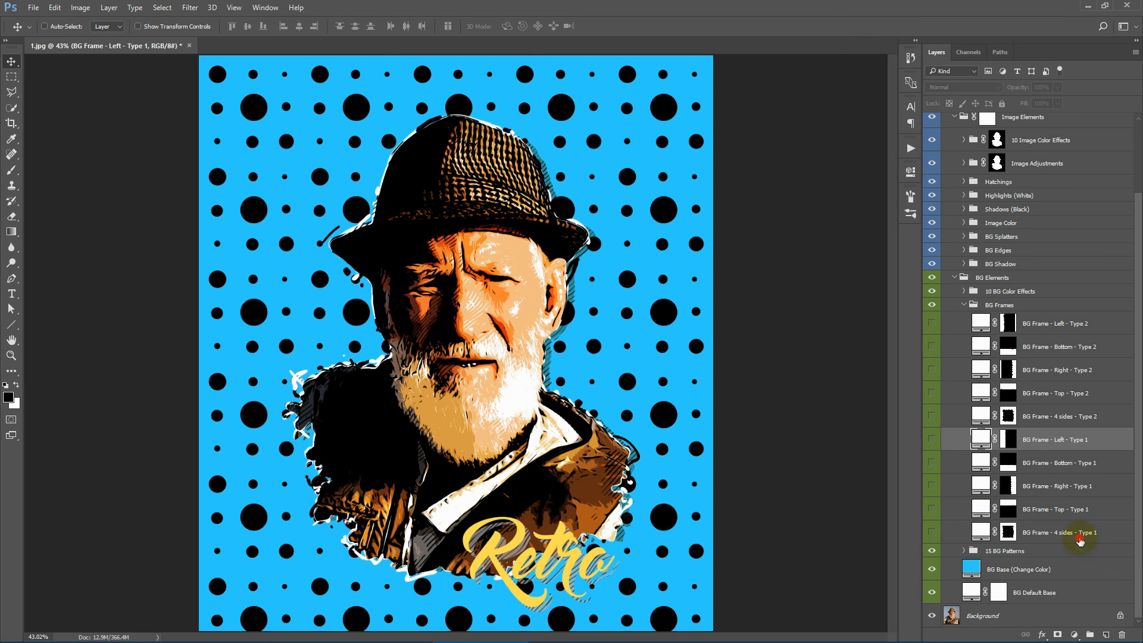
Step: Make the BG Frame - 4 sides - Type 1 layer visible again and select its layer mask
{"action": "left_click", "coordinate": [1080, 541]}
{"action": "left_click", "coordinate": [931, 533]}
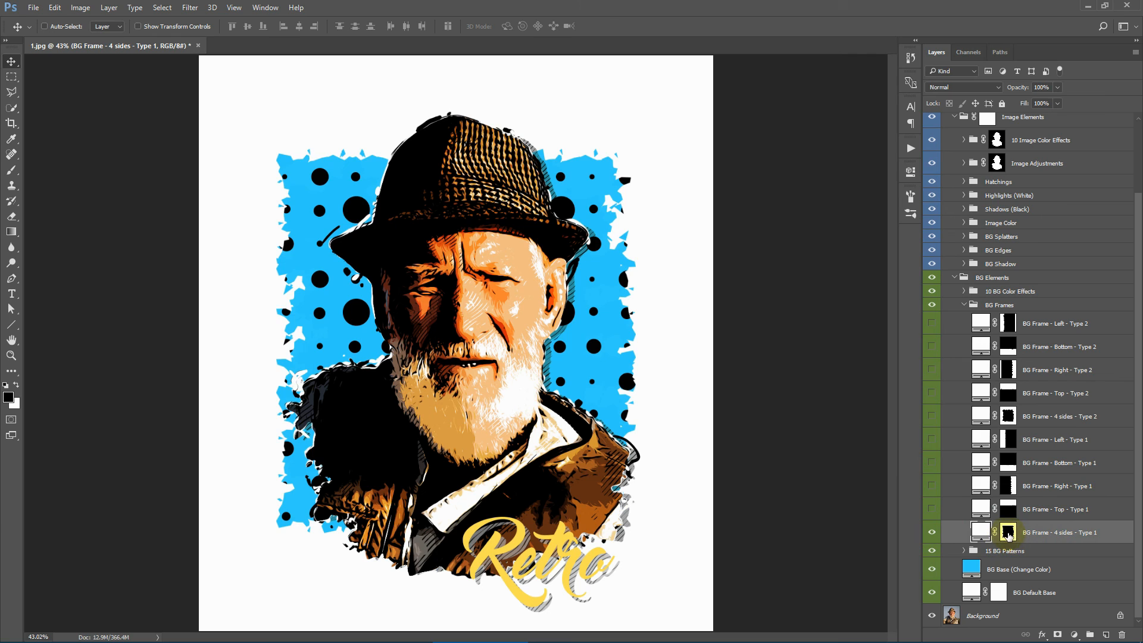
{"action": "left_click", "coordinate": [1007, 534]}
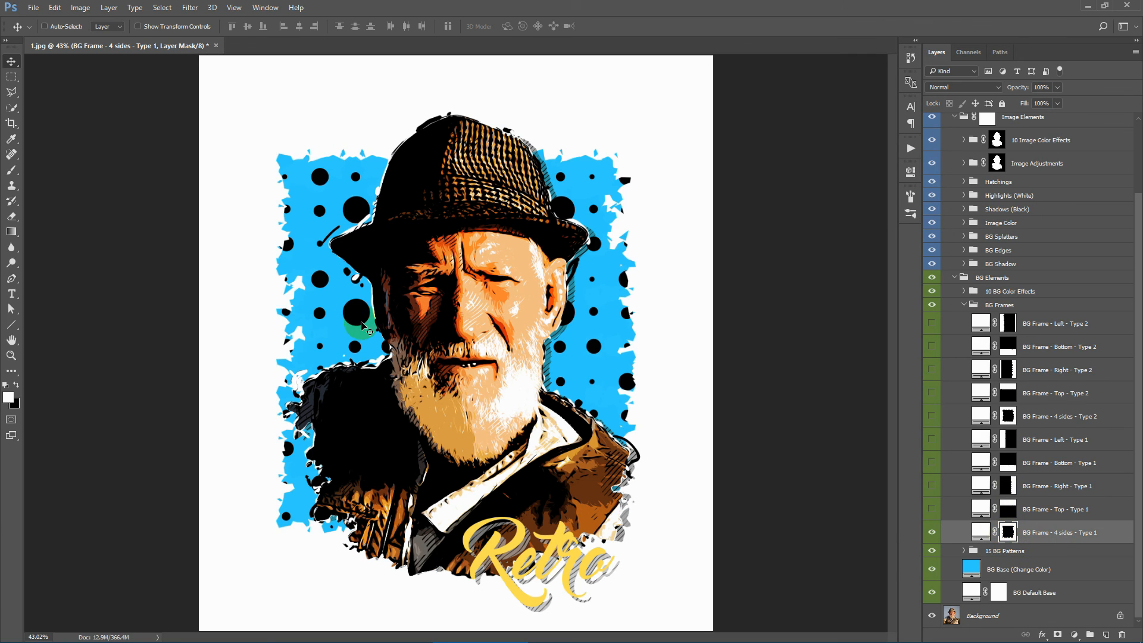
Step: Paint white on the frame mask with Vector Art - Background Brush 1 to hide the background's upper part and lower edges around the portrait
{"action": "left_click", "coordinate": [11, 170]}
{"action": "left_click", "coordinate": [50, 26]}
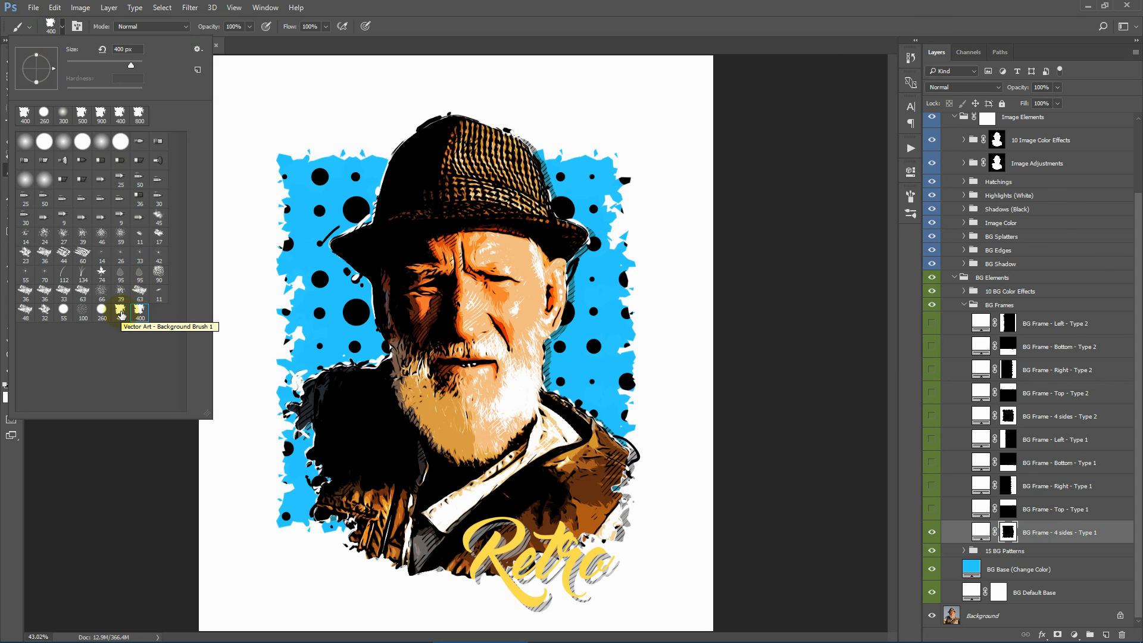
{"action": "left_click", "coordinate": [121, 310]}
{"action": "left_click", "coordinate": [677, 6]}
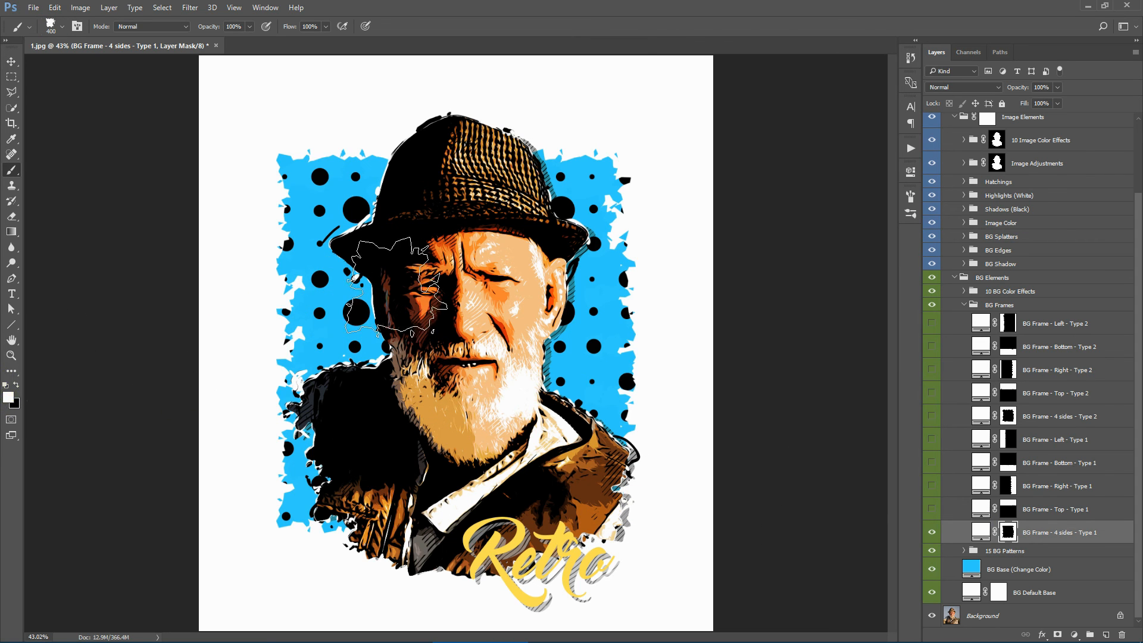
{"action": "mouse_move", "coordinate": [280, 301]}
{"action": "left_mouse_down"}
{"action": "mouse_move", "coordinate": [309, 278]}
{"action": "mouse_move", "coordinate": [310, 209]}
{"action": "mouse_move", "coordinate": [340, 155]}
{"action": "mouse_move", "coordinate": [297, 141]}
{"action": "mouse_move", "coordinate": [275, 280]}
{"action": "mouse_move", "coordinate": [493, 170]}
{"action": "mouse_move", "coordinate": [591, 140]}
{"action": "mouse_move", "coordinate": [262, 297]}
{"action": "mouse_move", "coordinate": [613, 138]}
{"action": "mouse_move", "coordinate": [470, 250]}
{"action": "left_mouse_up"}
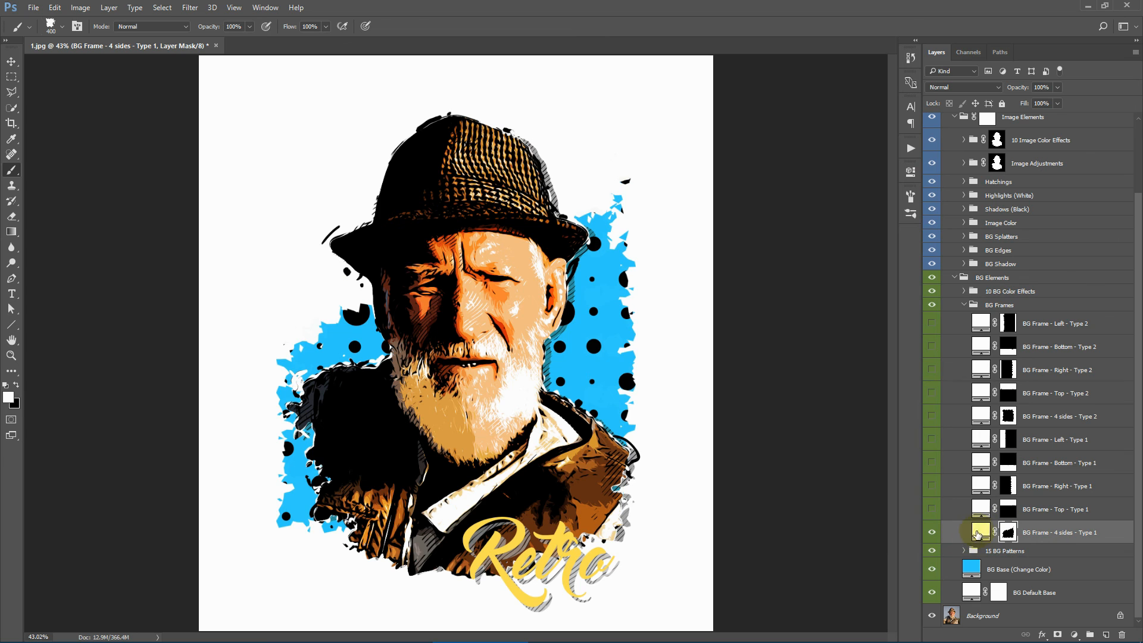
{"action": "mouse_move", "coordinate": [586, 390]}
{"action": "left_mouse_down"}
{"action": "mouse_move", "coordinate": [651, 339]}
{"action": "mouse_move", "coordinate": [286, 548]}
{"action": "mouse_move", "coordinate": [671, 398]}
{"action": "mouse_move", "coordinate": [382, 575]}
{"action": "mouse_move", "coordinate": [642, 500]}
{"action": "mouse_move", "coordinate": [128, 341]}
{"action": "left_mouse_up"}
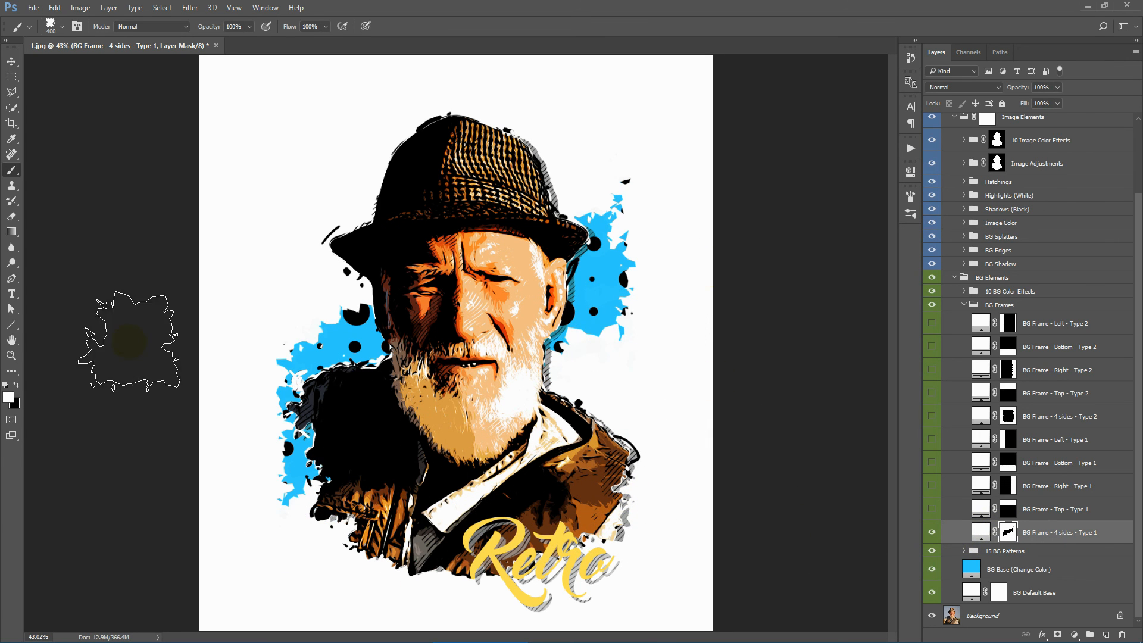
Step: Paint black on the frame mask to reveal more polka-dot background on both sides of the man, and select the BG Frames group
{"action": "left_click", "coordinate": [16, 385]}
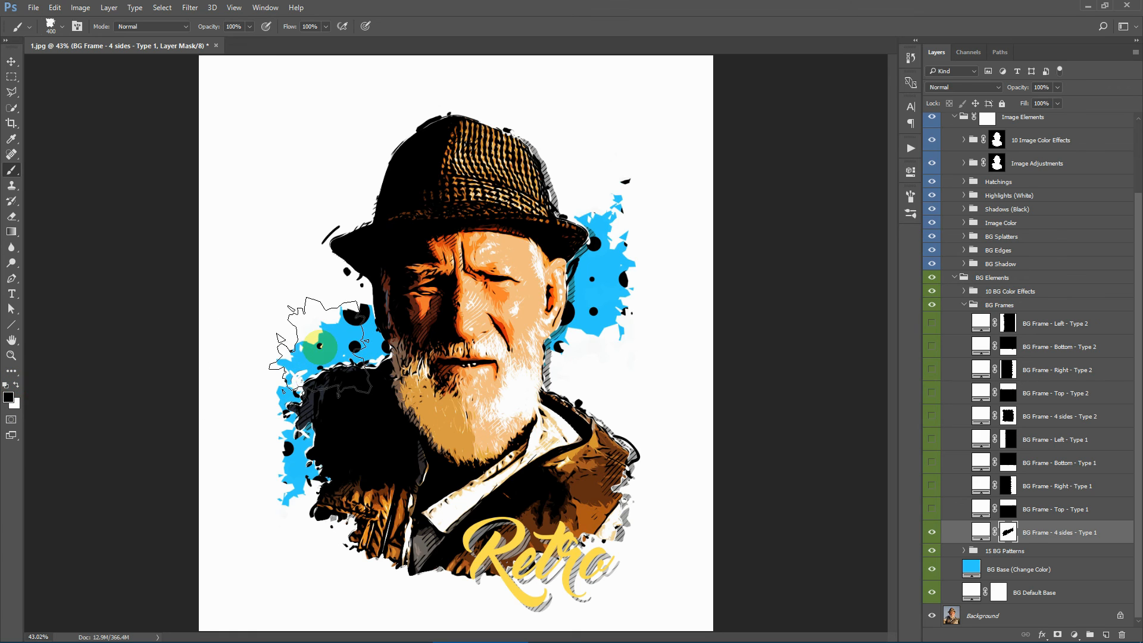
{"action": "mouse_move", "coordinate": [280, 338]}
{"action": "left_mouse_down"}
{"action": "mouse_move", "coordinate": [280, 298]}
{"action": "mouse_move", "coordinate": [305, 364]}
{"action": "mouse_move", "coordinate": [291, 302]}
{"action": "mouse_move", "coordinate": [334, 250]}
{"action": "mouse_move", "coordinate": [310, 280]}
{"action": "mouse_move", "coordinate": [339, 337]}
{"action": "mouse_move", "coordinate": [357, 256]}
{"action": "mouse_move", "coordinate": [375, 244]}
{"action": "left_mouse_up"}
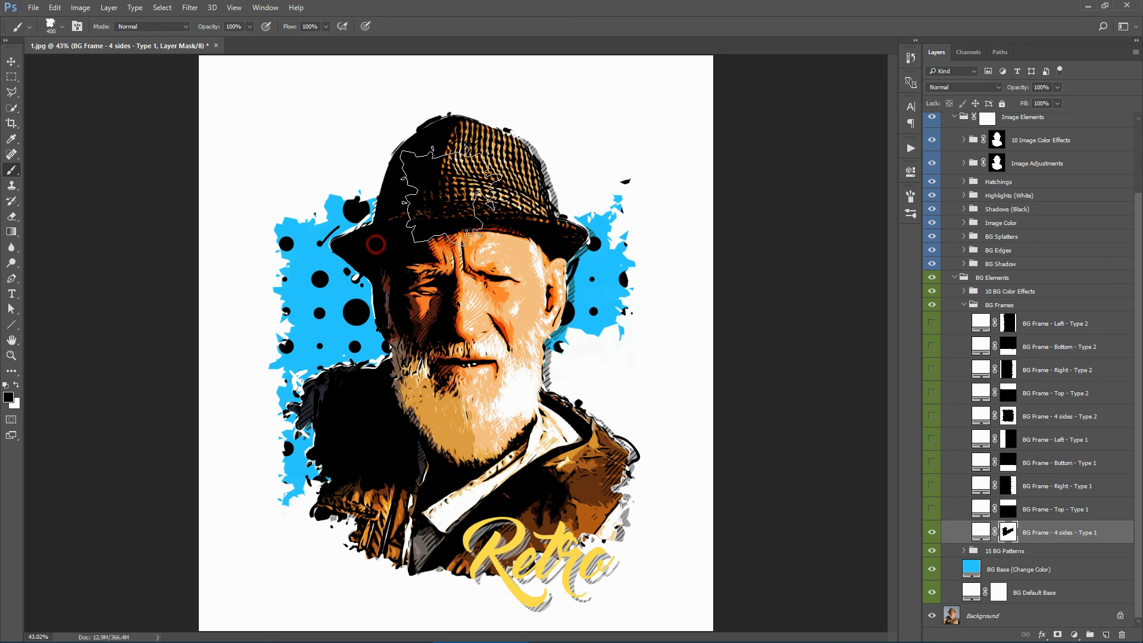
{"action": "mouse_move", "coordinate": [565, 153]}
{"action": "left_mouse_down"}
{"action": "mouse_move", "coordinate": [587, 140]}
{"action": "mouse_move", "coordinate": [574, 339]}
{"action": "left_mouse_up"}
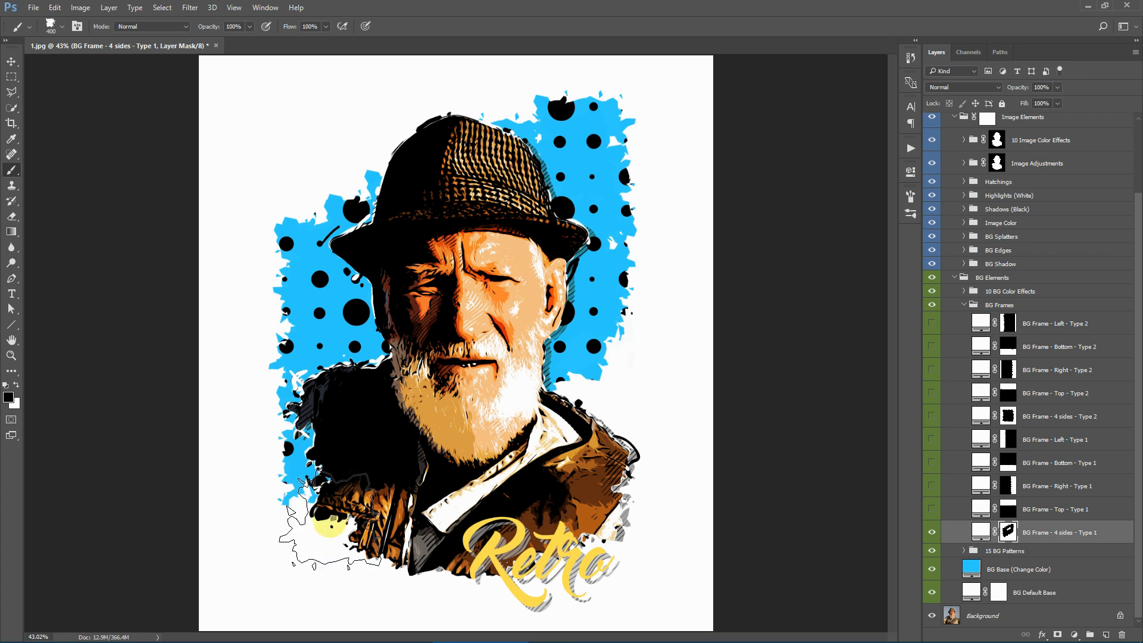
{"action": "mouse_move", "coordinate": [329, 524]}
{"action": "left_mouse_down"}
{"action": "mouse_move", "coordinate": [351, 479]}
{"action": "mouse_move", "coordinate": [342, 467]}
{"action": "left_mouse_up"}
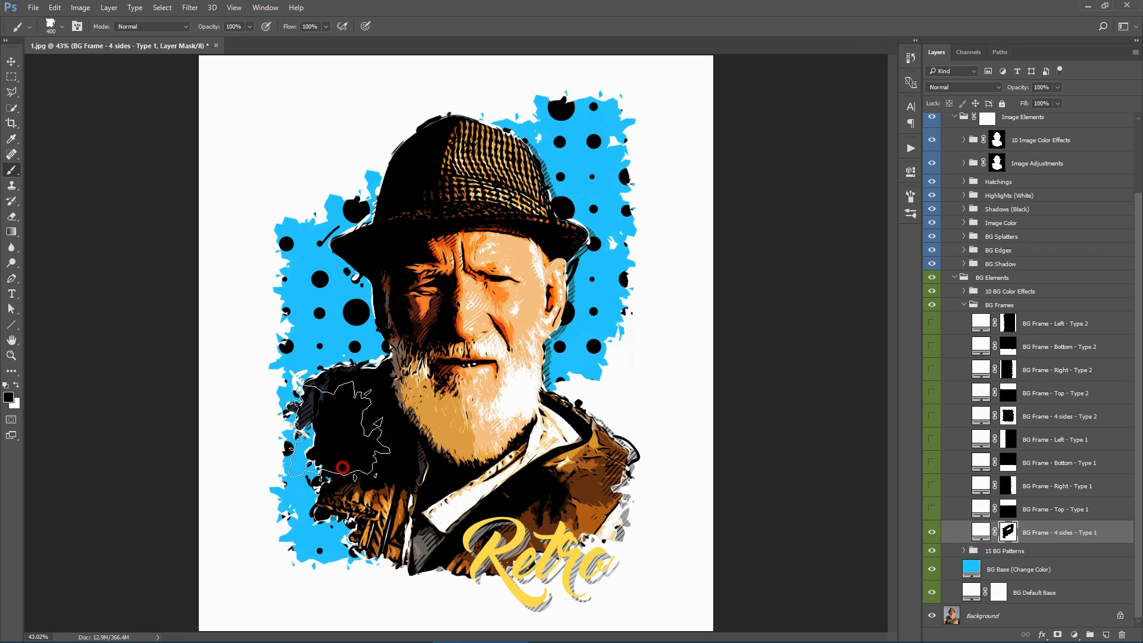
{"action": "left_click", "coordinate": [351, 349]}
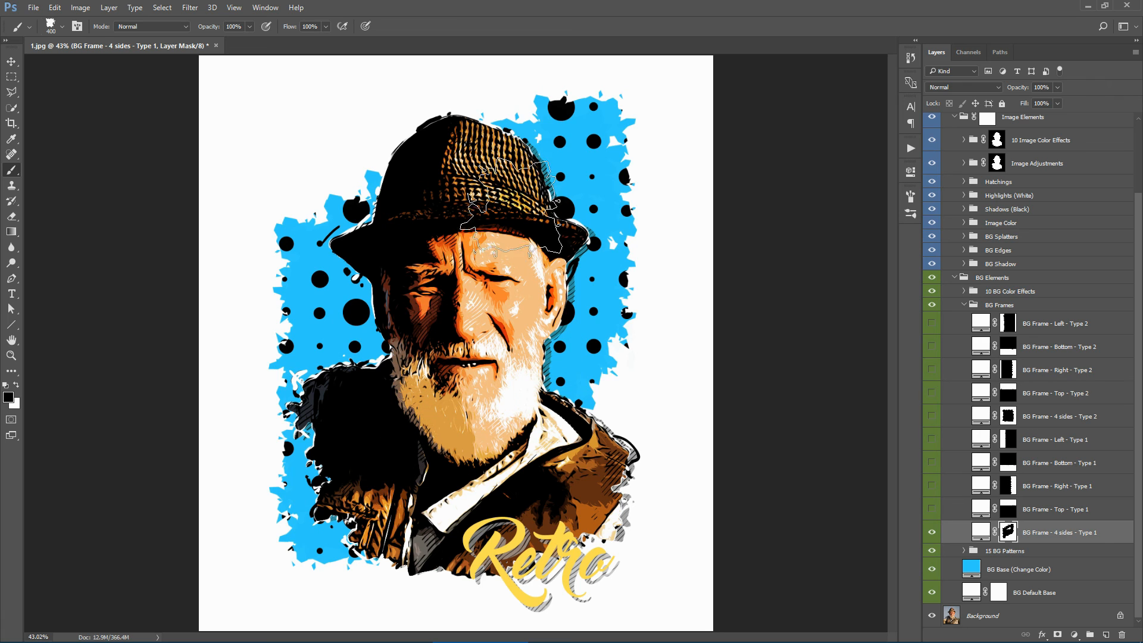
{"action": "left_click", "coordinate": [968, 348]}
{"action": "left_click", "coordinate": [970, 307]}
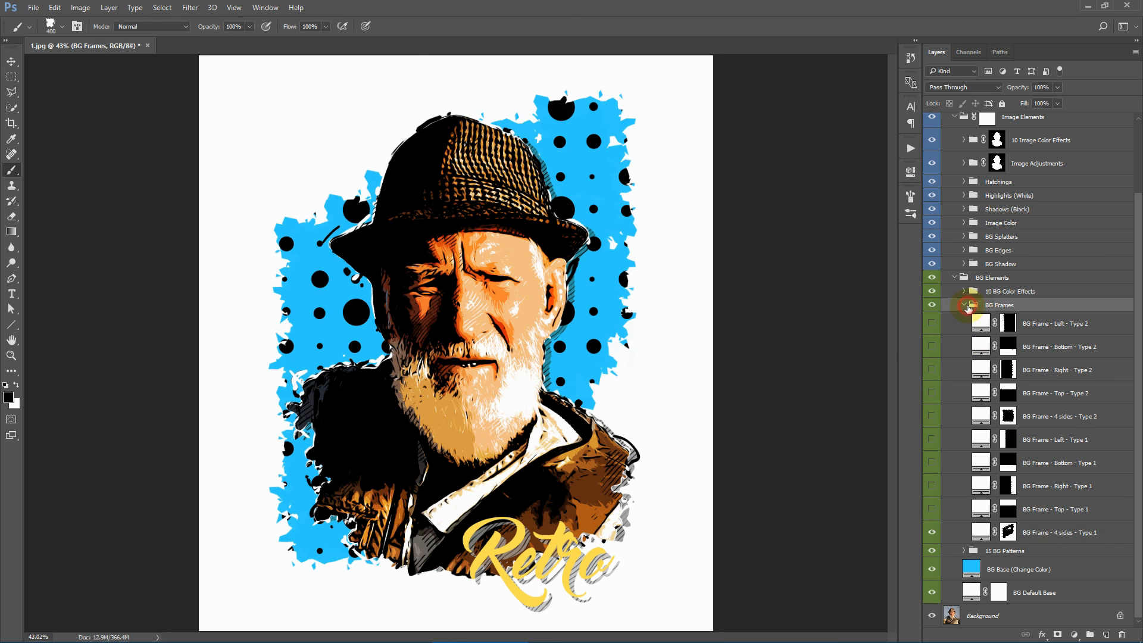
Step: Collapse the BG Frames group and expand the 10 BG Color Effects group
{"action": "left_click", "coordinate": [965, 308]}
{"action": "left_click", "coordinate": [967, 378]}
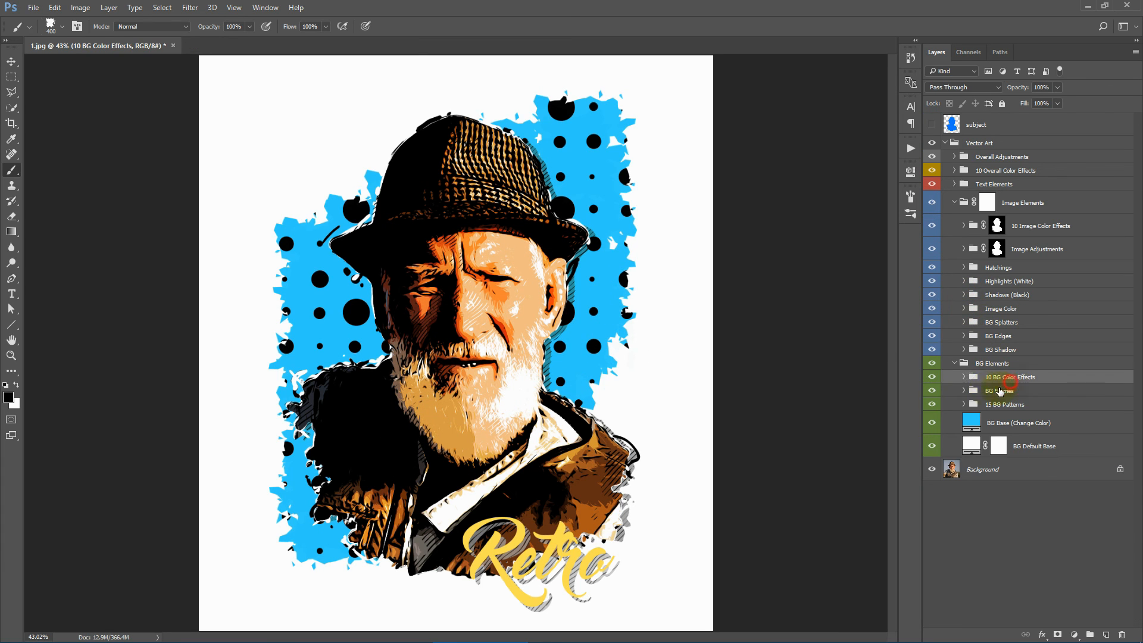
{"action": "left_click", "coordinate": [964, 381]}
{"action": "scroll", "coordinate": [938, 374], "scroll_direction": "down", "scroll_amount": 3}
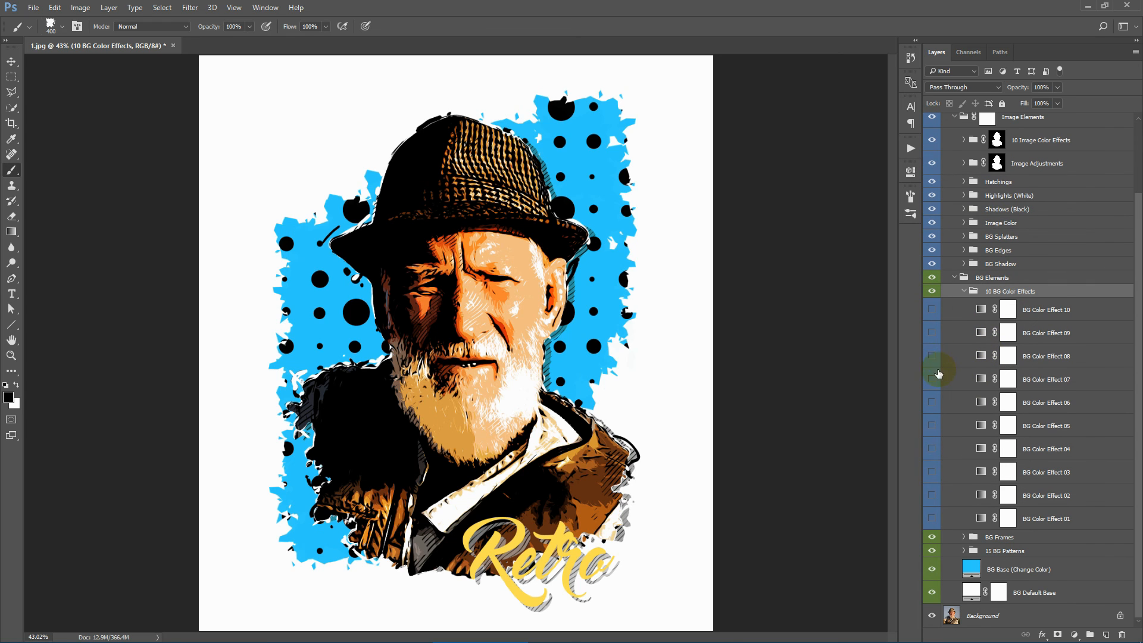
Step: Preview BG Color Effects 01 to 05 one at a time on the background, hiding each again
{"action": "left_click", "coordinate": [931, 518]}
{"action": "left_click", "coordinate": [931, 519]}
{"action": "left_click", "coordinate": [931, 499]}
{"action": "left_click", "coordinate": [931, 497]}
{"action": "left_click", "coordinate": [931, 473]}
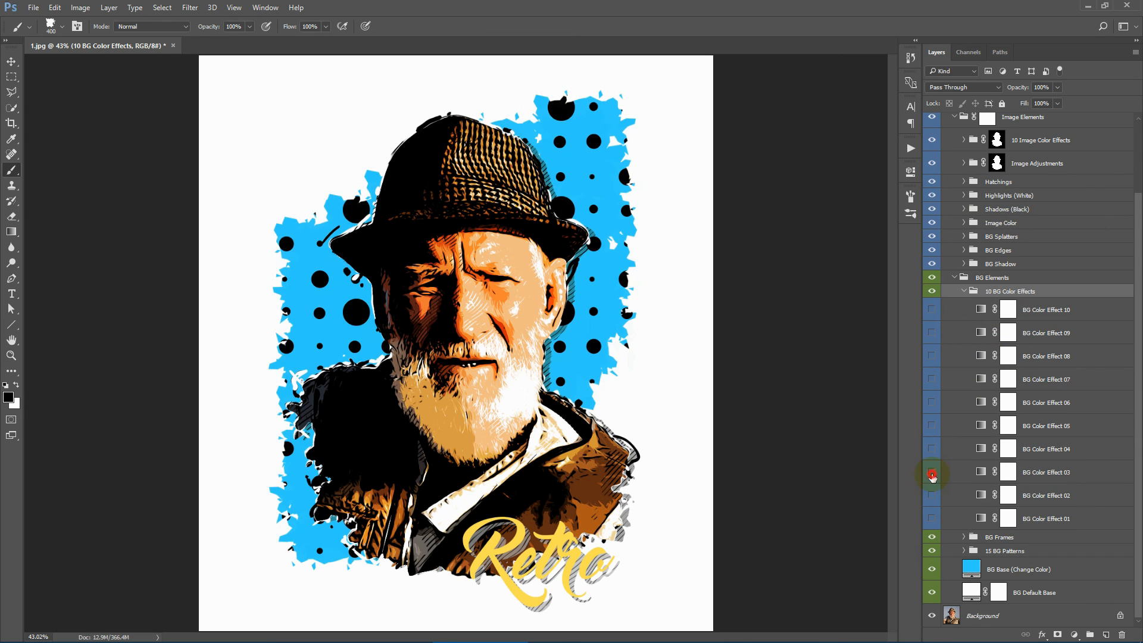
{"action": "left_click", "coordinate": [931, 471]}
{"action": "left_click", "coordinate": [932, 449]}
{"action": "left_click", "coordinate": [932, 449]}
{"action": "left_click", "coordinate": [931, 425]}
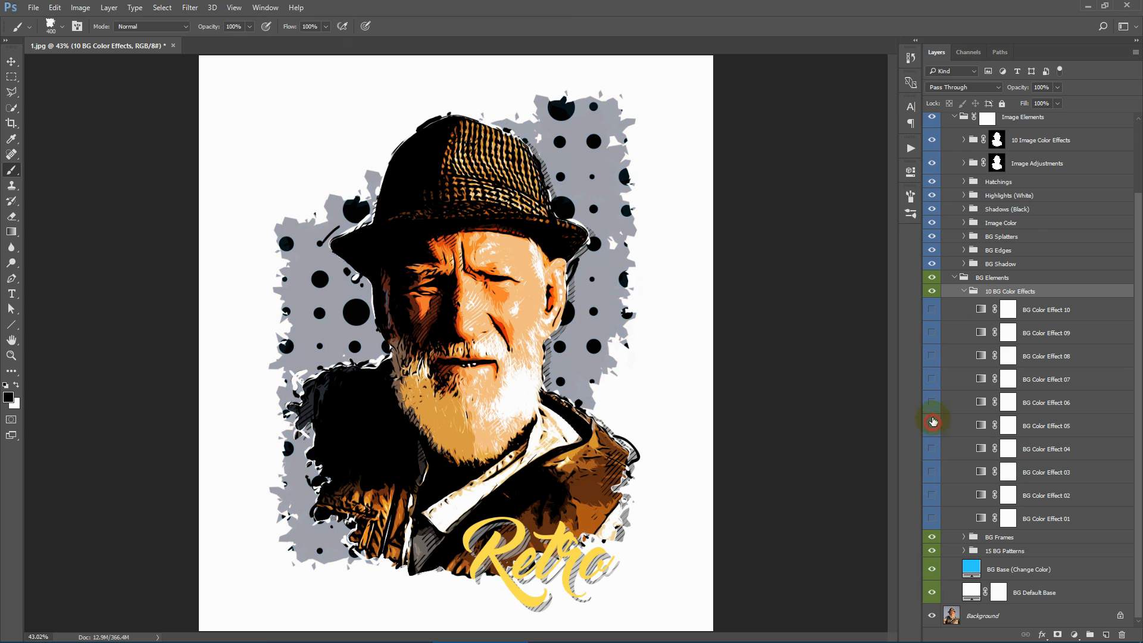
{"action": "left_click", "coordinate": [932, 425]}
Step: Preview BG Color Effects 06 to 10 on the background and hide them all again
{"action": "left_click", "coordinate": [932, 402]}
{"action": "left_click", "coordinate": [931, 402]}
{"action": "left_click", "coordinate": [931, 381]}
{"action": "left_click", "coordinate": [931, 357]}
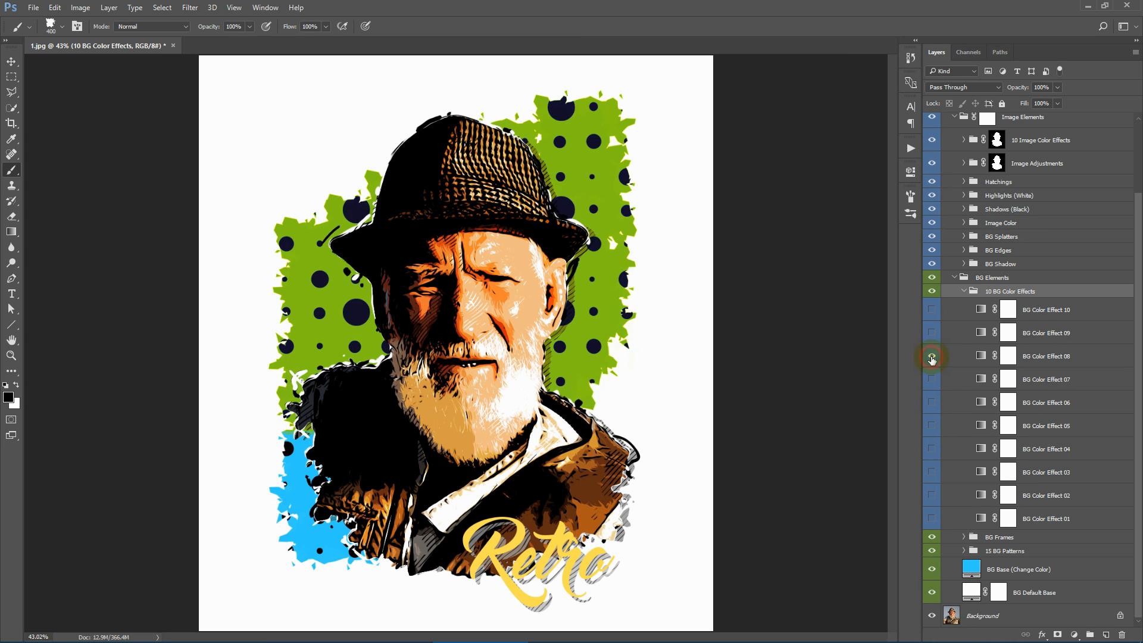
{"action": "left_click", "coordinate": [932, 356]}
{"action": "left_click", "coordinate": [932, 332]}
{"action": "left_click", "coordinate": [934, 310]}
{"action": "left_click", "coordinate": [931, 333]}
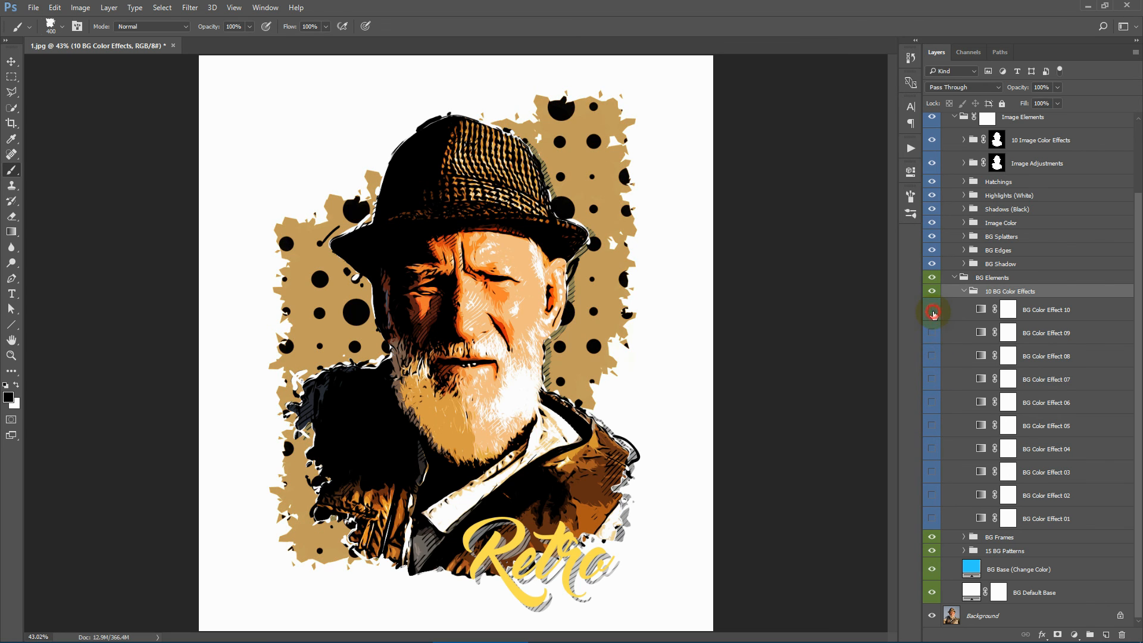
{"action": "left_click", "coordinate": [932, 310]}
Step: Collapse the 10 BG Color Effects group and select the Image Elements group
{"action": "left_click", "coordinate": [964, 291]}
{"action": "left_click", "coordinate": [961, 364]}
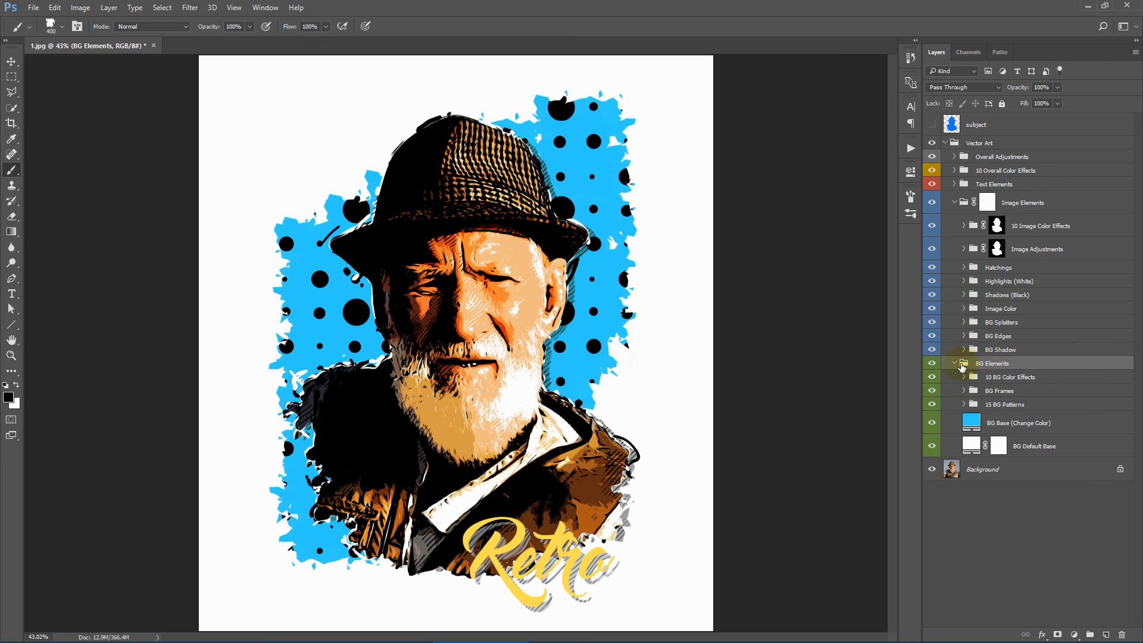
{"action": "left_click", "coordinate": [1038, 202]}
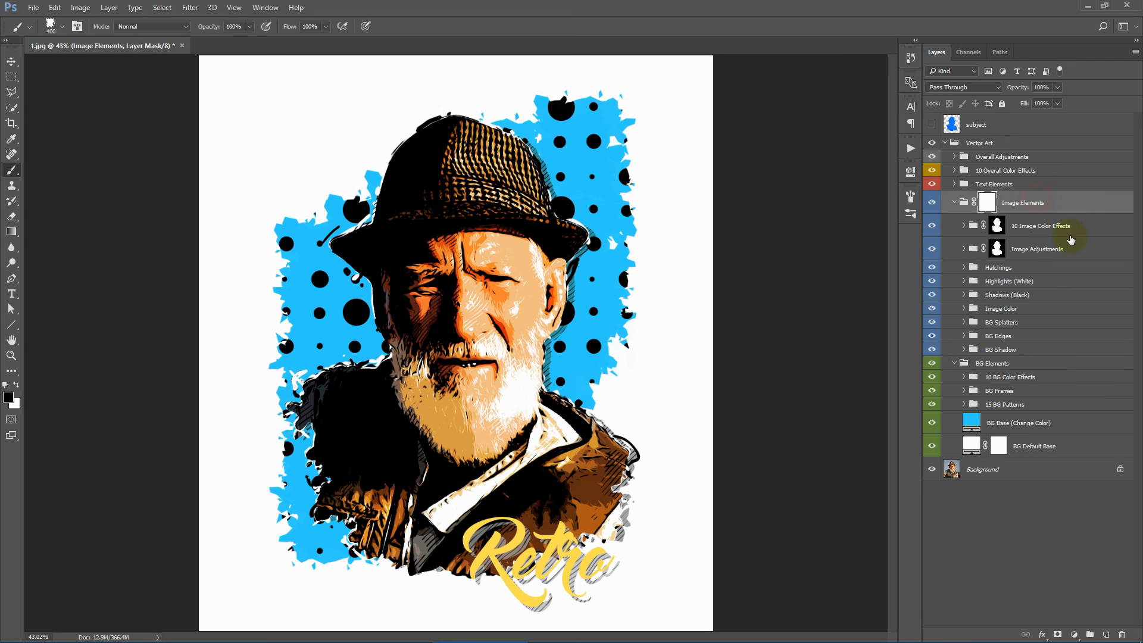
Step: Toggle the Image Elements group off and back on, and expand the BG Shadow group
{"action": "left_click", "coordinate": [932, 203]}
{"action": "left_click", "coordinate": [931, 203]}
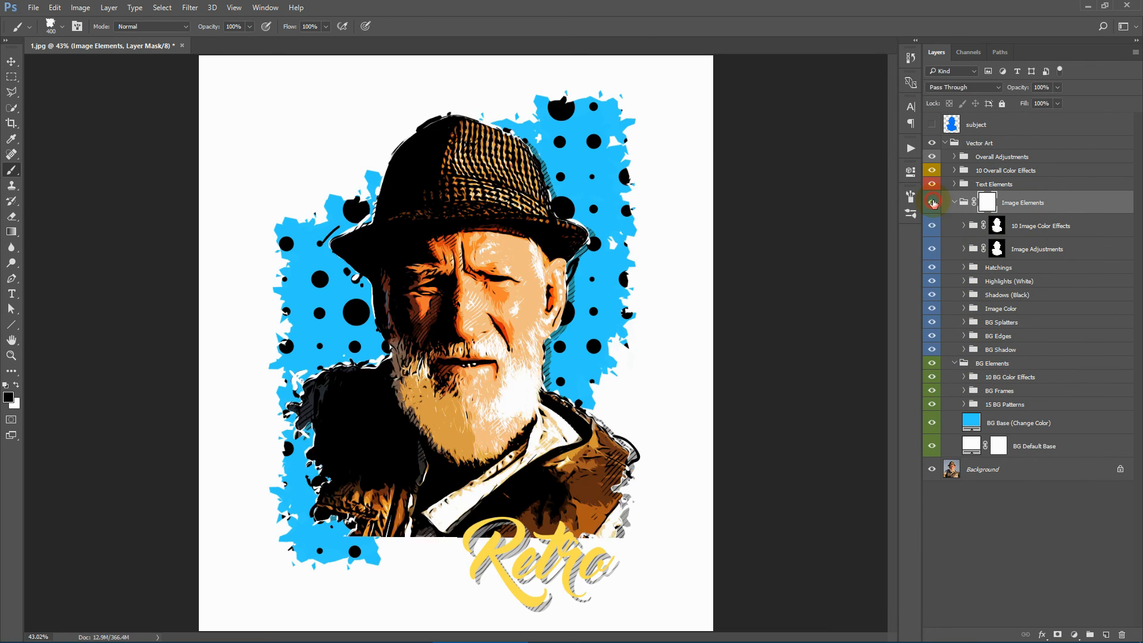
{"action": "left_click", "coordinate": [1029, 355]}
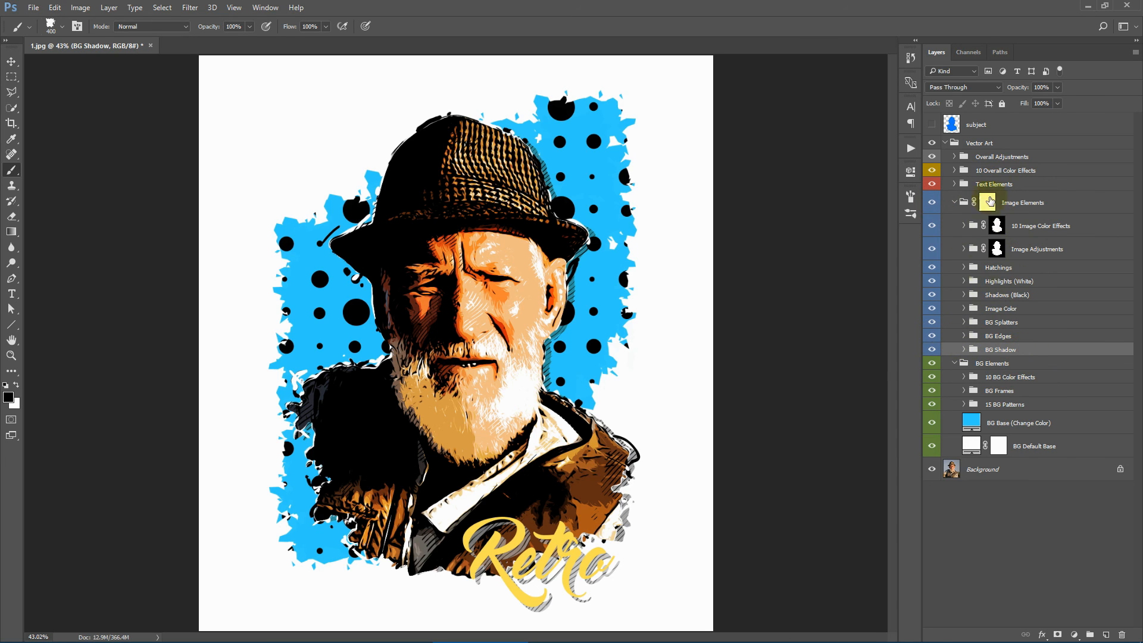
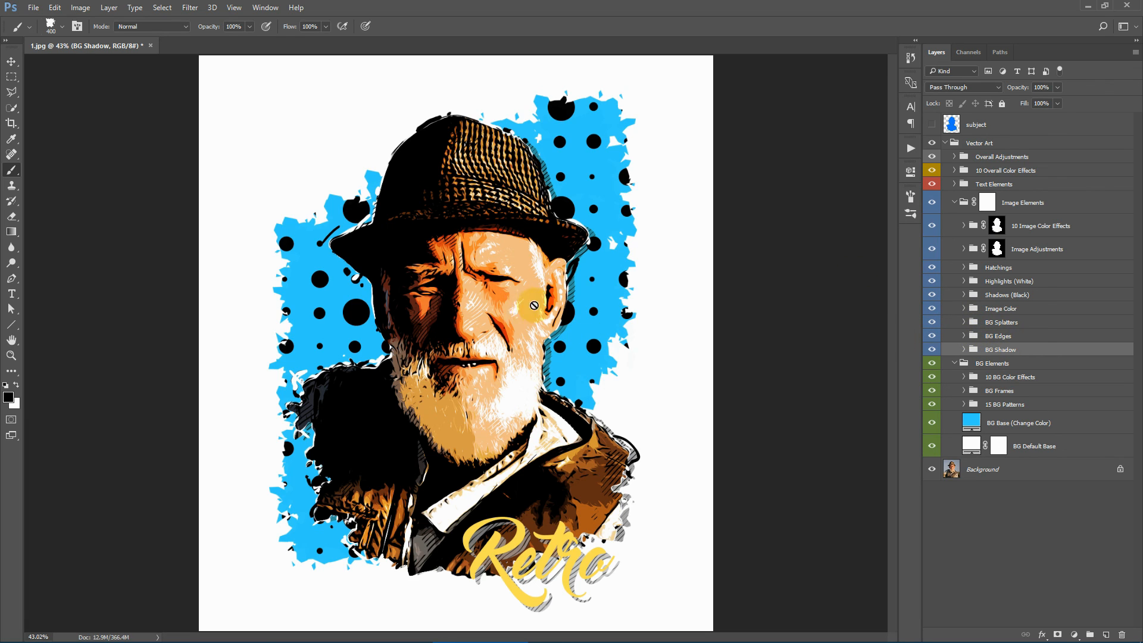
{"action": "left_click", "coordinate": [963, 350]}
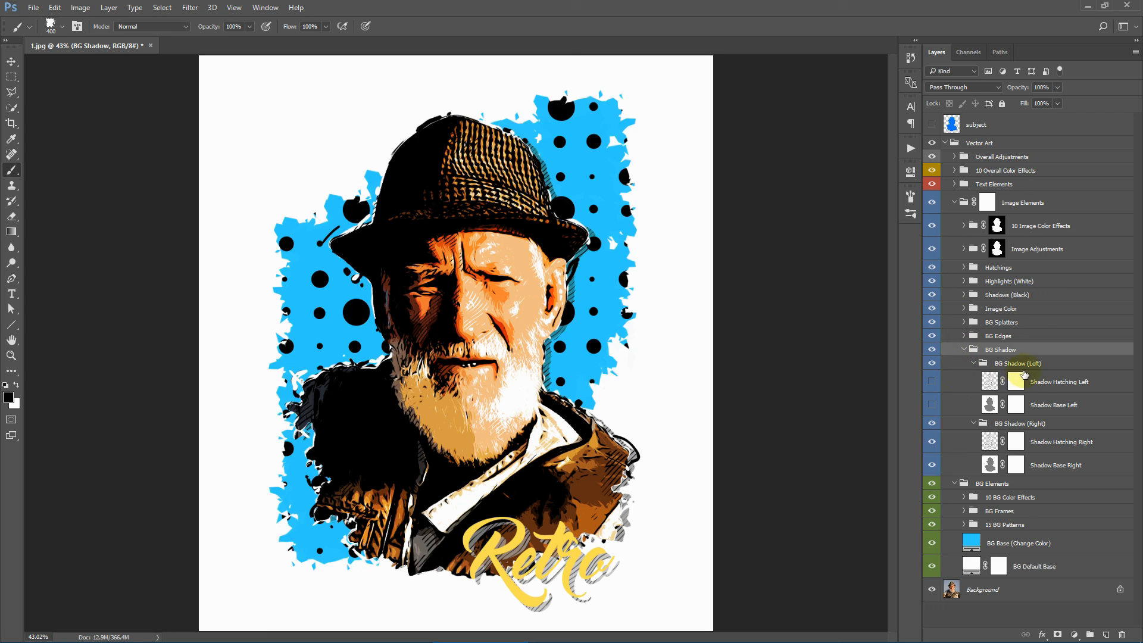
Step: Preview the left shadow's hatching and base with the right shadow hidden, and switch back to the right shadow only
{"action": "left_click", "coordinate": [953, 423]}
{"action": "left_click", "coordinate": [931, 423]}
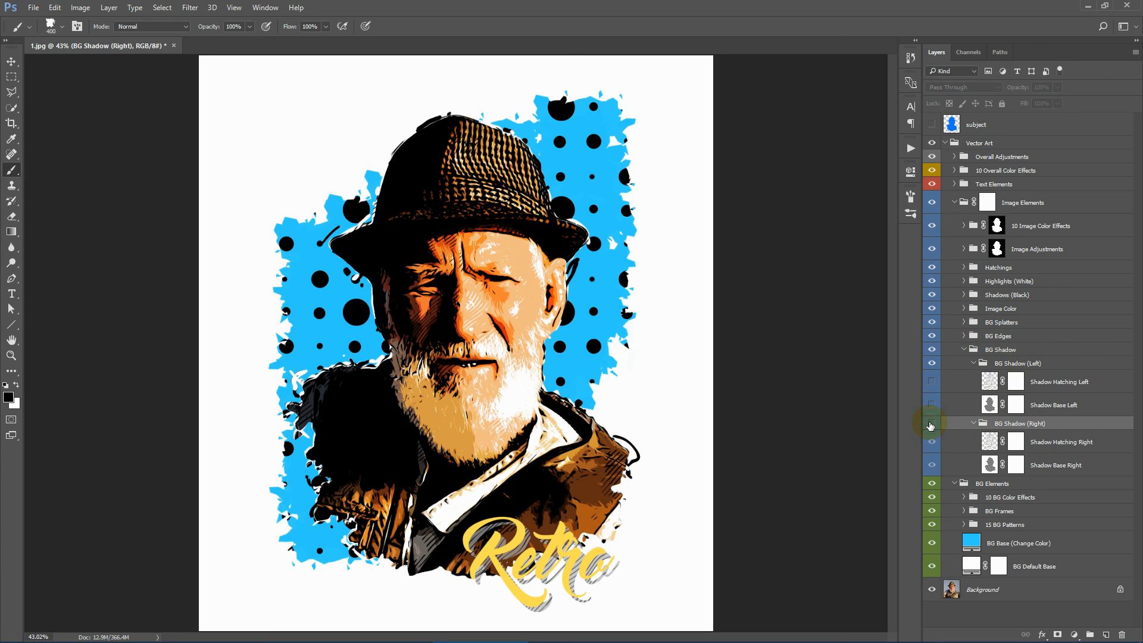
{"action": "left_click", "coordinate": [931, 382]}
{"action": "left_click", "coordinate": [932, 405]}
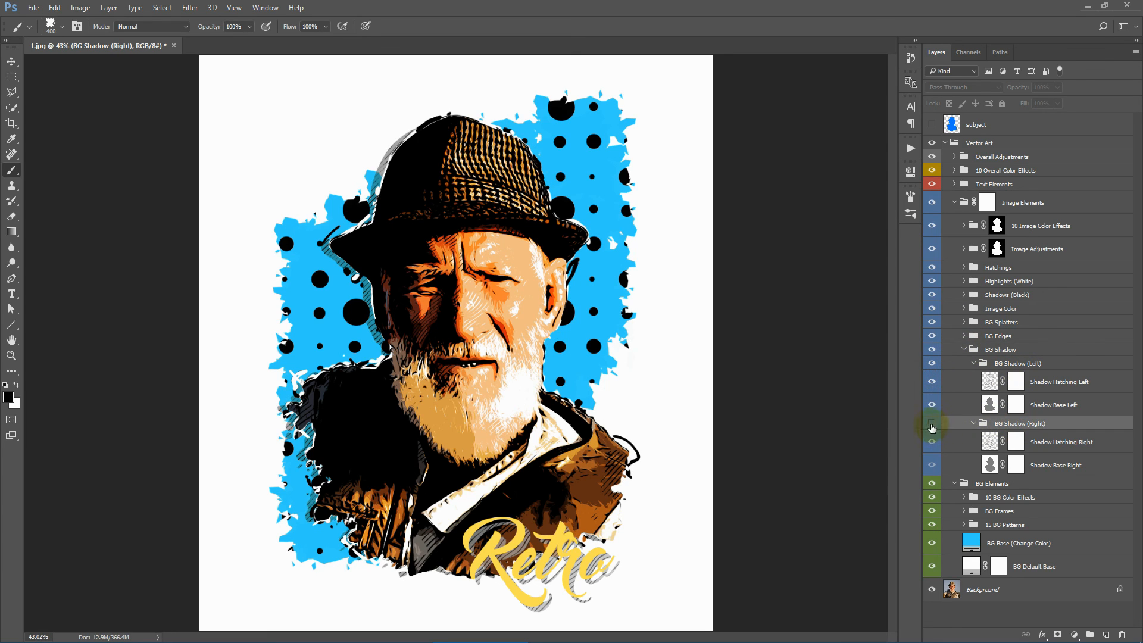
{"action": "left_click", "coordinate": [931, 424]}
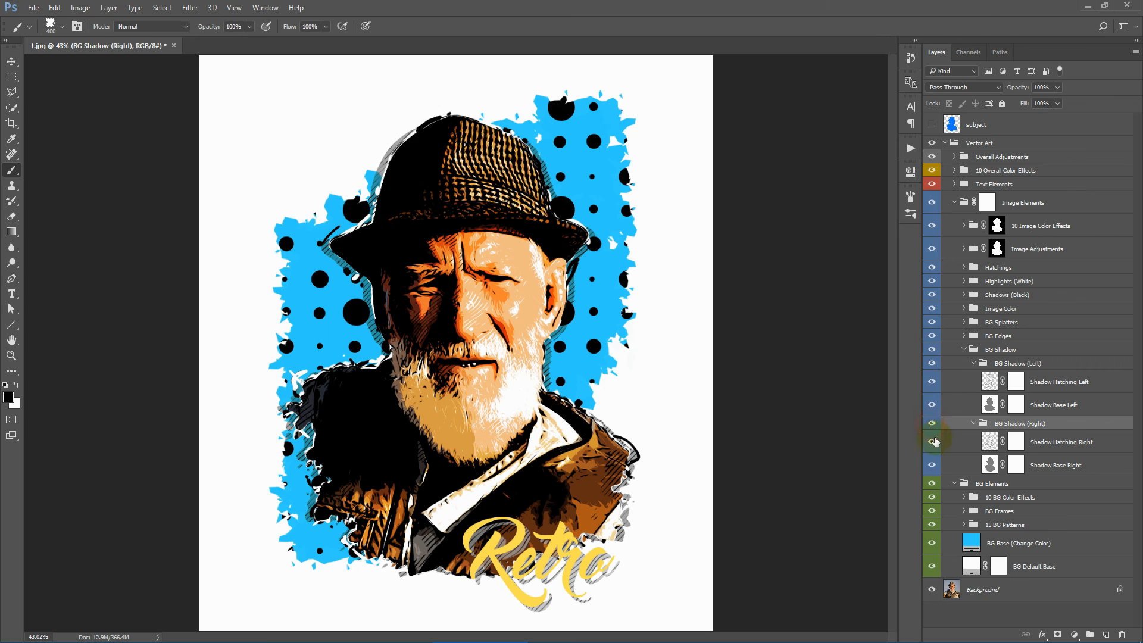
{"action": "left_click", "coordinate": [931, 404]}
Step: Collapse the left and right shadow subgroups and the BG Shadow group, and select the BG Edges group
{"action": "left_click", "coordinate": [968, 363]}
{"action": "left_click", "coordinate": [974, 364]}
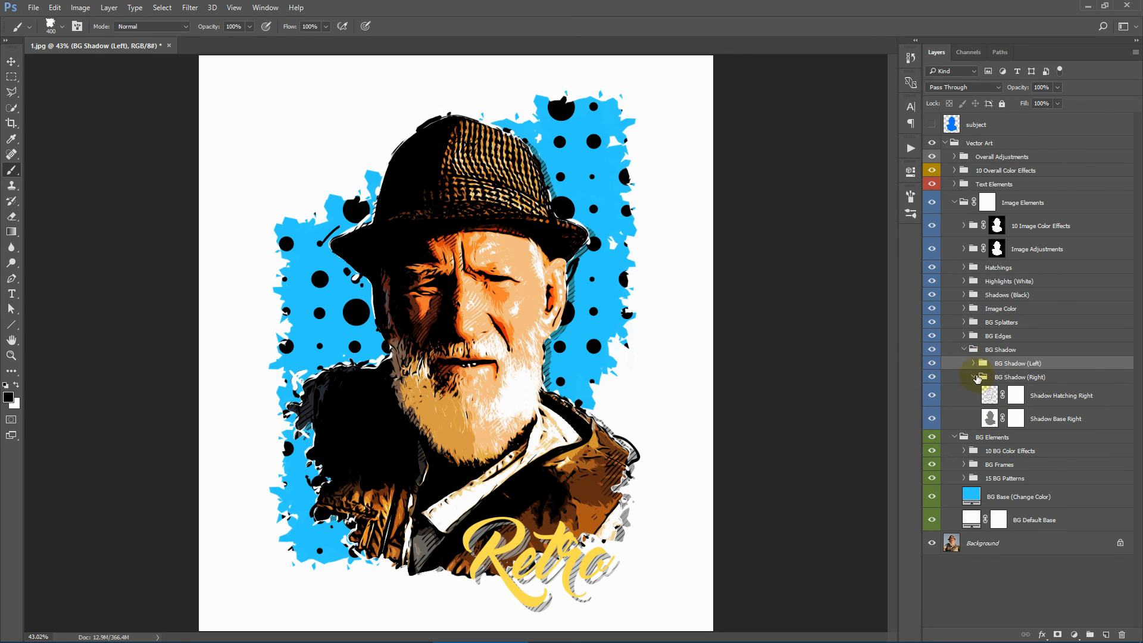
{"action": "left_click", "coordinate": [974, 377]}
{"action": "left_click", "coordinate": [1006, 335]}
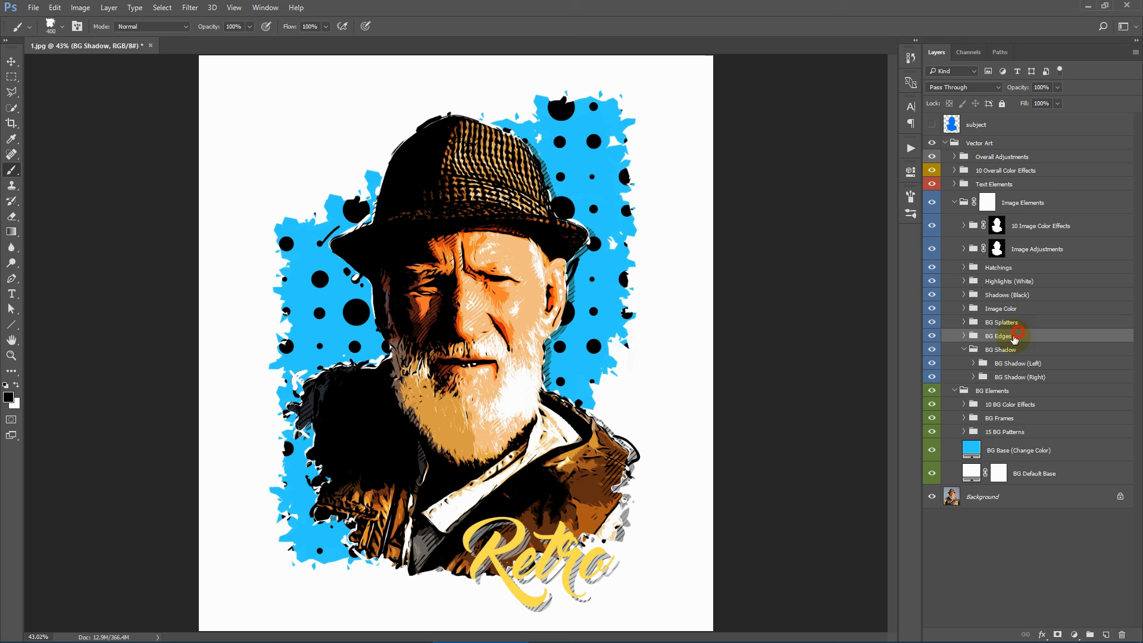
{"action": "left_click", "coordinate": [964, 350]}
Step: Preview the BG Edges group and its black and white edge layers by toggling their visibility off and on
{"action": "left_click", "coordinate": [932, 336]}
{"action": "left_click", "coordinate": [932, 336]}
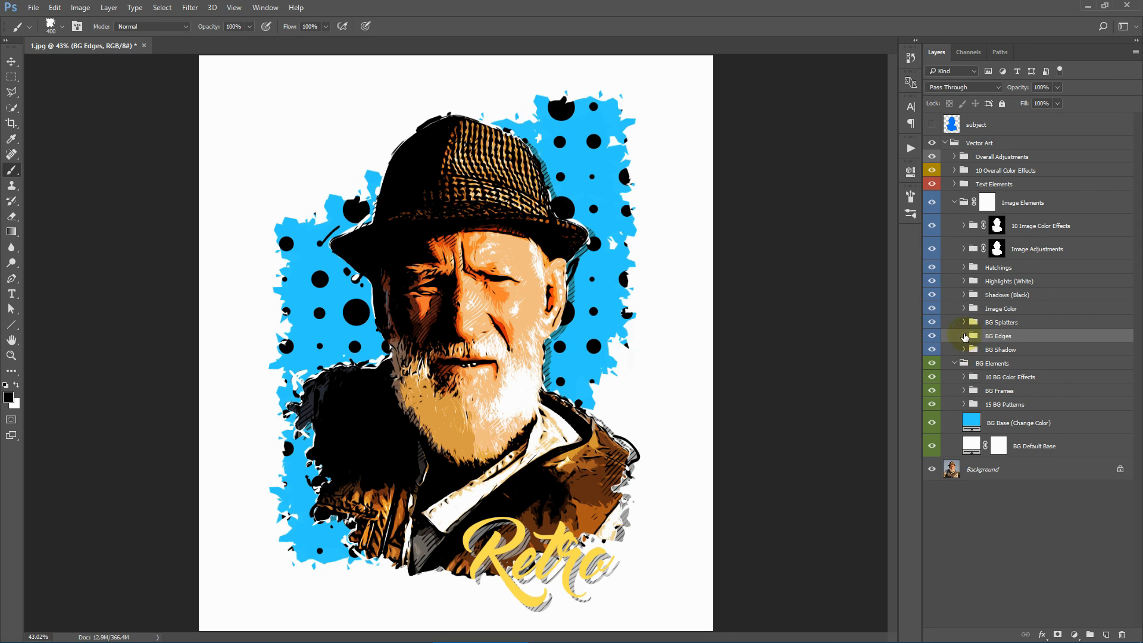
{"action": "left_click", "coordinate": [964, 336]}
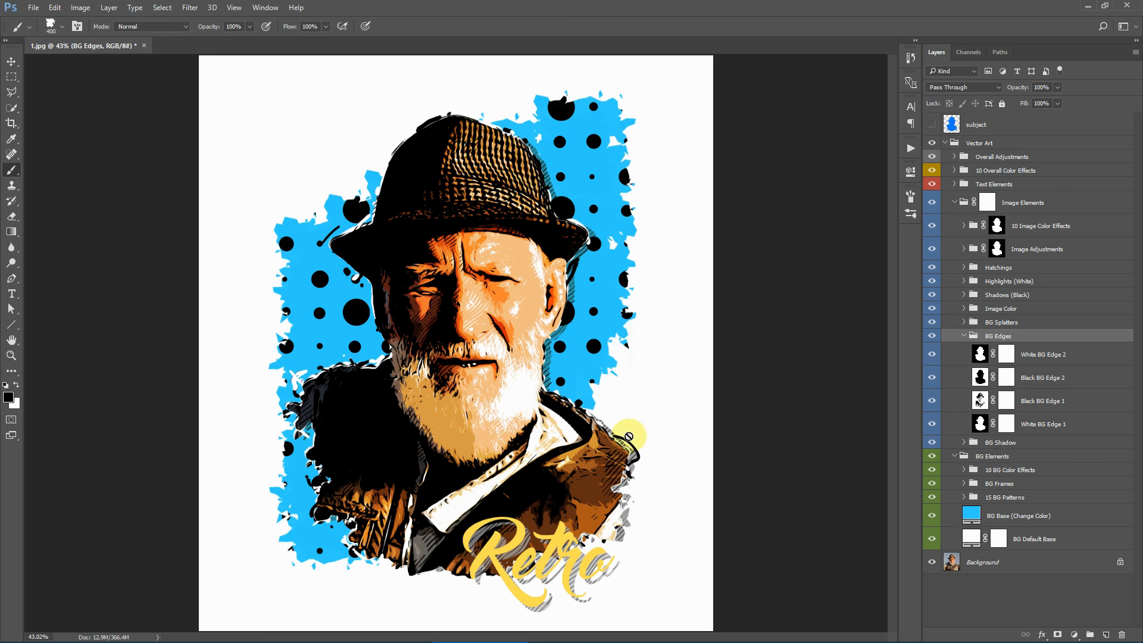
{"action": "left_click", "coordinate": [932, 400]}
{"action": "left_click", "coordinate": [934, 356]}
{"action": "left_click", "coordinate": [933, 378]}
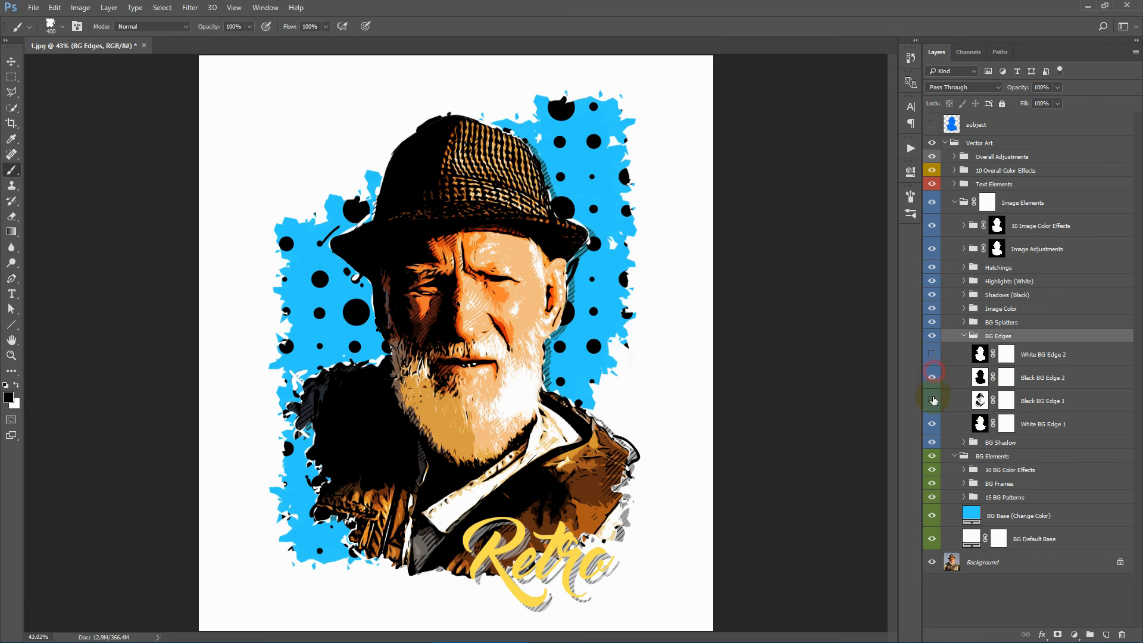
{"action": "left_click", "coordinate": [932, 401]}
{"action": "left_click", "coordinate": [933, 356]}
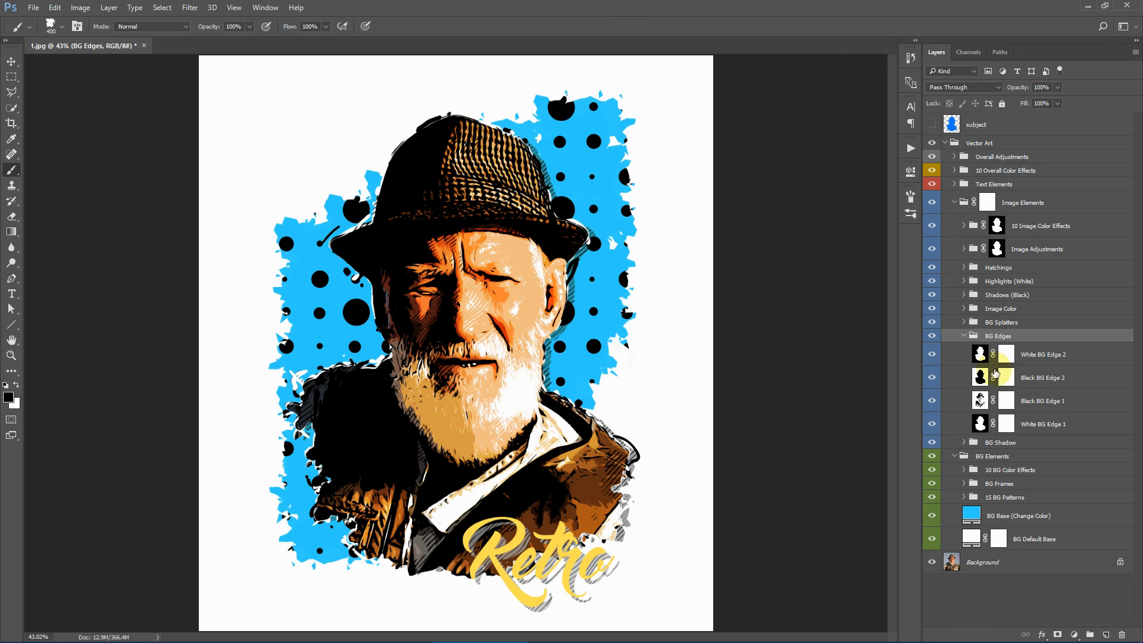
{"action": "left_click", "coordinate": [930, 356]}
{"action": "left_click", "coordinate": [929, 355]}
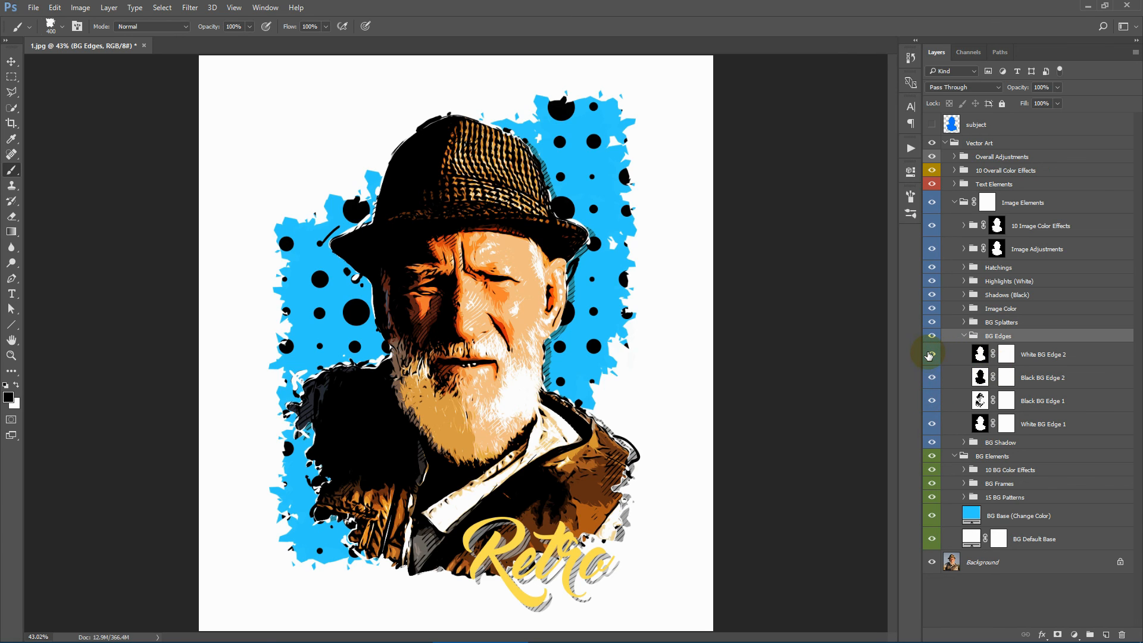
Step: Target the White BG Edge 2 layer mask and choose a round brush of size 260
{"action": "left_click", "coordinate": [1003, 356]}
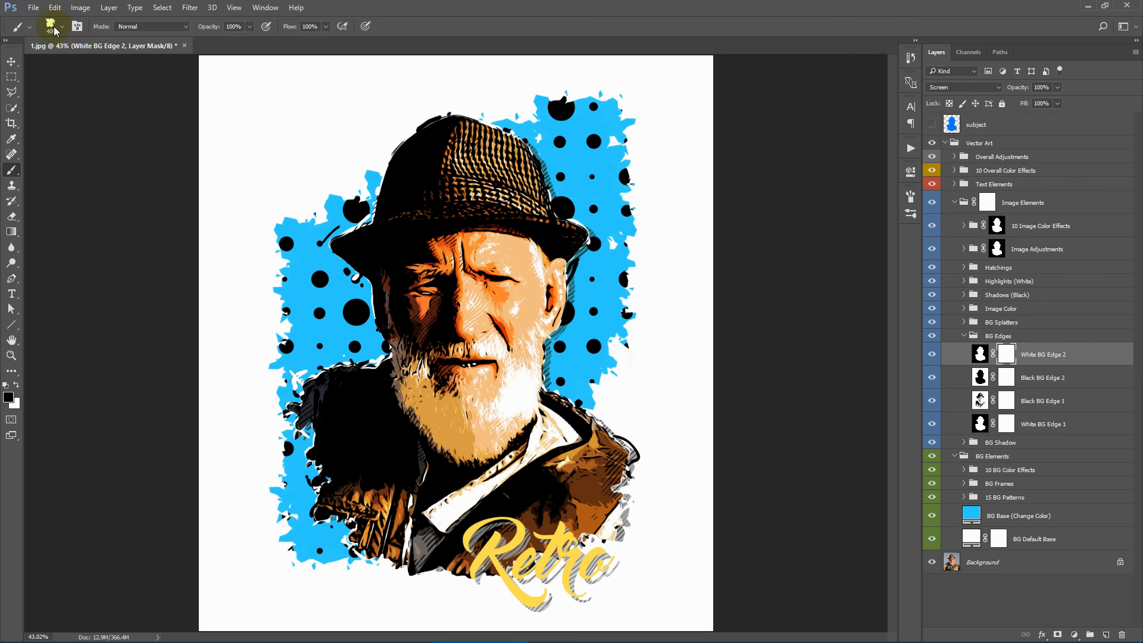
{"action": "left_click", "coordinate": [55, 31]}
{"action": "double_click", "coordinate": [105, 313]}
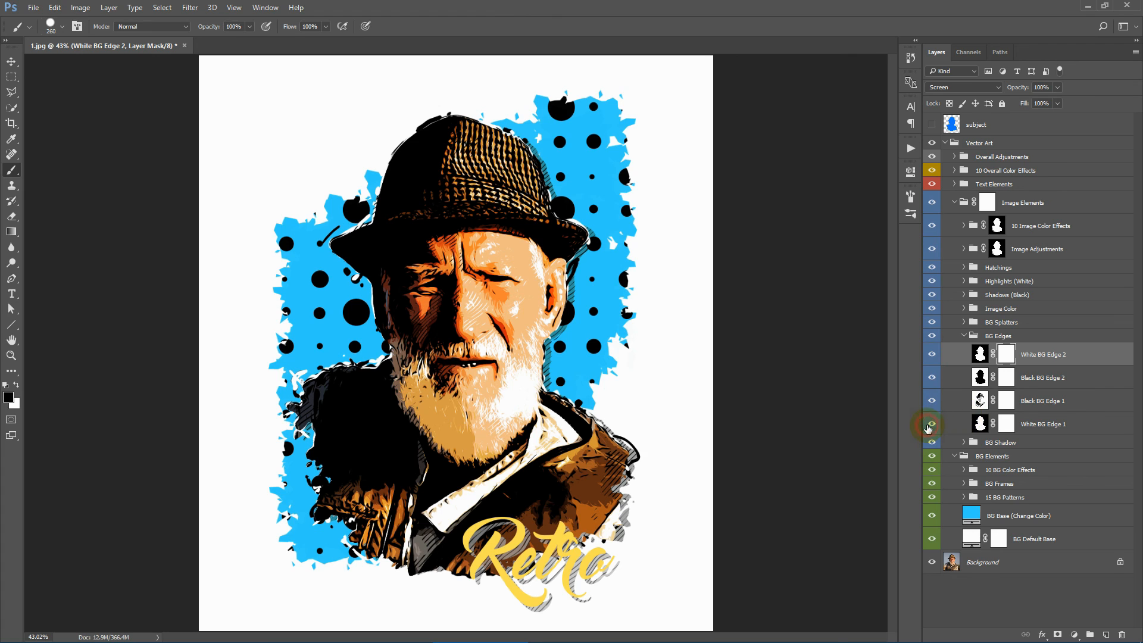
Step: Paint black on the White BG Edge 1 layer mask beside the man's ear, beard and shoulder to hide the white edge
{"action": "left_click", "coordinate": [1006, 423]}
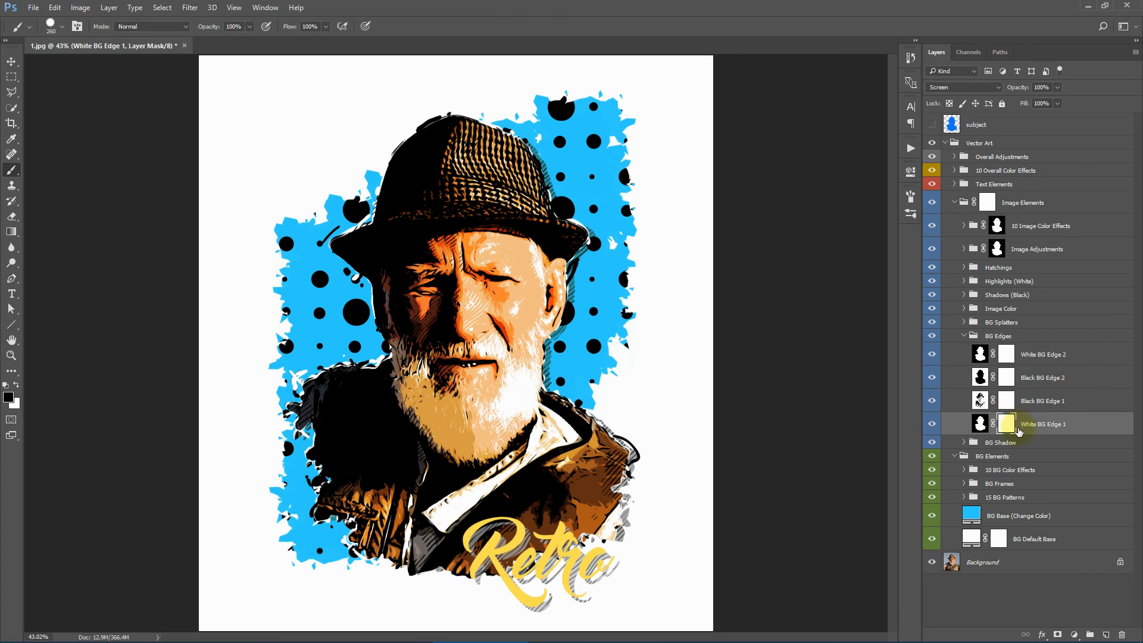
{"action": "mouse_move", "coordinate": [526, 338]}
{"action": "left_mouse_down"}
{"action": "mouse_move", "coordinate": [531, 378]}
{"action": "mouse_move", "coordinate": [561, 298]}
{"action": "mouse_move", "coordinate": [631, 424]}
{"action": "mouse_move", "coordinate": [590, 408]}
{"action": "left_mouse_up"}
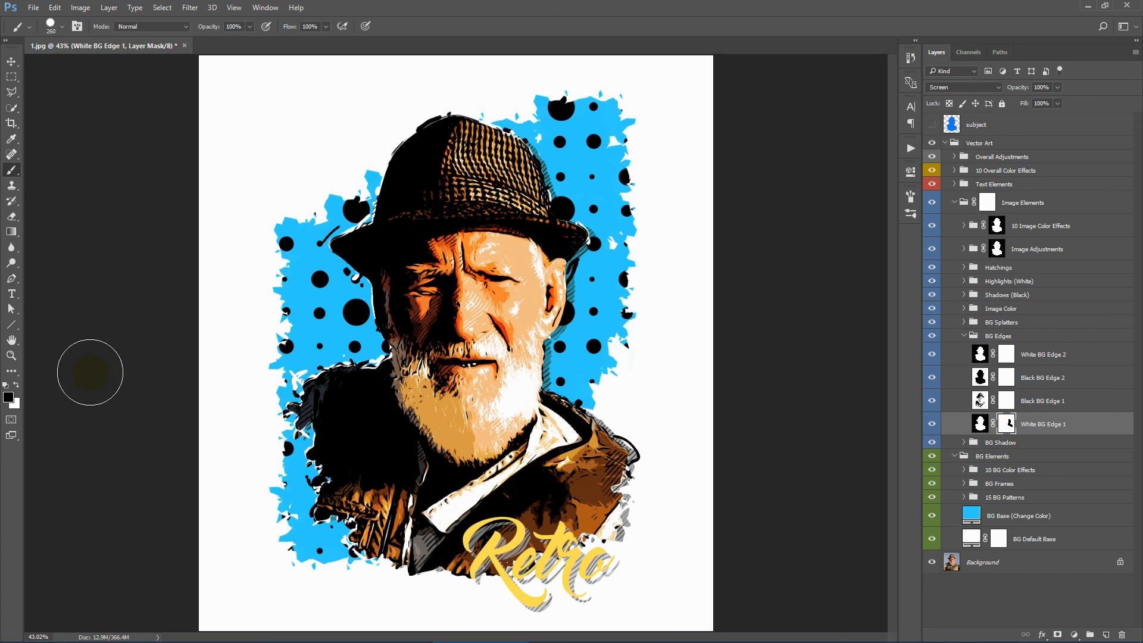
Step: Restore the hidden white edge by painting white on the White BG Edge 1 layer mask from the ear down to the shoulder
{"action": "left_click", "coordinate": [11, 355]}
{"action": "left_click", "coordinate": [500, 330]}
{"action": "left_click", "coordinate": [500, 331]}
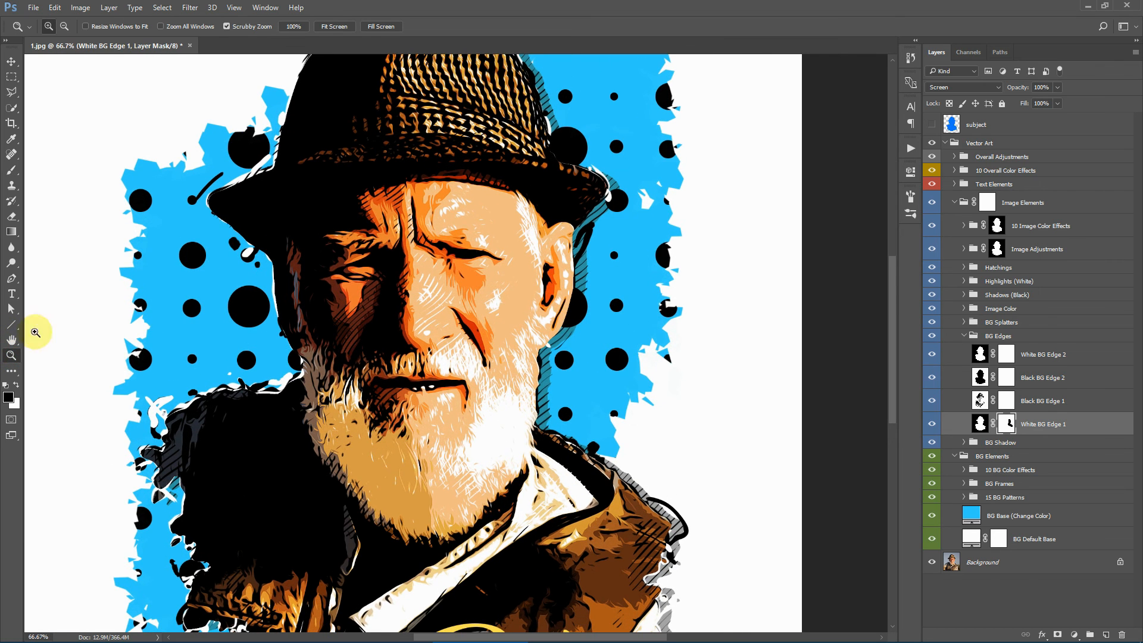
{"action": "left_click", "coordinate": [16, 385]}
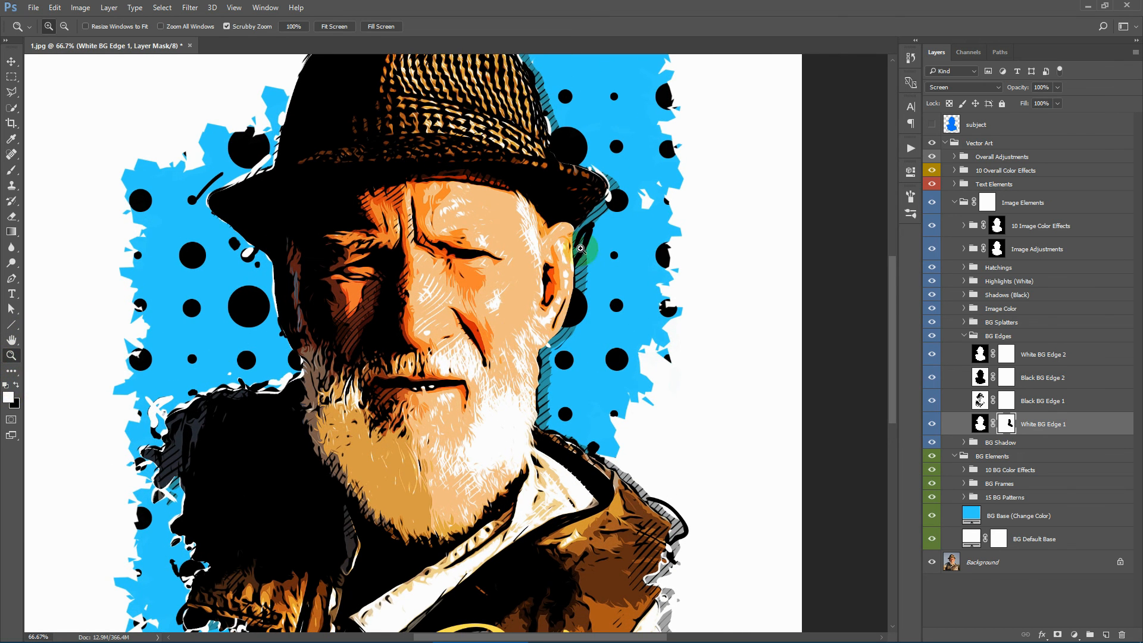
{"action": "left_click", "coordinate": [11, 170]}
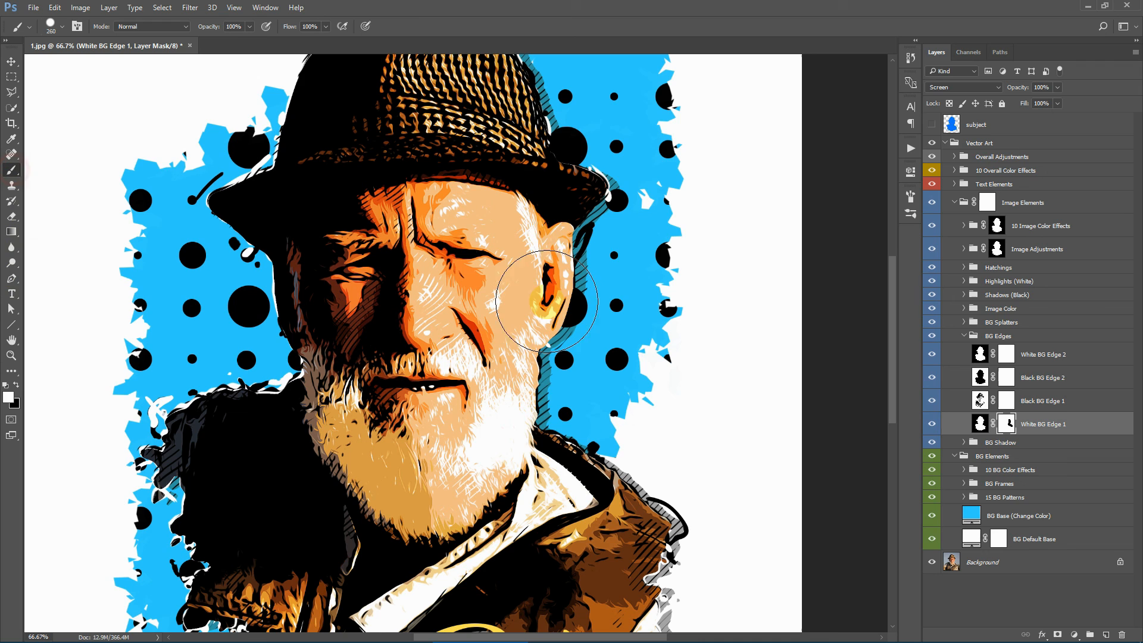
{"action": "left_click", "coordinate": [533, 394]}
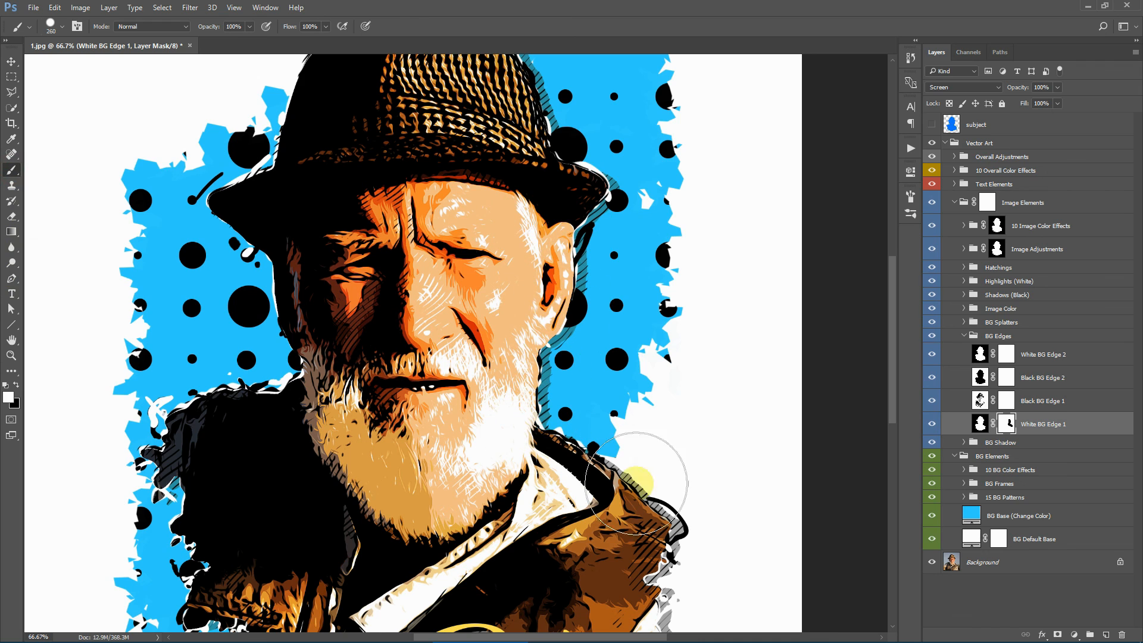
{"action": "left_click", "coordinate": [563, 151]}
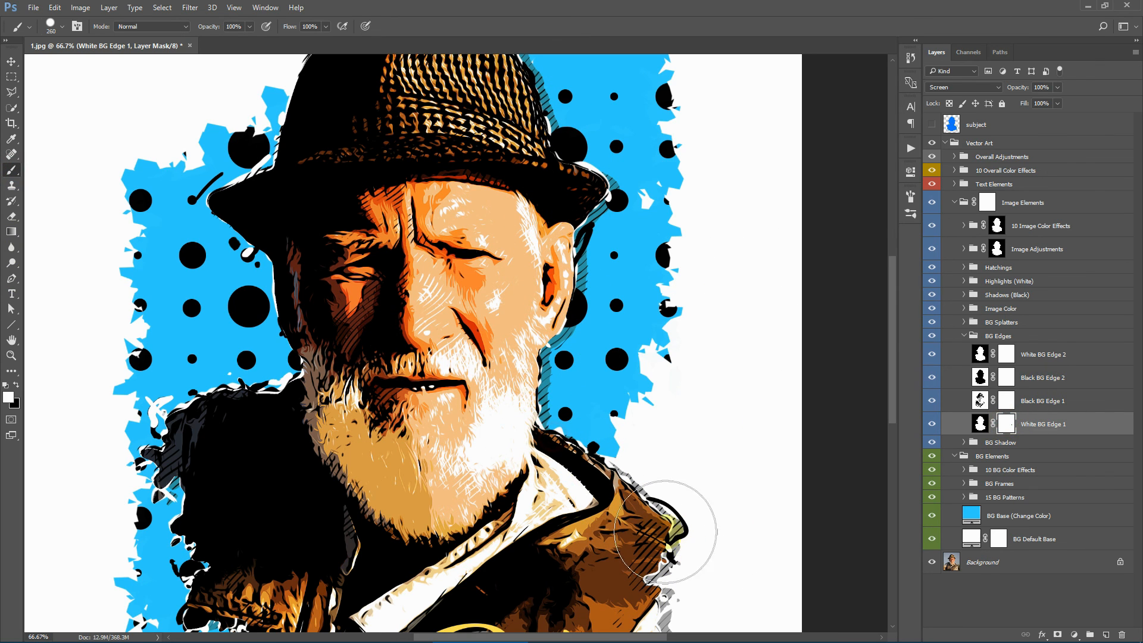
{"action": "left_click_drag", "start_coordinate": [665, 532], "coordinate": [732, 556]}
{"action": "left_click", "coordinate": [1006, 424]}
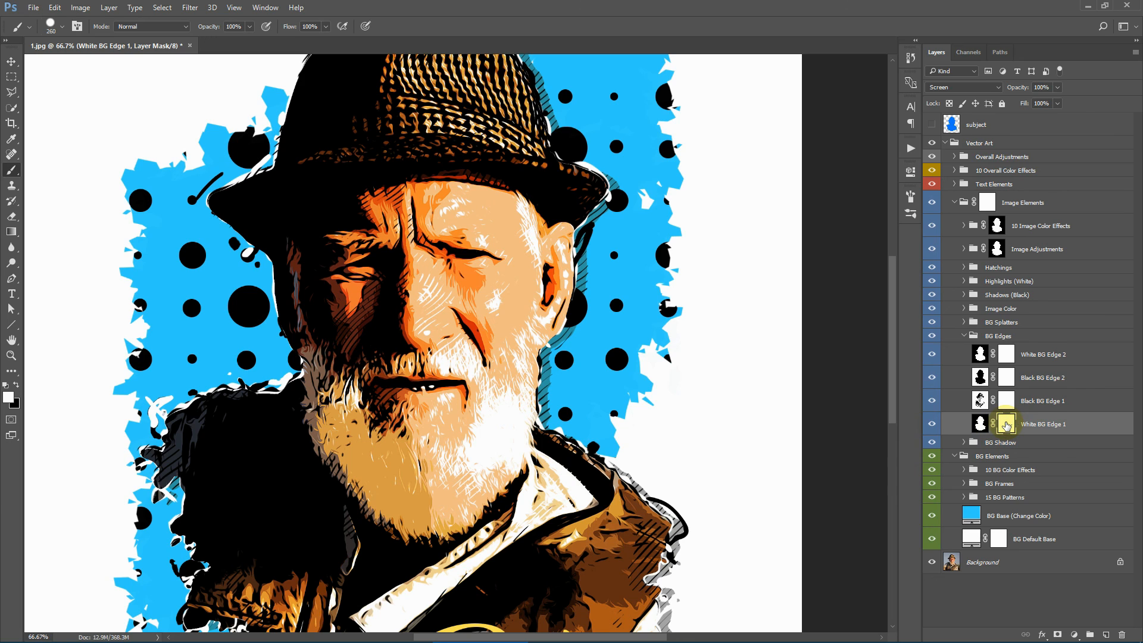
Step: Collapse the BG Edges group and expand the BG Splatters group
{"action": "left_click", "coordinate": [1018, 337]}
{"action": "left_click", "coordinate": [962, 337]}
{"action": "left_click", "coordinate": [984, 323]}
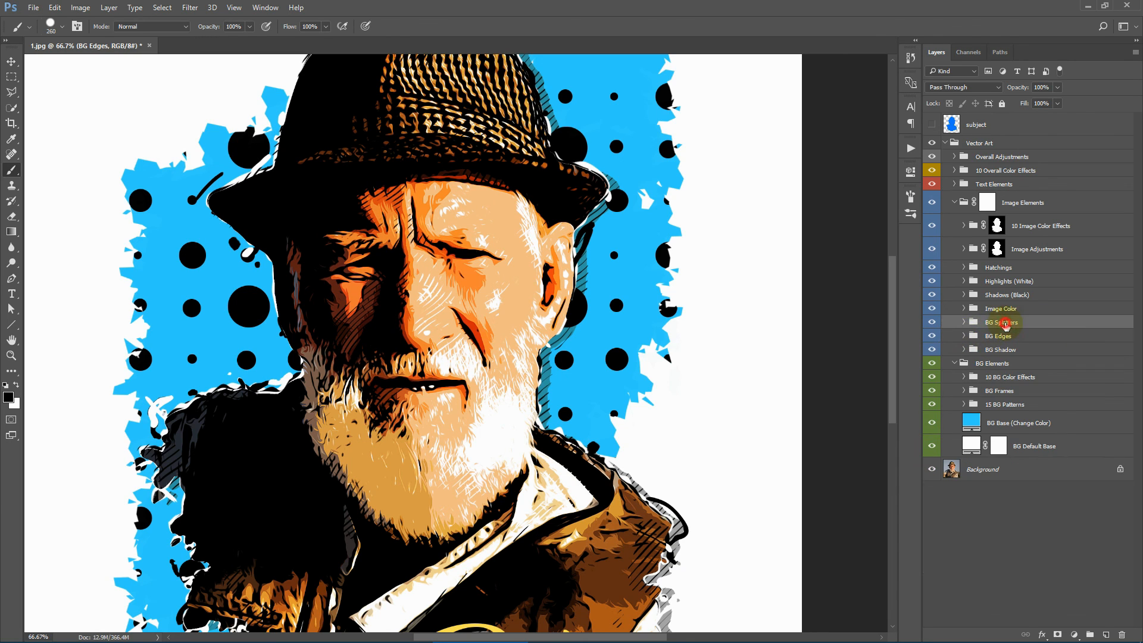
{"action": "left_click", "coordinate": [963, 324]}
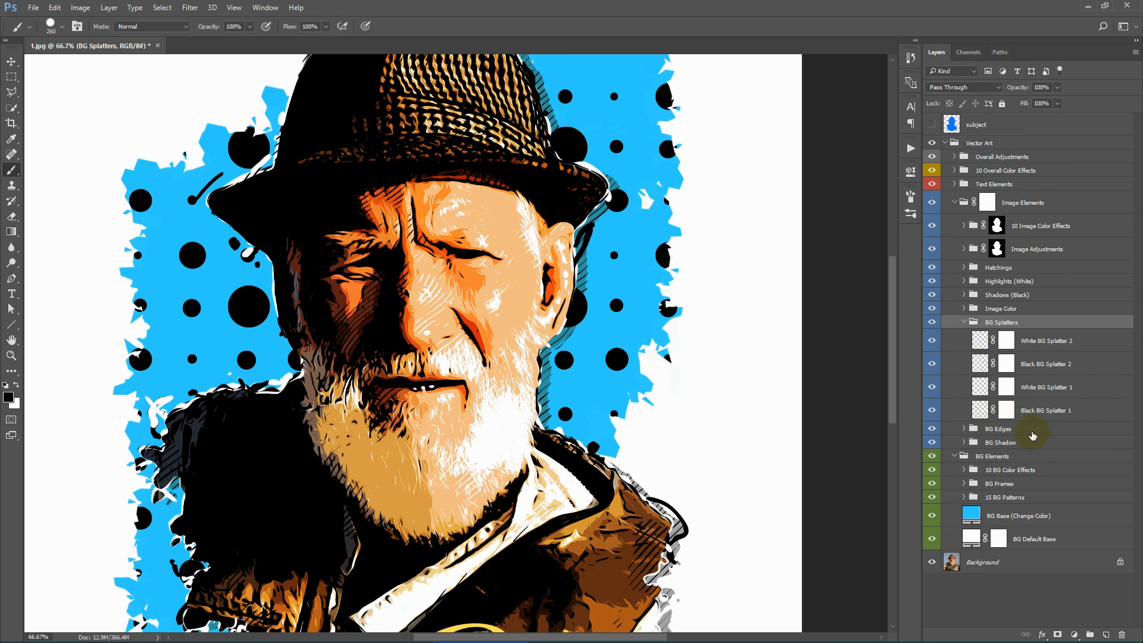
Step: Preview the black and white layers in the BG Splatters group by toggling their visibility off and on
{"action": "left_click", "coordinate": [933, 406]}
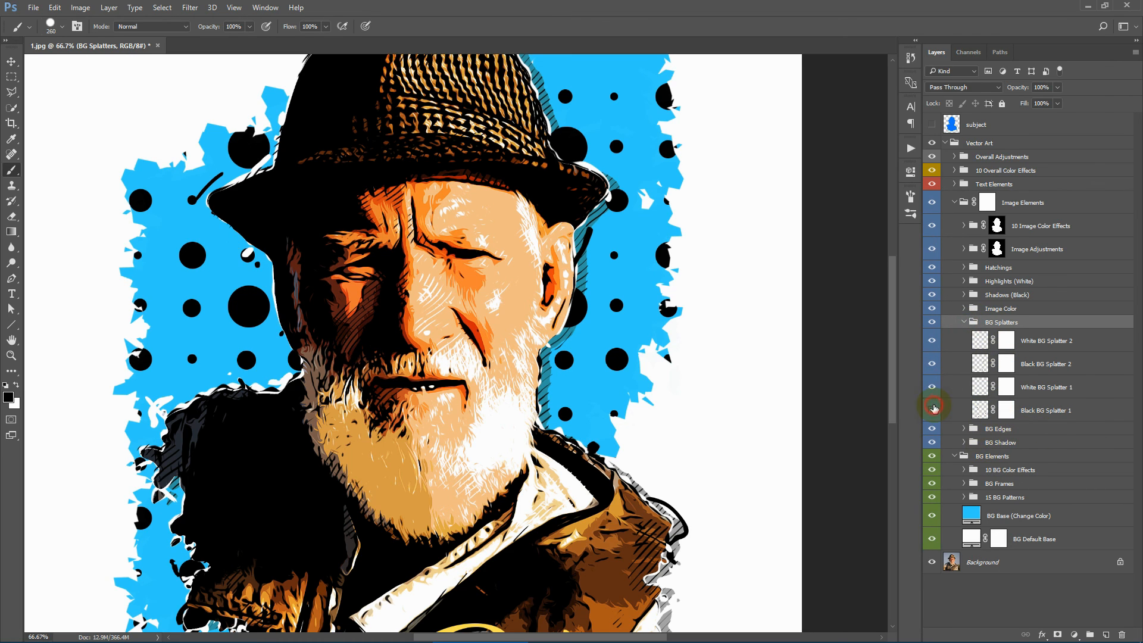
{"action": "left_click", "coordinate": [932, 364]}
{"action": "left_click", "coordinate": [931, 364]}
{"action": "left_click", "coordinate": [932, 341]}
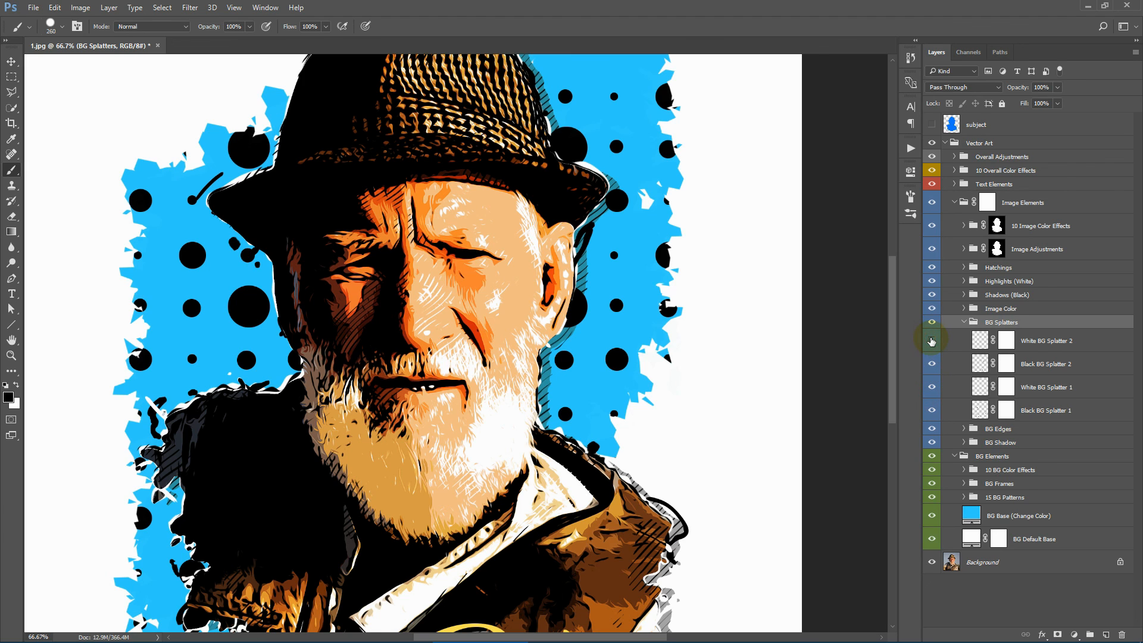
{"action": "left_click", "coordinate": [931, 341]}
{"action": "left_click", "coordinate": [1003, 340]}
{"action": "left_click", "coordinate": [933, 341]}
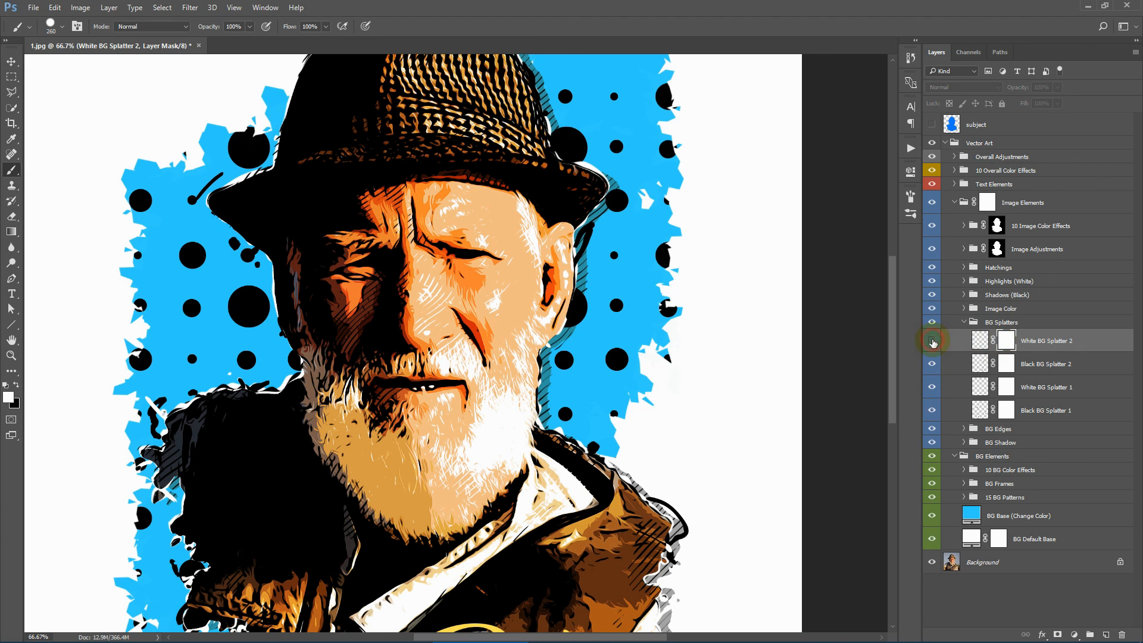
{"action": "left_click", "coordinate": [933, 341]}
{"action": "left_click", "coordinate": [932, 365]}
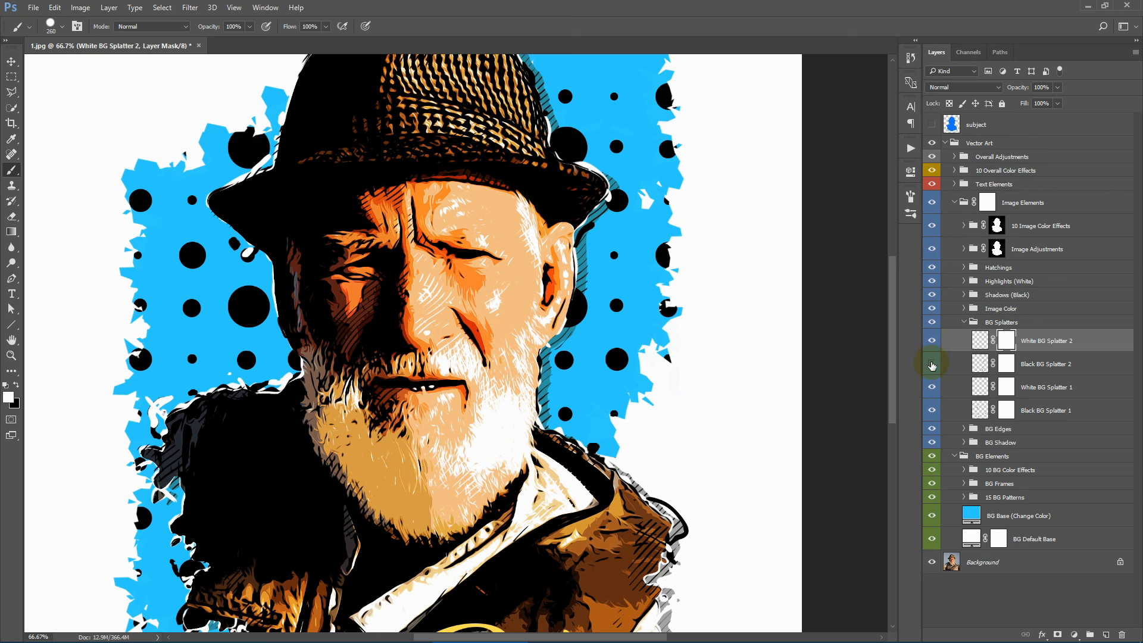
{"action": "left_click", "coordinate": [932, 364]}
Step: Paint black on the Black BG Splatter 2 layer mask to hide the splatters beside the hat and dark shoulder
{"action": "left_click", "coordinate": [1006, 363]}
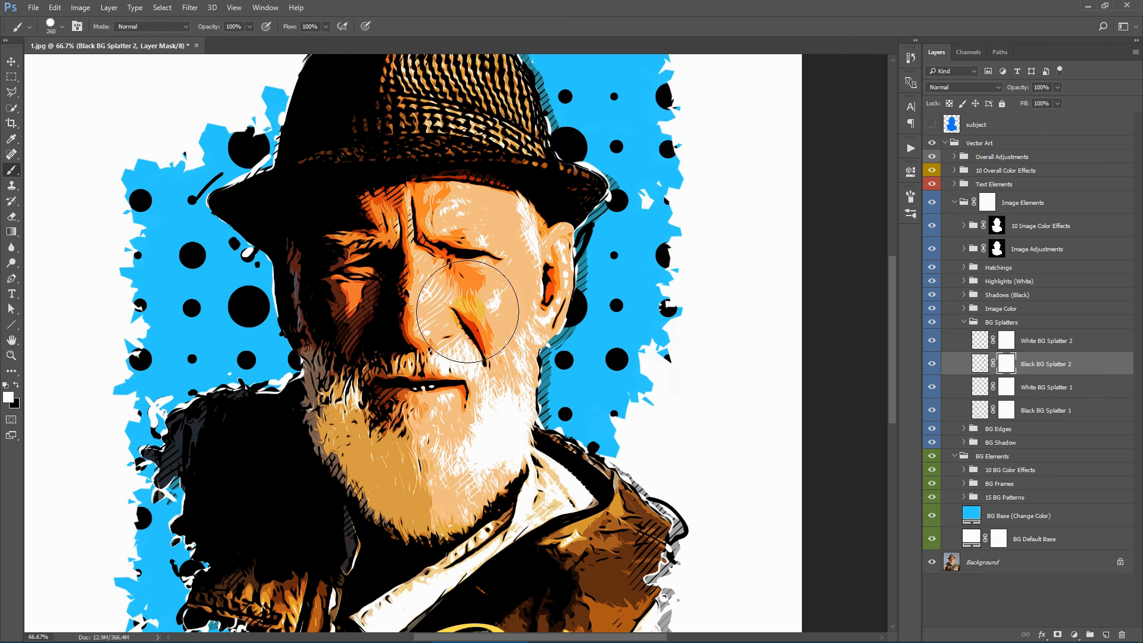
{"action": "left_click", "coordinate": [17, 390]}
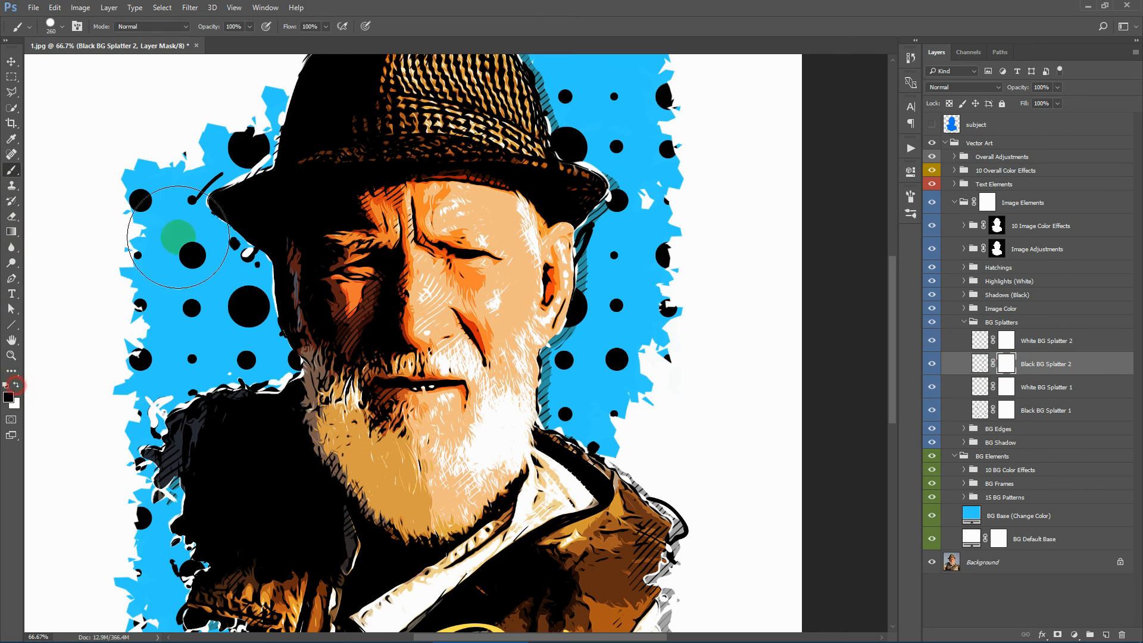
{"action": "mouse_move", "coordinate": [174, 235]}
{"action": "left_mouse_down"}
{"action": "mouse_move", "coordinate": [212, 166]}
{"action": "mouse_move", "coordinate": [236, 278]}
{"action": "mouse_move", "coordinate": [172, 399]}
{"action": "mouse_move", "coordinate": [229, 388]}
{"action": "mouse_move", "coordinate": [145, 419]}
{"action": "mouse_move", "coordinate": [181, 466]}
{"action": "mouse_move", "coordinate": [182, 552]}
{"action": "mouse_move", "coordinate": [209, 537]}
{"action": "left_mouse_up"}
Step: Restore the hidden black splatters by painting white over the same area of the Black BG Splatter 2 layer mask
{"action": "left_click", "coordinate": [18, 386]}
{"action": "mouse_move", "coordinate": [140, 312]}
{"action": "left_mouse_down"}
{"action": "mouse_move", "coordinate": [123, 306]}
{"action": "mouse_move", "coordinate": [122, 225]}
{"action": "mouse_move", "coordinate": [78, 461]}
{"action": "left_mouse_up"}
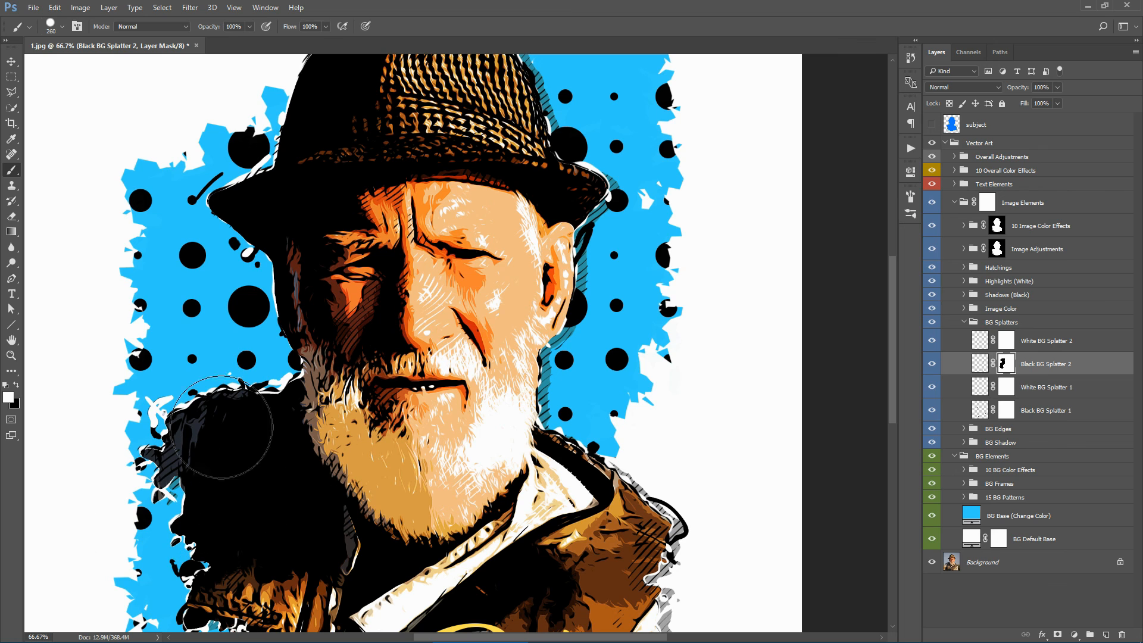
{"action": "left_click", "coordinate": [1006, 361]}
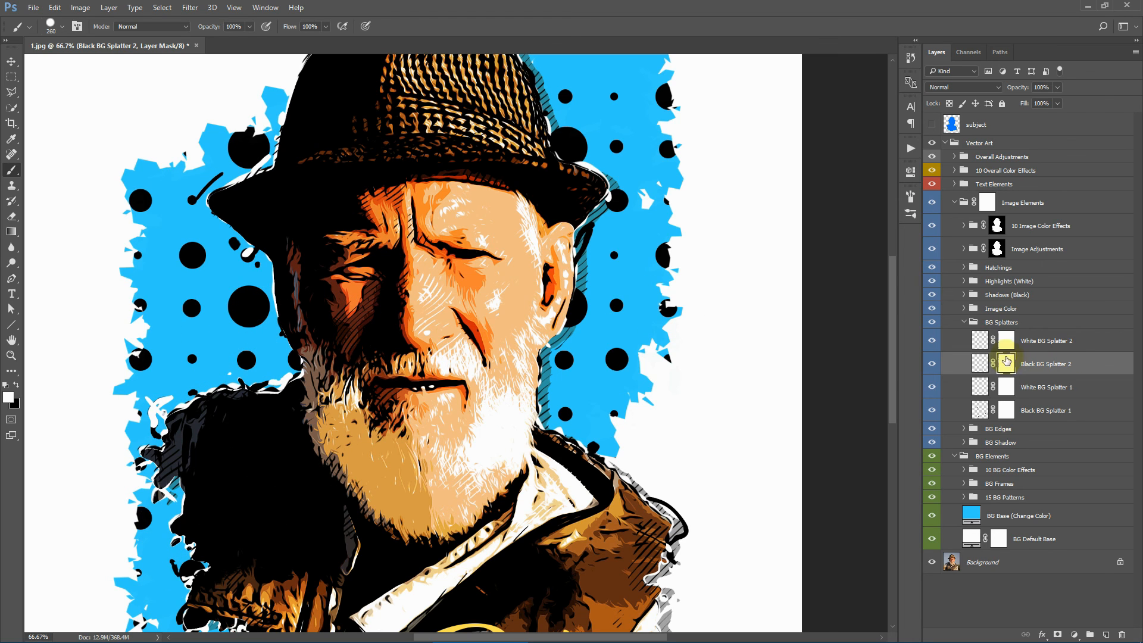
Step: Collapse the BG Splatters group and select the Image Color group
{"action": "left_click", "coordinate": [1039, 324]}
{"action": "left_click", "coordinate": [964, 322]}
{"action": "left_click", "coordinate": [1031, 309]}
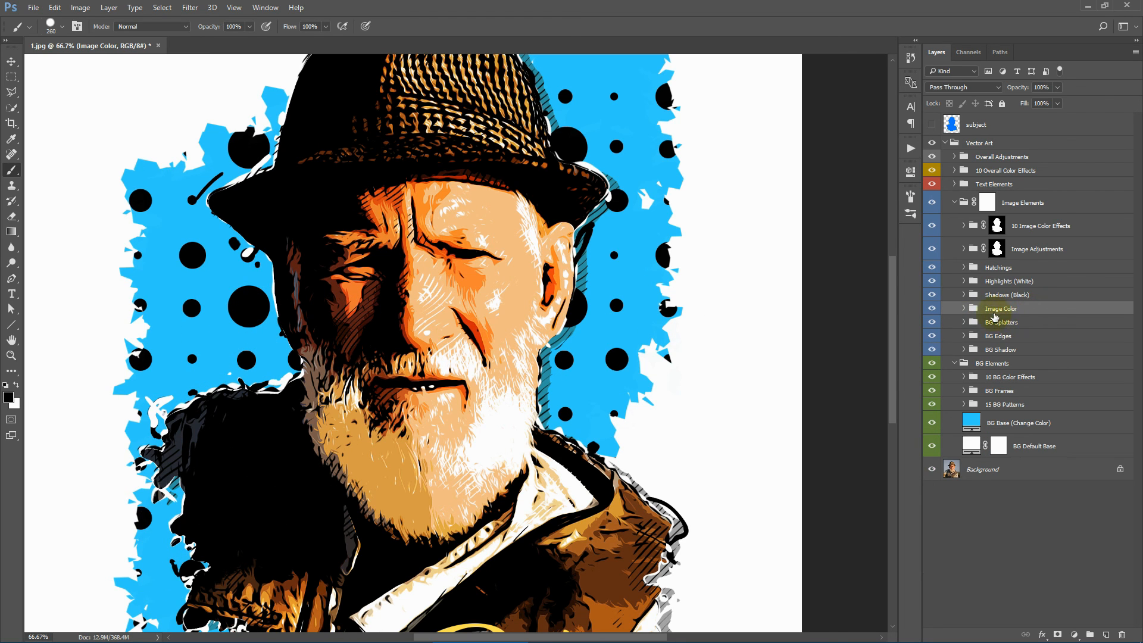
Step: Expand the Image Color group and compare Image Color Type 1 with Type 2 by switching their visibility, leaving Type 1 shown
{"action": "left_click", "coordinate": [969, 309]}
{"action": "left_click", "coordinate": [1101, 352]}
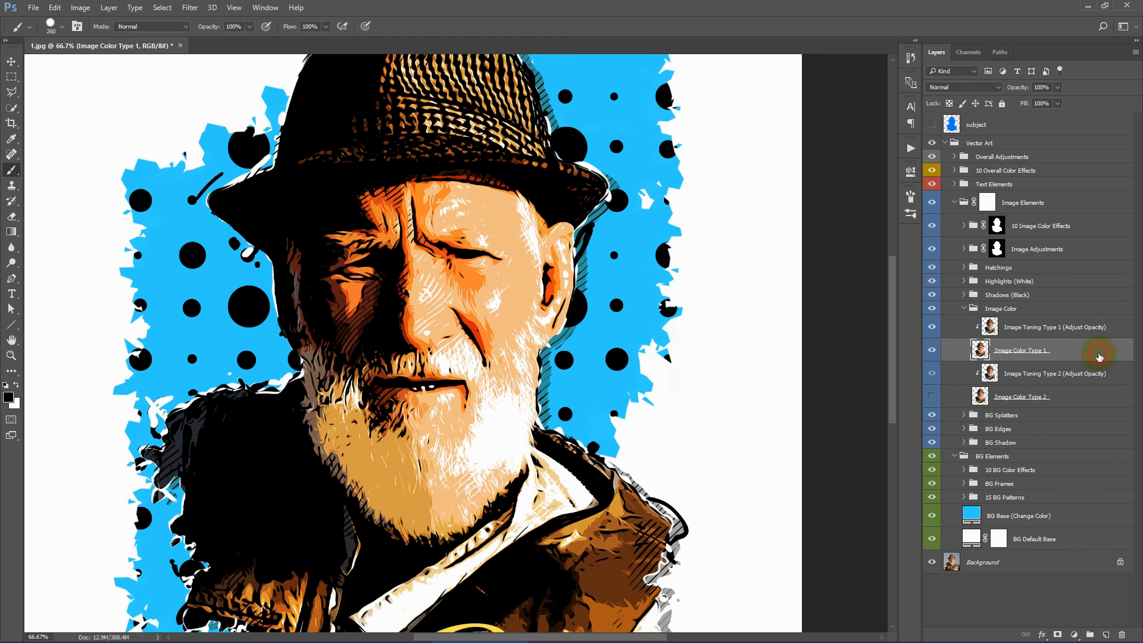
{"action": "left_click", "coordinate": [944, 351]}
{"action": "left_click", "coordinate": [932, 350]}
{"action": "left_click", "coordinate": [932, 396]}
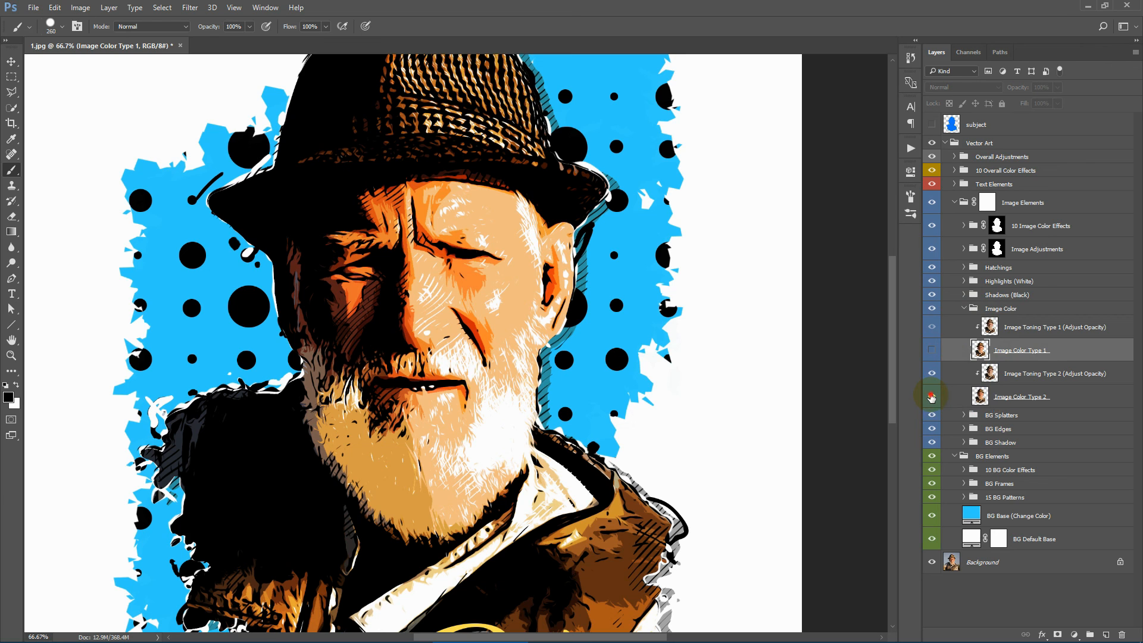
{"action": "left_click", "coordinate": [931, 396]}
{"action": "left_click", "coordinate": [931, 349]}
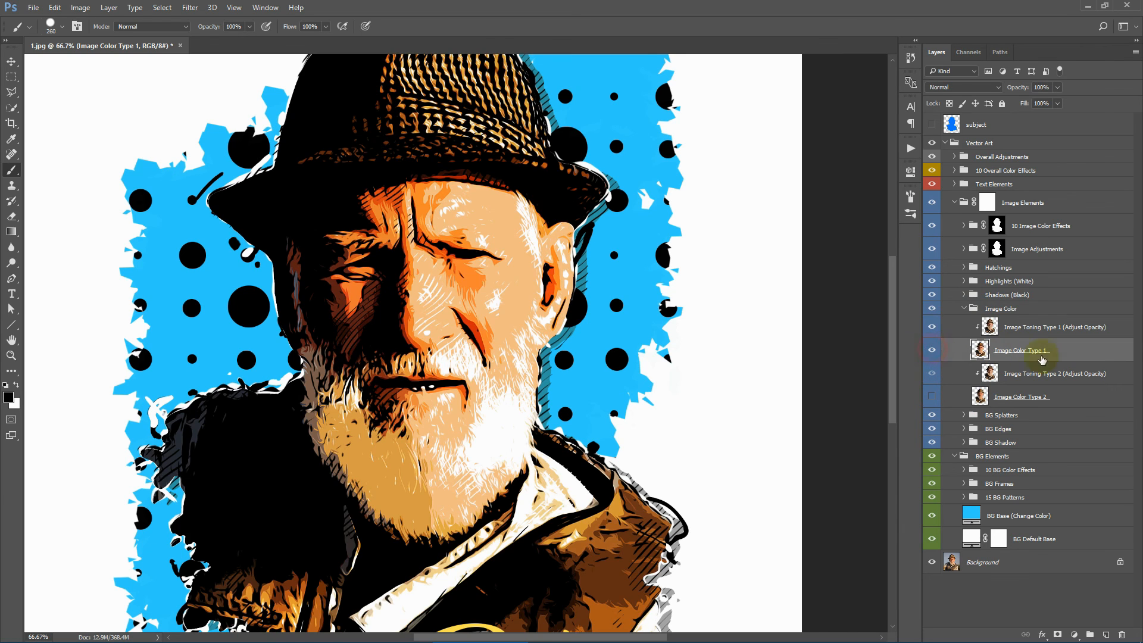
Step: Inspect the blend mode and opacity of the Image Toning Type 1 layer, then collapse the Image Color group
{"action": "left_click", "coordinate": [1098, 328]}
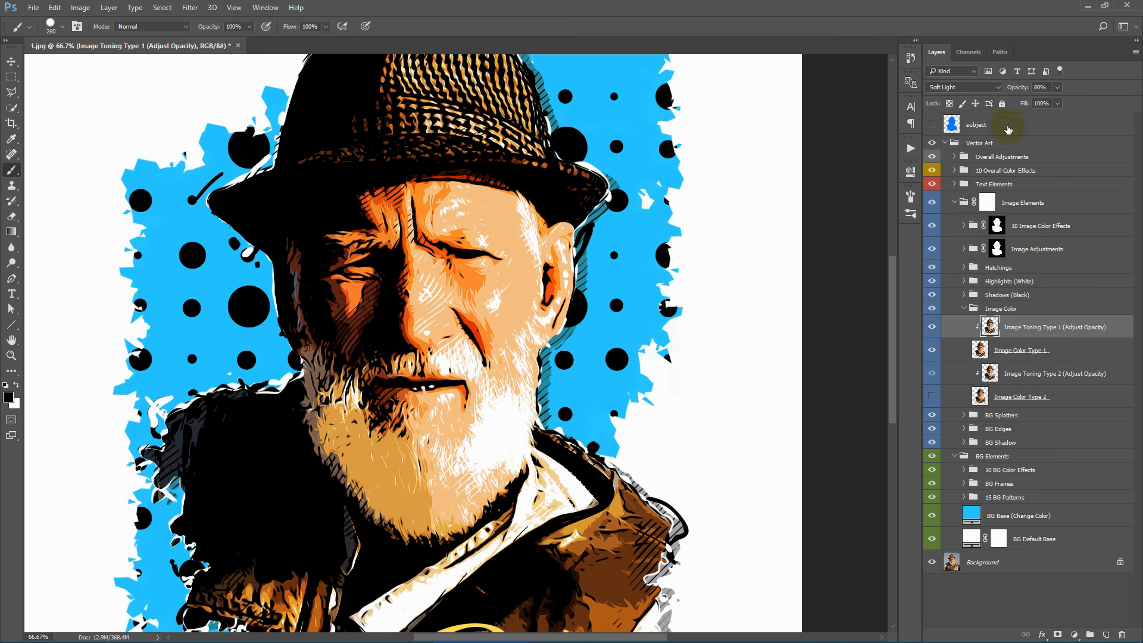
{"action": "left_click_drag", "start_coordinate": [970, 87], "coordinate": [1022, 100]}
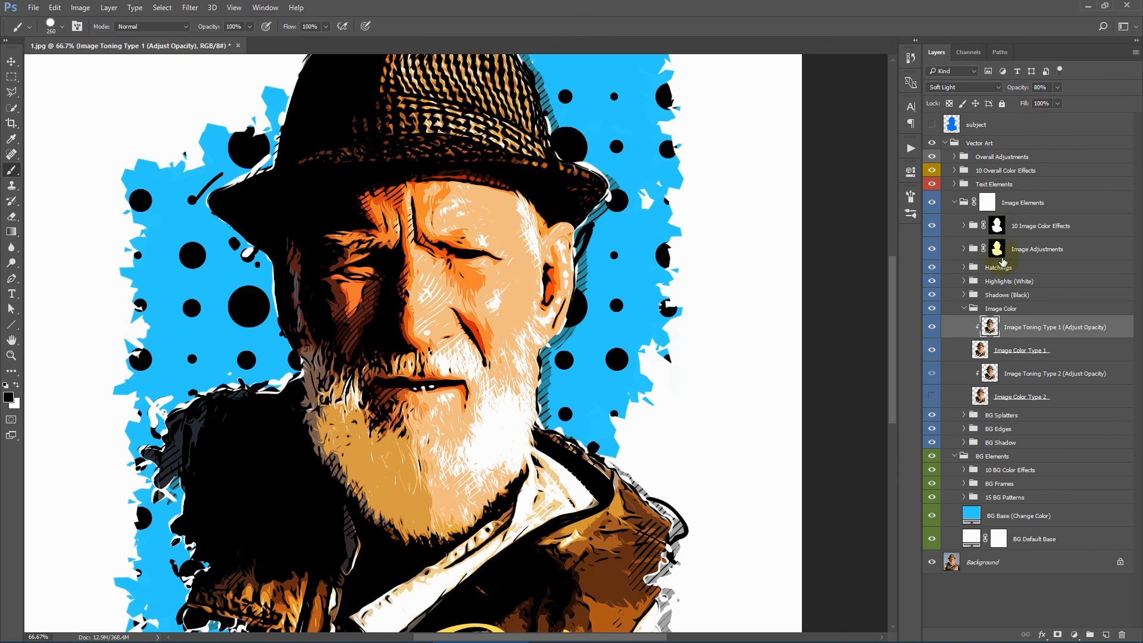
{"action": "left_click", "coordinate": [964, 308]}
{"action": "left_click", "coordinate": [1029, 298]}
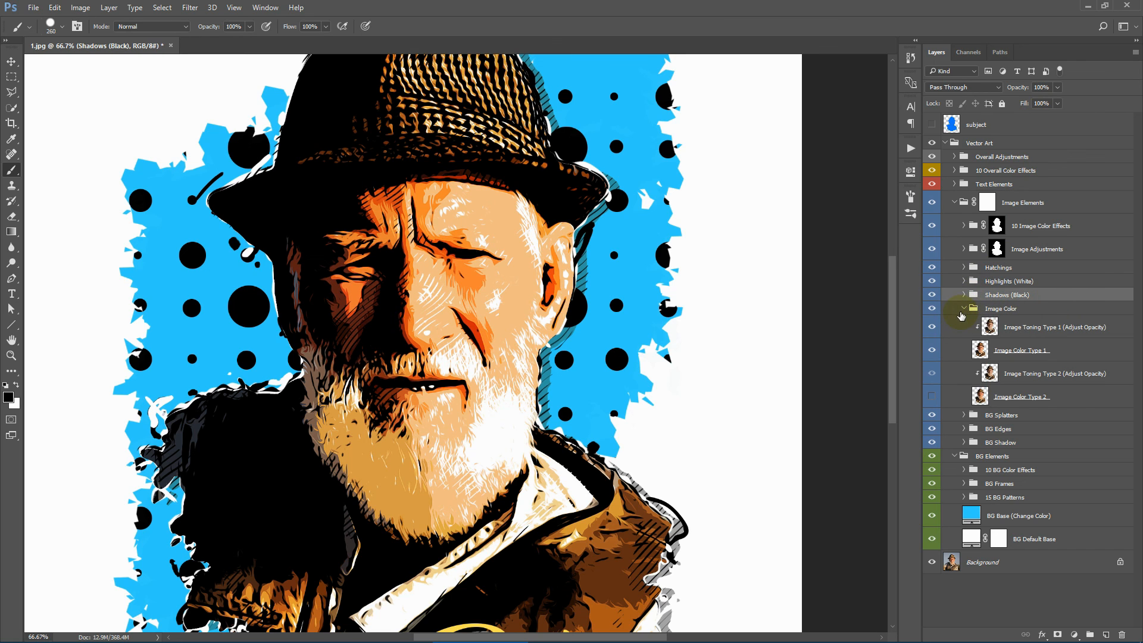
{"action": "left_click", "coordinate": [964, 308]}
Step: Preview the Shadows (Black) group and its Shadows More and Shadows Normal layers by toggling their visibility off and on
{"action": "left_click", "coordinate": [932, 294]}
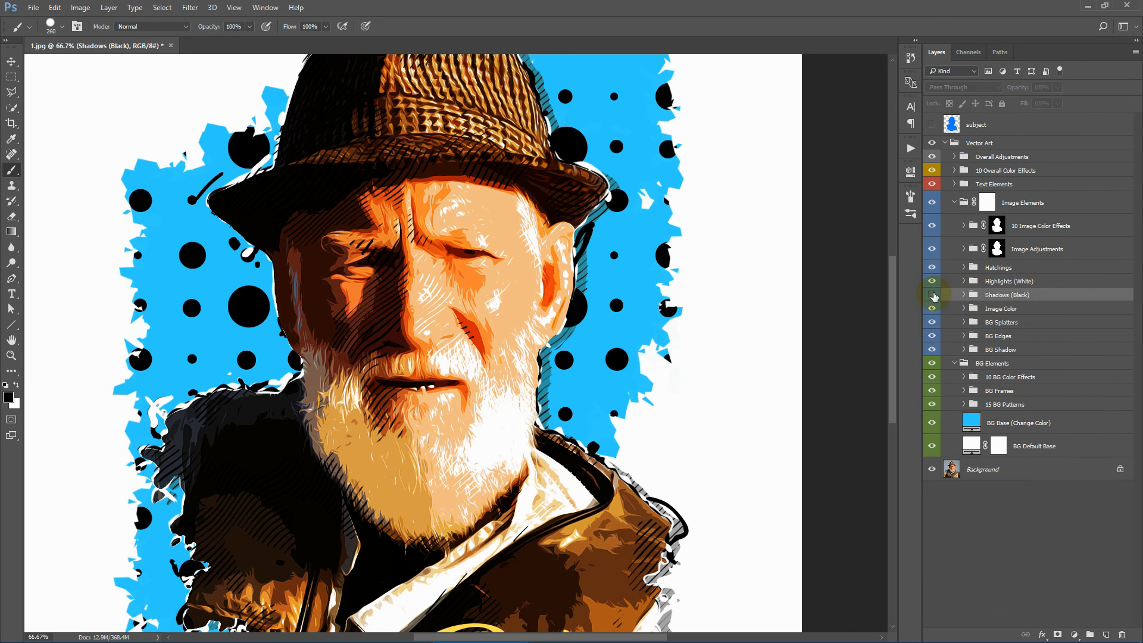
{"action": "left_click", "coordinate": [932, 295]}
{"action": "left_click", "coordinate": [964, 295]}
{"action": "left_click", "coordinate": [979, 335]}
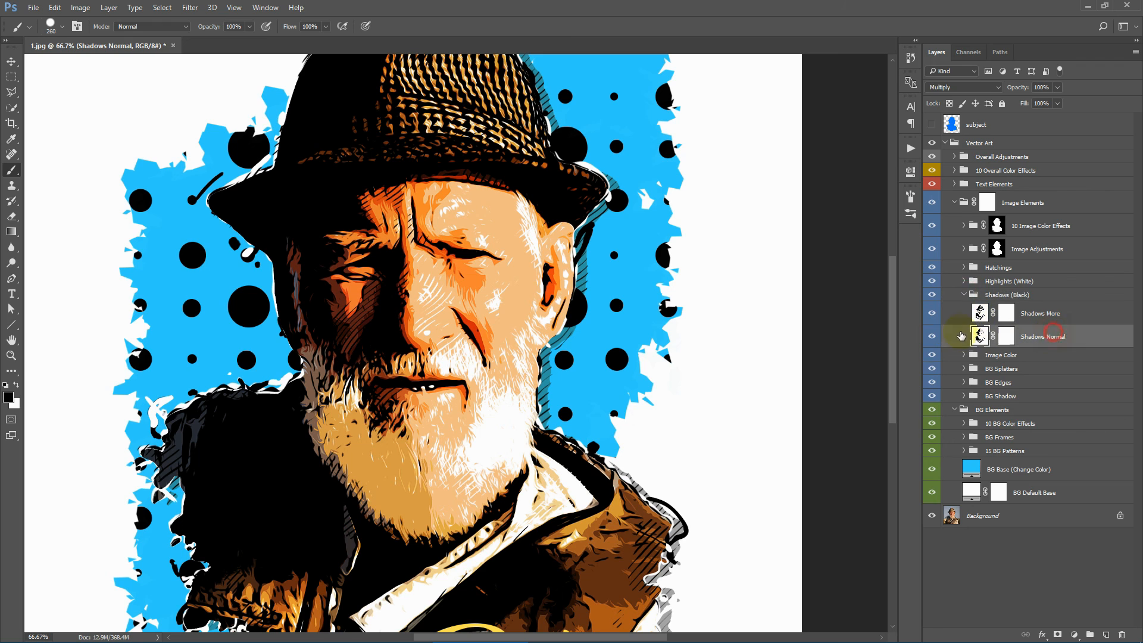
{"action": "left_click", "coordinate": [932, 336]}
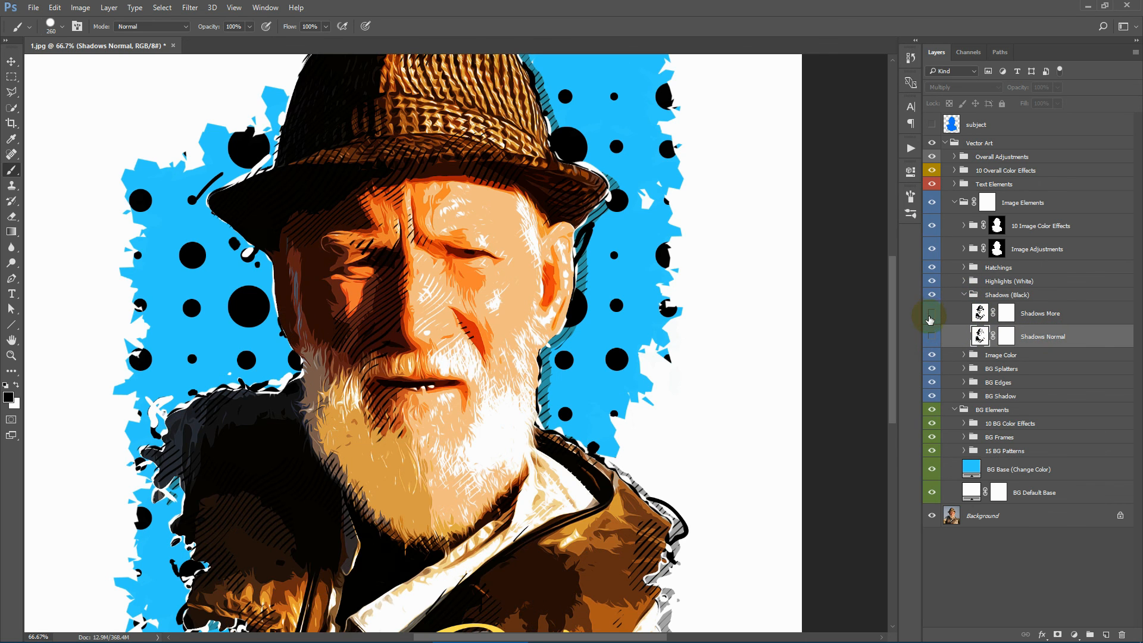
{"action": "left_click", "coordinate": [932, 337]}
Step: Try painting black on the Shadows More layer mask over the face, undo the stroke and collapse the Shadows (Black) group
{"action": "left_click", "coordinate": [1005, 313]}
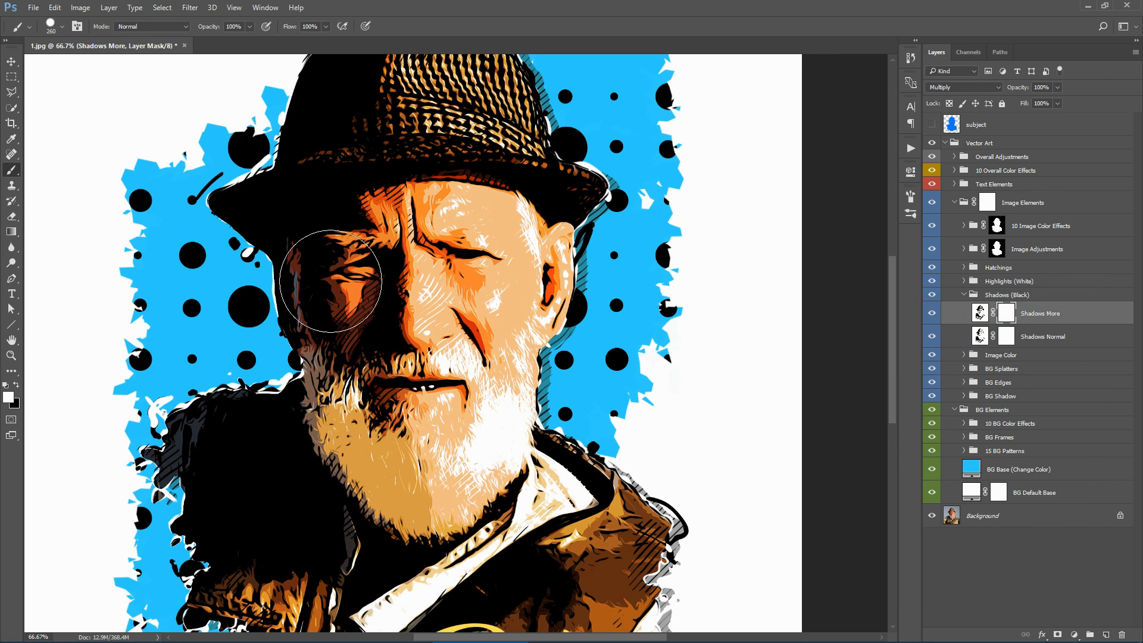
{"action": "left_click", "coordinate": [16, 387]}
{"action": "mouse_move", "coordinate": [403, 249]}
{"action": "left_mouse_down"}
{"action": "mouse_move", "coordinate": [389, 271]}
{"action": "mouse_move", "coordinate": [547, 232]}
{"action": "mouse_move", "coordinate": [473, 360]}
{"action": "mouse_move", "coordinate": [438, 382]}
{"action": "mouse_move", "coordinate": [360, 357]}
{"action": "left_mouse_up"}
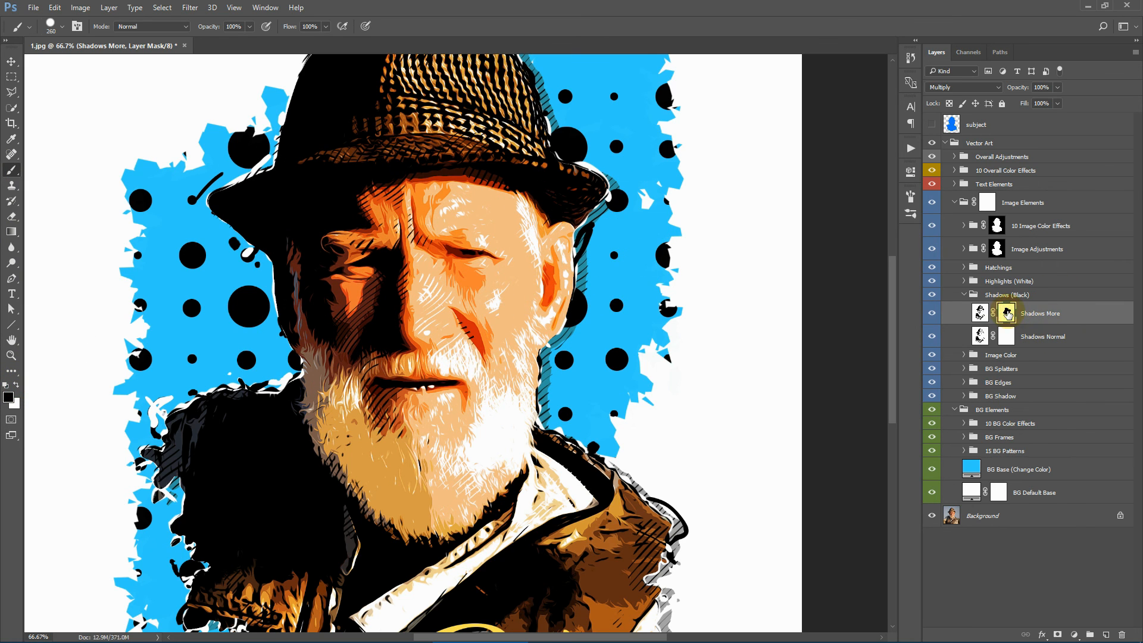
{"action": "key", "text": "ctrl+z"}
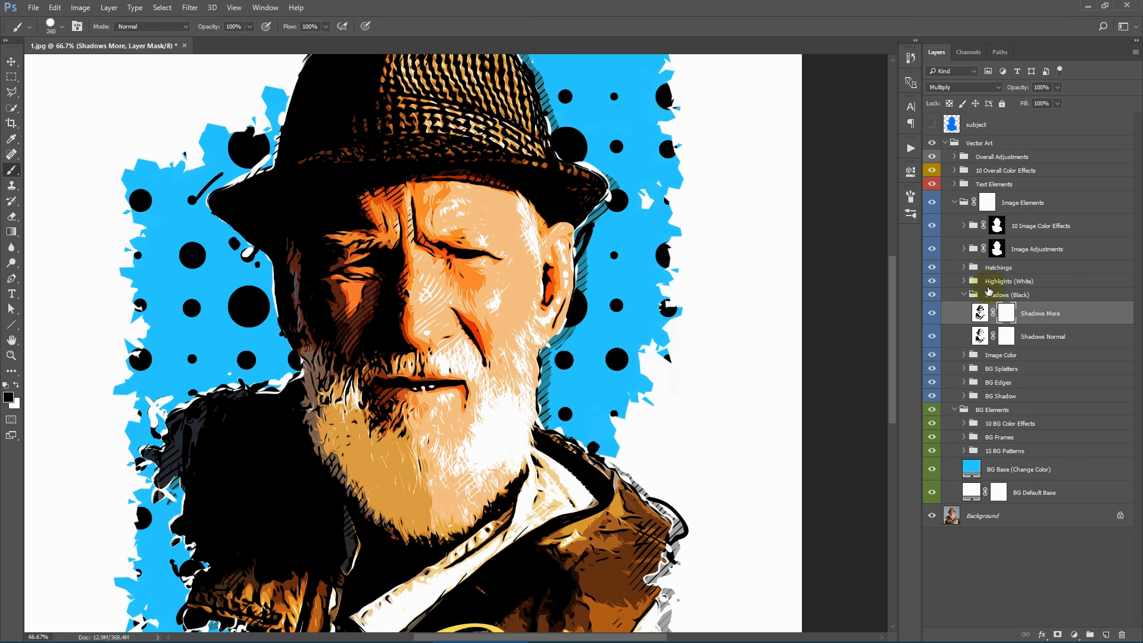
{"action": "left_click", "coordinate": [964, 296]}
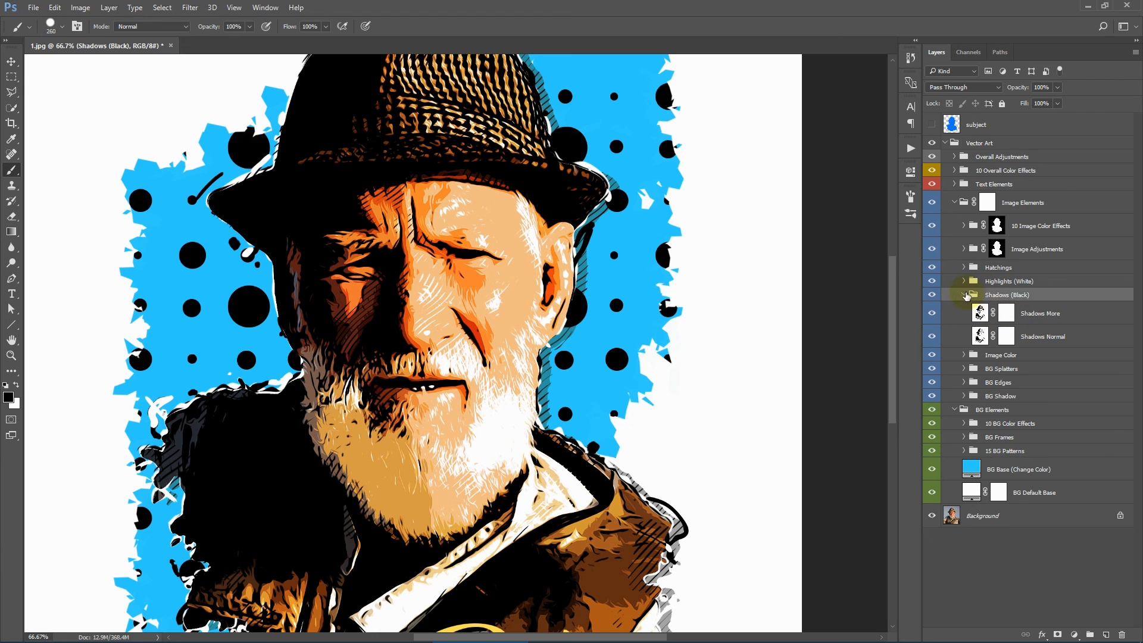
{"action": "left_click", "coordinate": [964, 295]}
Step: Preview the Highlights More and Highlights Less layers in the Highlights (White) group by toggling visibility, then collapse the group
{"action": "left_click", "coordinate": [1033, 282]}
{"action": "left_click", "coordinate": [964, 281]}
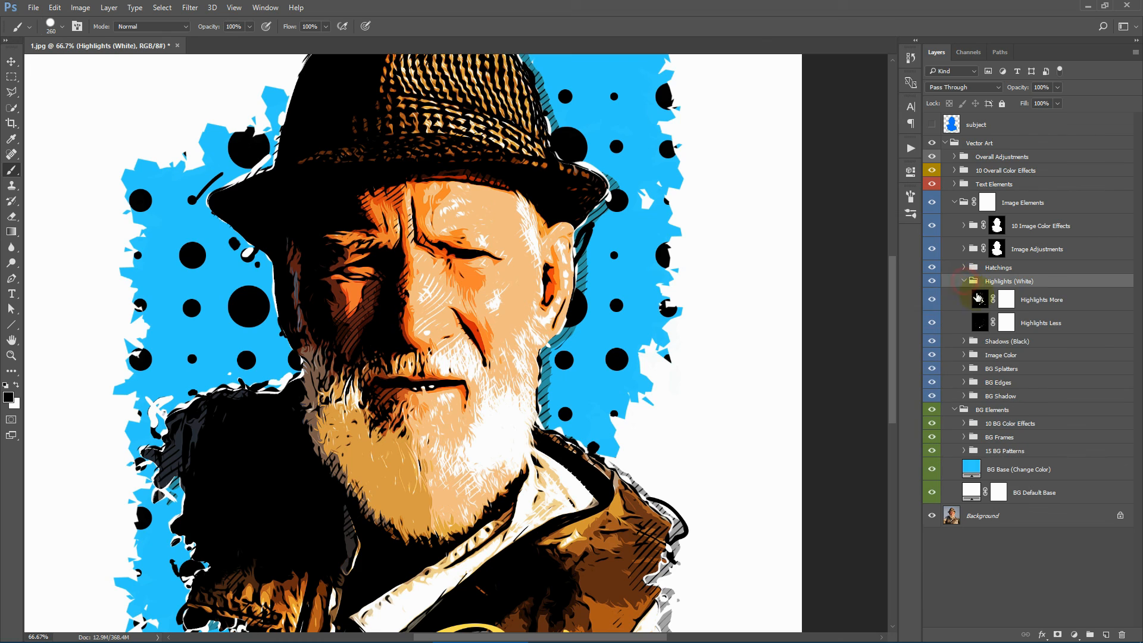
{"action": "left_click", "coordinate": [930, 300]}
{"action": "left_click", "coordinate": [932, 322]}
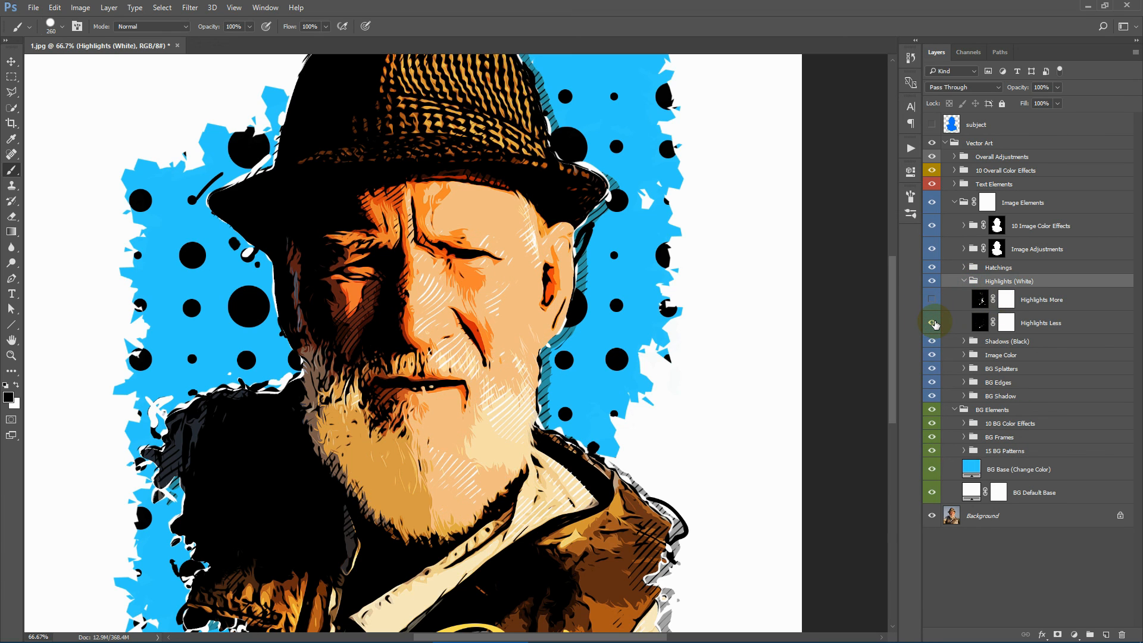
{"action": "left_click", "coordinate": [932, 299]}
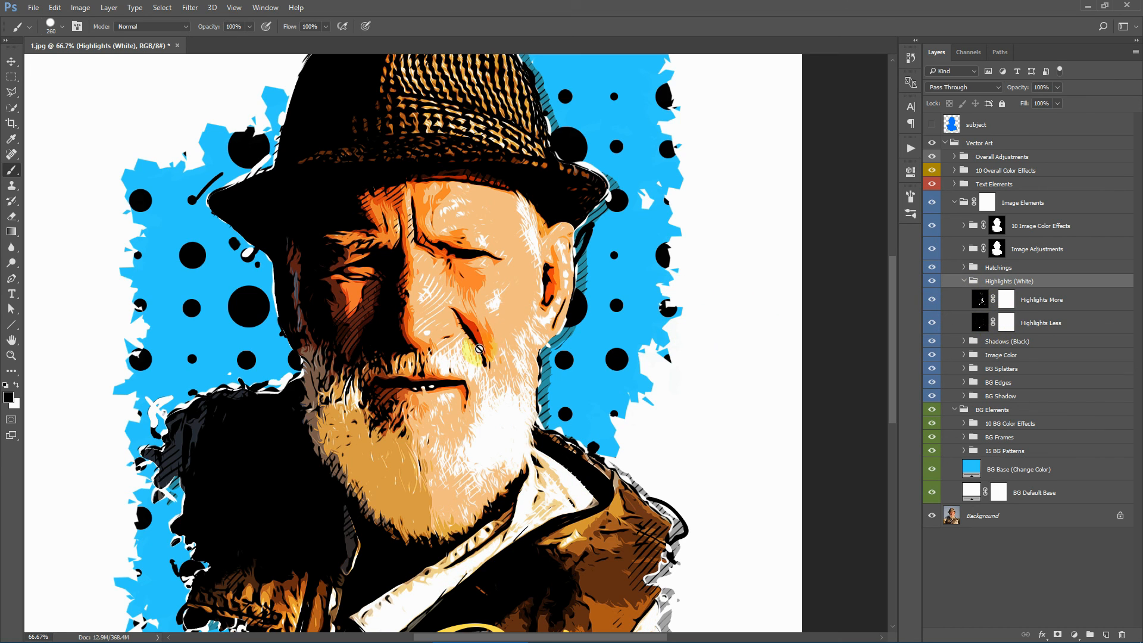
{"action": "left_click", "coordinate": [962, 281]}
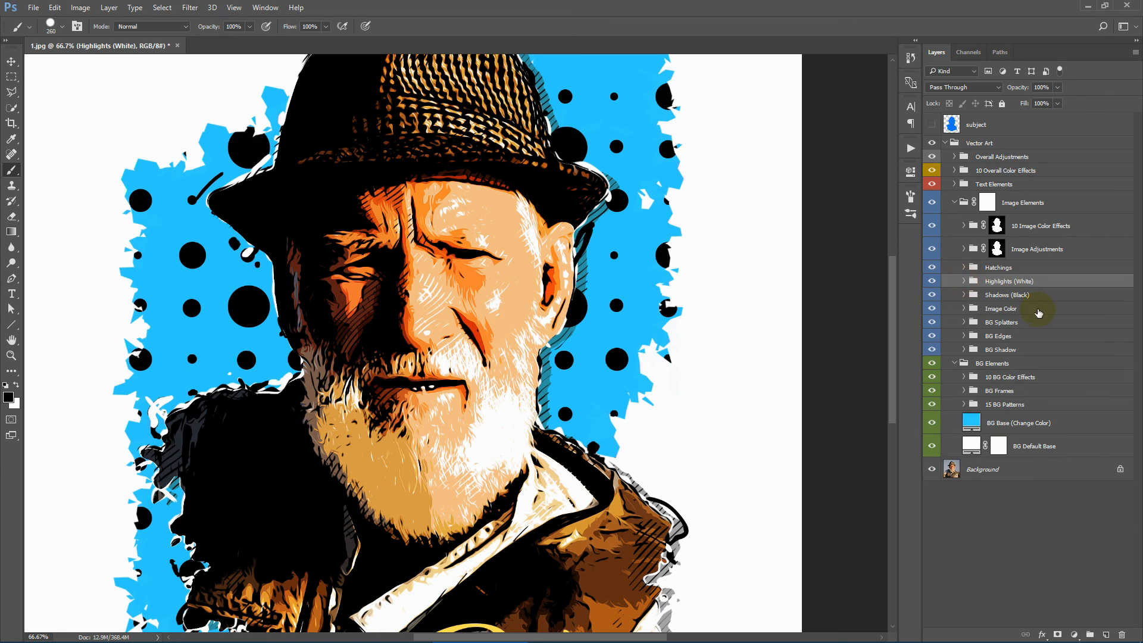
Step: Preview the Hatching White and Hatching Black layers by toggling each off and on, then collapse the Hatchings group
{"action": "left_click", "coordinate": [1013, 268]}
{"action": "left_click", "coordinate": [964, 267]}
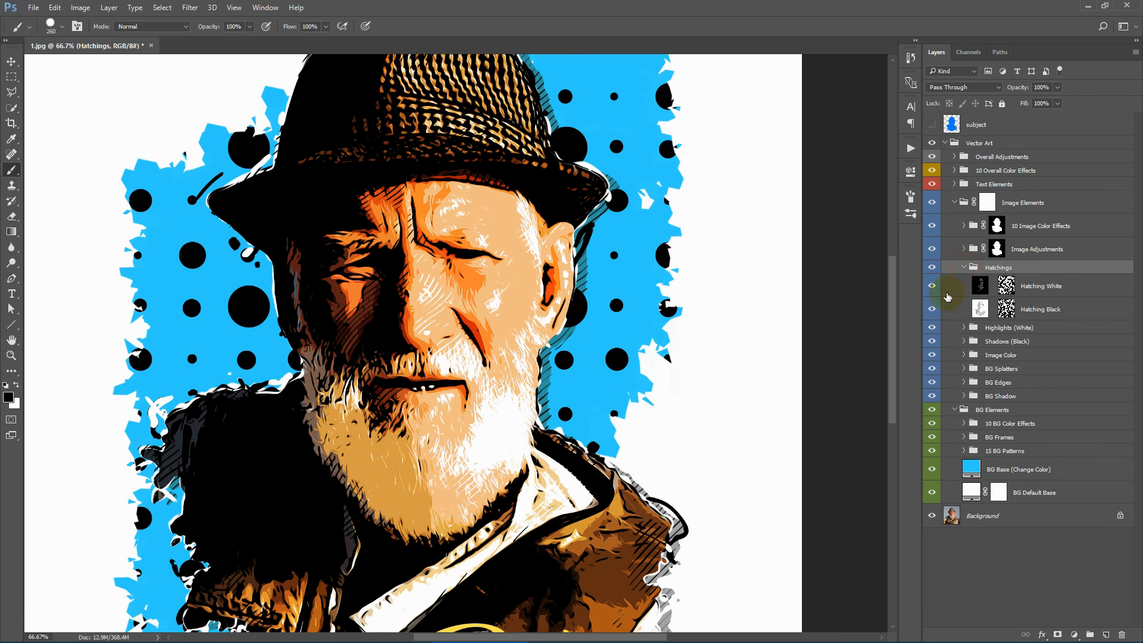
{"action": "left_click", "coordinate": [932, 286]}
{"action": "left_click", "coordinate": [932, 286]}
{"action": "left_click", "coordinate": [930, 309]}
{"action": "left_click", "coordinate": [930, 309]}
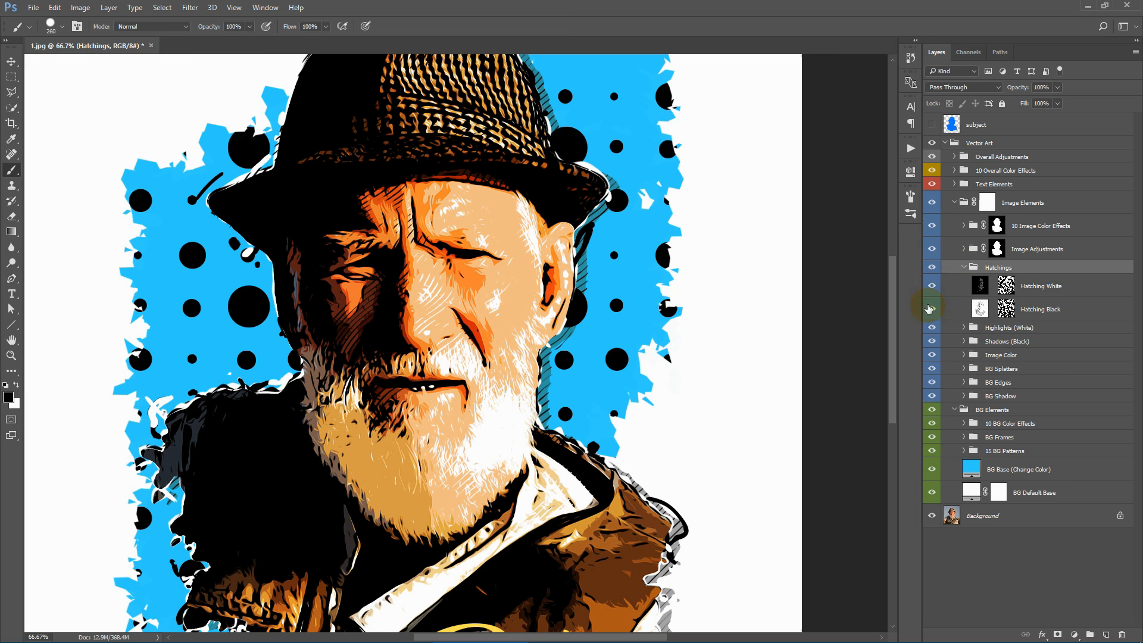
{"action": "left_click", "coordinate": [964, 268]}
Step: Expand the Image Adjustments group and try lowering the upper curve point of the Image Curves adjustment
{"action": "left_click", "coordinate": [1039, 248]}
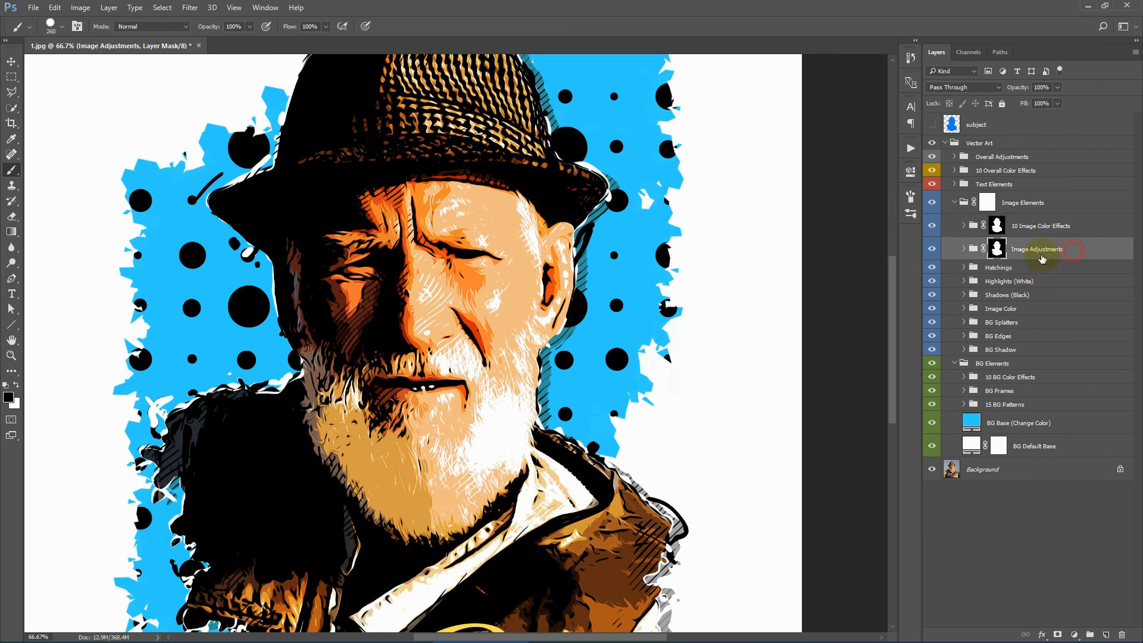
{"action": "left_click", "coordinate": [964, 249]}
{"action": "double_click", "coordinate": [981, 387]}
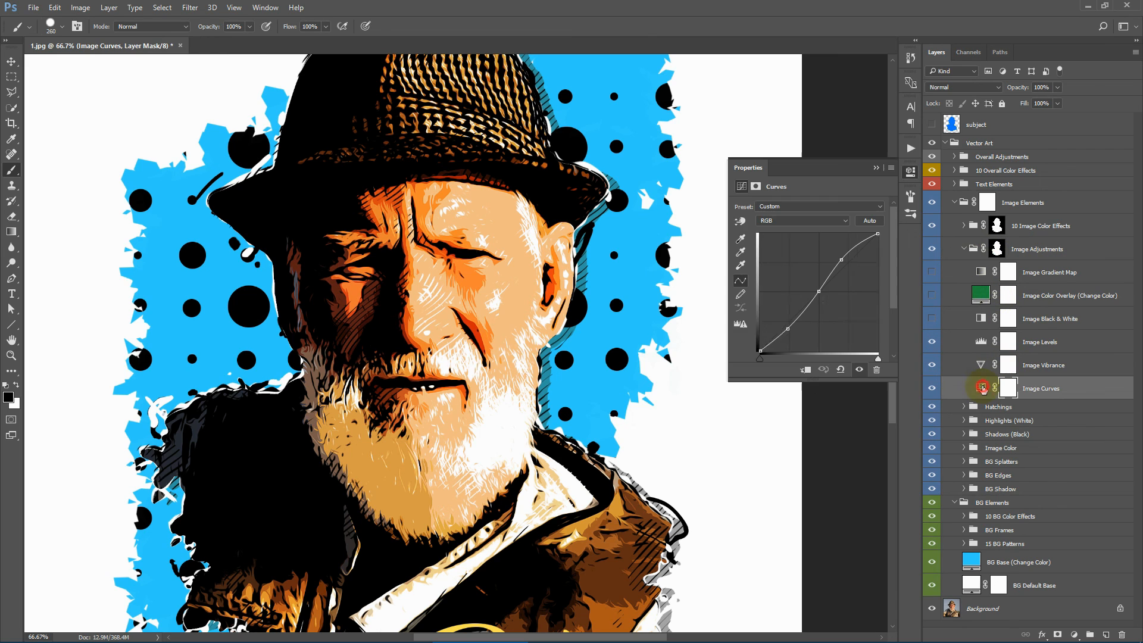
{"action": "left_click_drag", "start_coordinate": [839, 260], "coordinate": [842, 267]}
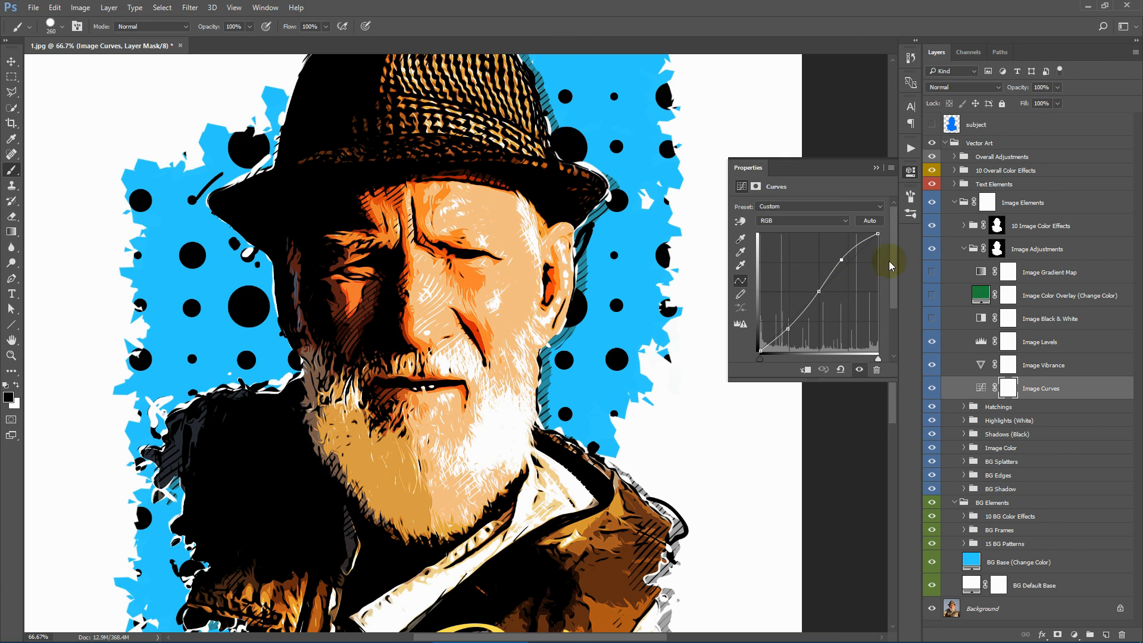
{"action": "left_click", "coordinate": [876, 169]}
Step: Set the vibrance of the Image Vibrance adjustment to +60
{"action": "double_click", "coordinate": [980, 364]}
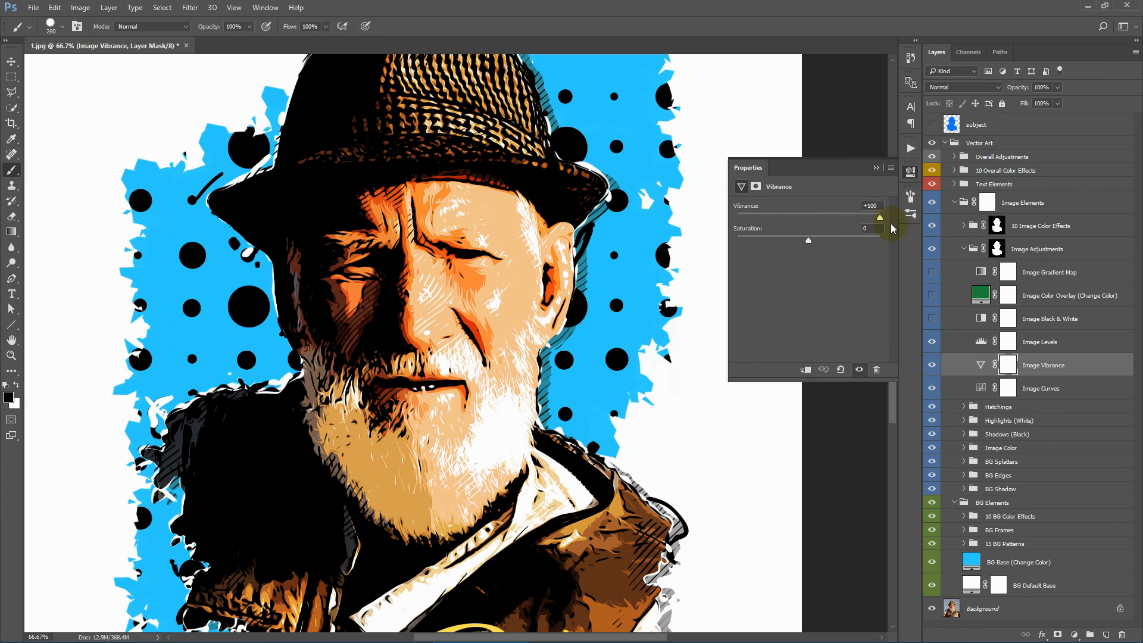
{"action": "left_click", "coordinate": [751, 230]}
{"action": "left_click_drag", "start_coordinate": [751, 228], "coordinate": [851, 219]}
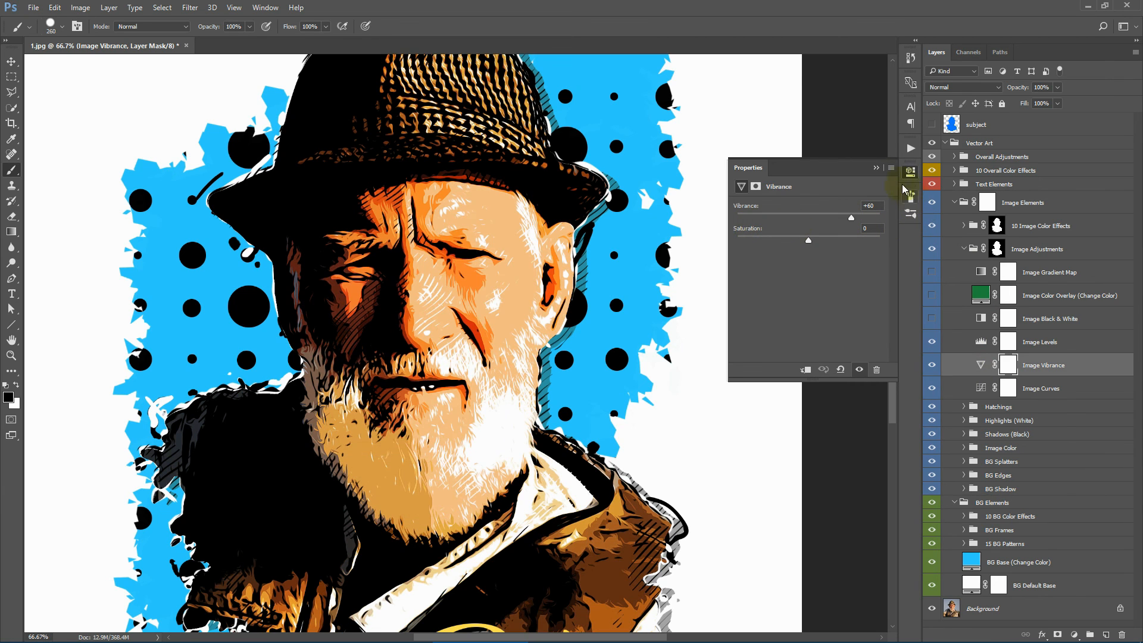
{"action": "left_click", "coordinate": [876, 169]}
Step: Try lowering the white input level of the Image Levels adjustment to about 226
{"action": "double_click", "coordinate": [980, 341]}
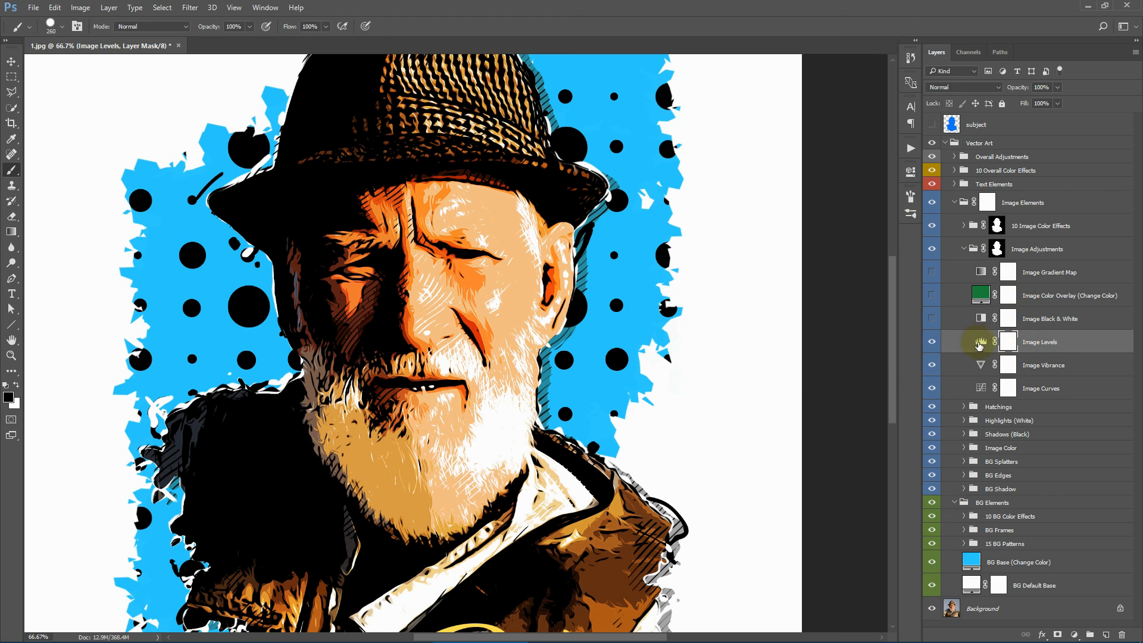
{"action": "left_click_drag", "start_coordinate": [882, 291], "coordinate": [867, 292]}
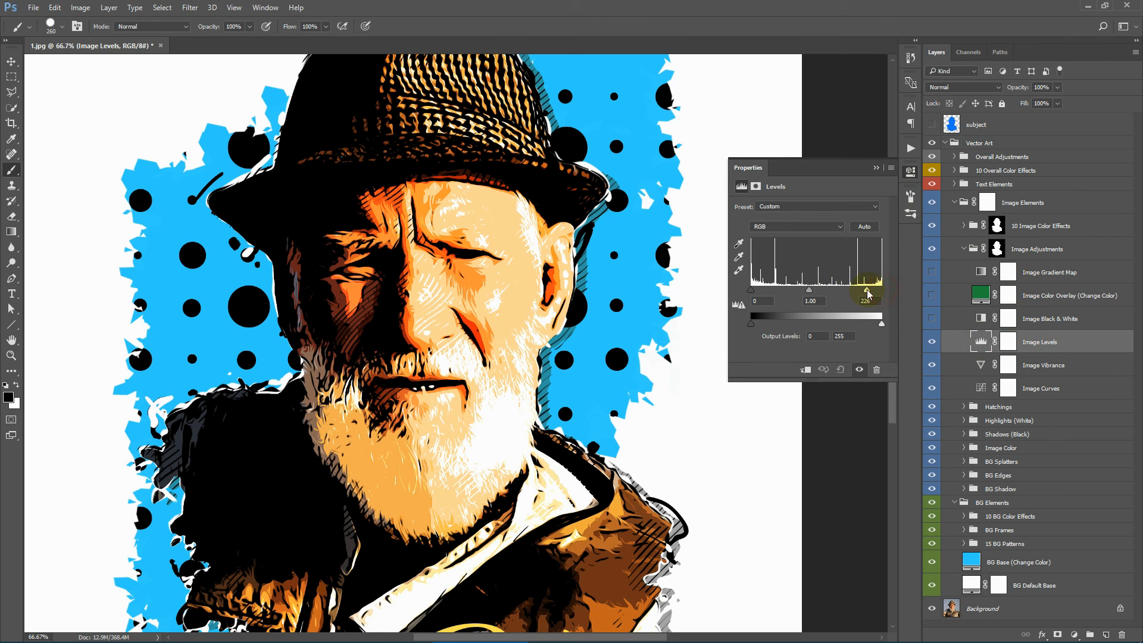
{"action": "left_click", "coordinate": [876, 168]}
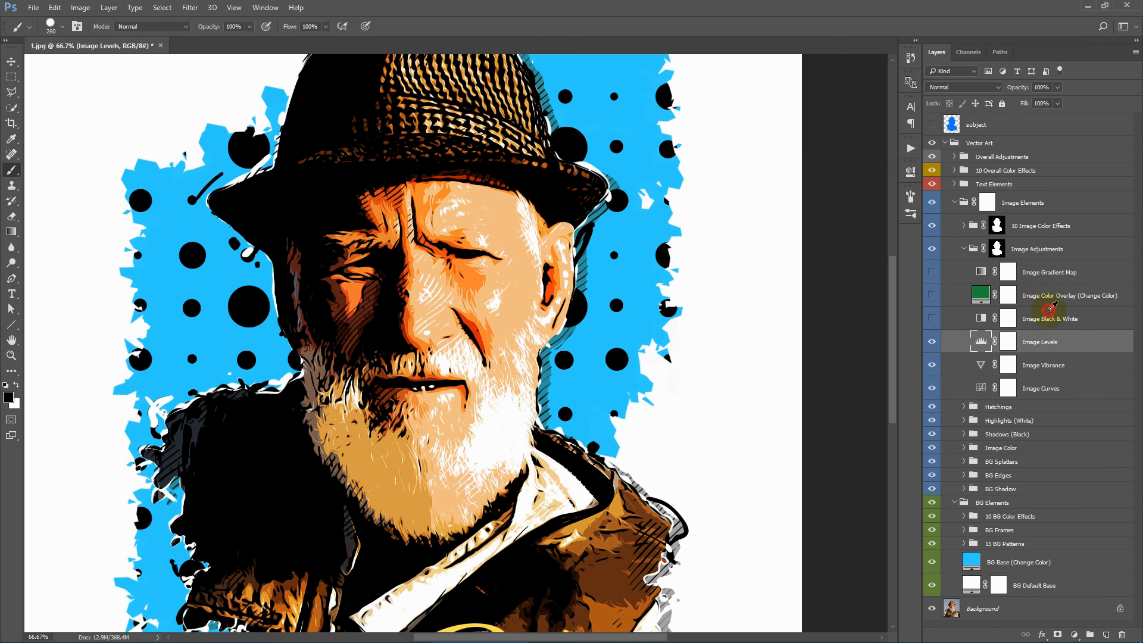
Step: Preview the Image Black & White adjustment by toggling its visibility on and off
{"action": "left_click", "coordinate": [1049, 316]}
{"action": "left_click", "coordinate": [980, 319]}
{"action": "left_click", "coordinate": [930, 318]}
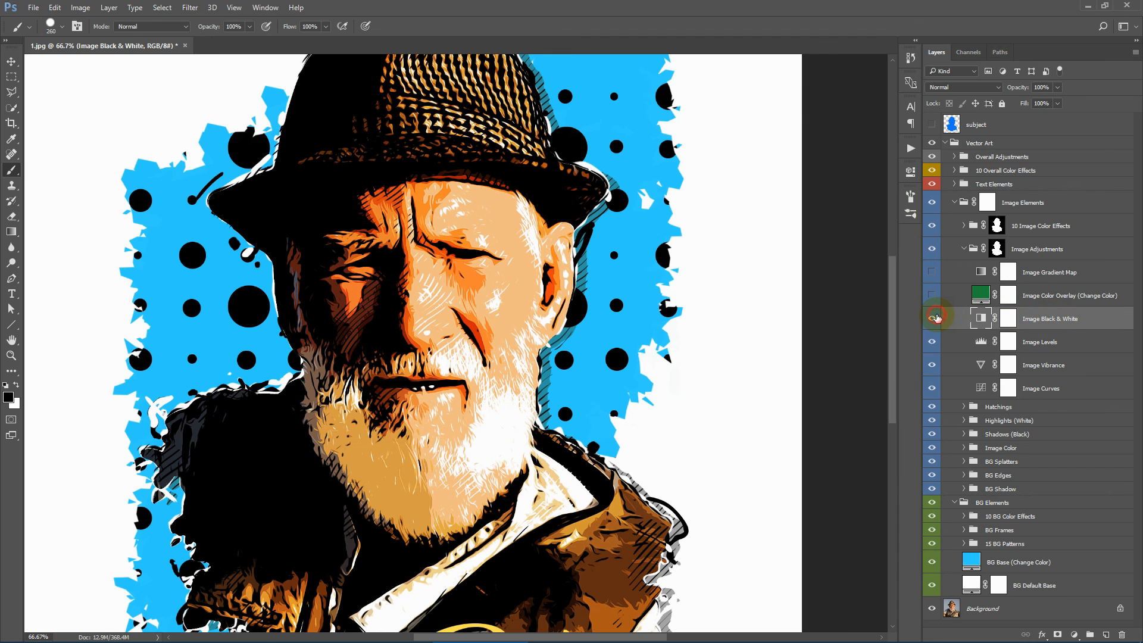
{"action": "left_click", "coordinate": [931, 318]}
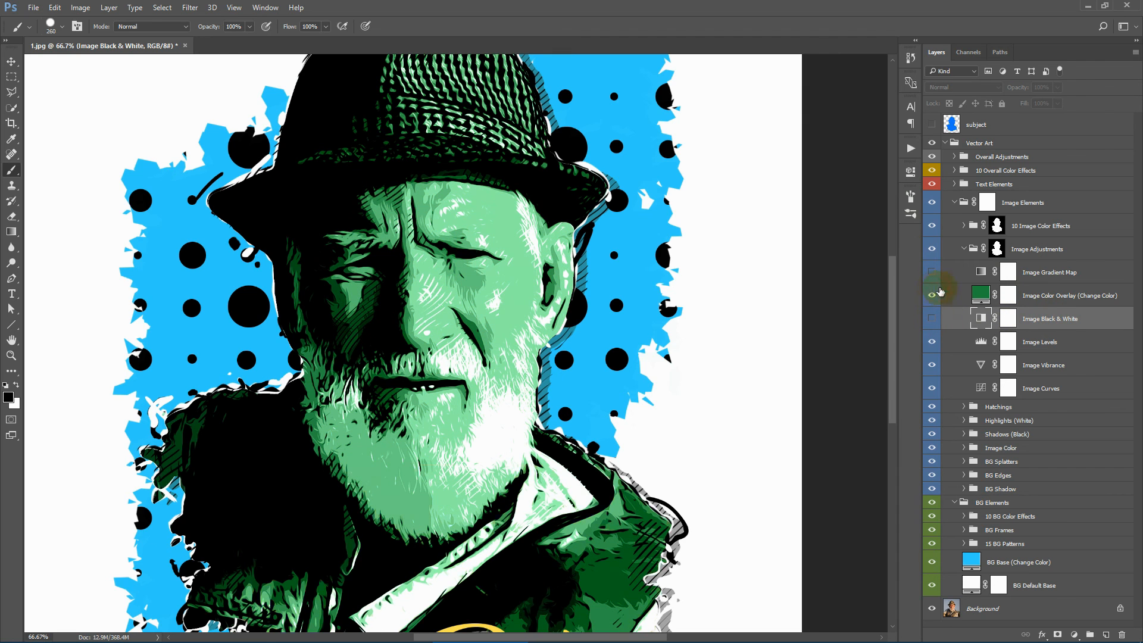
Step: Try the olive color 868512 on the Image Color Overlay, cancel the color change and hide the overlay layer
{"action": "double_click", "coordinate": [980, 294]}
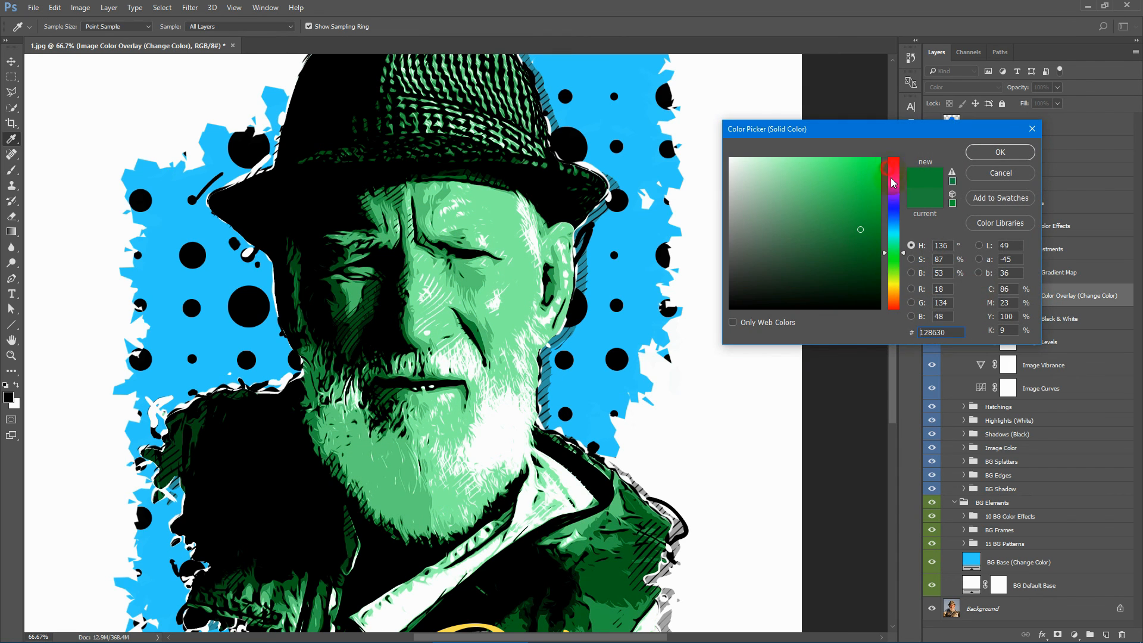
{"action": "left_click_drag", "start_coordinate": [893, 182], "coordinate": [893, 285]}
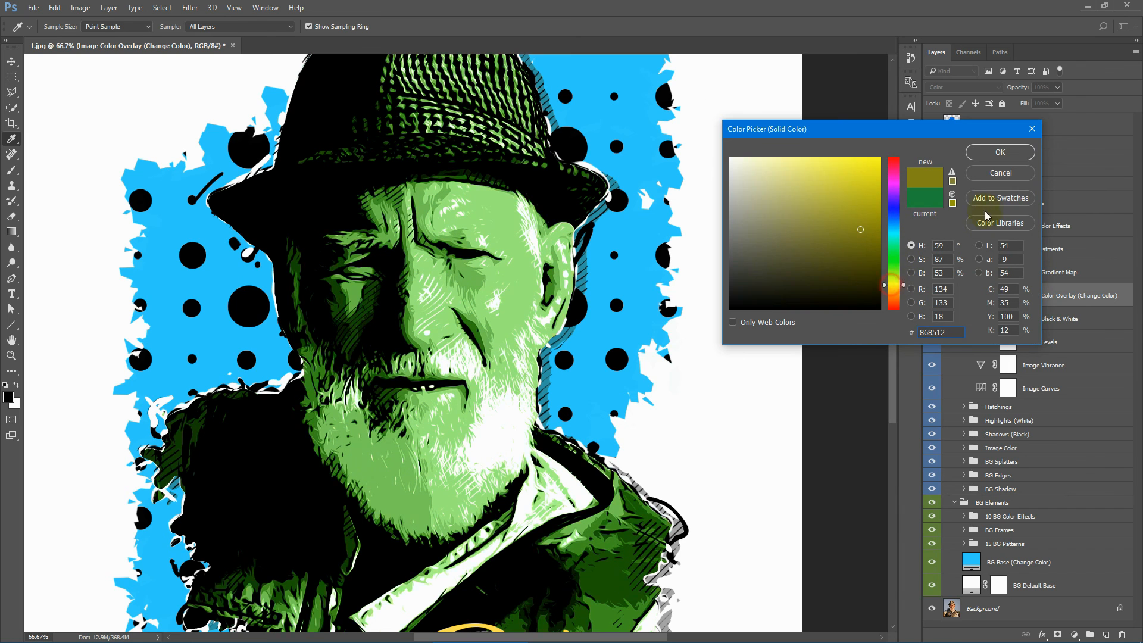
{"action": "left_click", "coordinate": [996, 173]}
{"action": "left_click", "coordinate": [931, 295]}
Step: Try several gradient presets, including Gold-Selenium 1 and Cobalt-Iron 2, on the Image Gradient Map, then leave the layer hidden
{"action": "left_click", "coordinate": [931, 272]}
{"action": "left_click", "coordinate": [979, 274]}
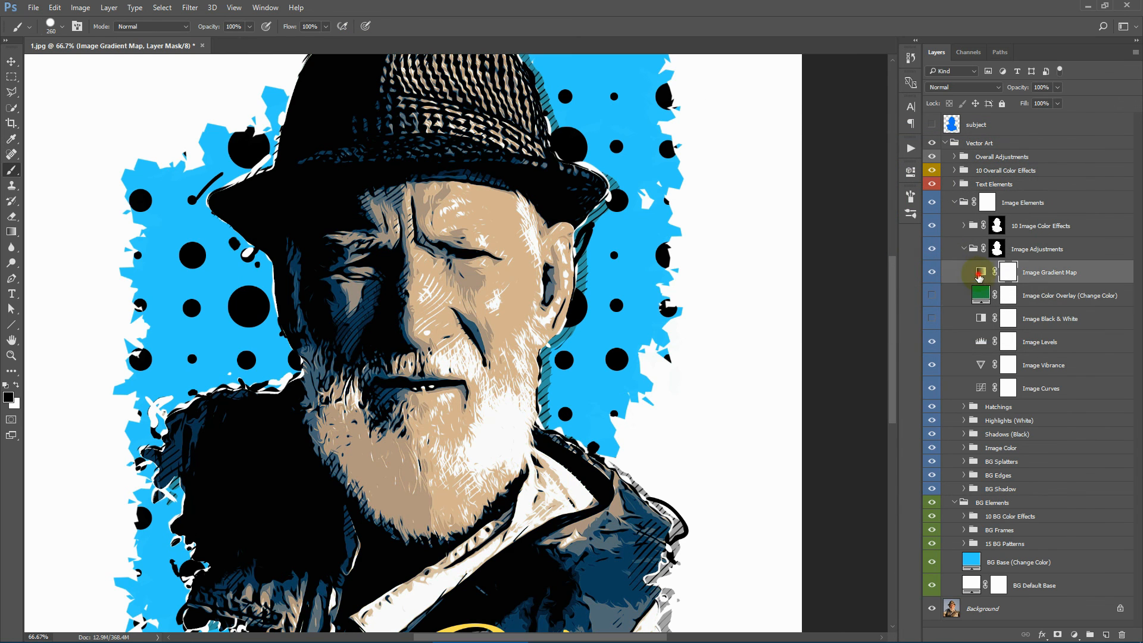
{"action": "left_click", "coordinate": [820, 209]}
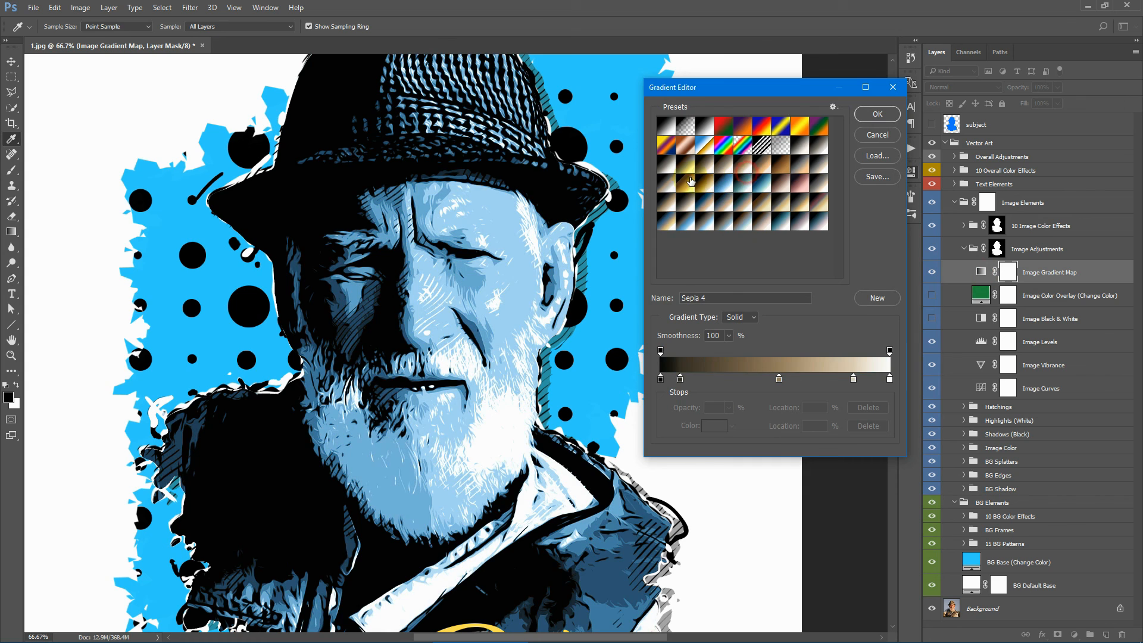
{"action": "left_click", "coordinate": [750, 170]}
{"action": "left_click", "coordinate": [785, 183]}
{"action": "left_click", "coordinate": [777, 198]}
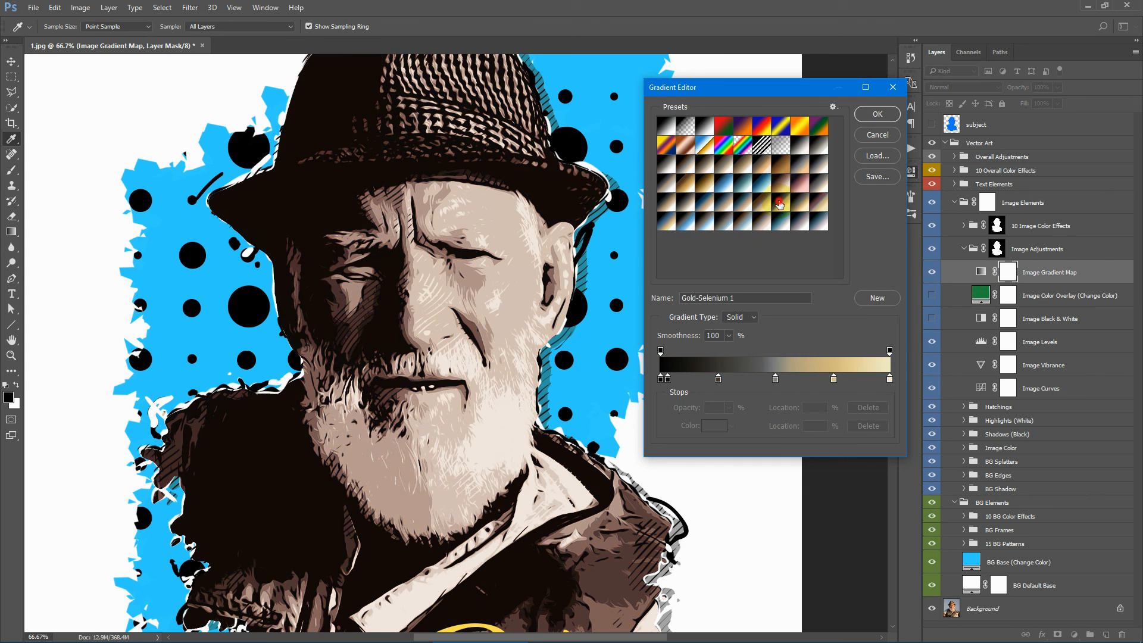
{"action": "left_click", "coordinate": [816, 201]}
{"action": "left_click", "coordinate": [795, 224]}
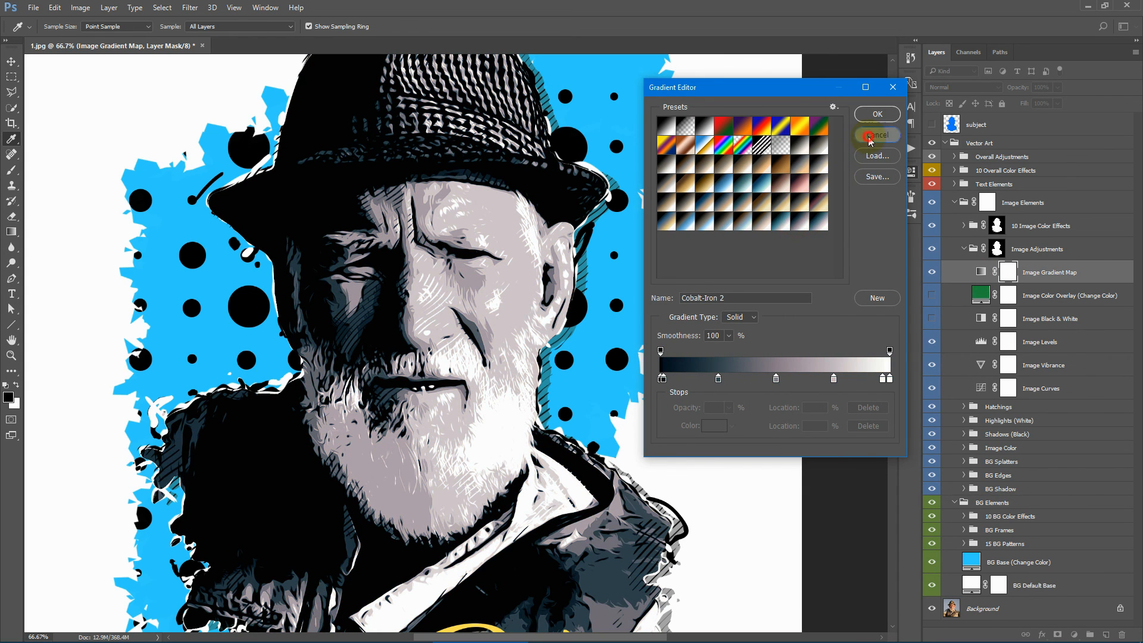
{"action": "left_click", "coordinate": [877, 113]}
{"action": "left_click", "coordinate": [932, 272]}
Step: Collapse the Image Adjustments group and select the 10 Image Color Effects group
{"action": "left_click", "coordinate": [971, 248]}
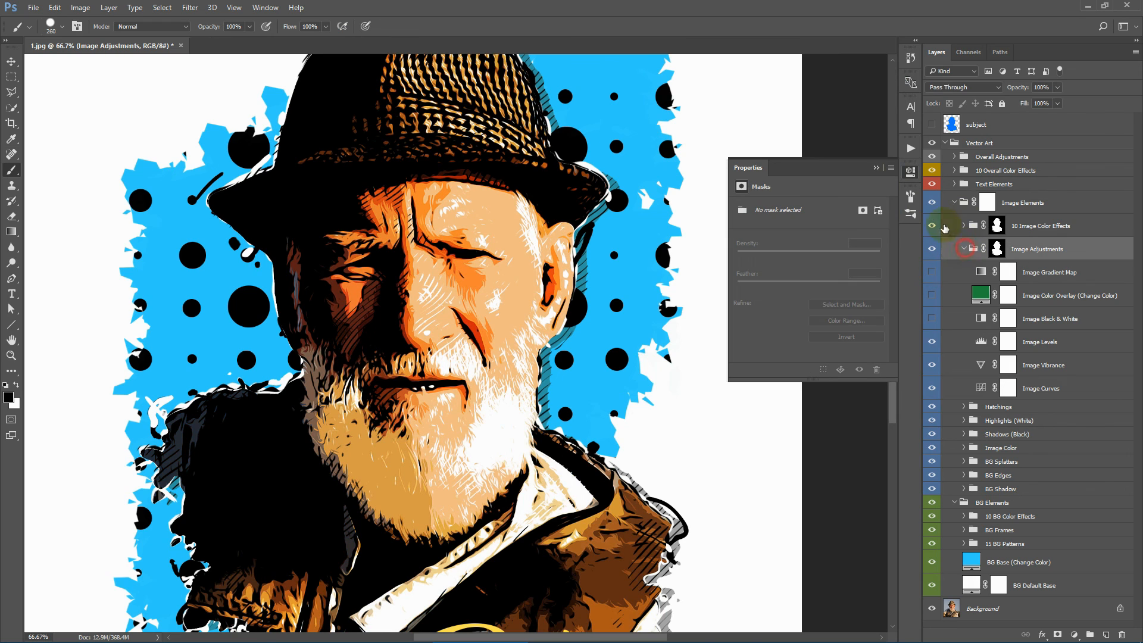
{"action": "left_click", "coordinate": [875, 167]}
{"action": "left_click", "coordinate": [1059, 226]}
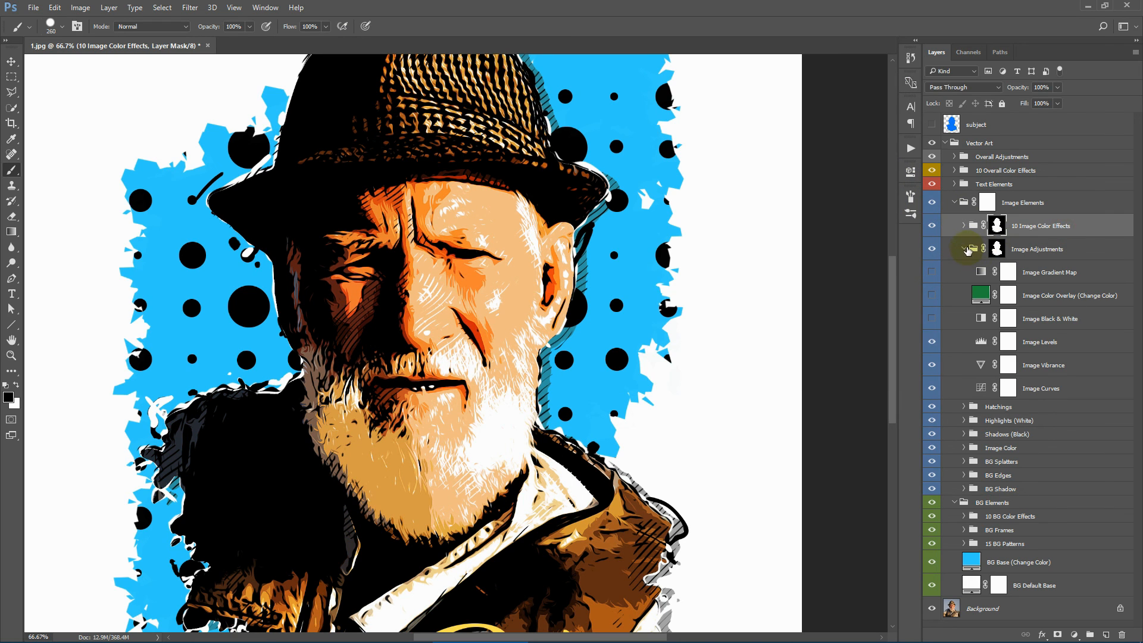
{"action": "left_click", "coordinate": [963, 249]}
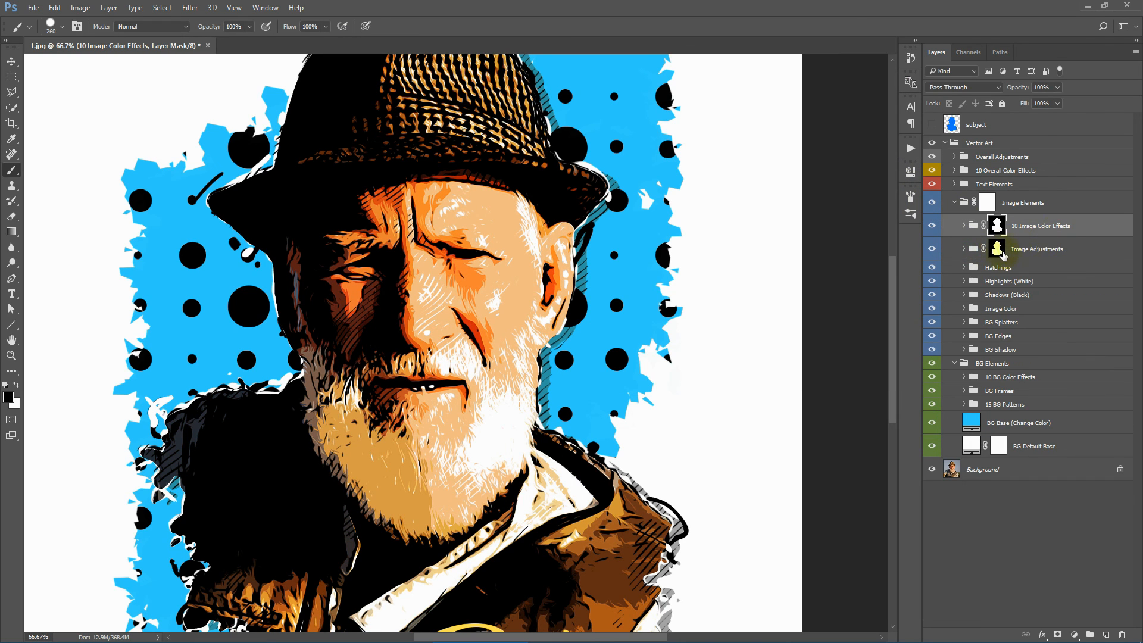
Step: Expand the 10 Image Color Effects group and preview Image Color Effect 01, switching to Image Color Effect 02
{"action": "left_click", "coordinate": [963, 226]}
{"action": "left_click", "coordinate": [931, 456]}
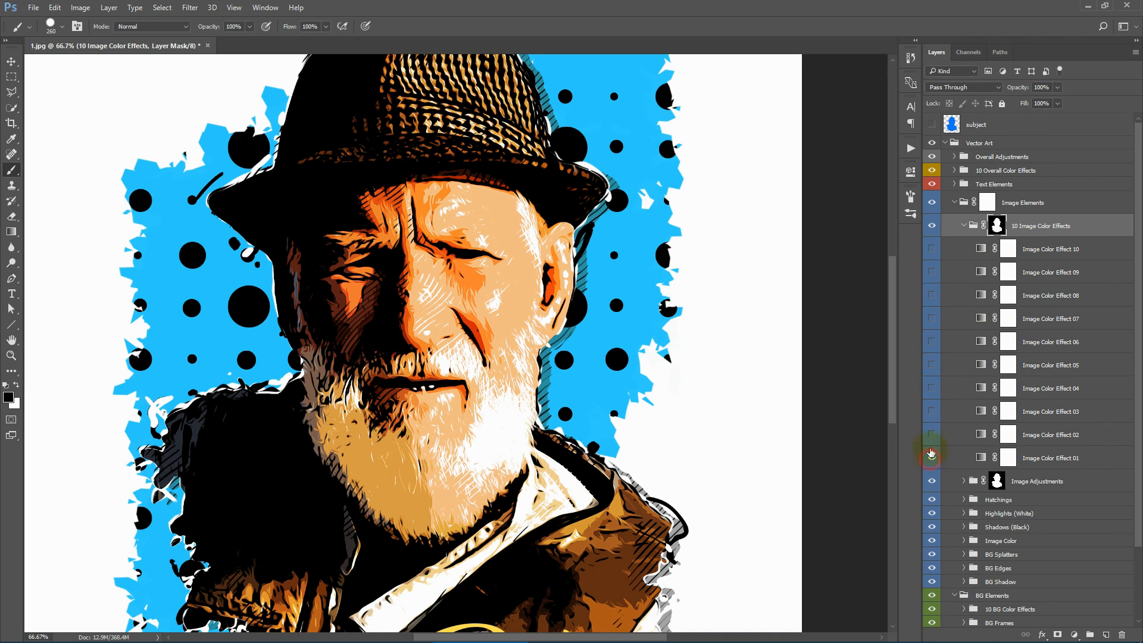
{"action": "left_click", "coordinate": [932, 435]}
{"action": "left_click", "coordinate": [931, 457]}
{"action": "scroll", "coordinate": [1032, 338], "scroll_direction": "down", "scroll_amount": 3}
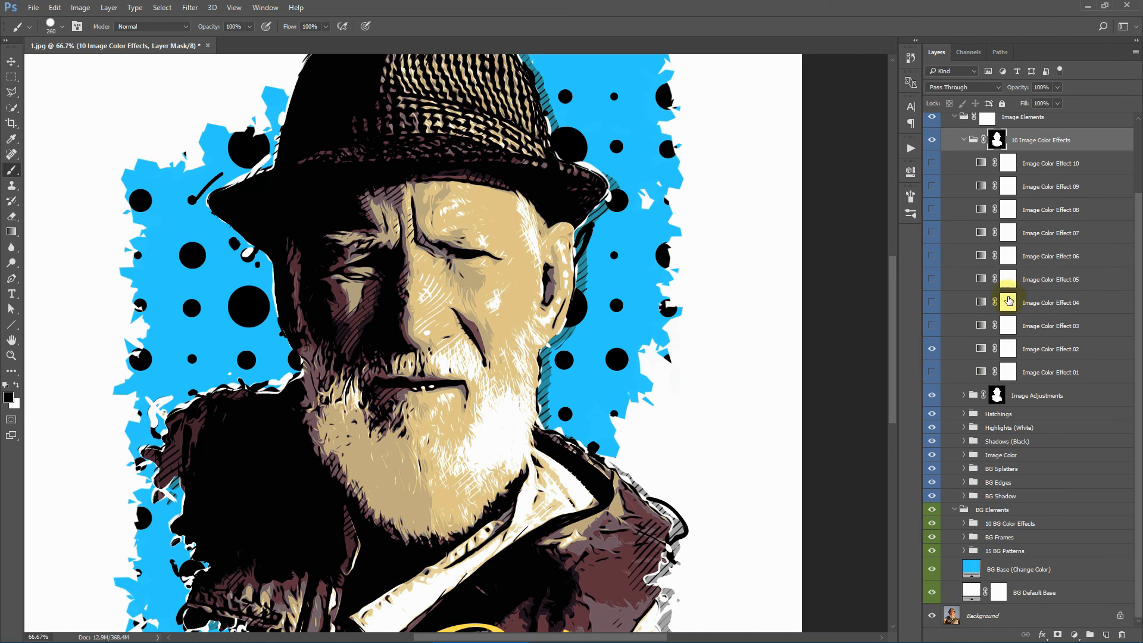
Step: Replace Image Color Effect 02 with Image Color Effect 03 and show BG Color Effects 10 and 09
{"action": "left_click", "coordinate": [964, 523]}
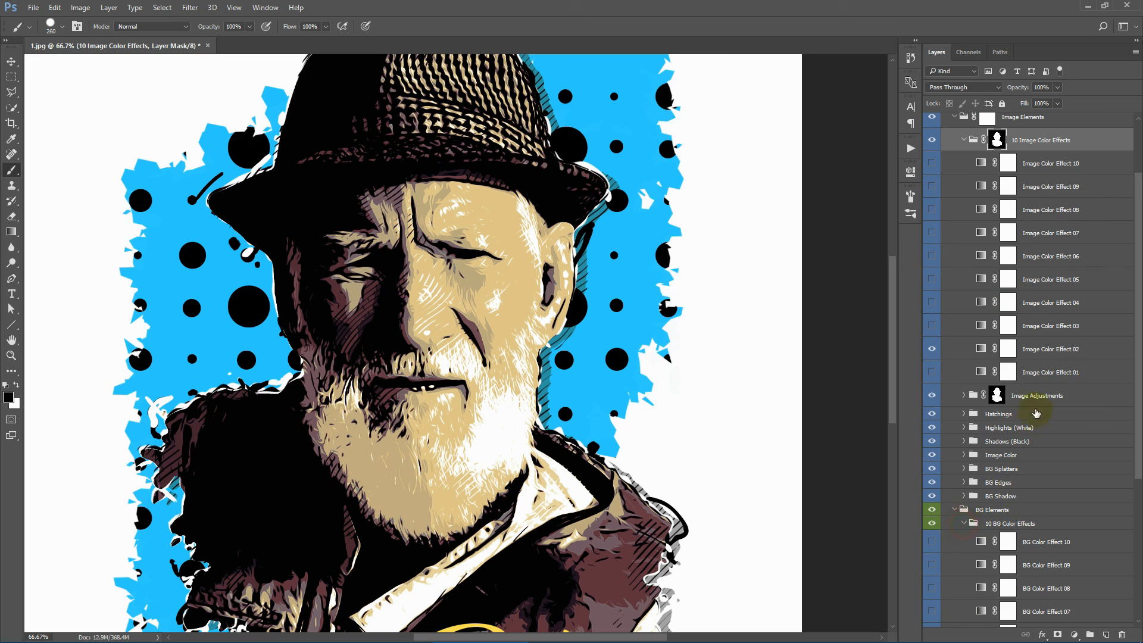
{"action": "scroll", "coordinate": [1038, 416], "scroll_direction": "down", "scroll_amount": 3}
{"action": "left_click", "coordinate": [931, 279]}
{"action": "left_click", "coordinate": [932, 255]}
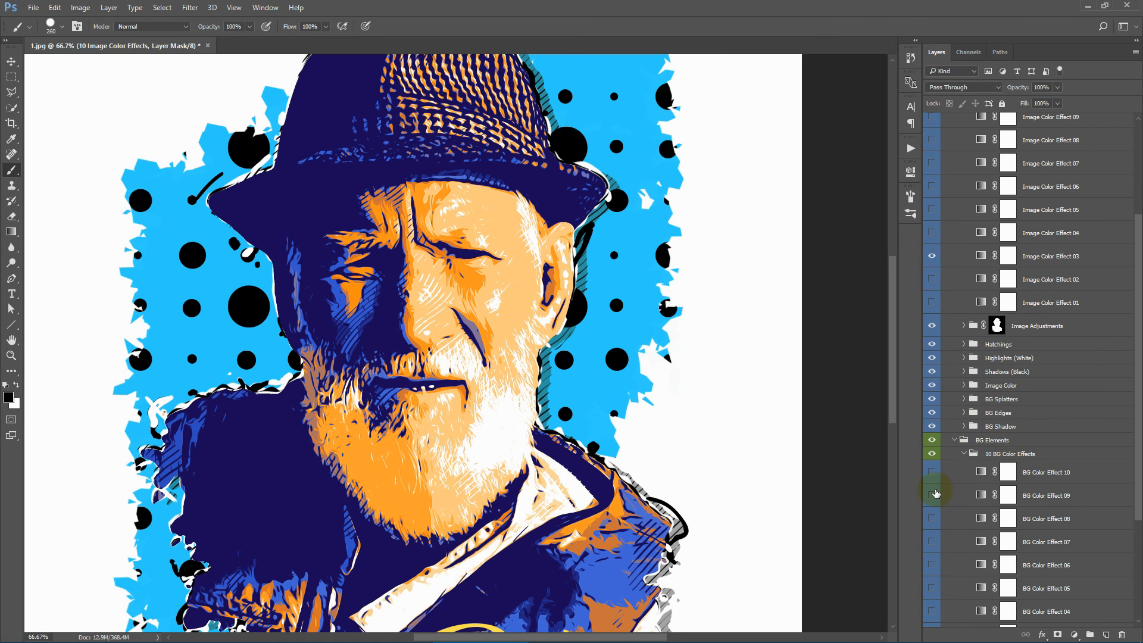
{"action": "left_click", "coordinate": [932, 472]}
{"action": "left_click", "coordinate": [931, 494]}
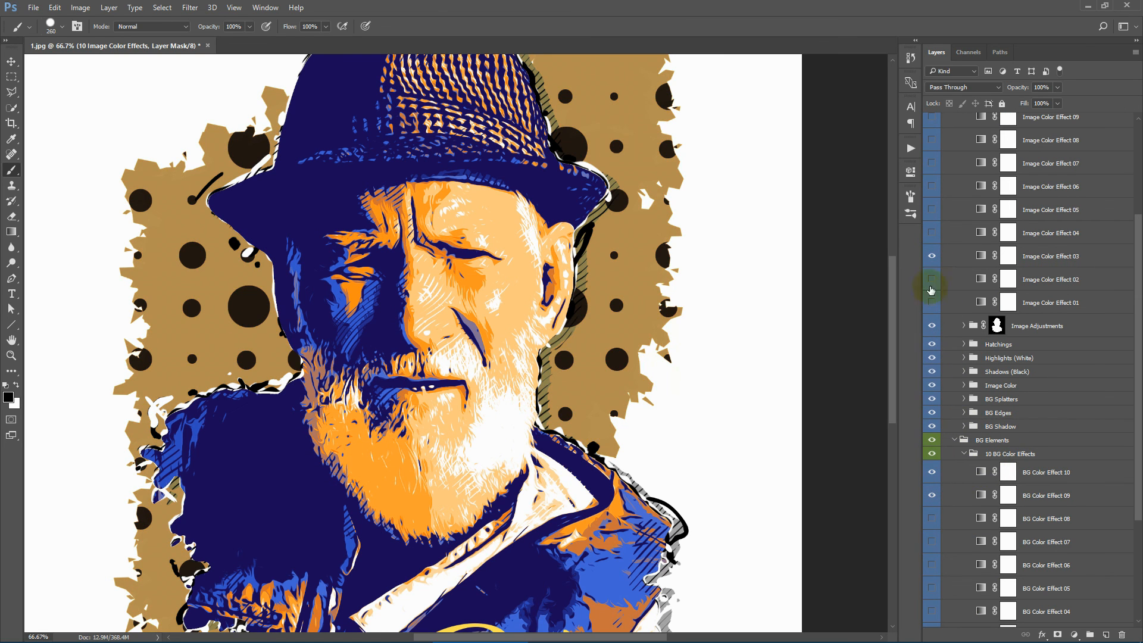
Step: Show Image Color Effect 04 and swap BG Color Effect 09 for 08, followed by 07
{"action": "left_click", "coordinate": [932, 233]}
{"action": "left_click", "coordinate": [931, 519]}
{"action": "left_click", "coordinate": [933, 499]}
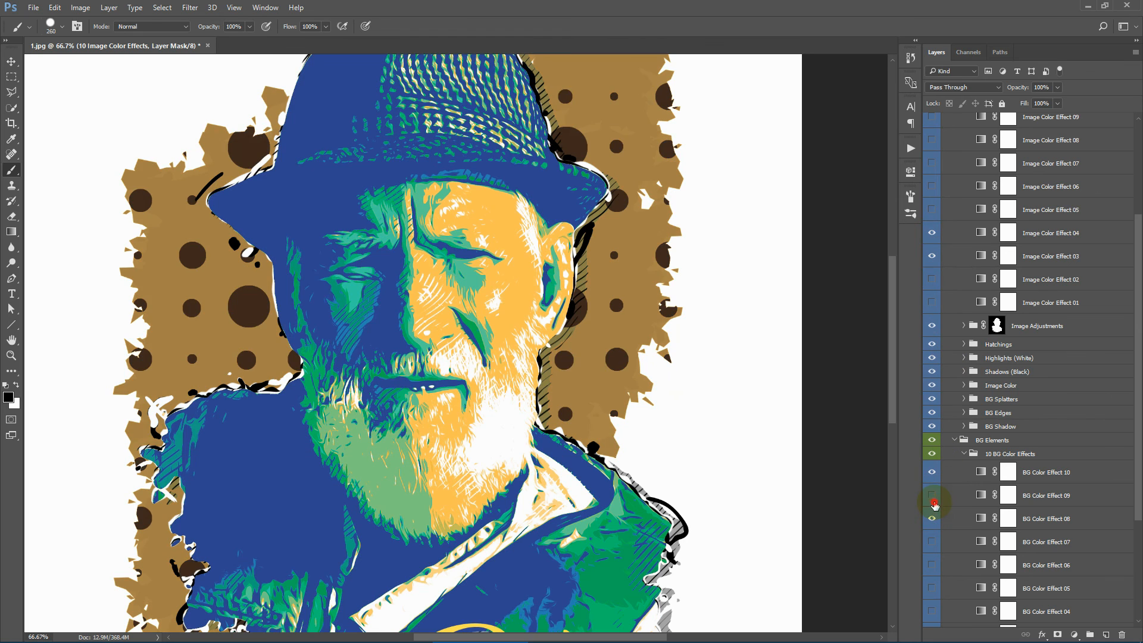
{"action": "left_click", "coordinate": [935, 542]}
{"action": "left_click", "coordinate": [935, 521]}
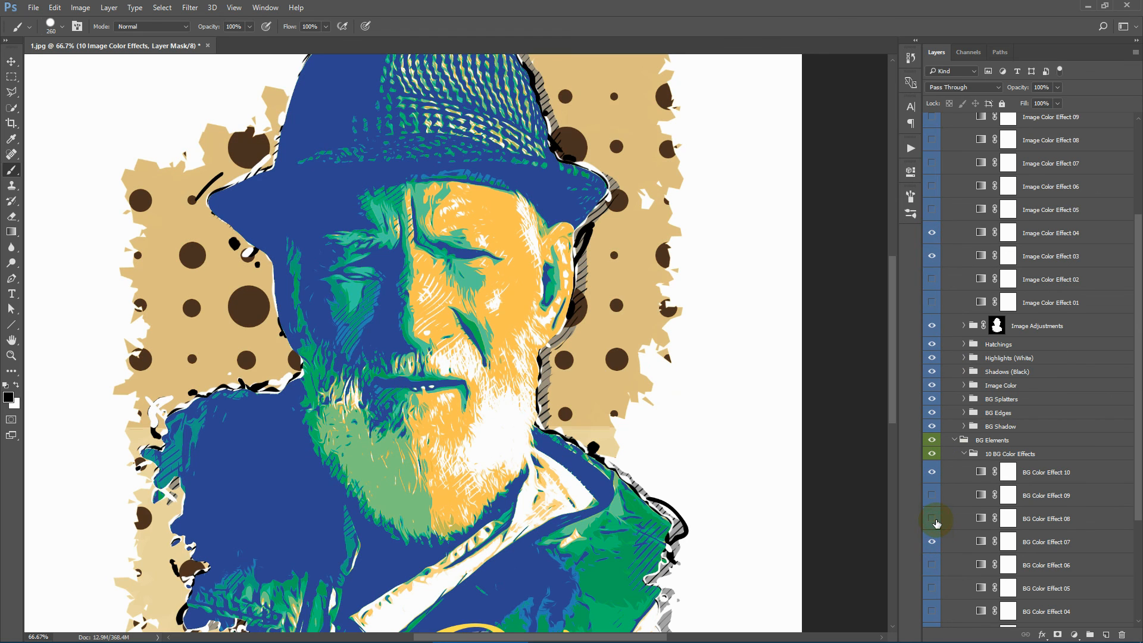
Step: Hide BG Color Effects 07 and 10 and collapse the 10 BG Color Effects group
{"action": "left_click", "coordinate": [932, 541]}
{"action": "left_click", "coordinate": [962, 457]}
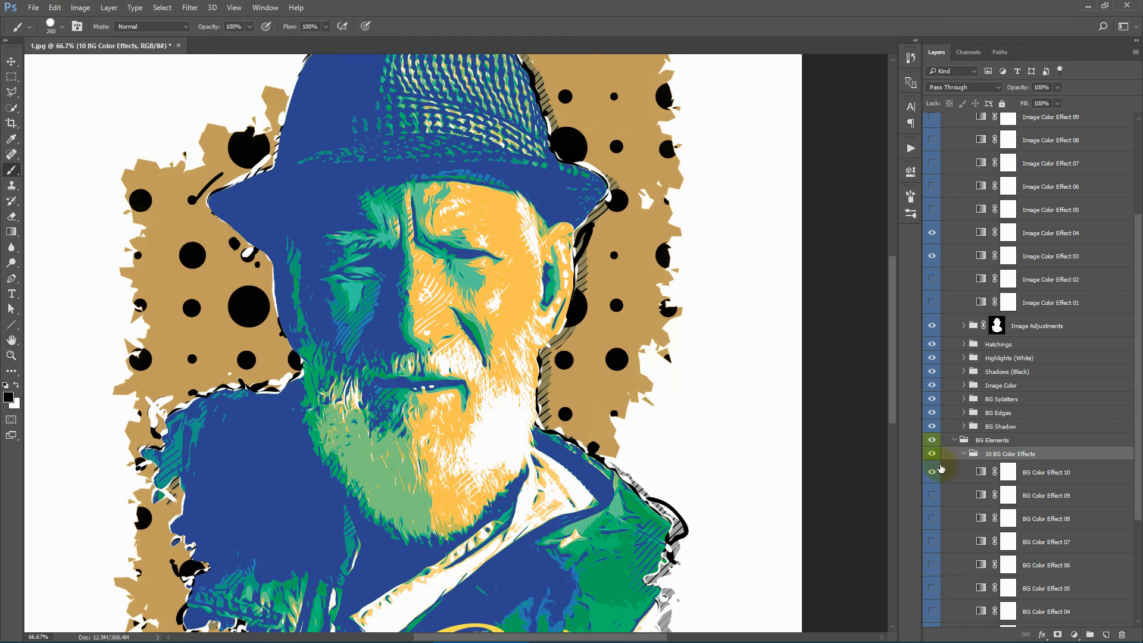
{"action": "left_click", "coordinate": [931, 472]}
{"action": "left_click", "coordinate": [962, 454]}
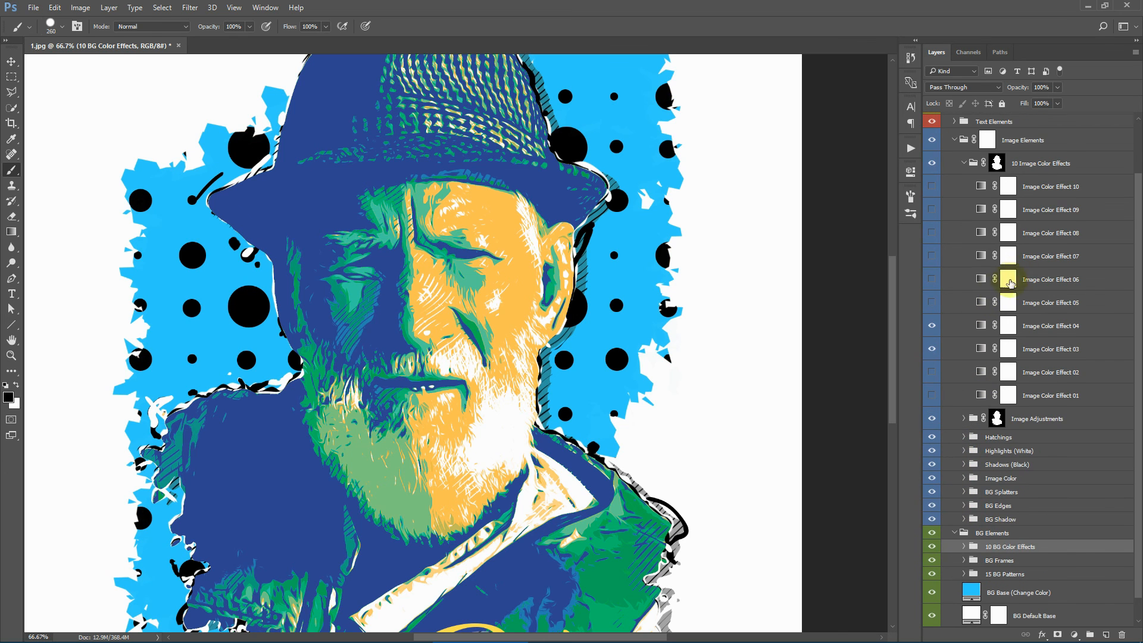
Step: Turn off Image Color Effects 03 and 04 and preview Image Color Effects 05, 06 and 07 one at a time
{"action": "scroll", "coordinate": [952, 417], "scroll_direction": "up", "scroll_amount": 3}
{"action": "left_click", "coordinate": [931, 395]}
{"action": "left_click", "coordinate": [931, 372]}
{"action": "left_click", "coordinate": [931, 350]}
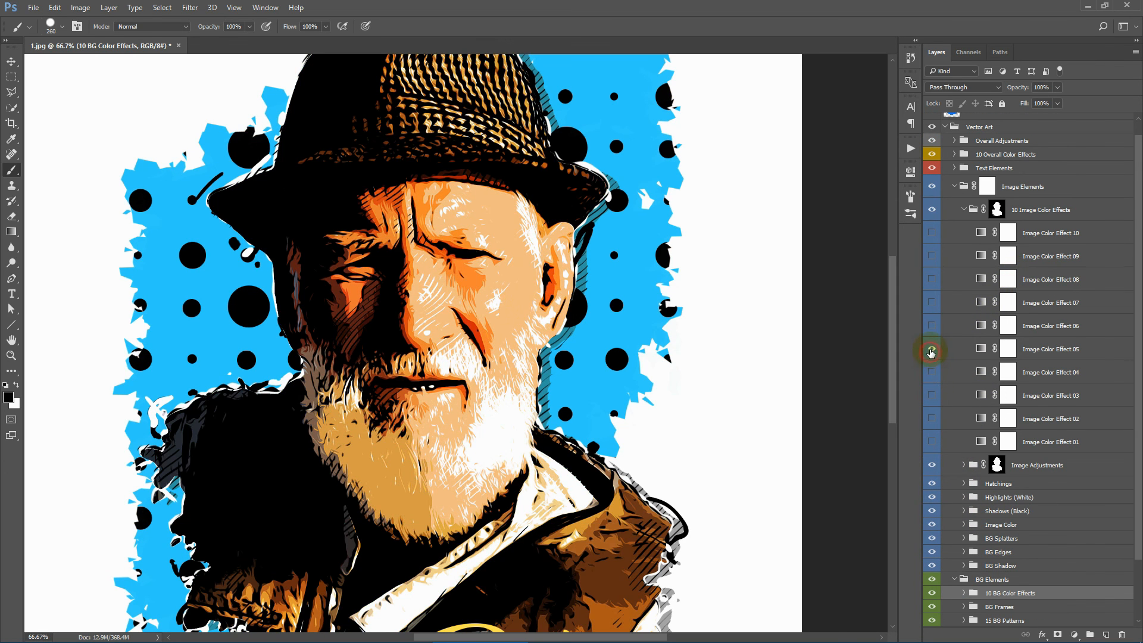
{"action": "left_click", "coordinate": [931, 325]}
{"action": "left_click", "coordinate": [932, 302]}
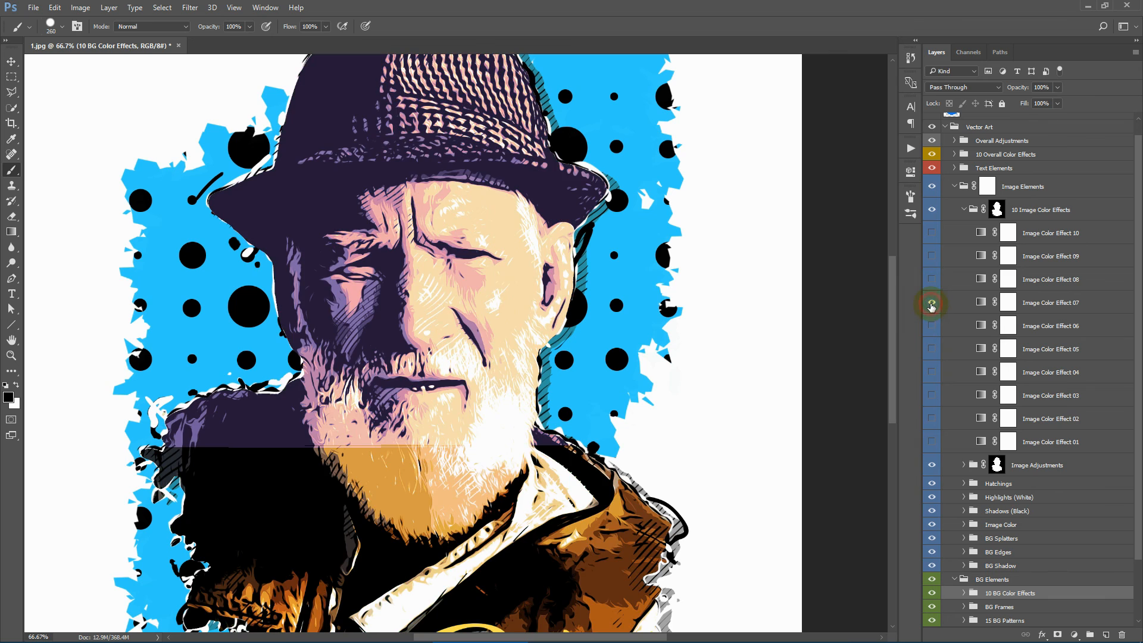
{"action": "left_click", "coordinate": [932, 302]}
Step: Preview Image Color Effects 08, 09 and 10 one at a time, hide them and collapse their group
{"action": "left_click", "coordinate": [931, 279]}
{"action": "left_click", "coordinate": [932, 281]}
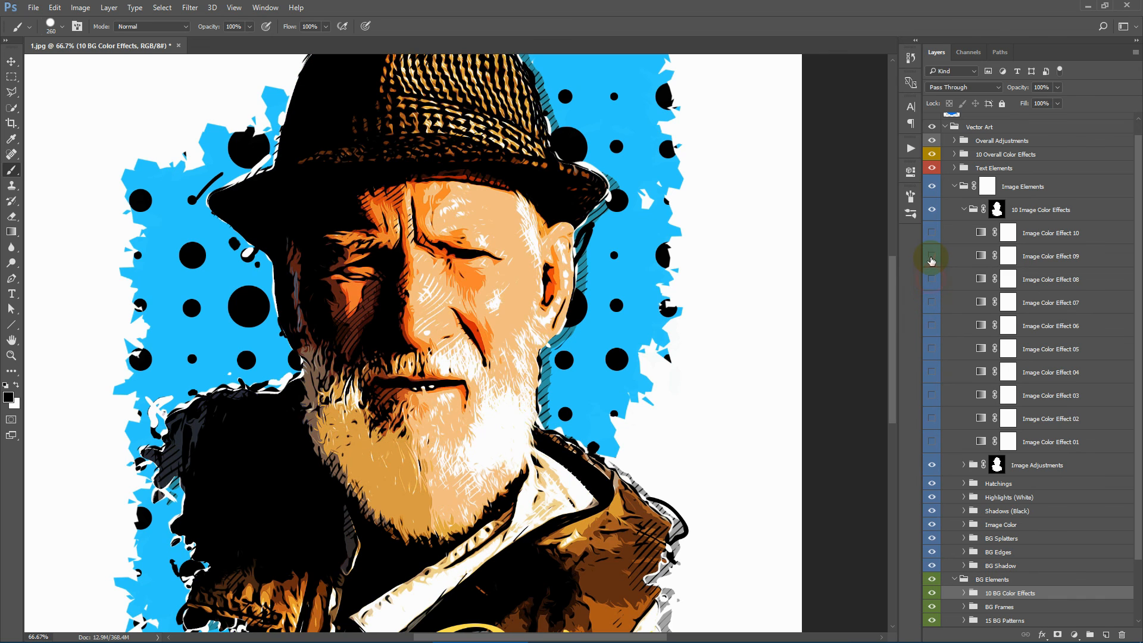
{"action": "left_click", "coordinate": [931, 256]}
{"action": "left_click", "coordinate": [929, 257]}
{"action": "left_click", "coordinate": [928, 233]}
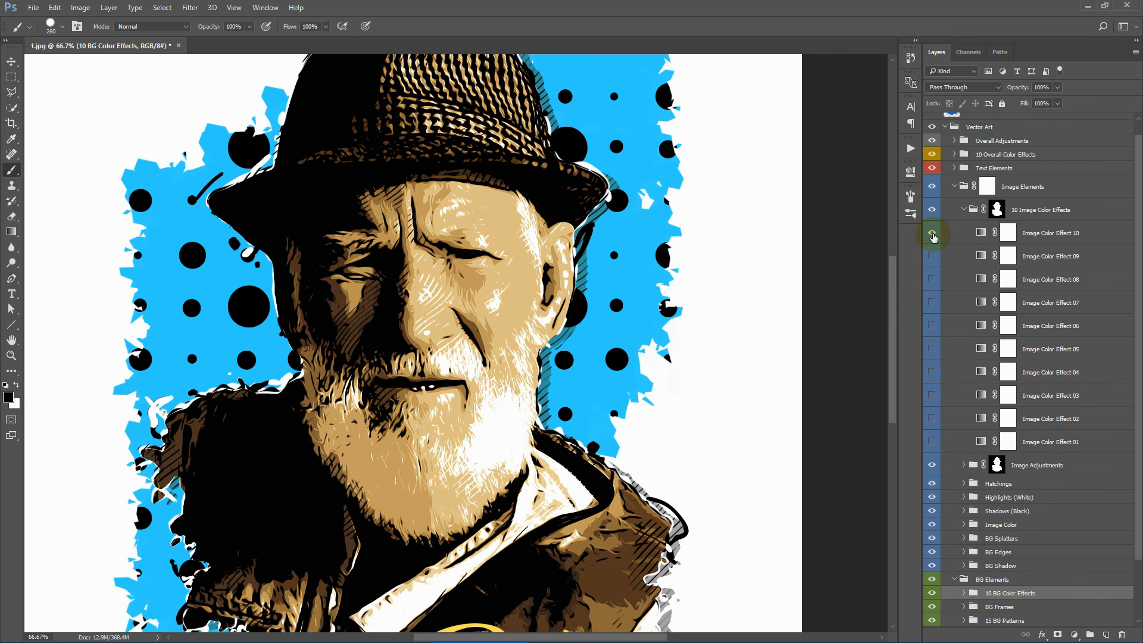
{"action": "left_click", "coordinate": [929, 233]}
{"action": "left_click", "coordinate": [963, 209]}
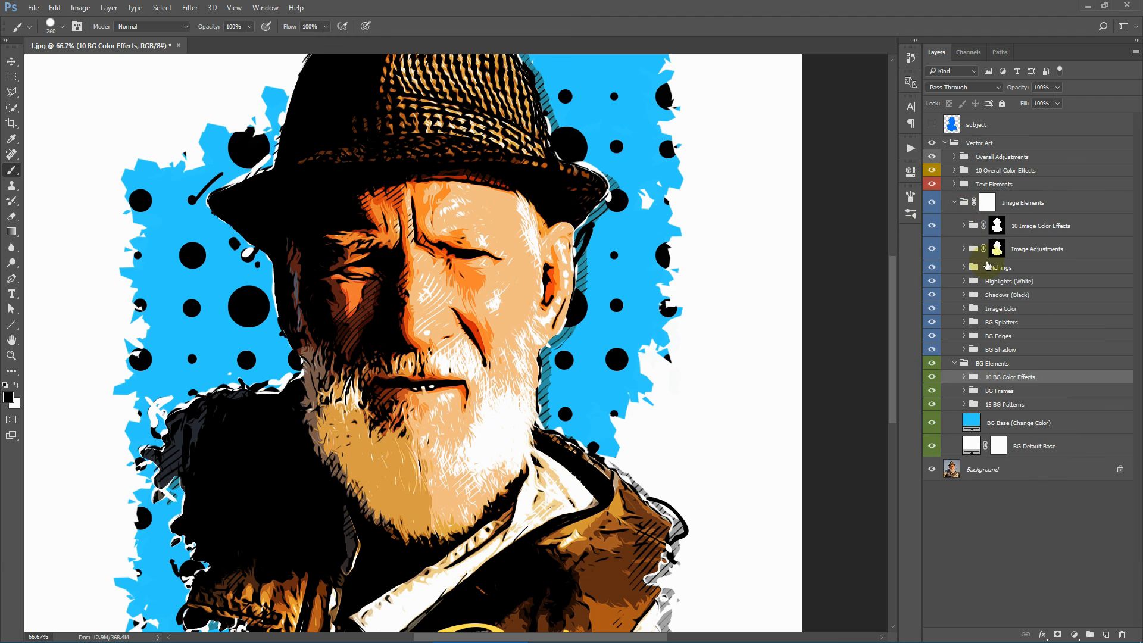
{"action": "left_click", "coordinate": [1075, 226]}
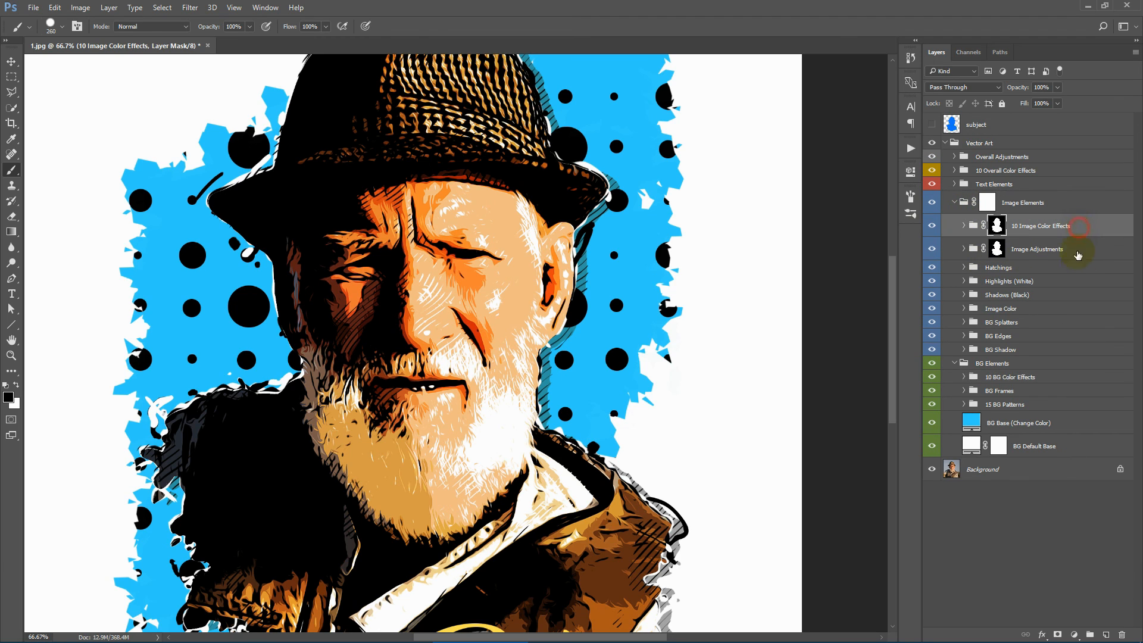
Step: Expand the 10 Overall Color Effects group and preview Overall Color Effects 01, 02 and 03 on the whole artwork
{"action": "left_click", "coordinate": [1027, 171]}
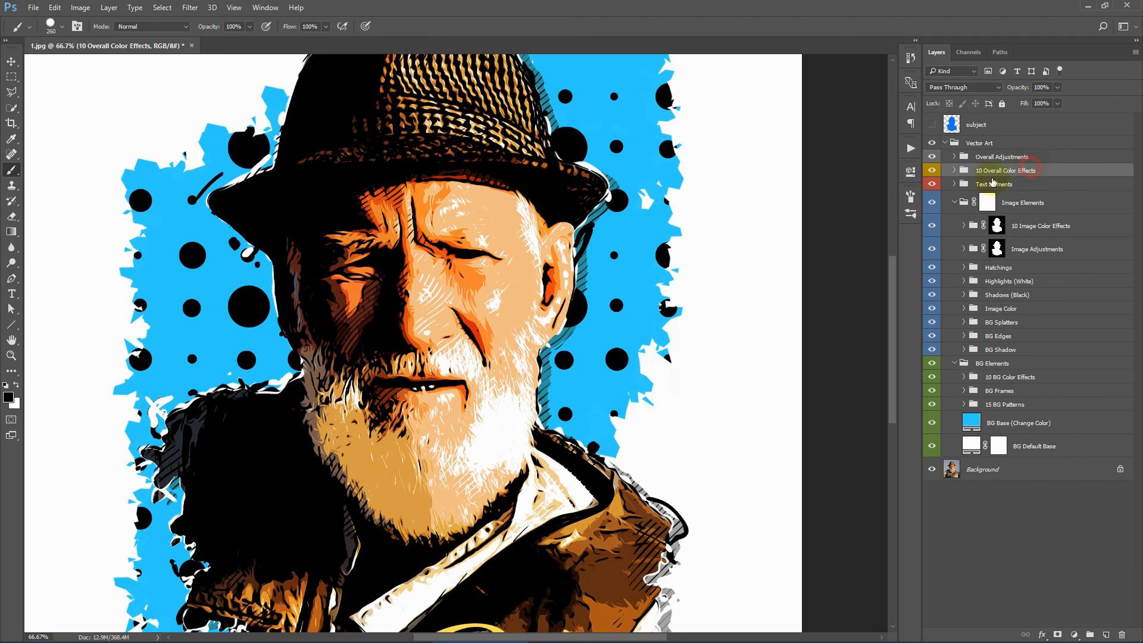
{"action": "left_click", "coordinate": [11, 355]}
{"action": "left_click", "coordinate": [334, 27]}
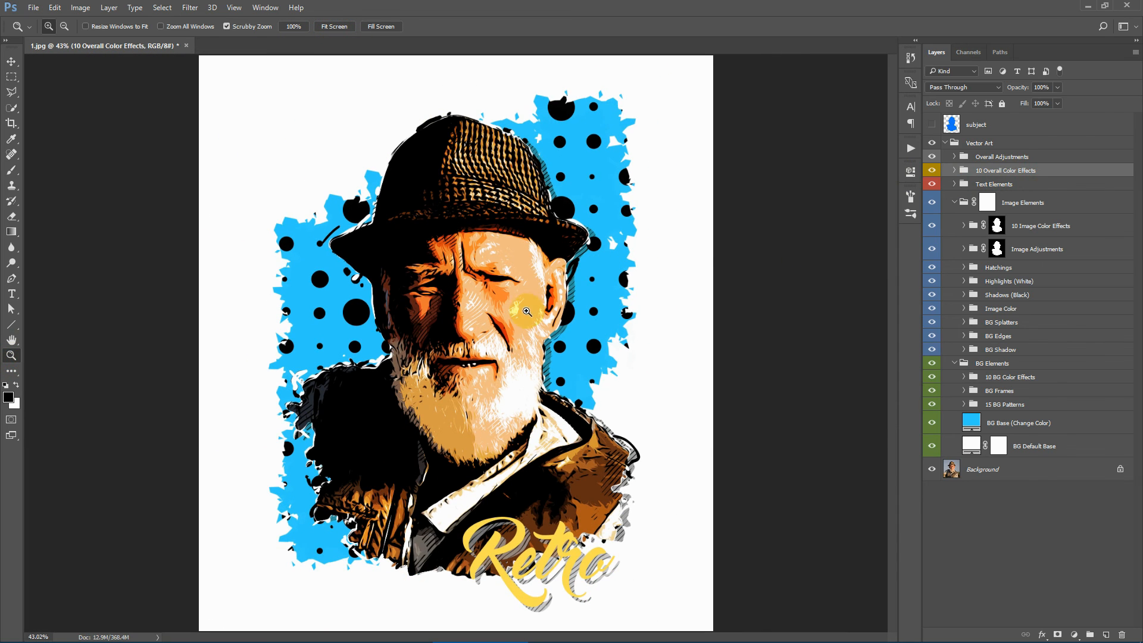
{"action": "left_click", "coordinate": [494, 360]}
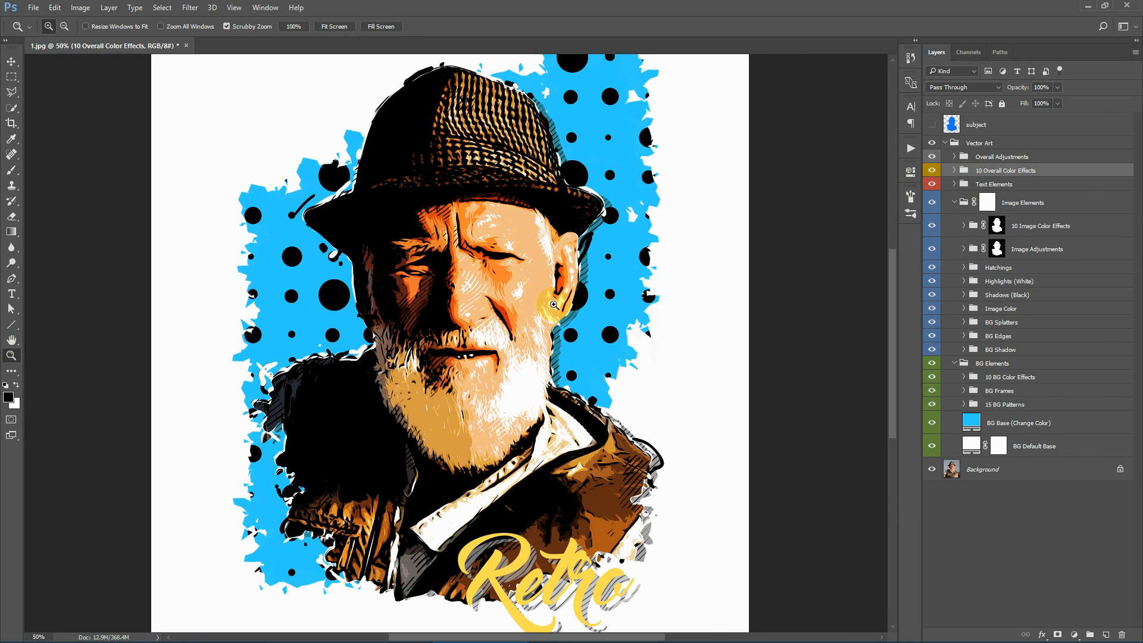
{"action": "left_click", "coordinate": [954, 171]}
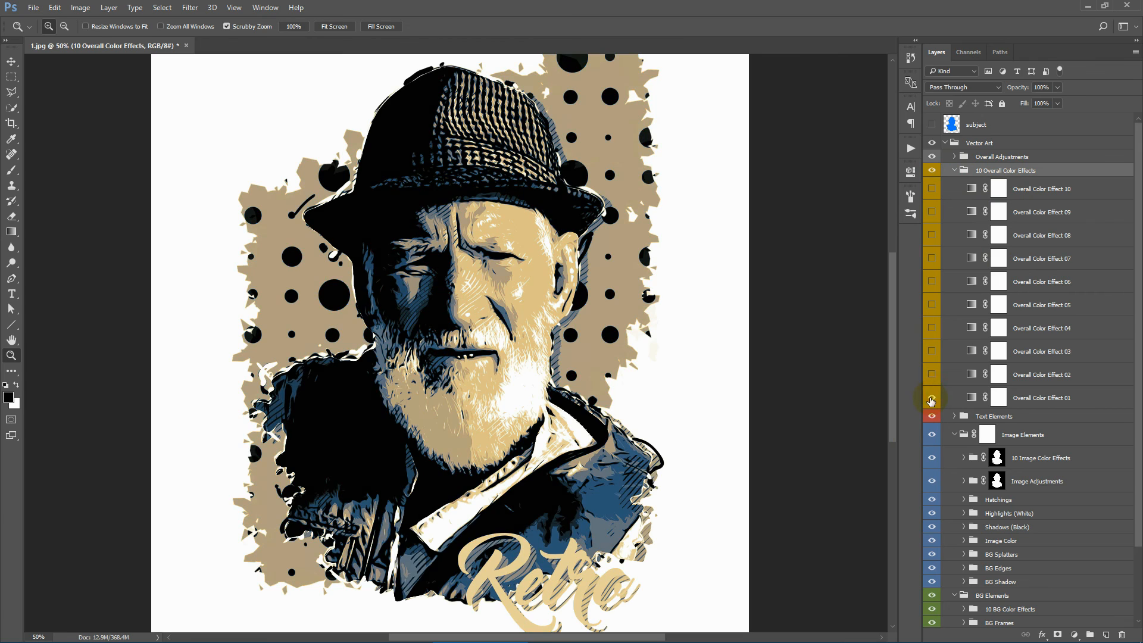
{"action": "left_click", "coordinate": [932, 397]}
{"action": "left_click", "coordinate": [932, 375]}
{"action": "left_click", "coordinate": [931, 374]}
{"action": "left_click", "coordinate": [932, 352]}
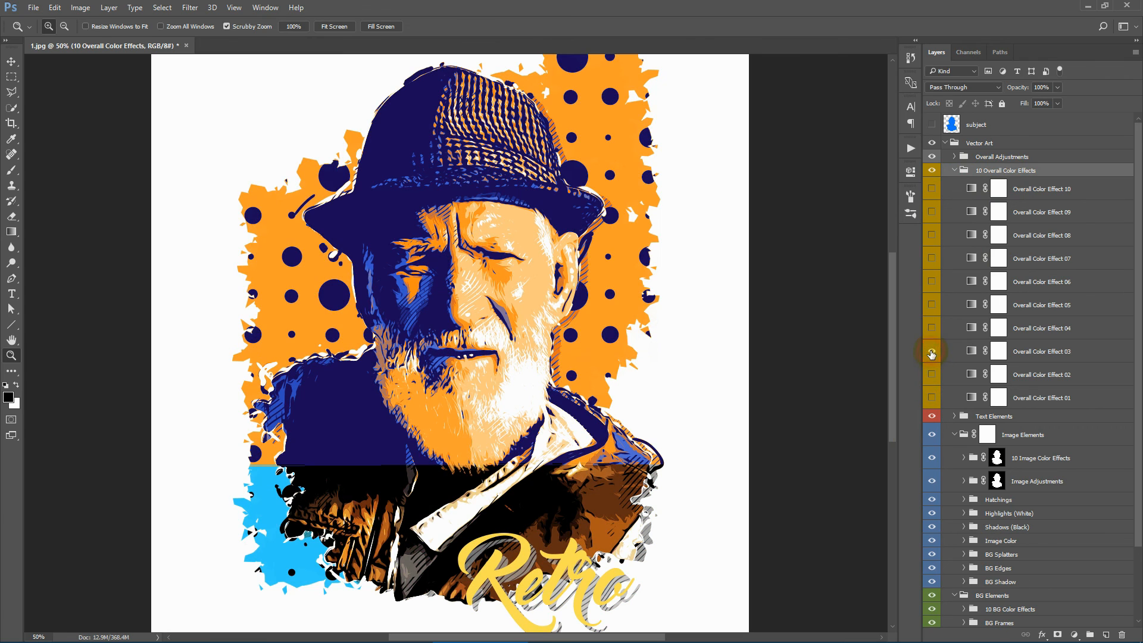
{"action": "left_click", "coordinate": [932, 351]}
Step: Preview Overall Color Effects 04, 05 and 06 one at a time, hiding each again
{"action": "left_click", "coordinate": [929, 328]}
{"action": "left_click", "coordinate": [929, 328]}
{"action": "left_click", "coordinate": [932, 304]}
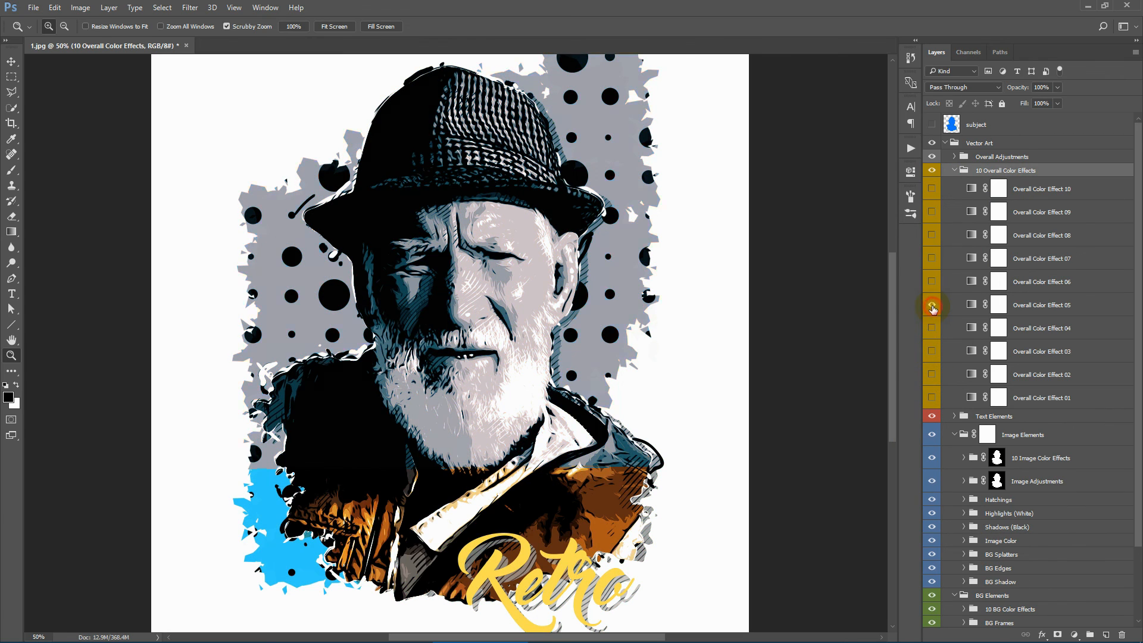
{"action": "left_click", "coordinate": [932, 305]}
{"action": "left_click", "coordinate": [932, 282]}
{"action": "left_click", "coordinate": [932, 282]}
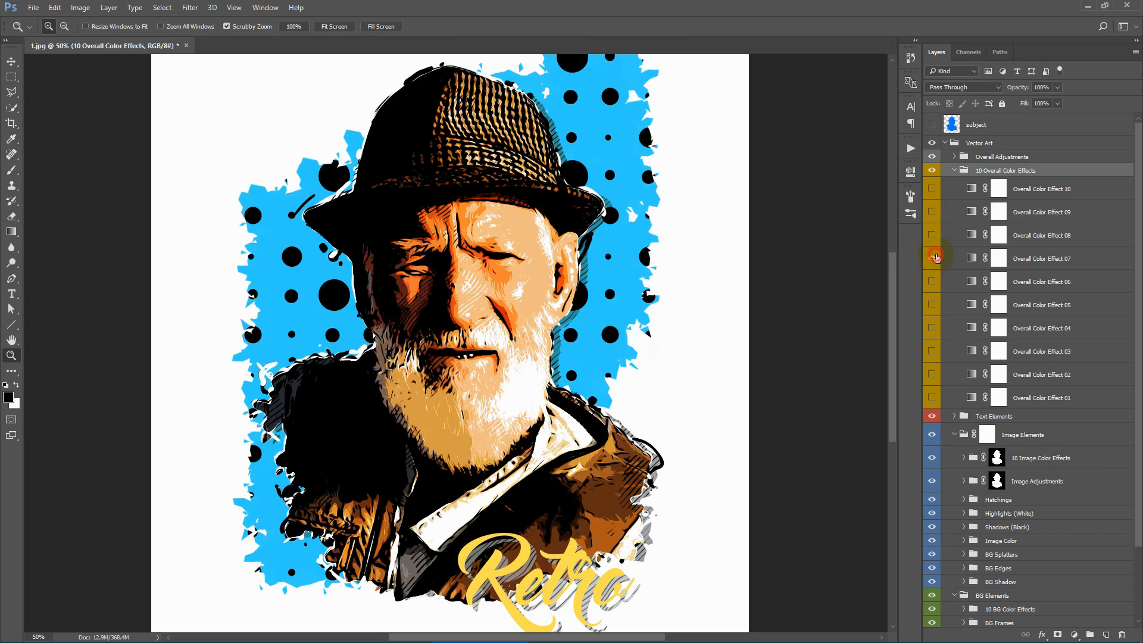
Step: Preview Overall Color Effects 07 to 10 one at a time, hide them and collapse their group
{"action": "left_click", "coordinate": [932, 259]}
{"action": "left_click", "coordinate": [932, 258]}
{"action": "left_click", "coordinate": [932, 235]}
{"action": "left_click", "coordinate": [932, 235]}
{"action": "left_click", "coordinate": [932, 212]}
{"action": "left_click", "coordinate": [932, 212]}
{"action": "left_click", "coordinate": [932, 189]}
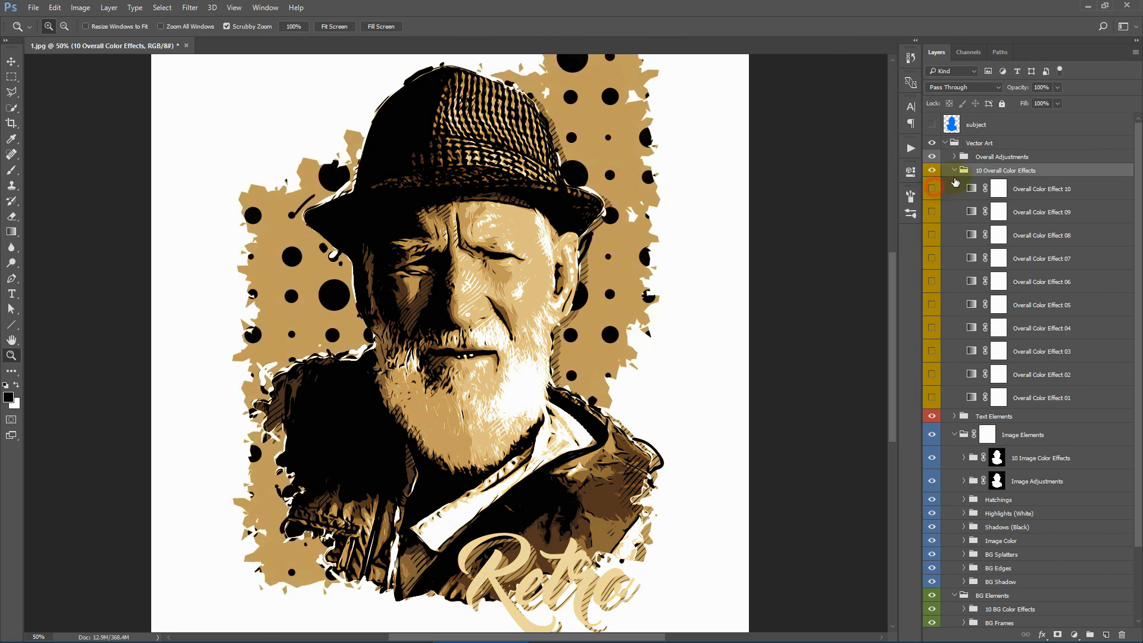
{"action": "left_click", "coordinate": [932, 189]}
{"action": "left_click", "coordinate": [953, 170]}
Step: Expand the Overall Adjustments group and inspect the Overall Brightness/Contrast settings
{"action": "left_click", "coordinate": [956, 156]}
{"action": "left_click", "coordinate": [955, 157]}
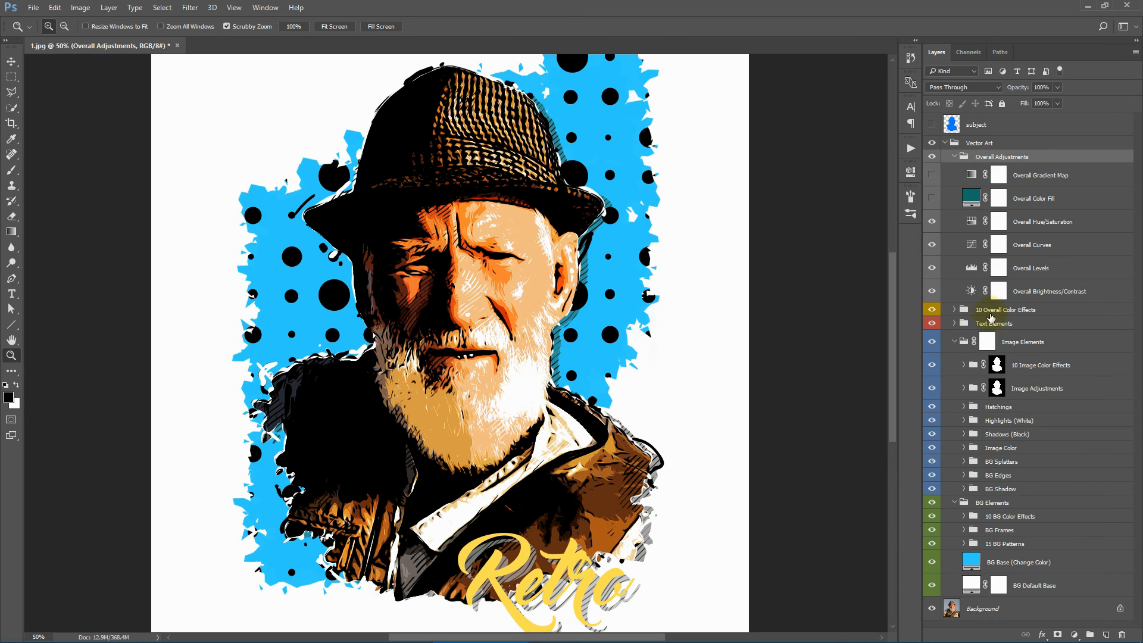
{"action": "double_click", "coordinate": [970, 291]}
{"action": "left_click", "coordinate": [875, 167]}
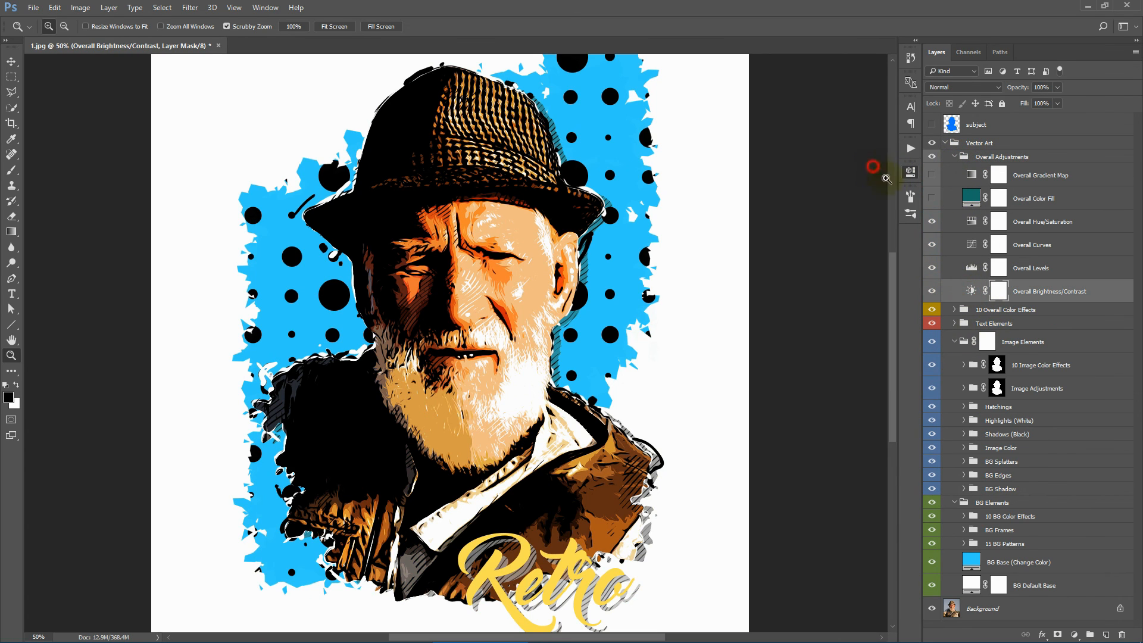
Step: Try lowering the white input level of the Overall Levels adjustment
{"action": "double_click", "coordinate": [971, 267]}
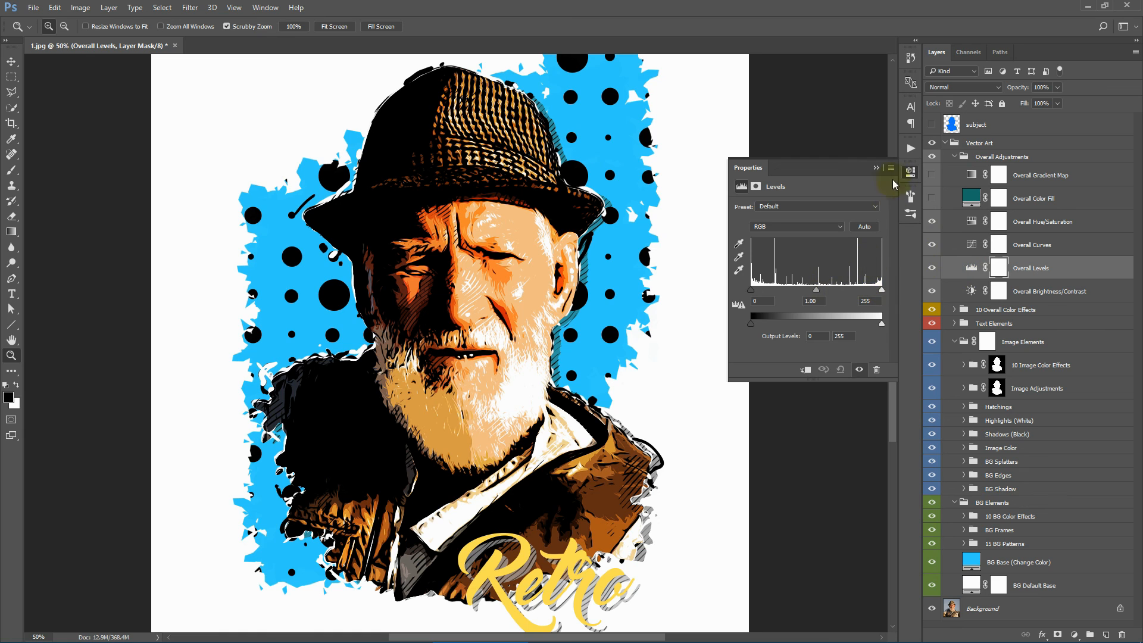
{"action": "left_click_drag", "start_coordinate": [880, 289], "coordinate": [842, 290]}
{"action": "left_click", "coordinate": [876, 168]}
Step: Bend the blue channel of the Overall Curves adjustment at several points and hide that adjustment layer
{"action": "double_click", "coordinate": [971, 245]}
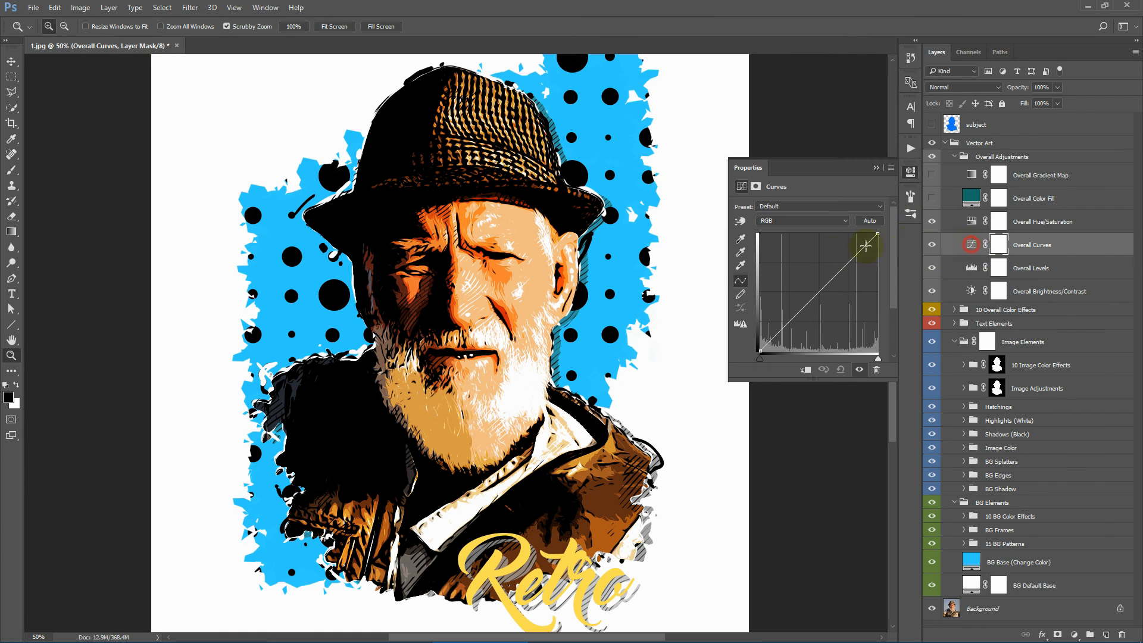
{"action": "left_click", "coordinate": [804, 221]}
{"action": "left_click", "coordinate": [779, 250]}
{"action": "left_click", "coordinate": [823, 291]}
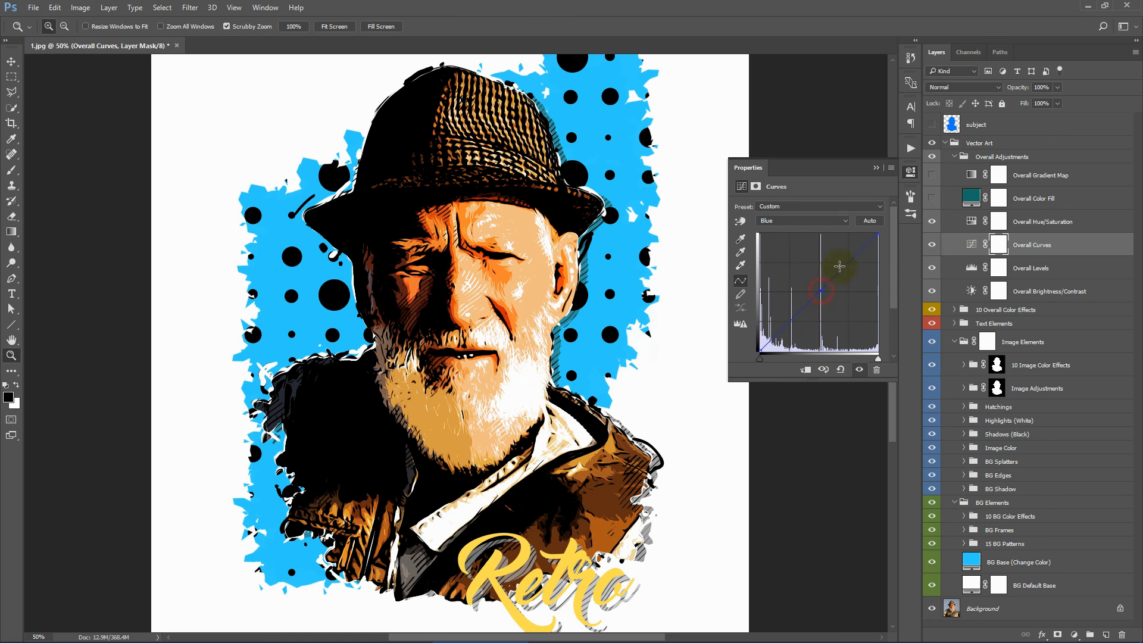
{"action": "mouse_move", "coordinate": [839, 269]}
{"action": "left_mouse_down"}
{"action": "mouse_move", "coordinate": [856, 264]}
{"action": "mouse_move", "coordinate": [838, 254]}
{"action": "mouse_move", "coordinate": [858, 270]}
{"action": "left_mouse_up"}
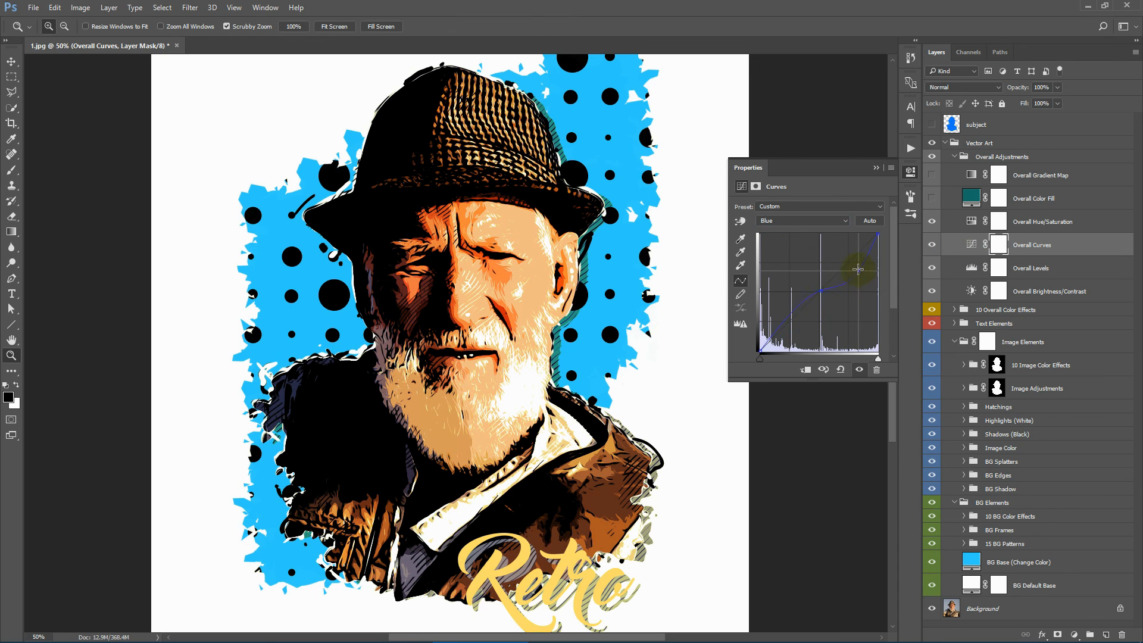
{"action": "left_click_drag", "start_coordinate": [780, 326], "coordinate": [767, 311]}
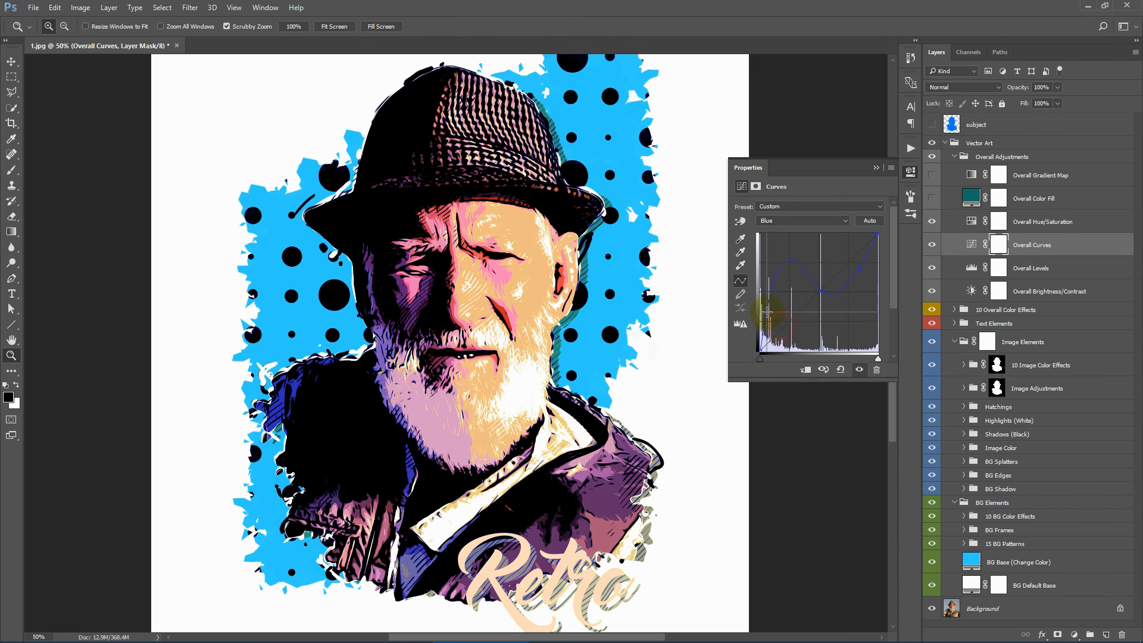
{"action": "left_click", "coordinate": [877, 168]}
{"action": "left_click", "coordinate": [931, 243]}
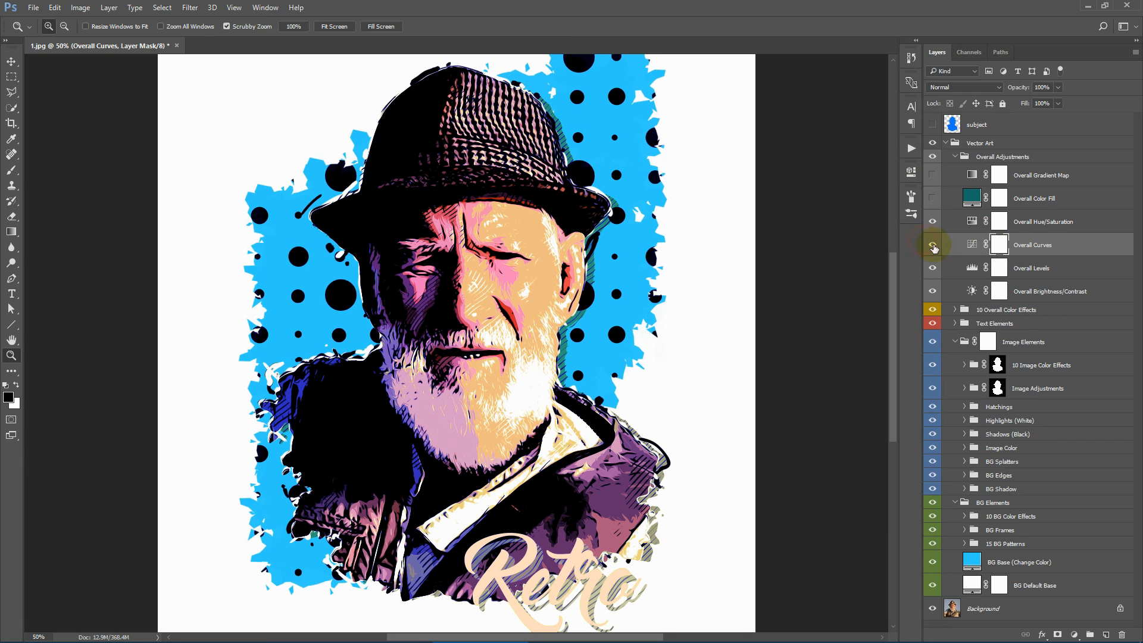
Step: Try shifting the hue of the Overall Hue/Saturation adjustment and reset it to 0
{"action": "double_click", "coordinate": [971, 221]}
{"action": "left_click_drag", "start_coordinate": [809, 249], "coordinate": [772, 260]}
{"action": "type", "text": "0"}
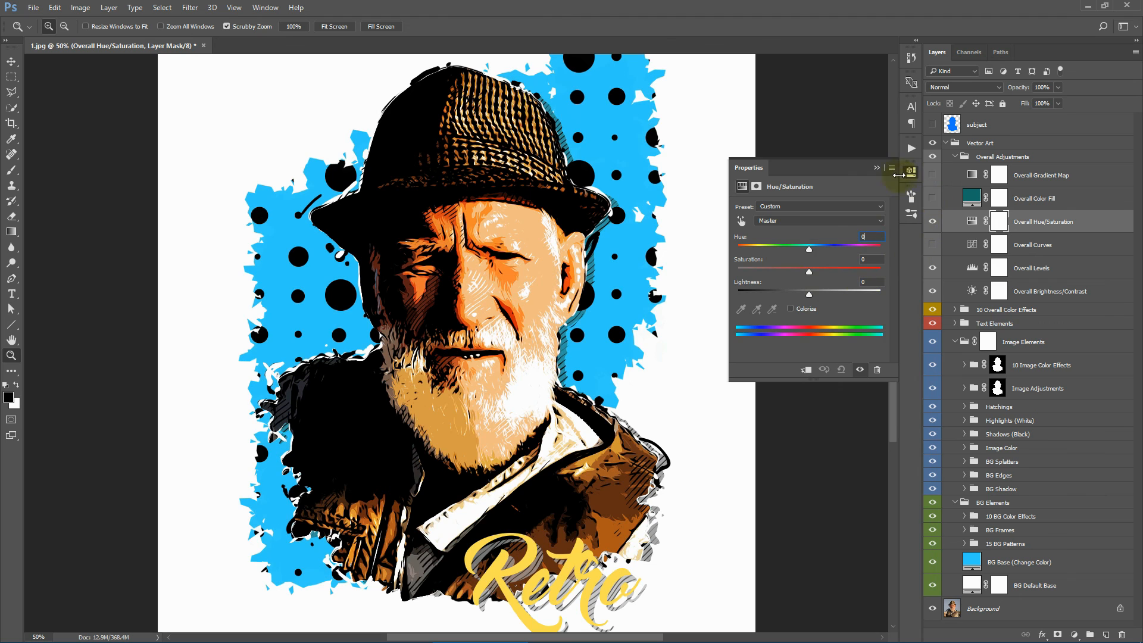
{"action": "left_click", "coordinate": [876, 168]}
Step: Show the Overall Color Fill layer, try dark red 6f1d17 as its color, cancel the change and hide the layer
{"action": "left_click", "coordinate": [1058, 207]}
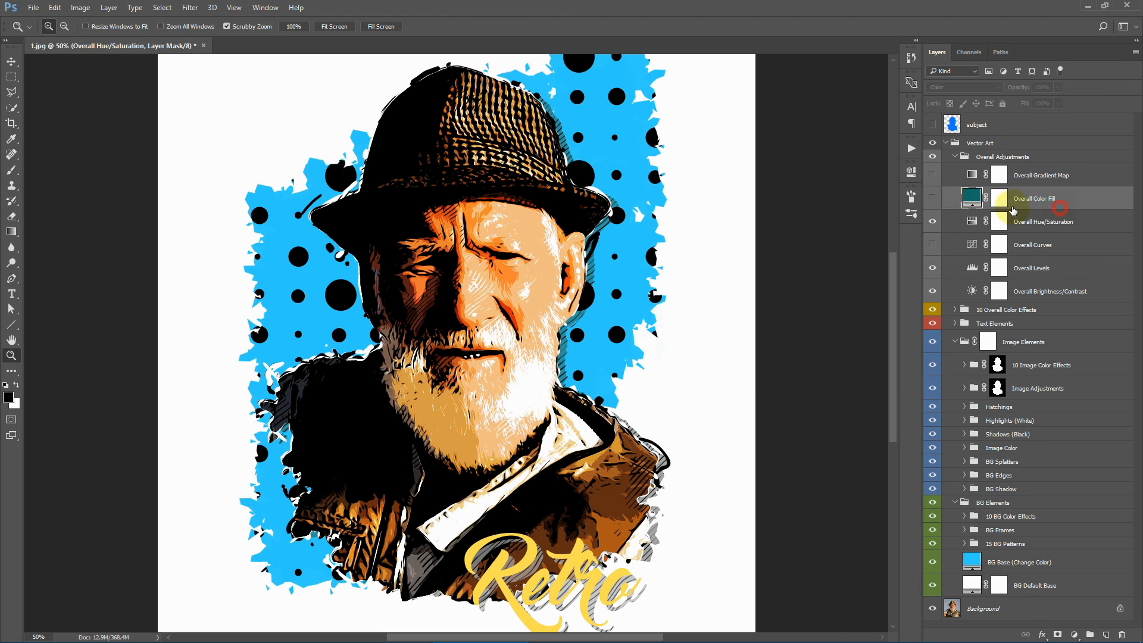
{"action": "left_click", "coordinate": [932, 197]}
{"action": "double_click", "coordinate": [971, 196]}
{"action": "left_click_drag", "start_coordinate": [895, 175], "coordinate": [894, 304]}
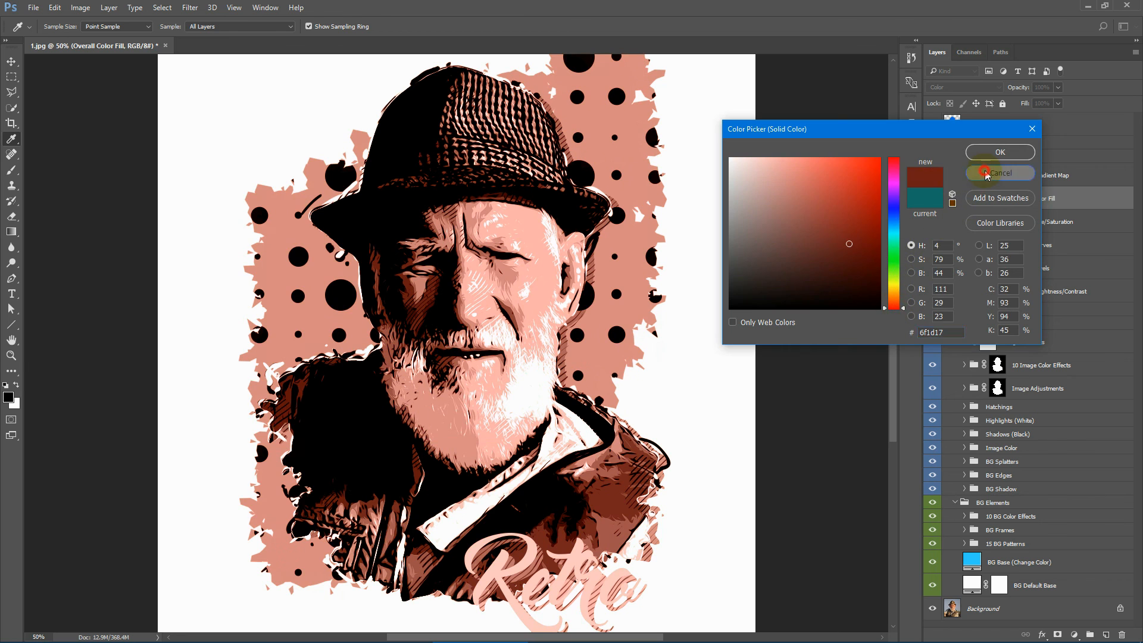
{"action": "left_click", "coordinate": [1000, 173]}
{"action": "left_click", "coordinate": [936, 197]}
Step: Show the Overall Gradient Map, try presets including Blue 1, discard them, hide the layer and collapse the Overall Adjustments group
{"action": "left_click", "coordinate": [932, 175]}
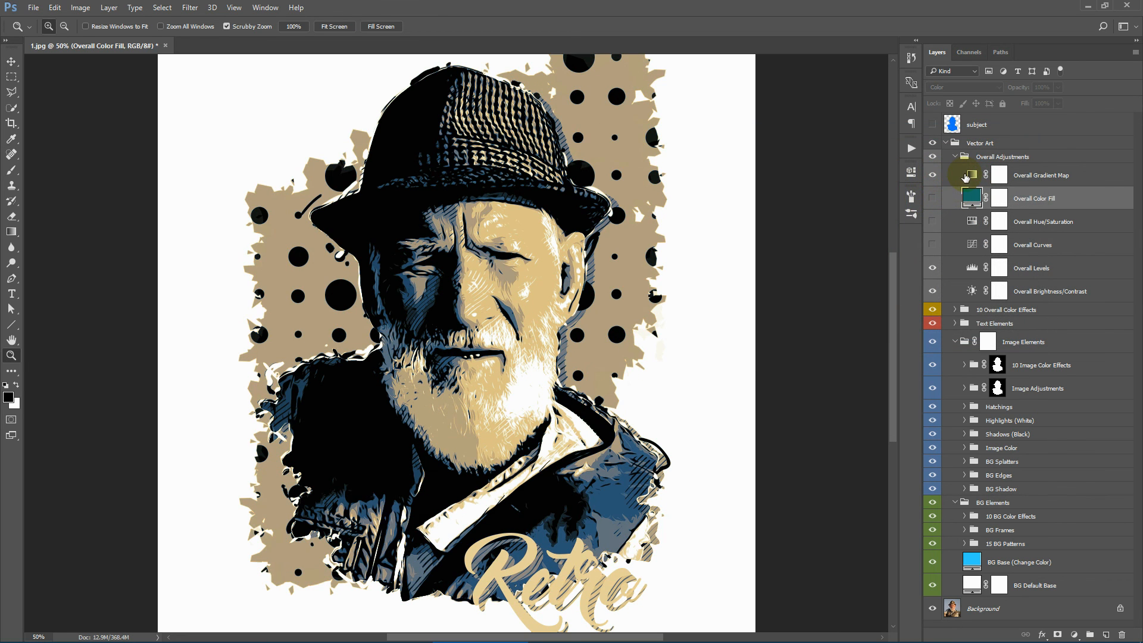
{"action": "double_click", "coordinate": [971, 175]}
{"action": "left_click", "coordinate": [857, 208]}
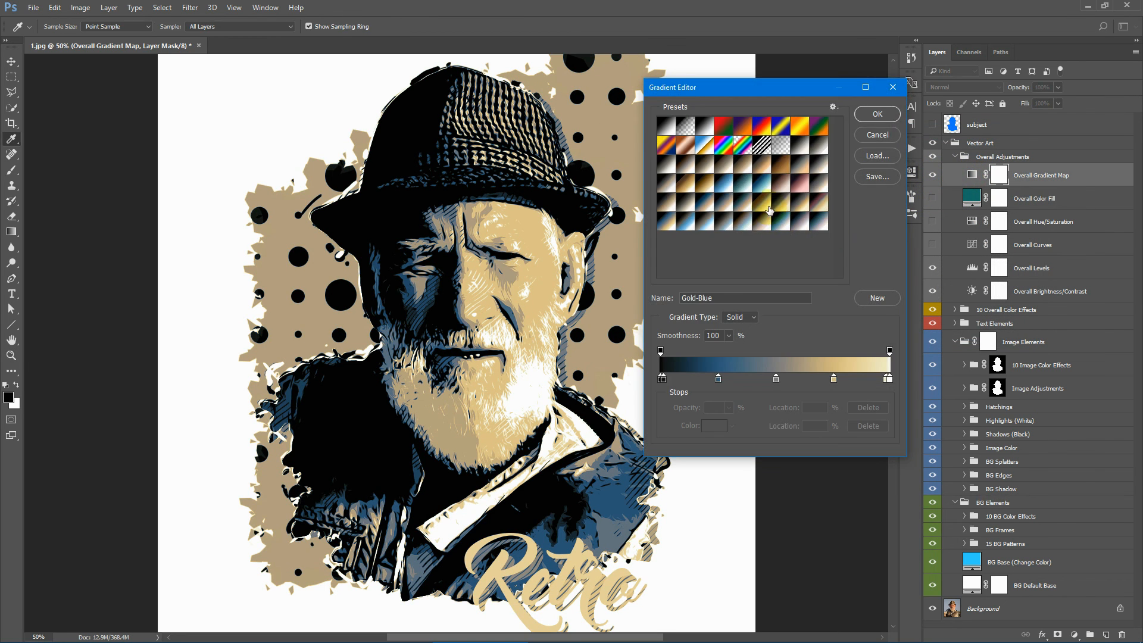
{"action": "left_click", "coordinate": [695, 190]}
{"action": "left_click", "coordinate": [697, 190]}
{"action": "left_click", "coordinate": [683, 184]}
{"action": "left_click", "coordinate": [719, 182]}
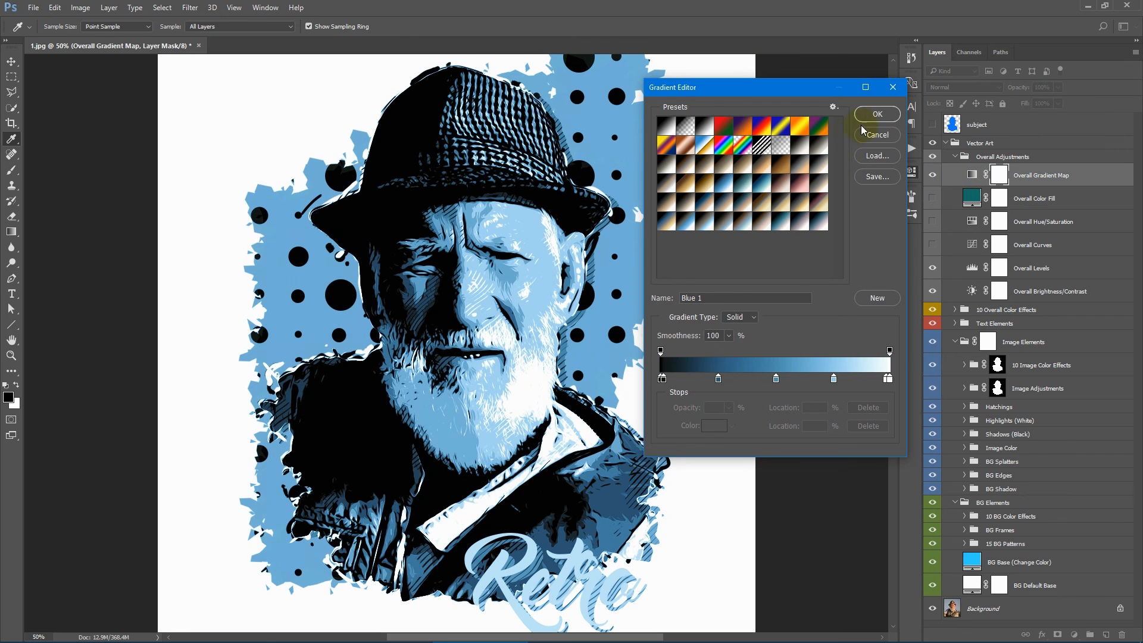
{"action": "left_click", "coordinate": [892, 87]}
{"action": "left_click", "coordinate": [932, 175]}
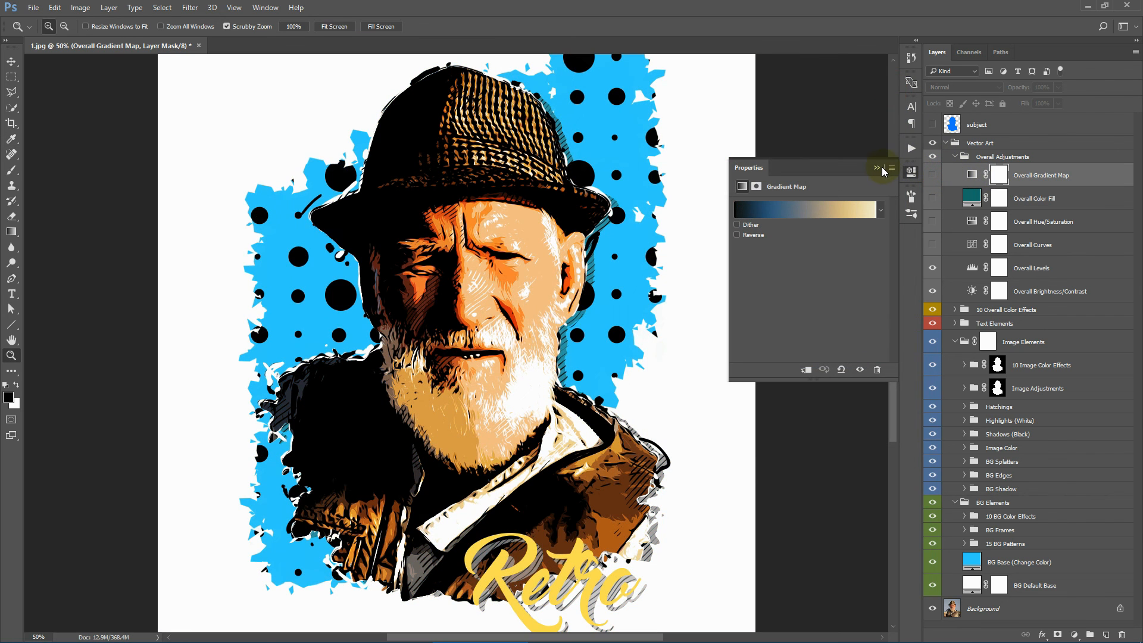
{"action": "left_click", "coordinate": [881, 166]}
{"action": "left_click", "coordinate": [958, 162]}
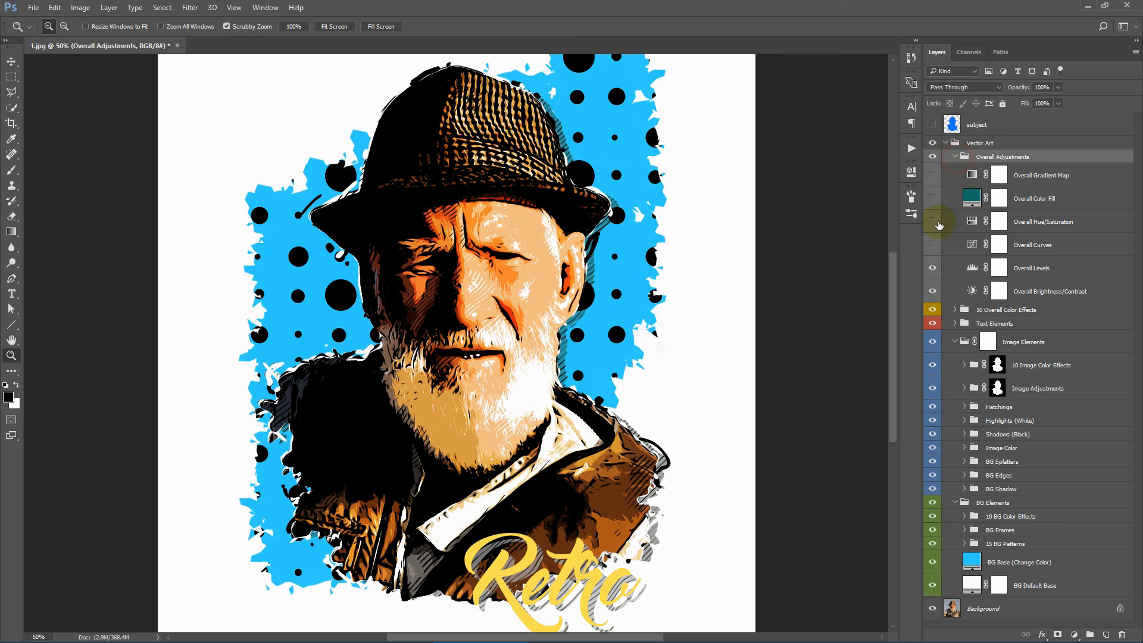
{"action": "left_click", "coordinate": [954, 157]}
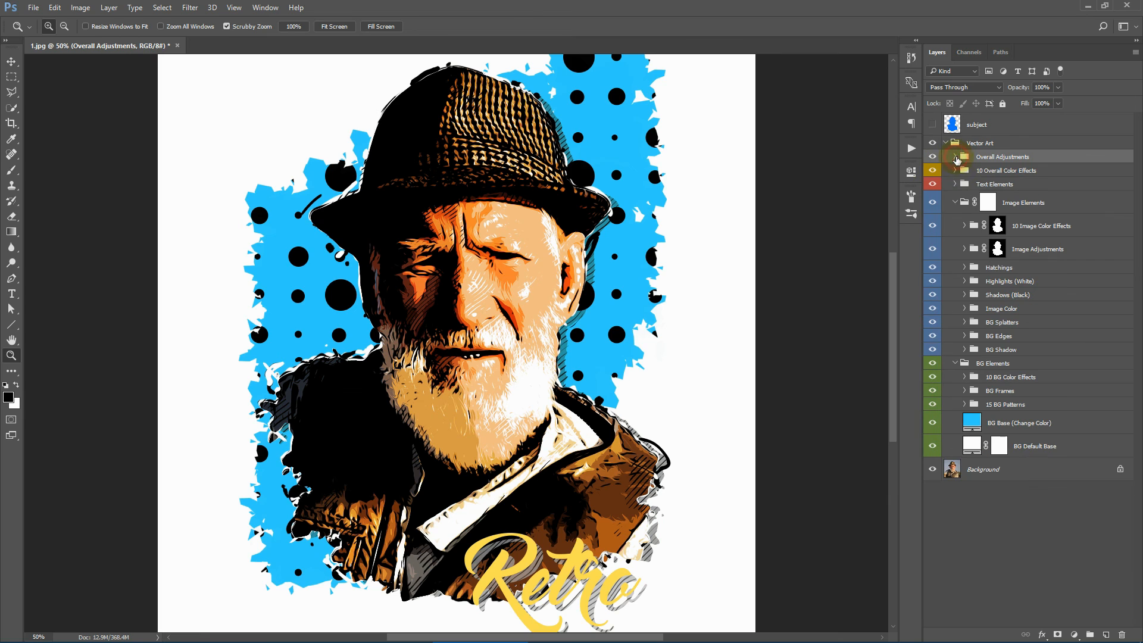
Step: Hide Image Color and BG Base (Change Color) temporarily, expand the Text Elements group and show both again
{"action": "left_click", "coordinate": [932, 308]}
{"action": "left_click", "coordinate": [932, 423]}
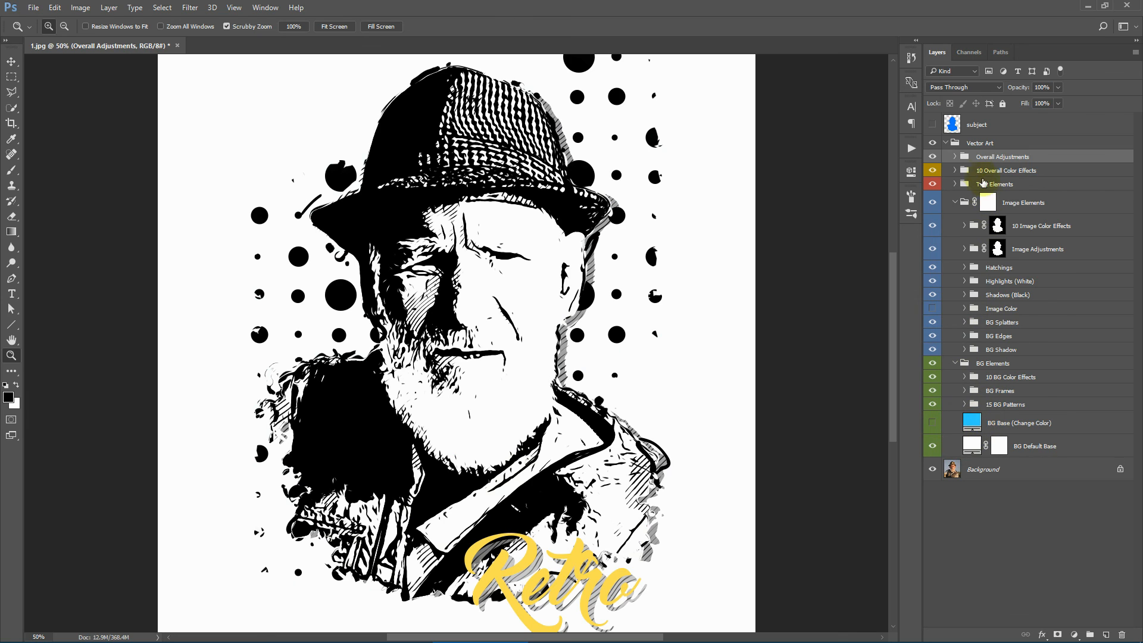
{"action": "left_click", "coordinate": [955, 184]}
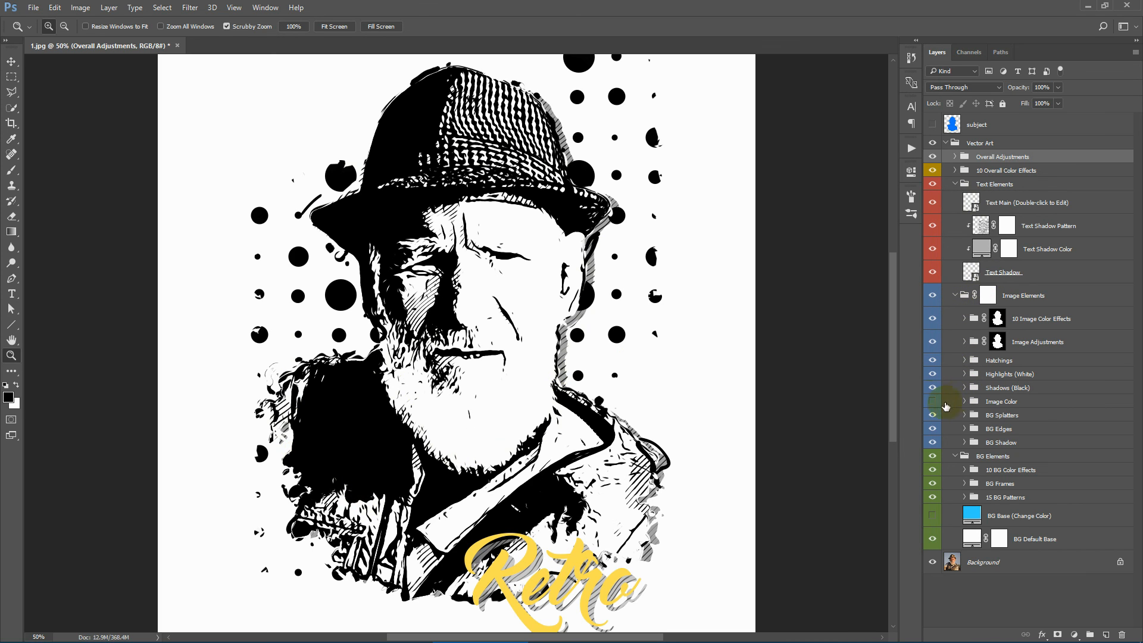
{"action": "left_click", "coordinate": [932, 401]}
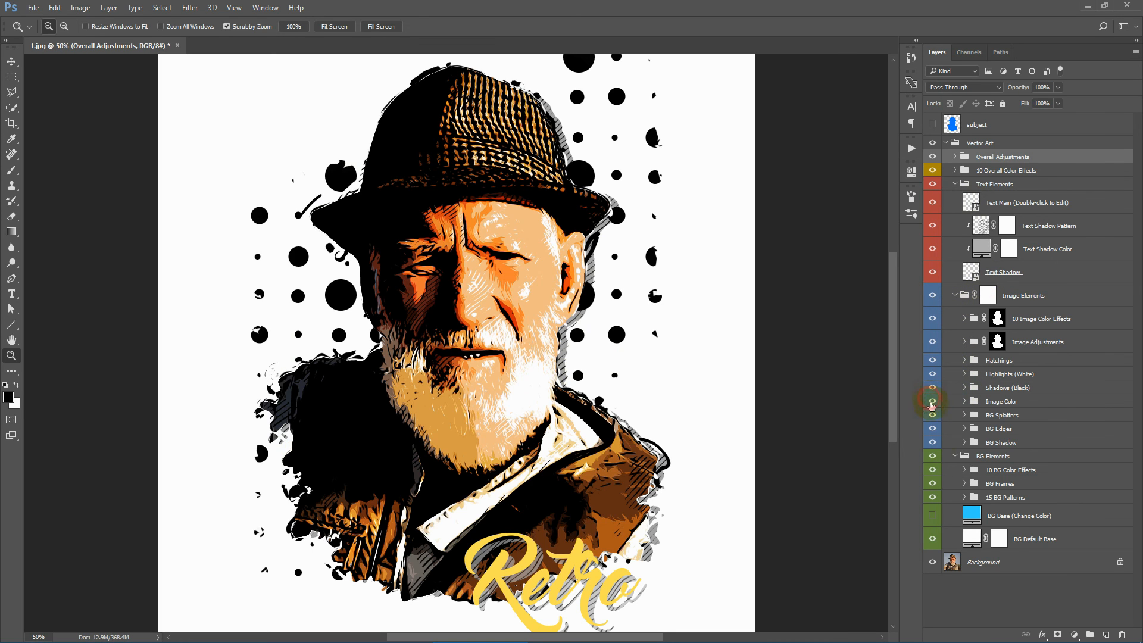
{"action": "left_click", "coordinate": [930, 516]}
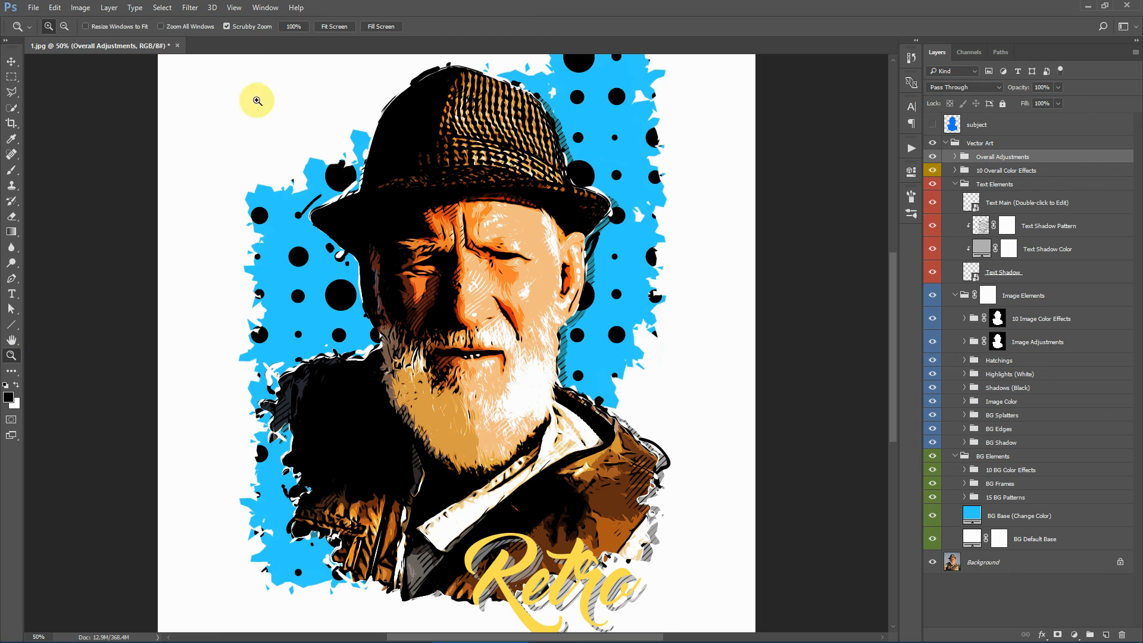
Step: Run the Step 1. Automatic action from the 2. Vector Art - TRUE VECTOR set on the finished artwork
{"action": "left_click", "coordinate": [334, 26]}
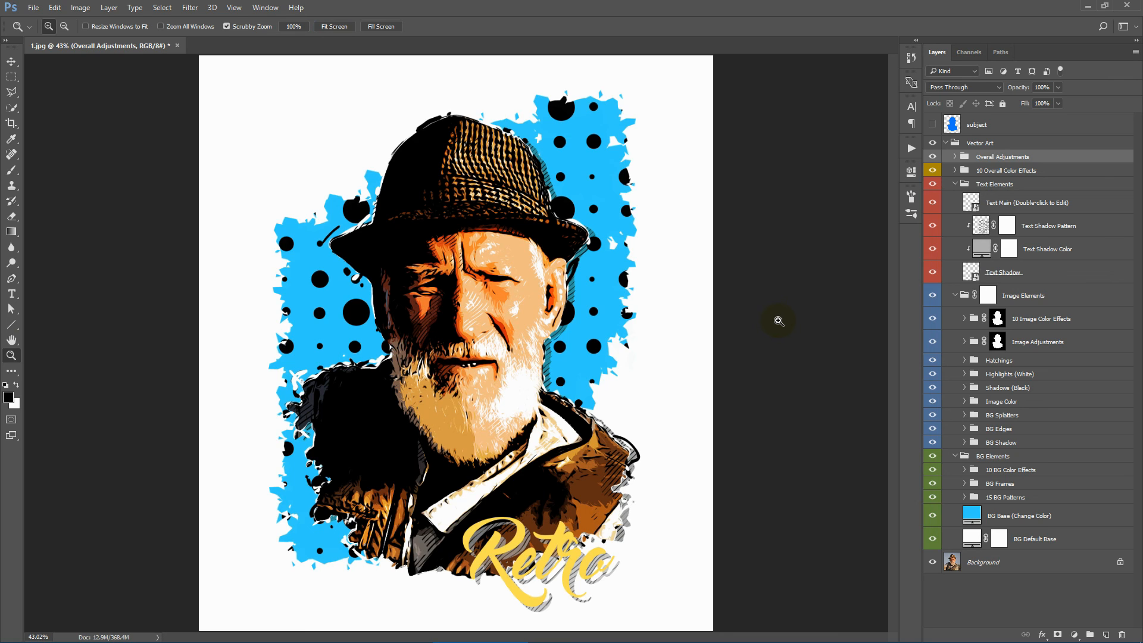
{"action": "left_click", "coordinate": [911, 148]}
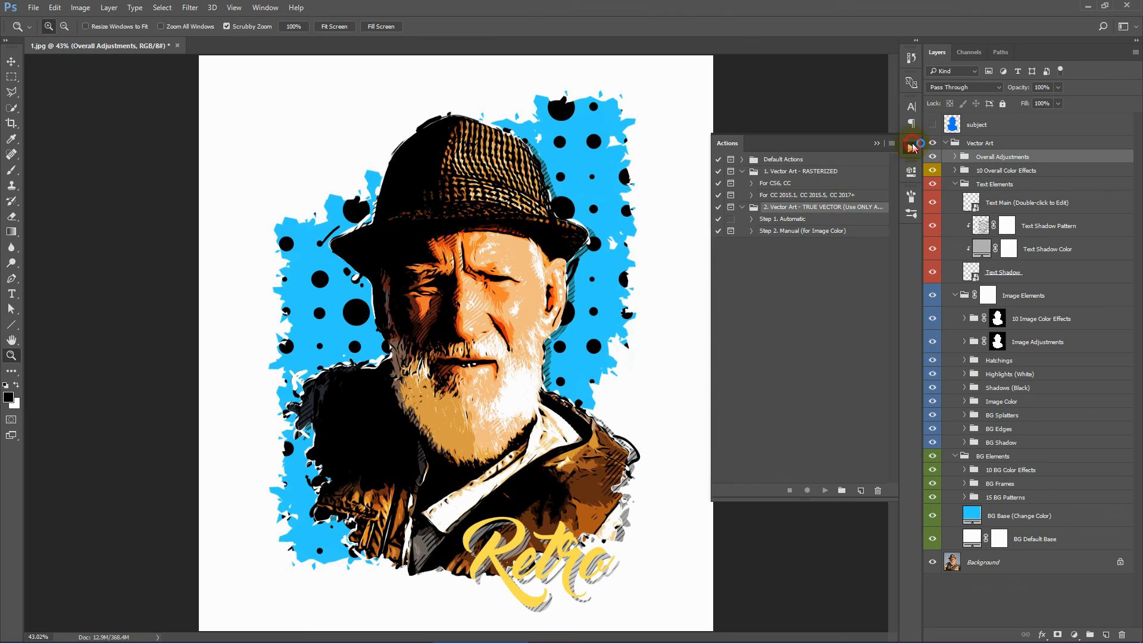
{"action": "left_click", "coordinate": [784, 220]}
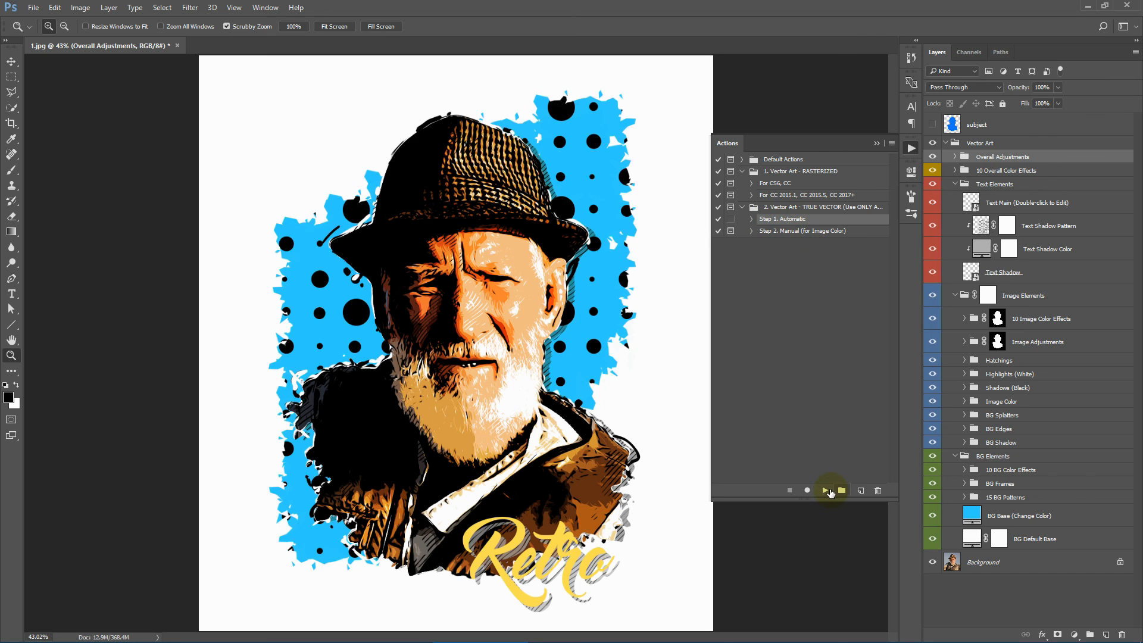
{"action": "left_click", "coordinate": [826, 490]}
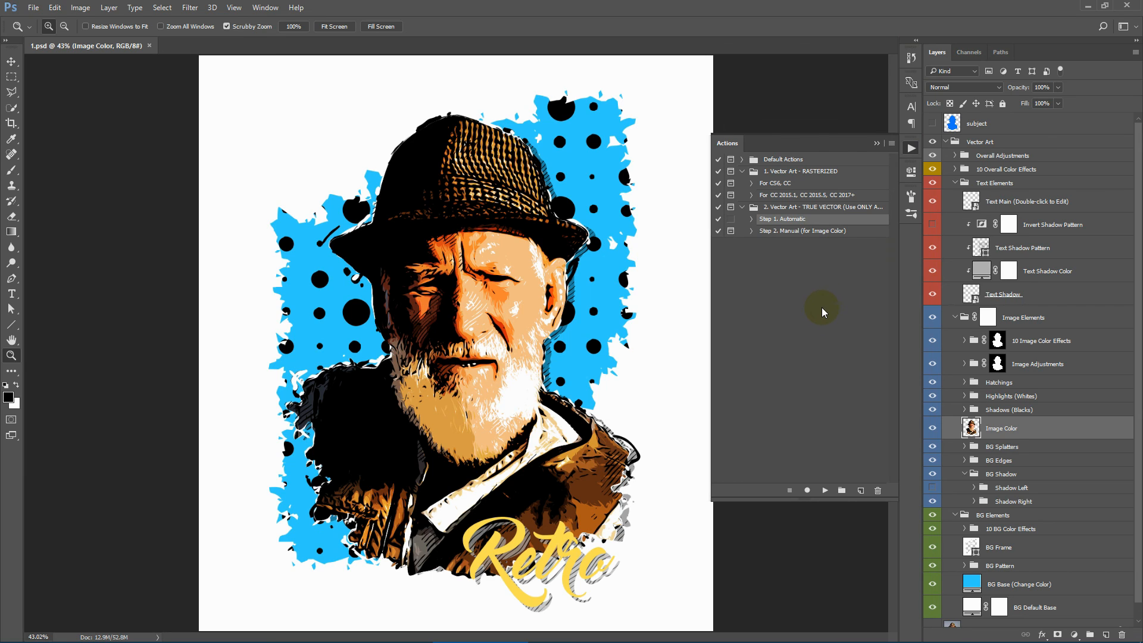
Step: Toggle the Image Color layer off and on twice to compare the artwork with and without its color
{"action": "left_click", "coordinate": [932, 428]}
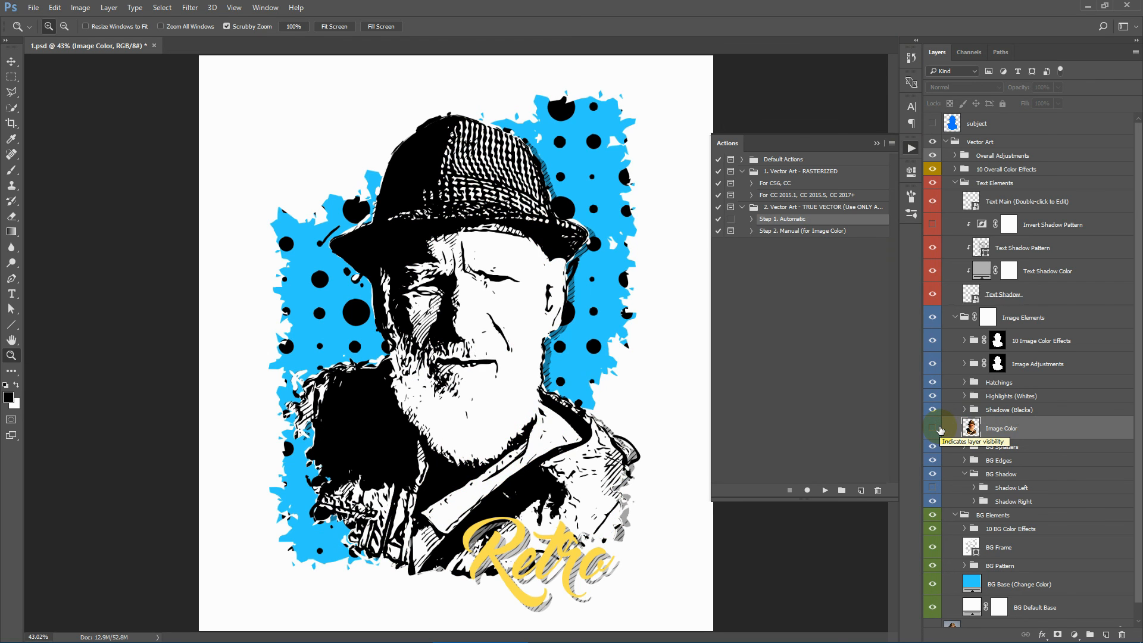
{"action": "left_click", "coordinate": [932, 428]}
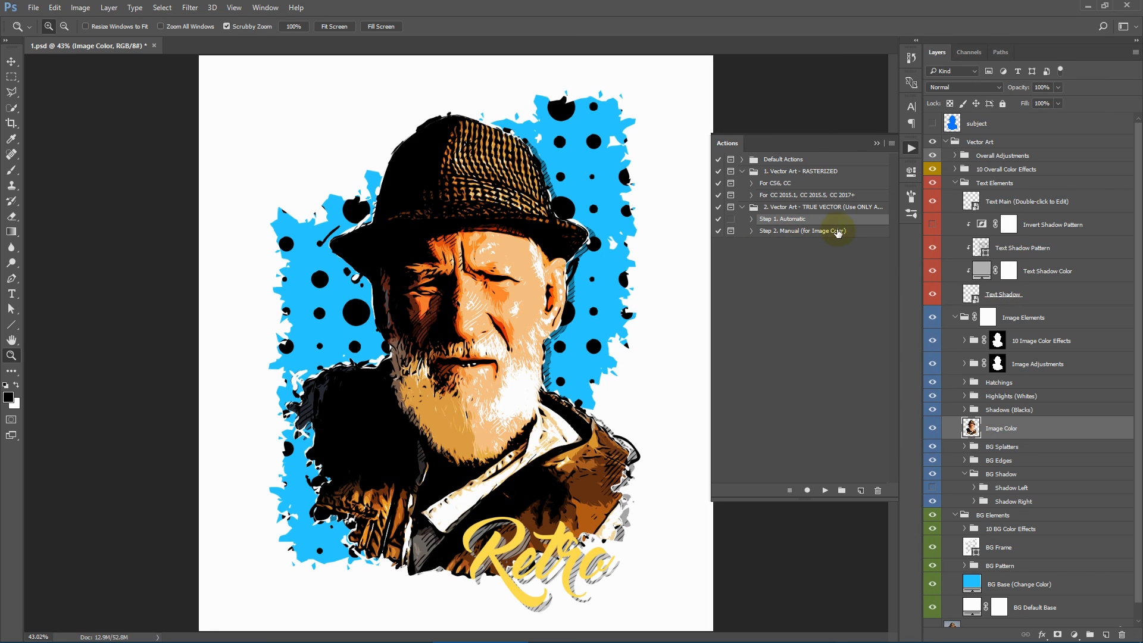
{"action": "left_click", "coordinate": [807, 232]}
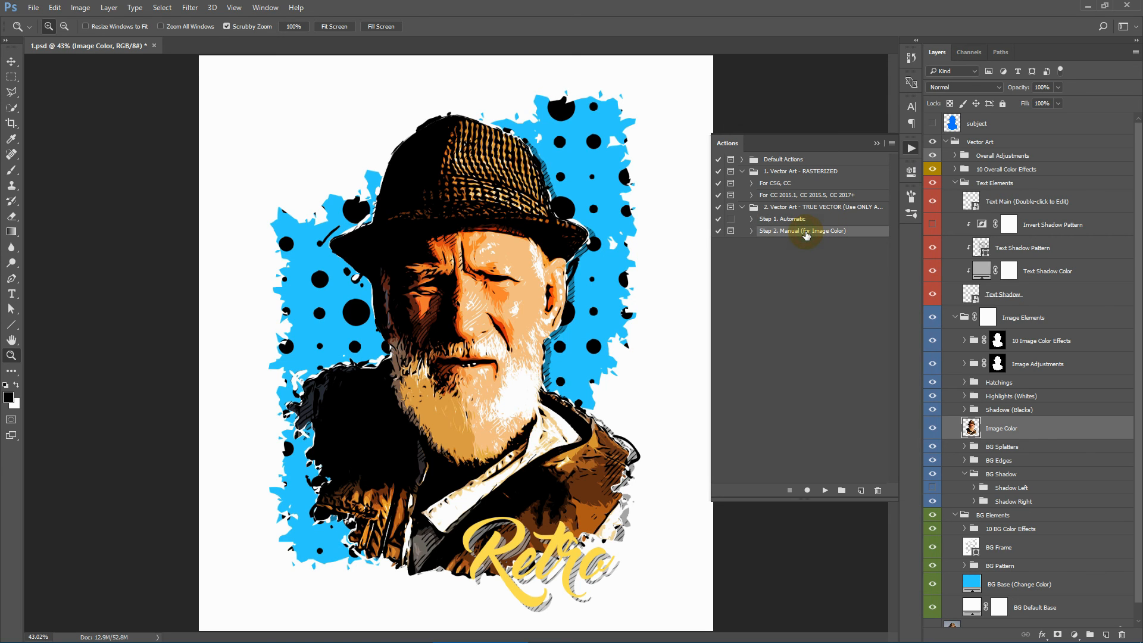
{"action": "left_click", "coordinate": [932, 429]}
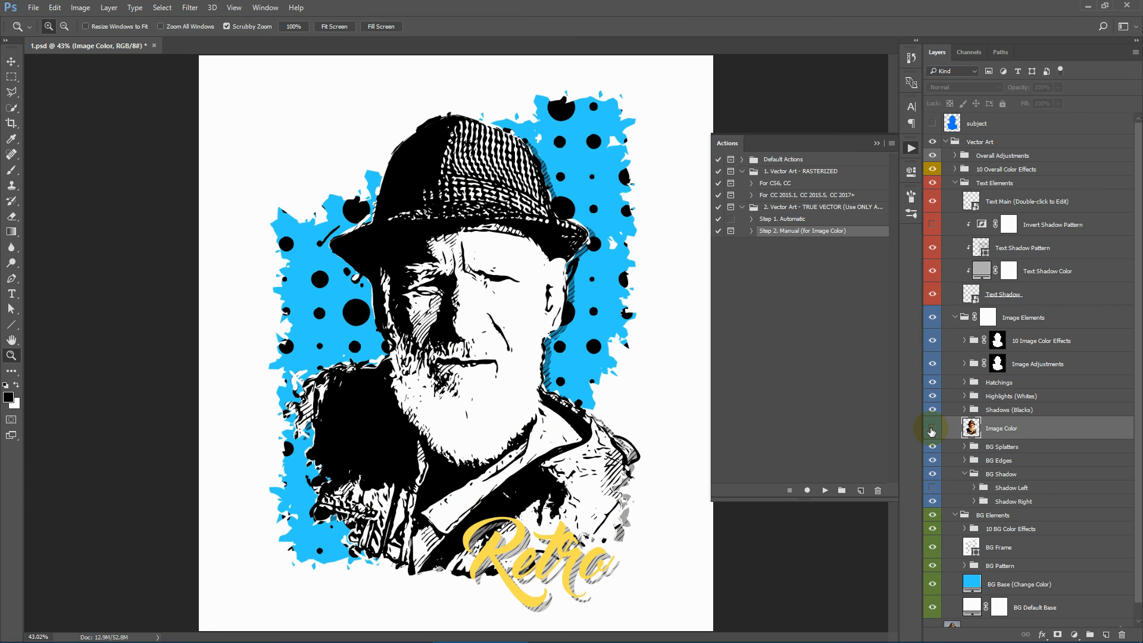
{"action": "left_click", "coordinate": [932, 429]}
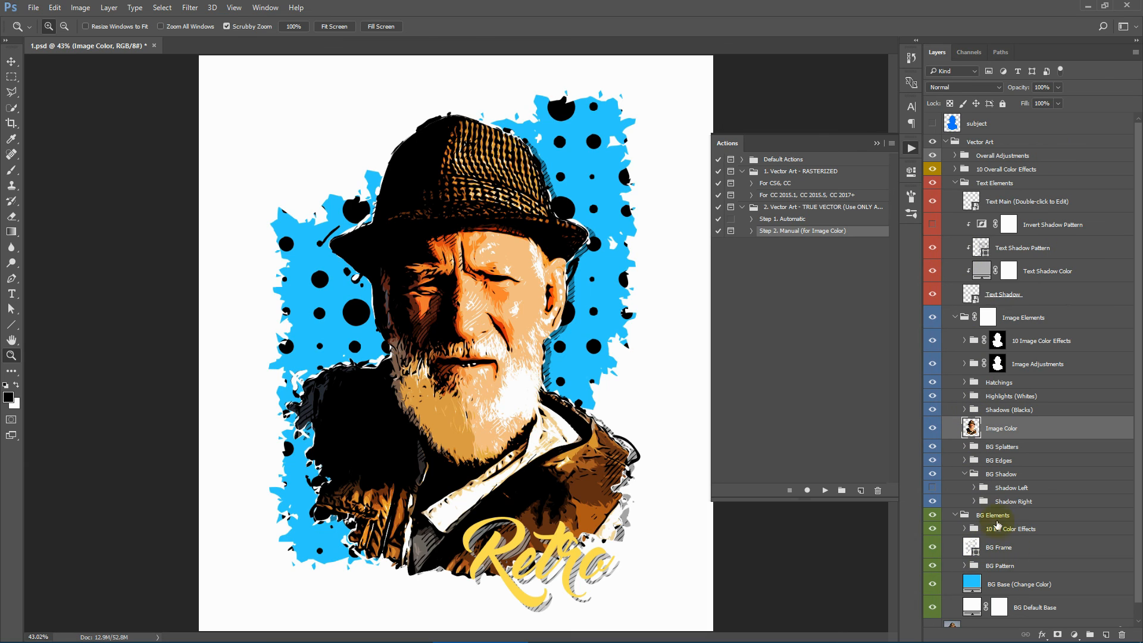
Step: Run the Step 2. Manual (for Image Color) action from the TRUE VECTOR set
{"action": "left_click", "coordinate": [772, 221]}
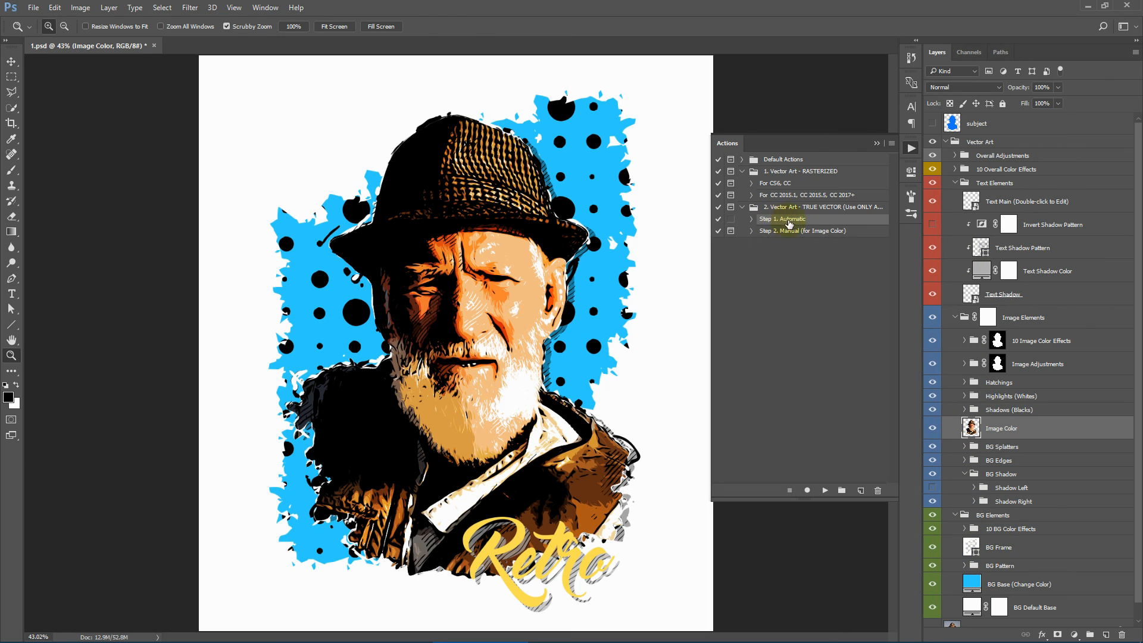
{"action": "left_click", "coordinate": [791, 232]}
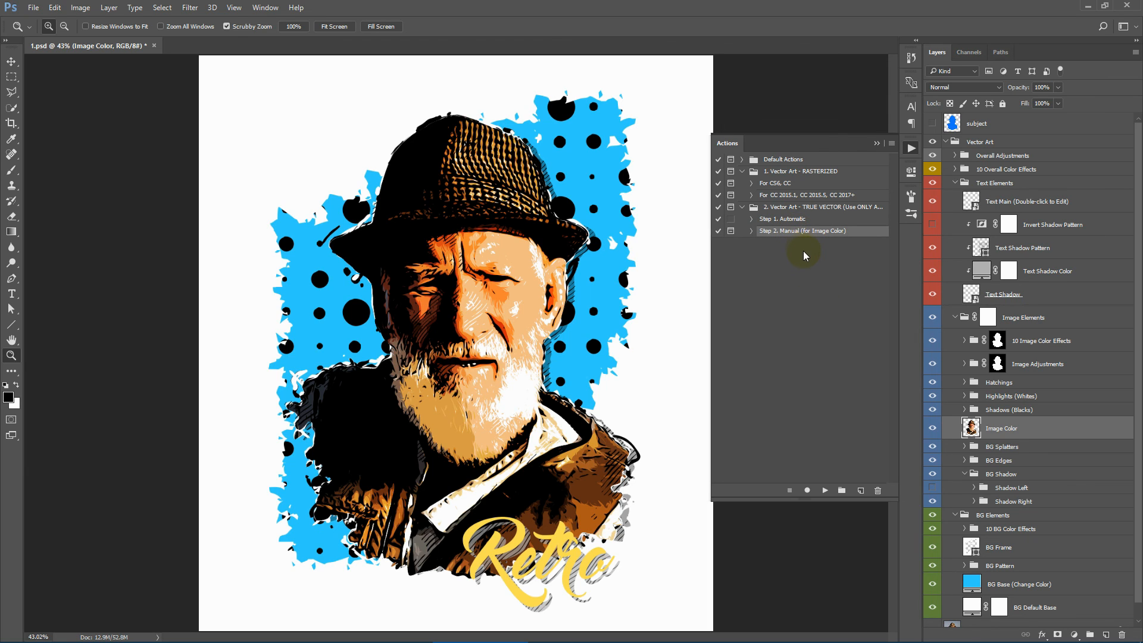
{"action": "left_click", "coordinate": [826, 491]}
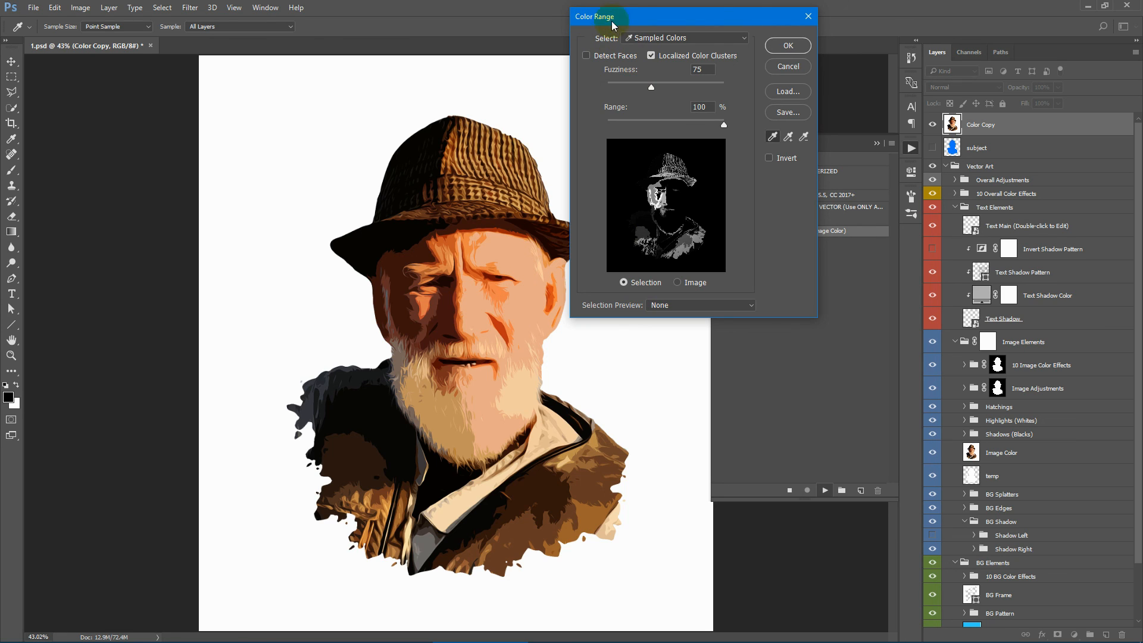
Step: Sample the light skin tone on the cheek as the Color Range selection, keeping fuzziness 75, and accept it
{"action": "left_click", "coordinate": [530, 300]}
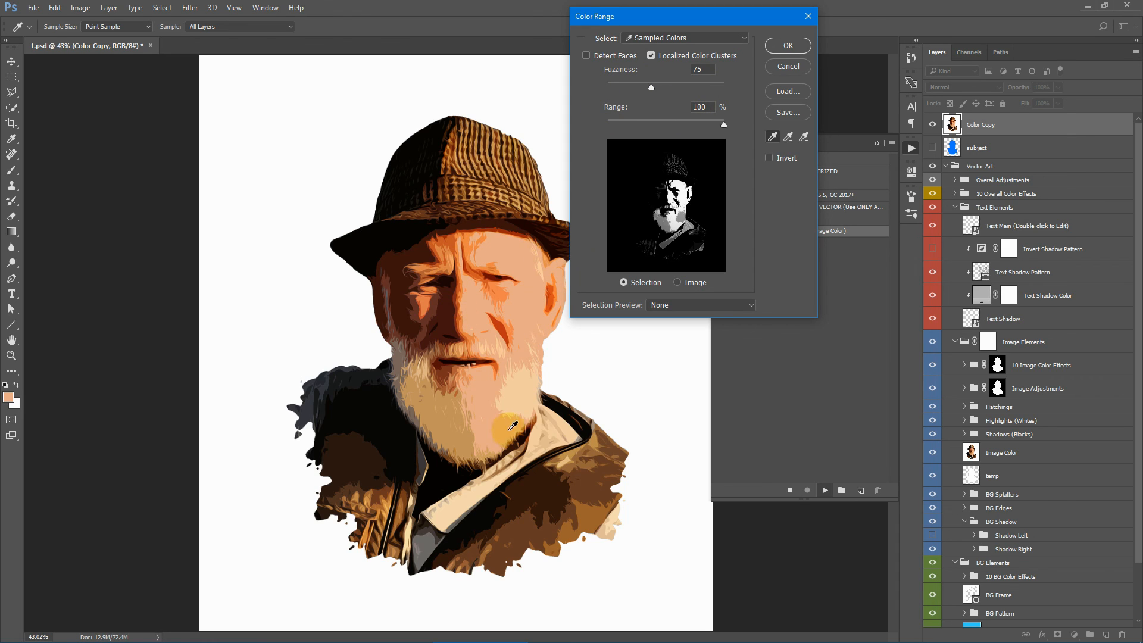
{"action": "left_click", "coordinate": [786, 136]}
{"action": "left_click", "coordinate": [786, 45]}
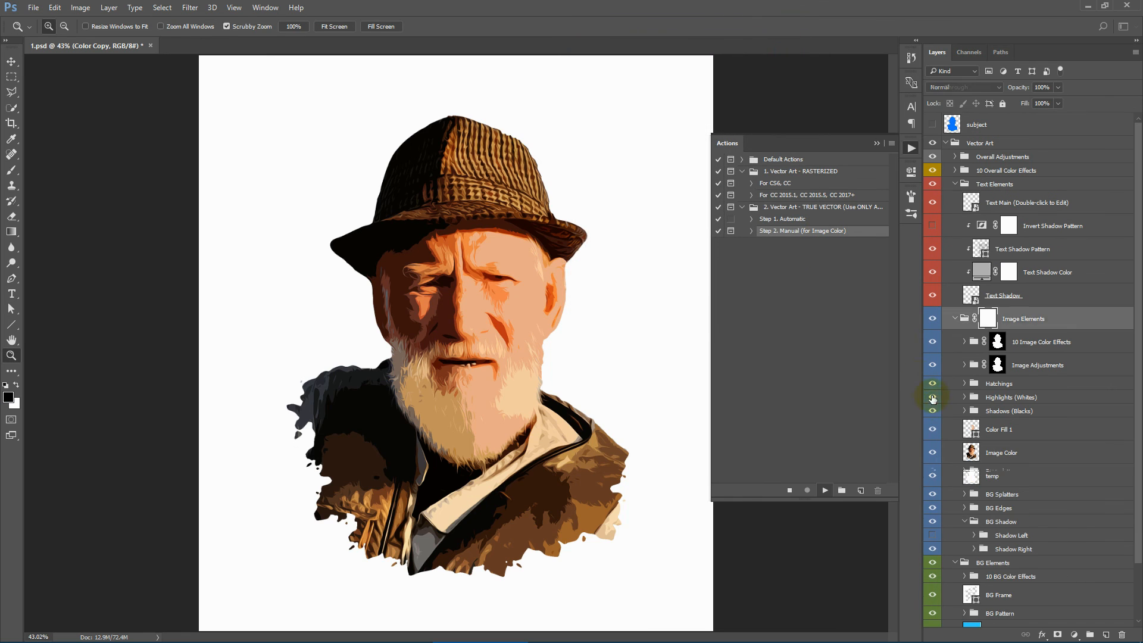
Step: Select the new skin-tone Color Fill 1 layer and hide the Image Color layer to inspect the fill on the face
{"action": "left_click", "coordinate": [1032, 433]}
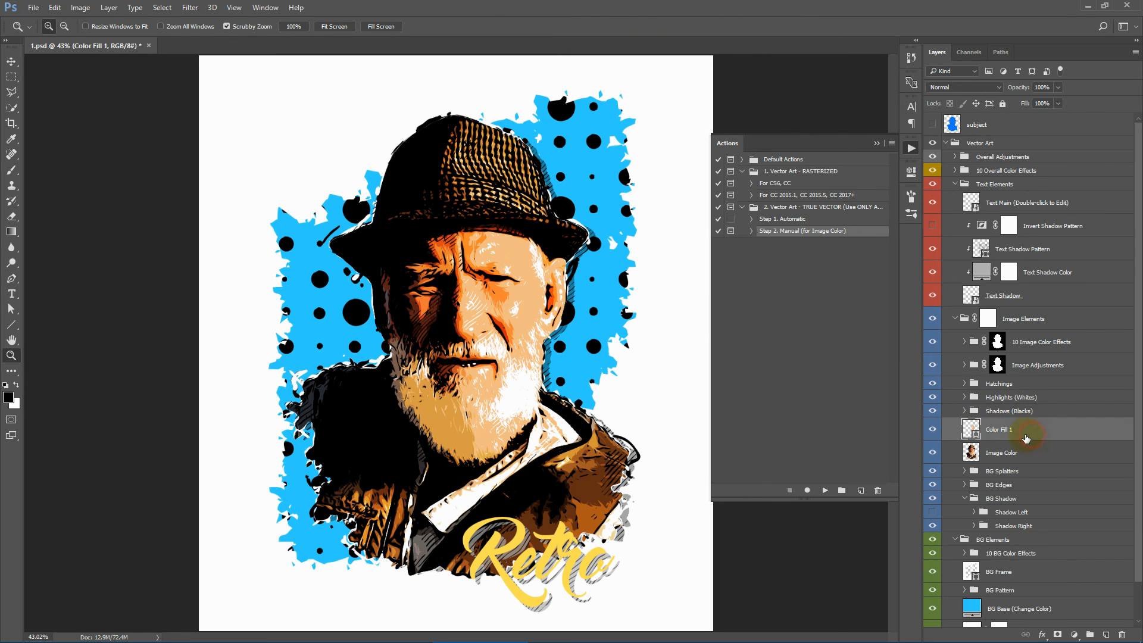
{"action": "left_click", "coordinate": [932, 452]}
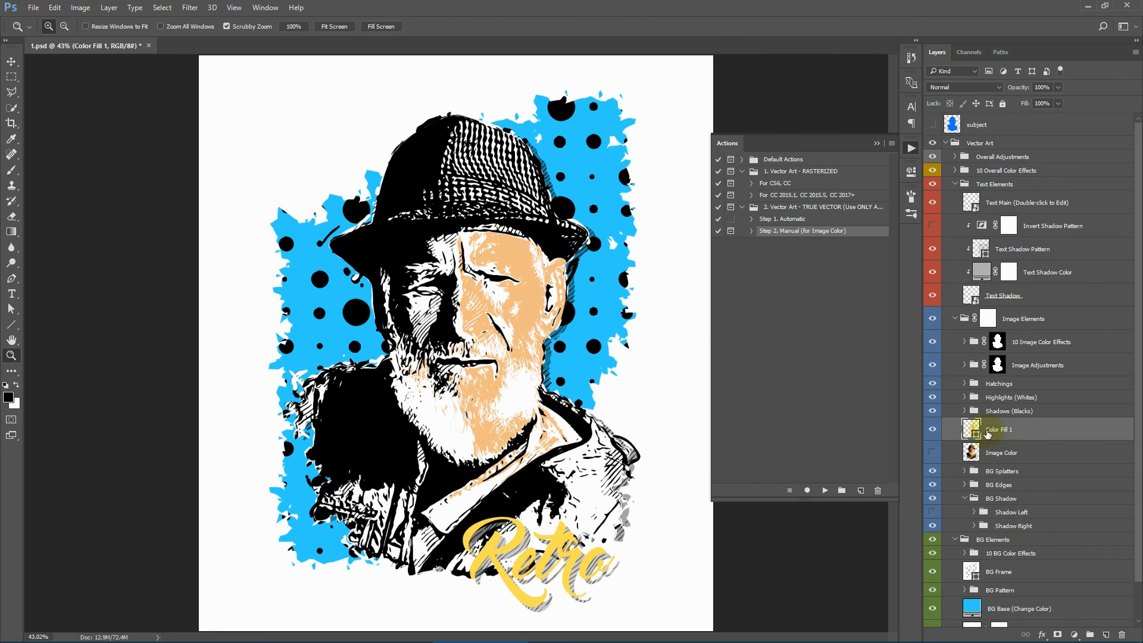
{"action": "left_click", "coordinate": [527, 284]}
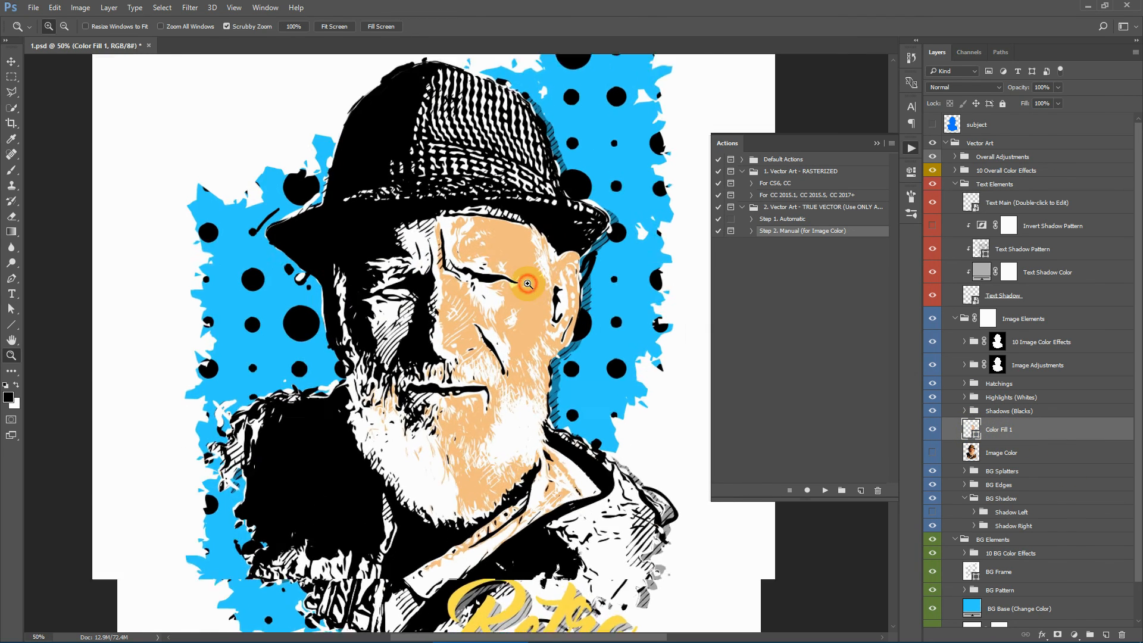
Step: Reveal the anchor points of the Color Fill 1 shape on the face and nudge the point at the eye's outer corner
{"action": "left_click", "coordinate": [527, 284]}
{"action": "left_click", "coordinate": [12, 309]}
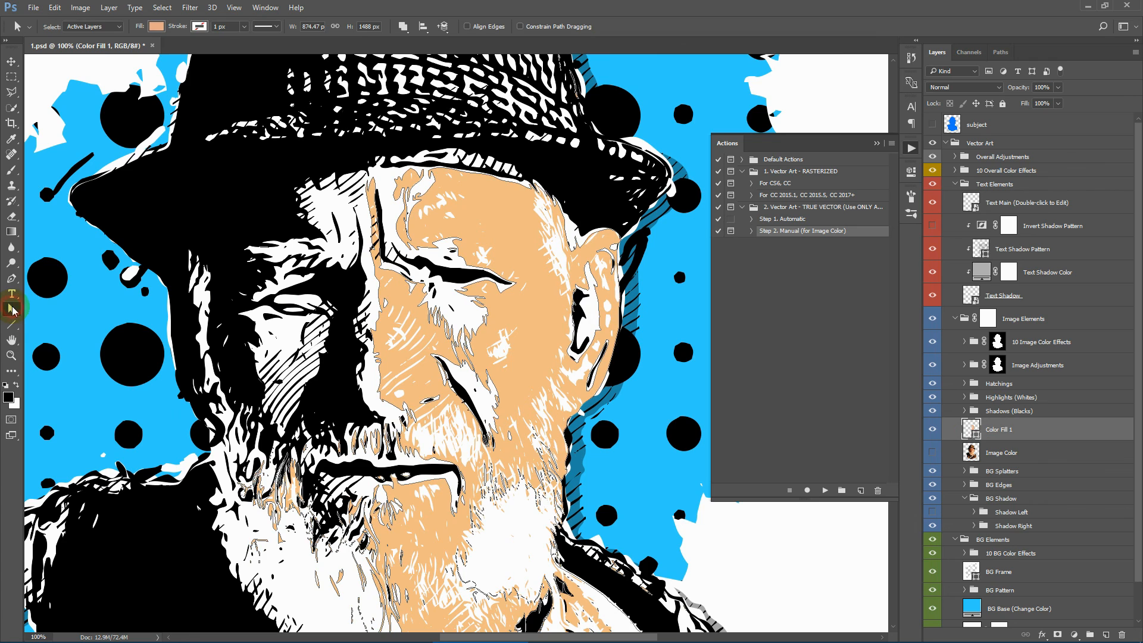
{"action": "left_click", "coordinate": [521, 302]}
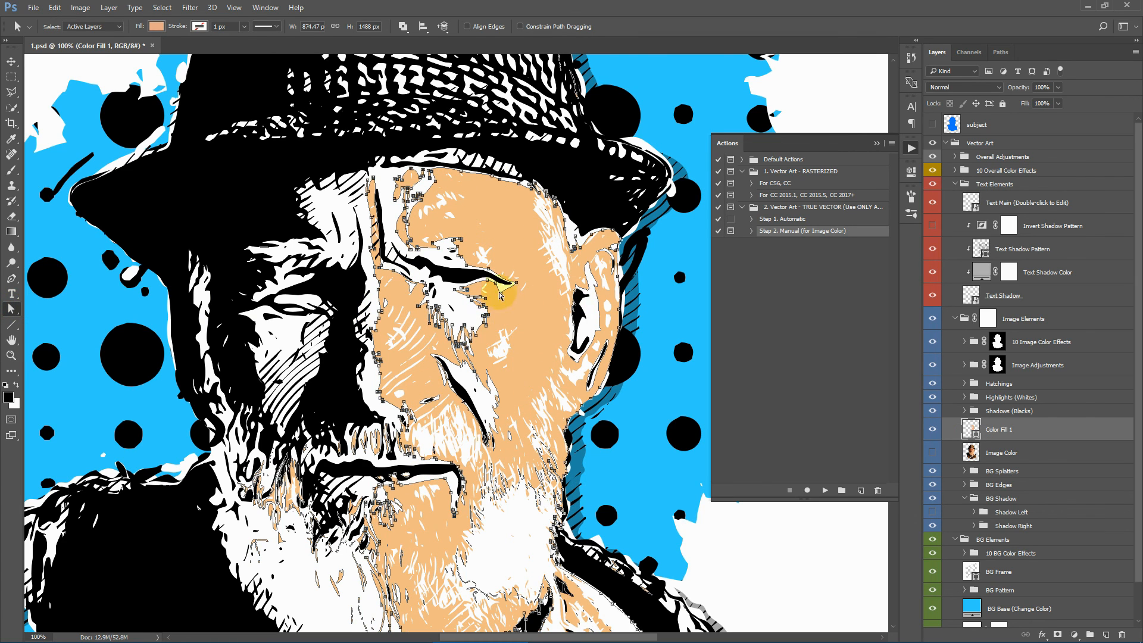
{"action": "left_click_drag", "start_coordinate": [517, 287], "coordinate": [522, 285]}
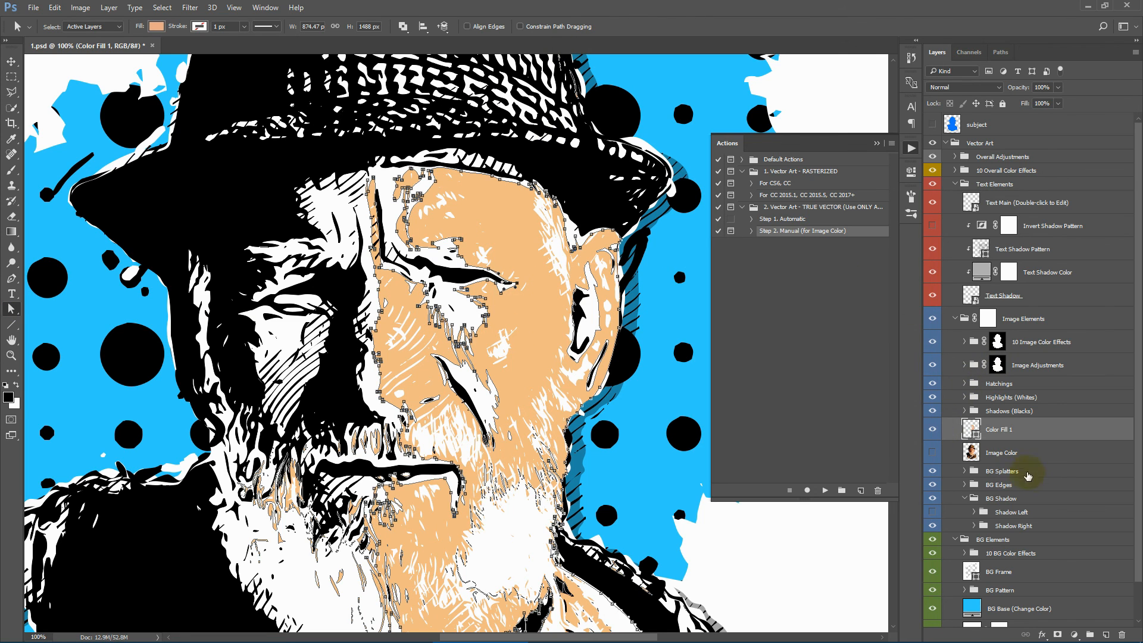
Step: Make the Image Color layer visible again and select it, with the artwork viewed at 66.67%
{"action": "left_click", "coordinate": [10, 354]}
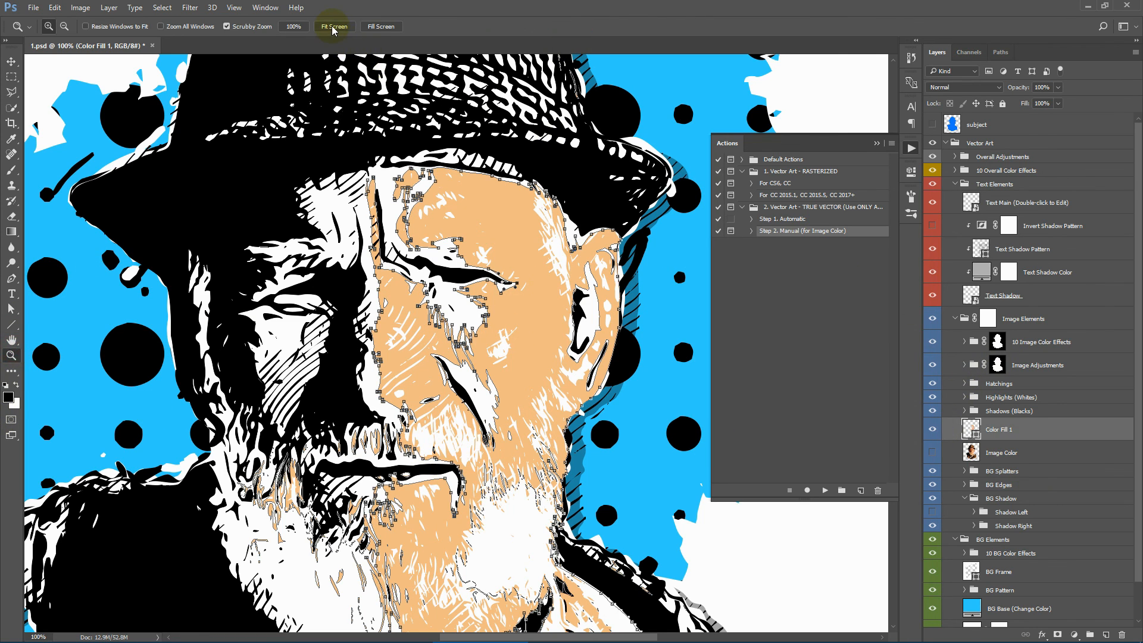
{"action": "left_click", "coordinate": [332, 26]}
{"action": "key", "text": "ctrl+plus"}
{"action": "key", "text": "ctrl+plus"}
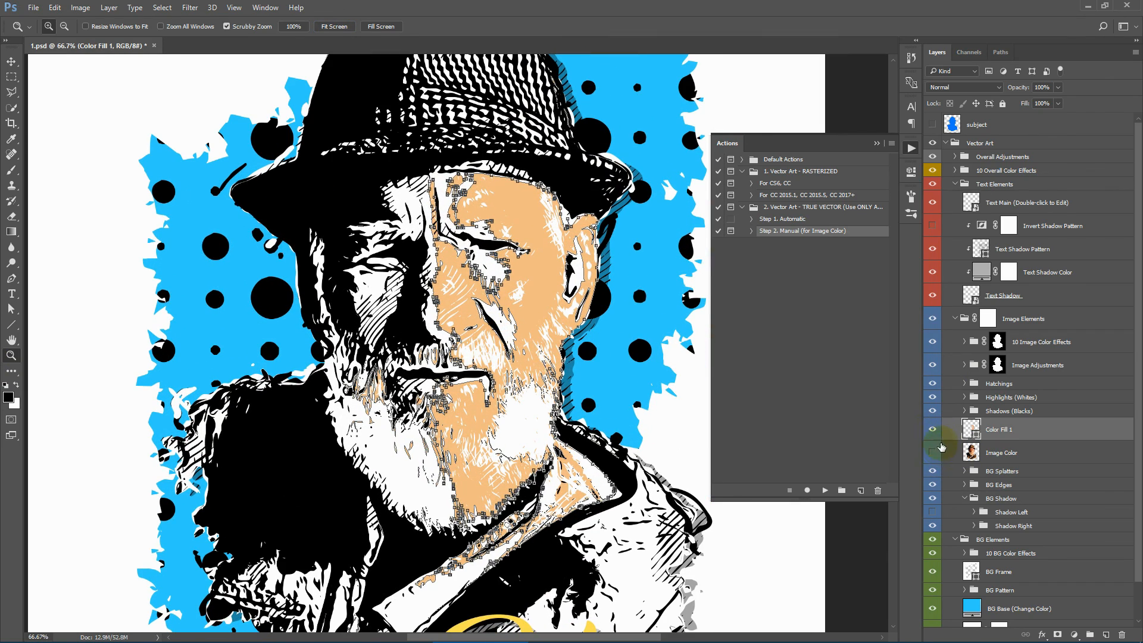
{"action": "left_click", "coordinate": [939, 455]}
{"action": "left_click", "coordinate": [1006, 453]}
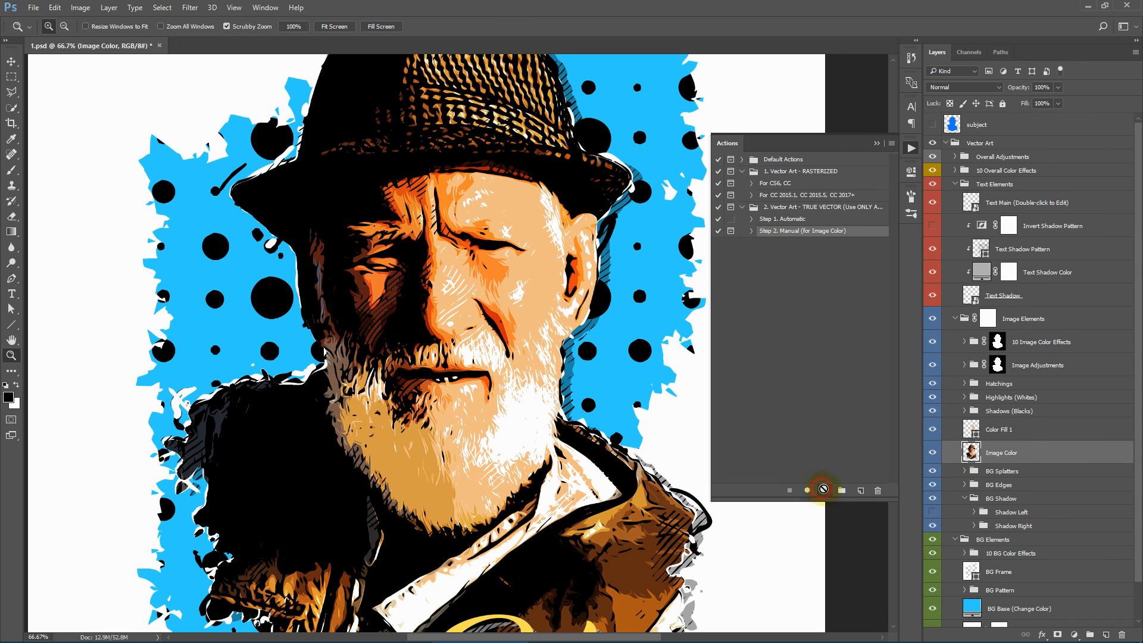
Step: Run the Step 2. Manual action twice, accepting the orange under the eye and the cheek-crease tone as Color Range samples with fuzziness 75
{"action": "left_click", "coordinate": [823, 489]}
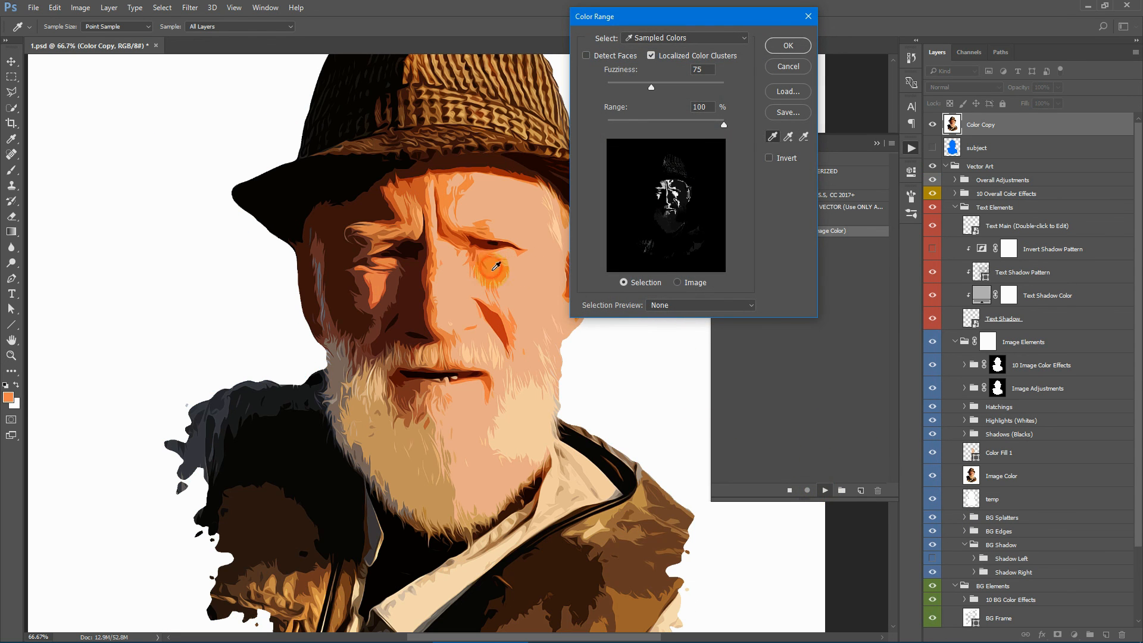
{"action": "left_click", "coordinate": [787, 46]}
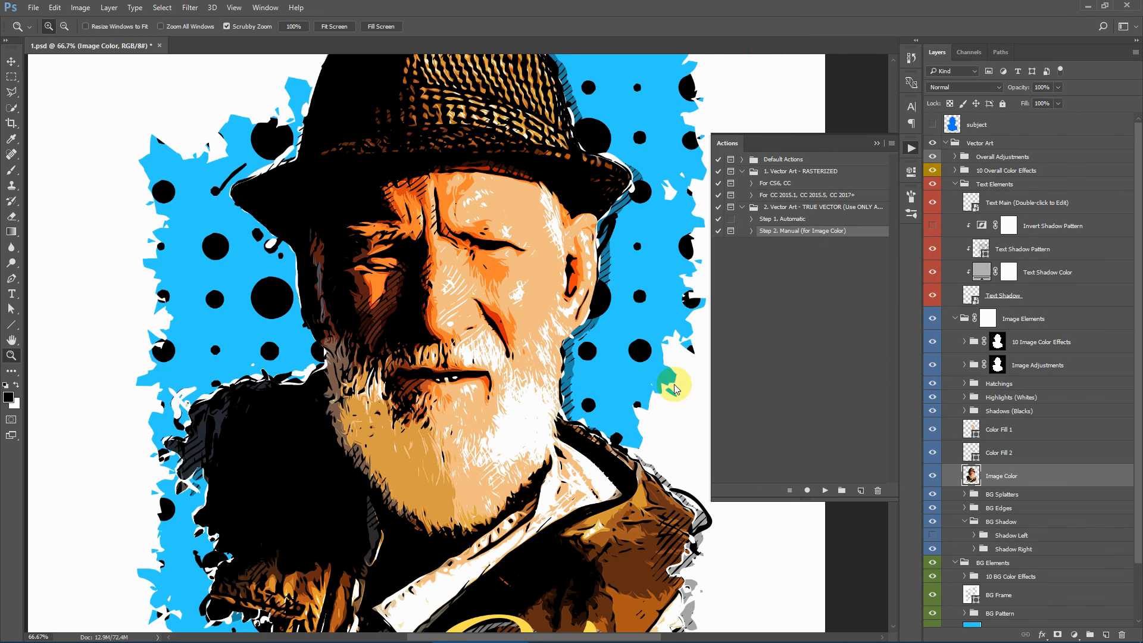
{"action": "left_click", "coordinate": [824, 490]}
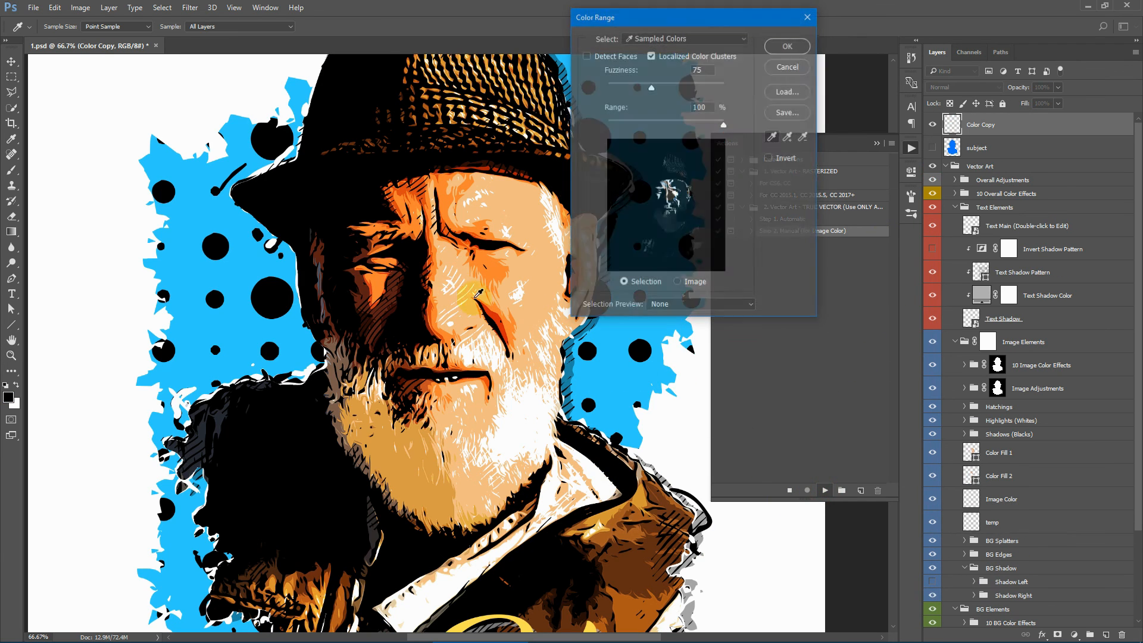
{"action": "left_click", "coordinate": [494, 311]}
{"action": "left_click", "coordinate": [789, 49]}
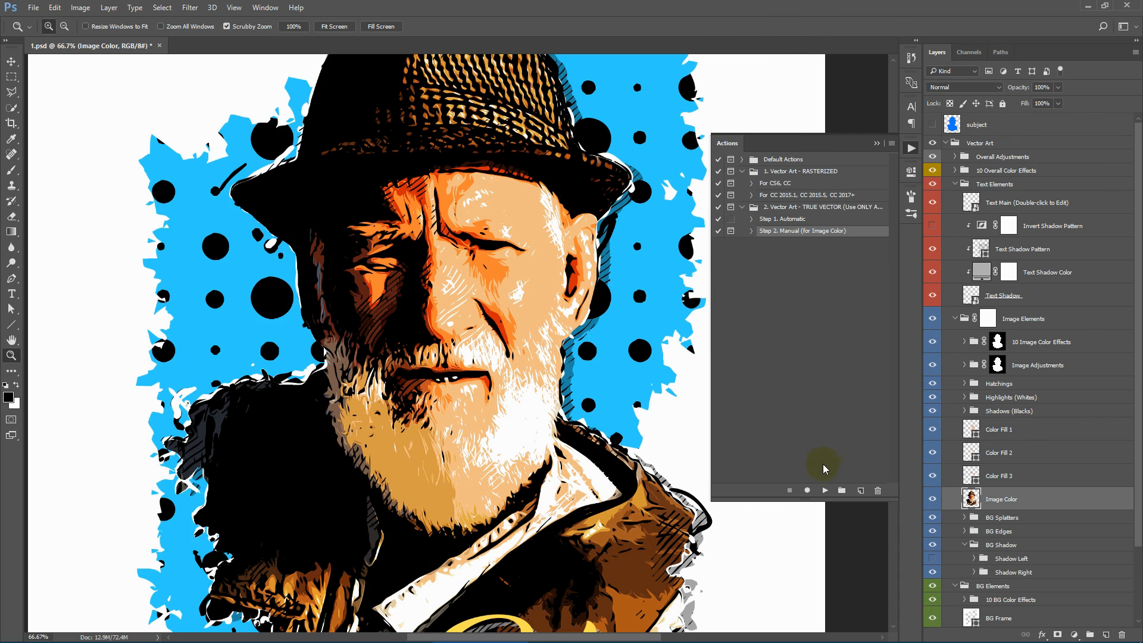
Step: Run the Step 2. Manual action twice more, sampling the nose-edge tone and the dark shadow beside the nose, keeping fuzziness 75
{"action": "left_click", "coordinate": [824, 490]}
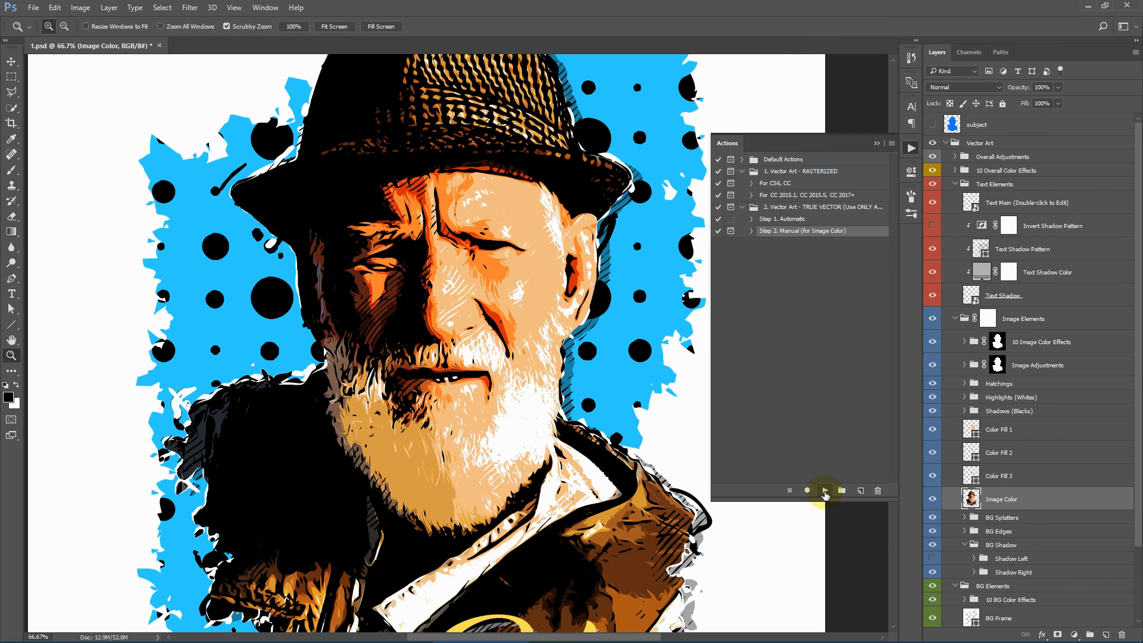
{"action": "left_click", "coordinate": [436, 303]}
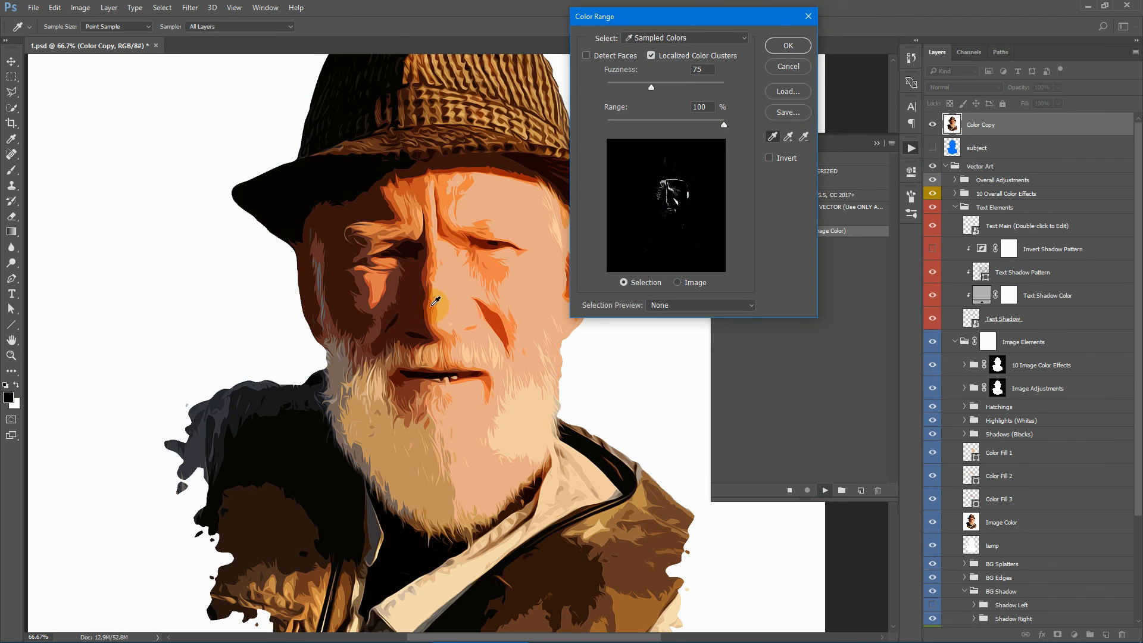
{"action": "left_click", "coordinate": [787, 46]}
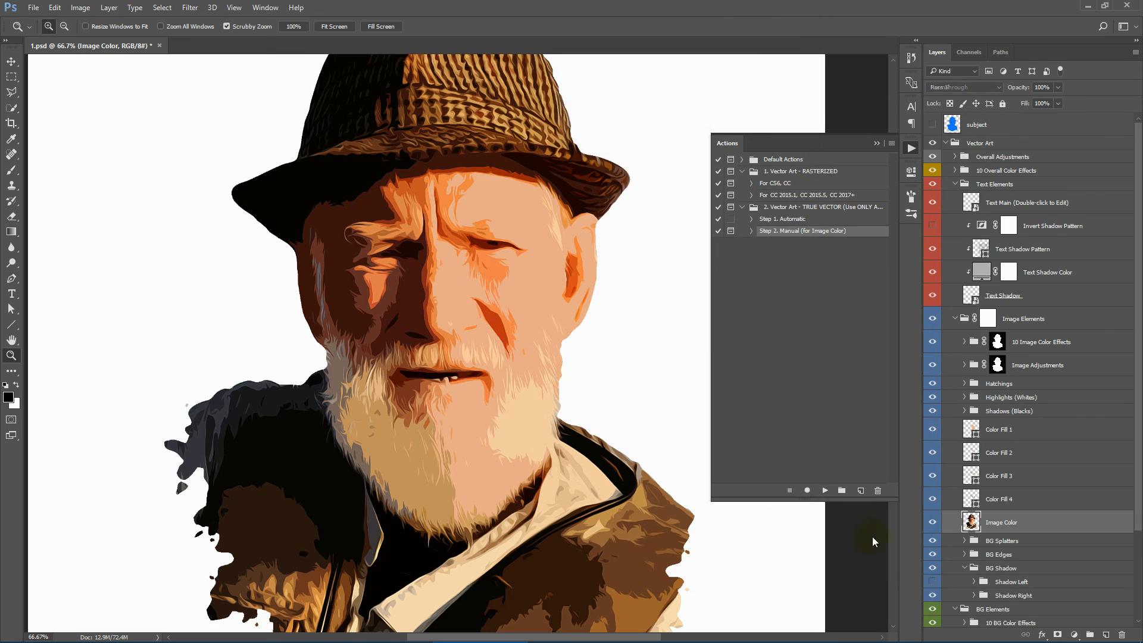
{"action": "left_click", "coordinate": [824, 489]}
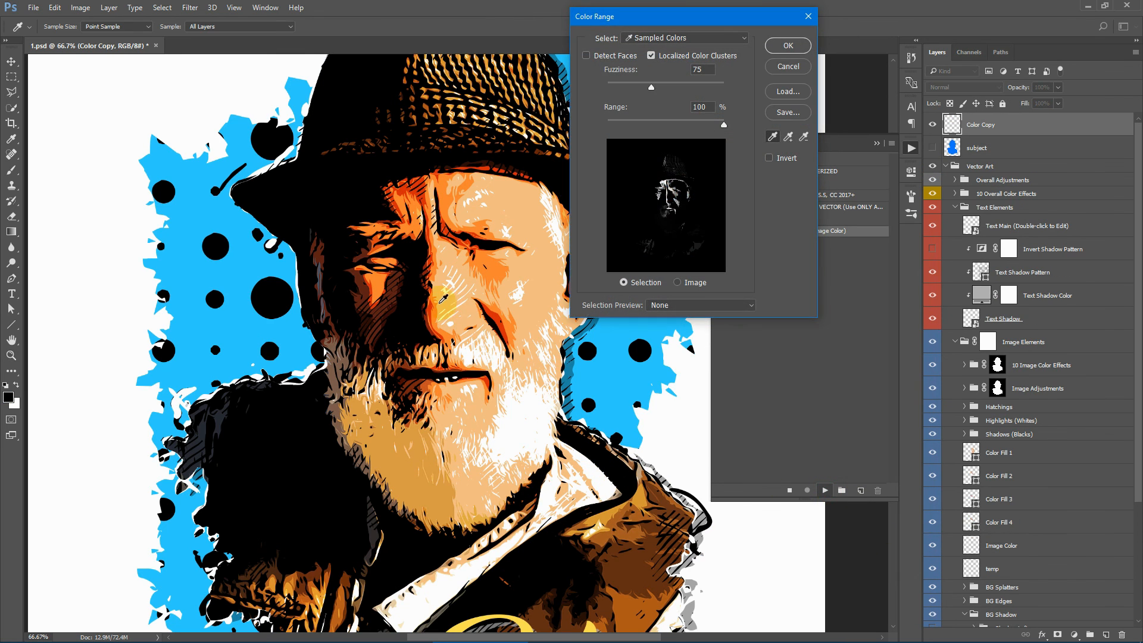
{"action": "left_click", "coordinate": [409, 304]}
{"action": "left_click", "coordinate": [771, 51]}
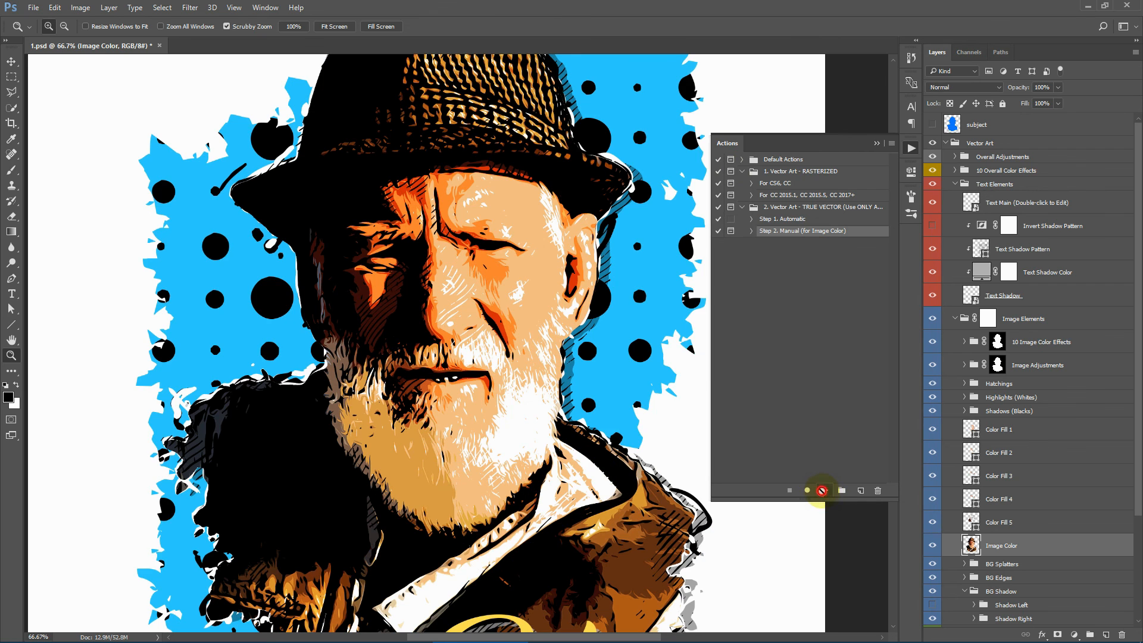
Step: Run the Step 2. Manual action for the reddish brown under the shaded eye and the dark brown on the shaded temple, keeping fuzziness 75
{"action": "left_click", "coordinate": [394, 289]}
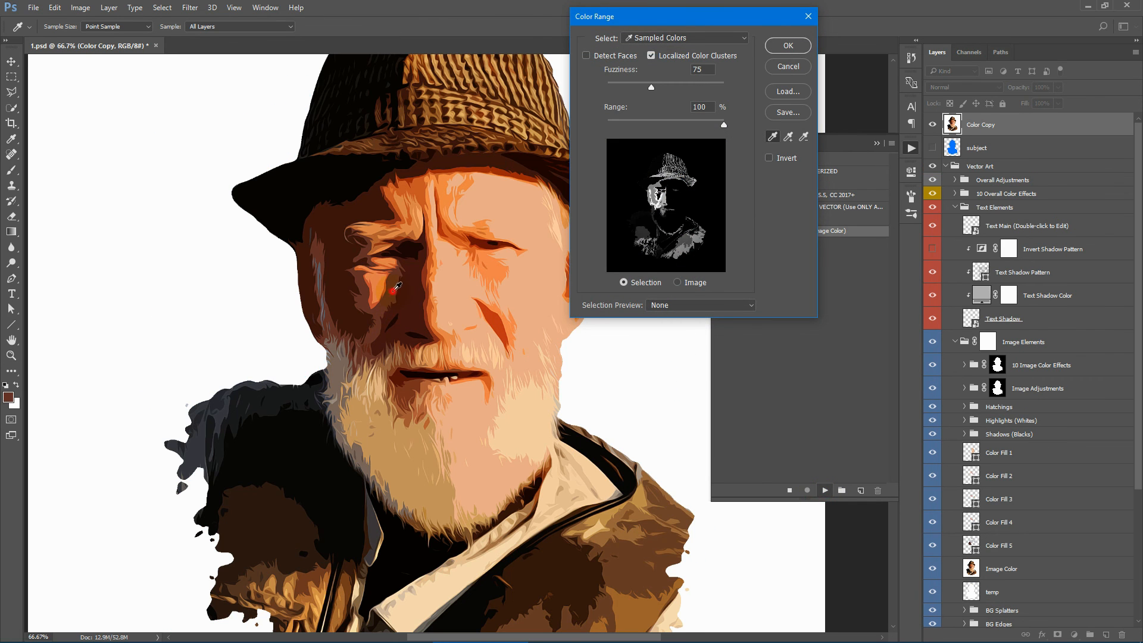
{"action": "left_click", "coordinate": [784, 52]}
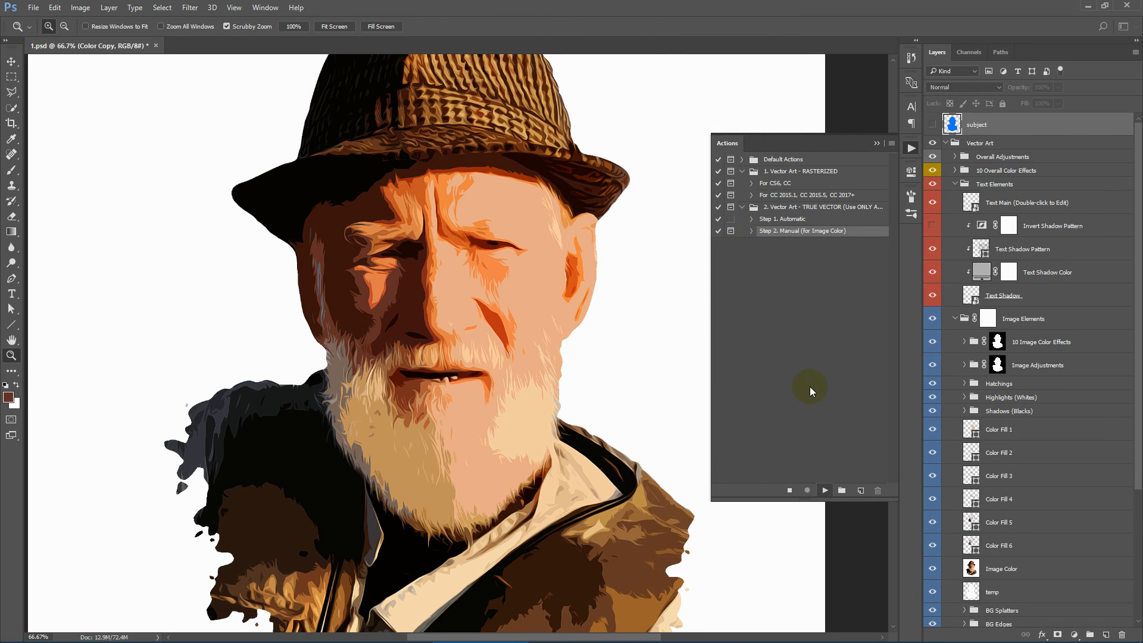
{"action": "left_click", "coordinate": [825, 490]}
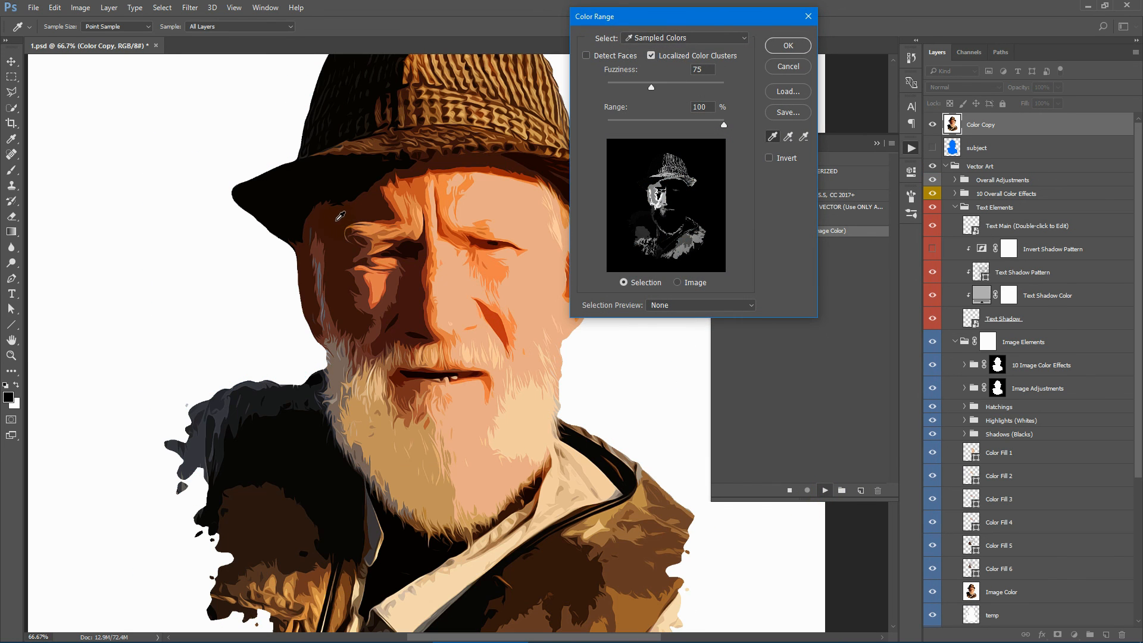
{"action": "left_click", "coordinate": [325, 223]}
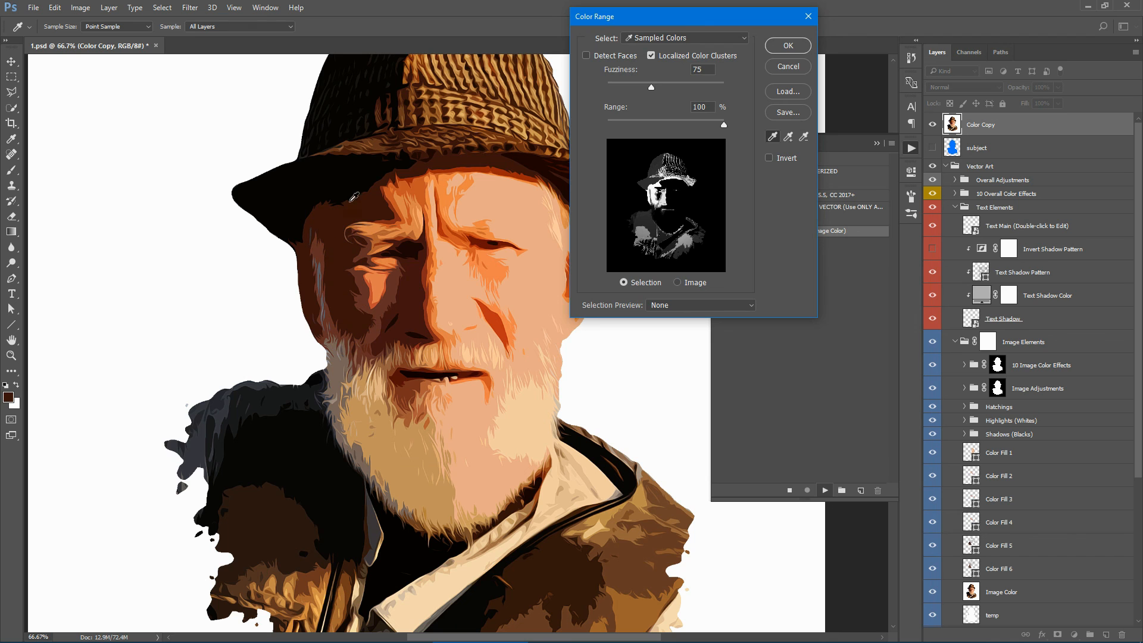
{"action": "left_click", "coordinate": [781, 48]}
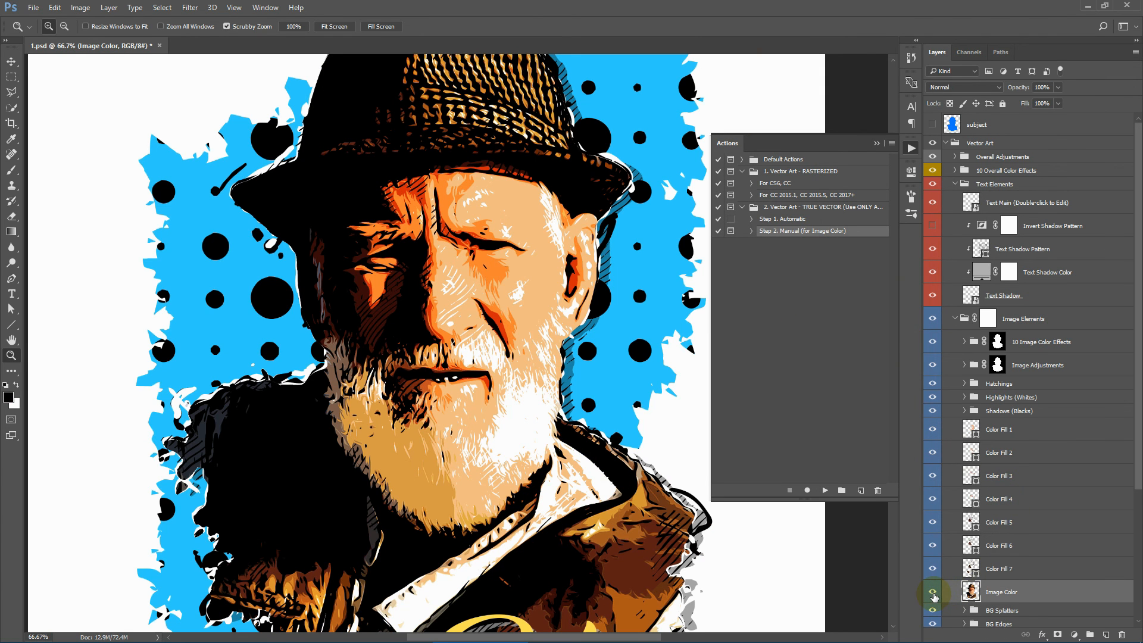
Step: Hide the Image Color layer and toggle the Color Fill 5 layer off and on to inspect the extracted fills
{"action": "left_click", "coordinate": [933, 593]}
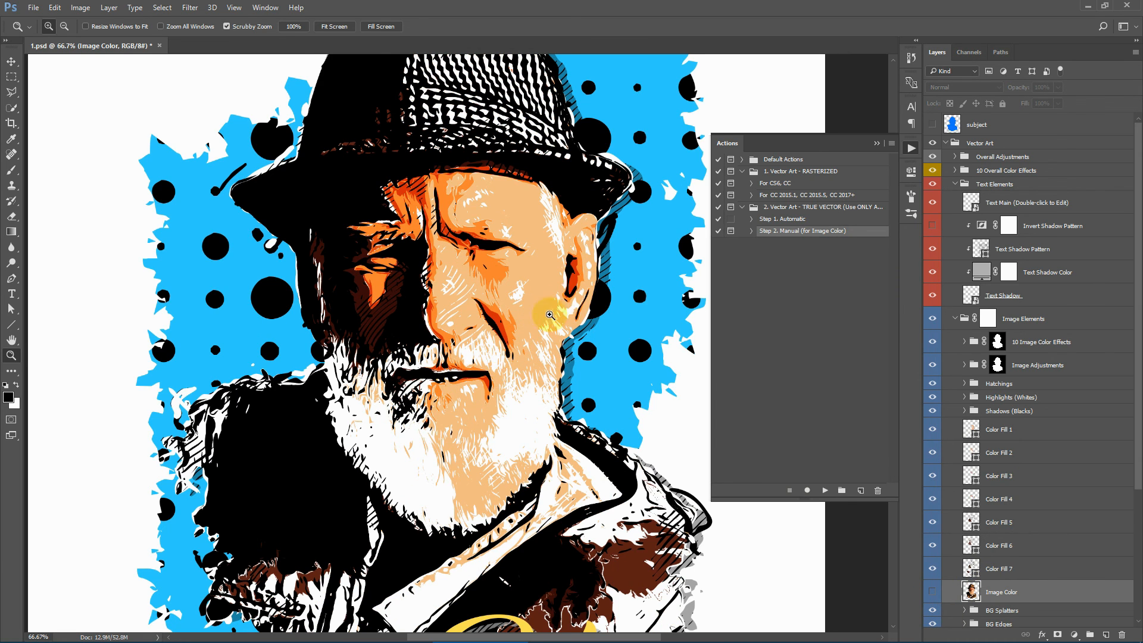
{"action": "left_click", "coordinate": [1024, 529]}
{"action": "left_click", "coordinate": [931, 523]}
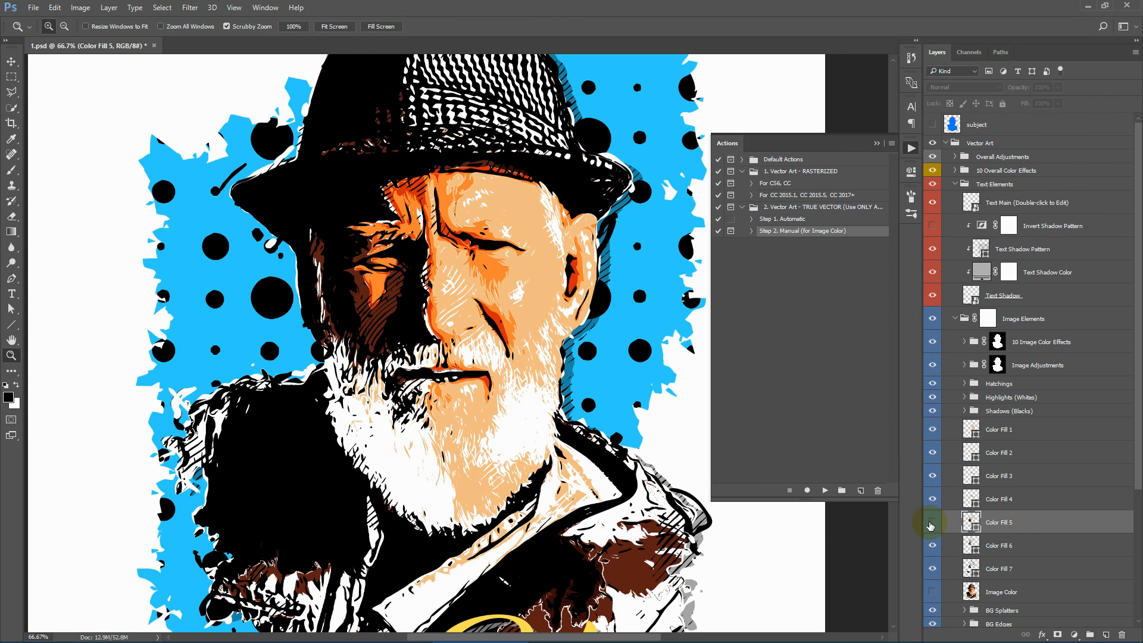
{"action": "left_click", "coordinate": [931, 522]}
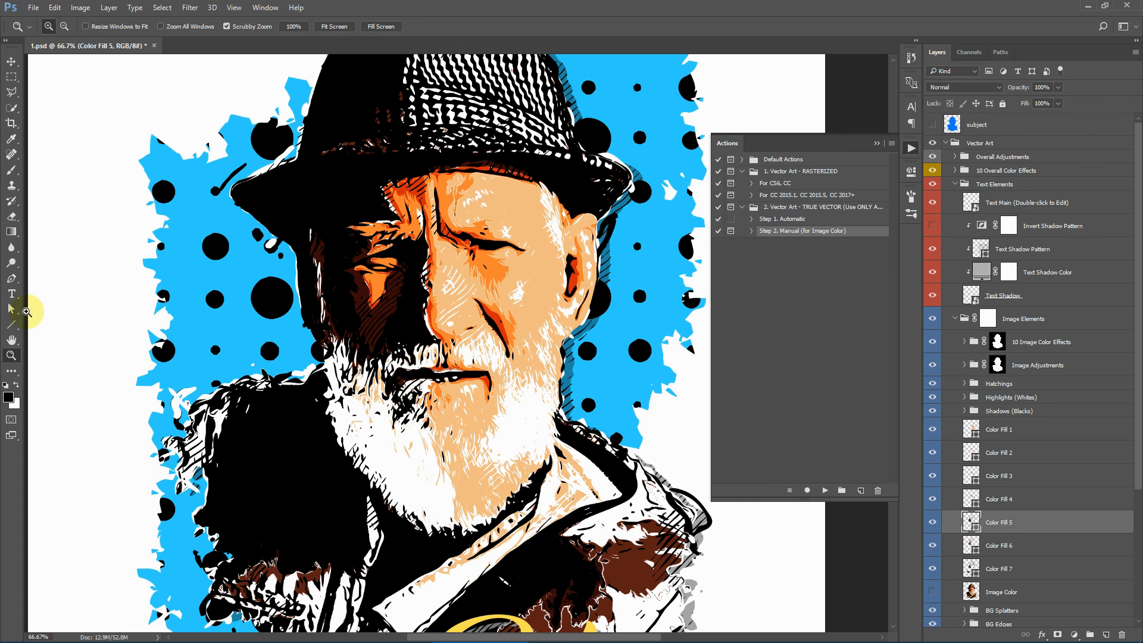
Step: Show the vector path points of the Color Fill 5 shape, then fit the whole artwork on screen to review the fills
{"action": "left_click", "coordinate": [12, 309]}
{"action": "left_click", "coordinate": [355, 306]}
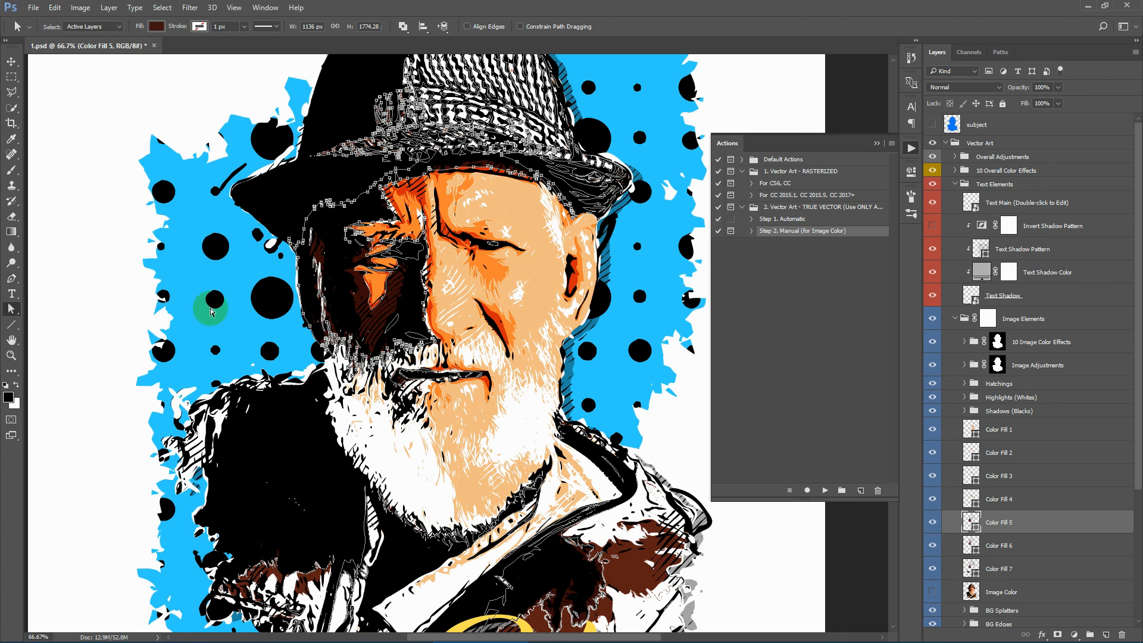
{"action": "left_click", "coordinate": [14, 80]}
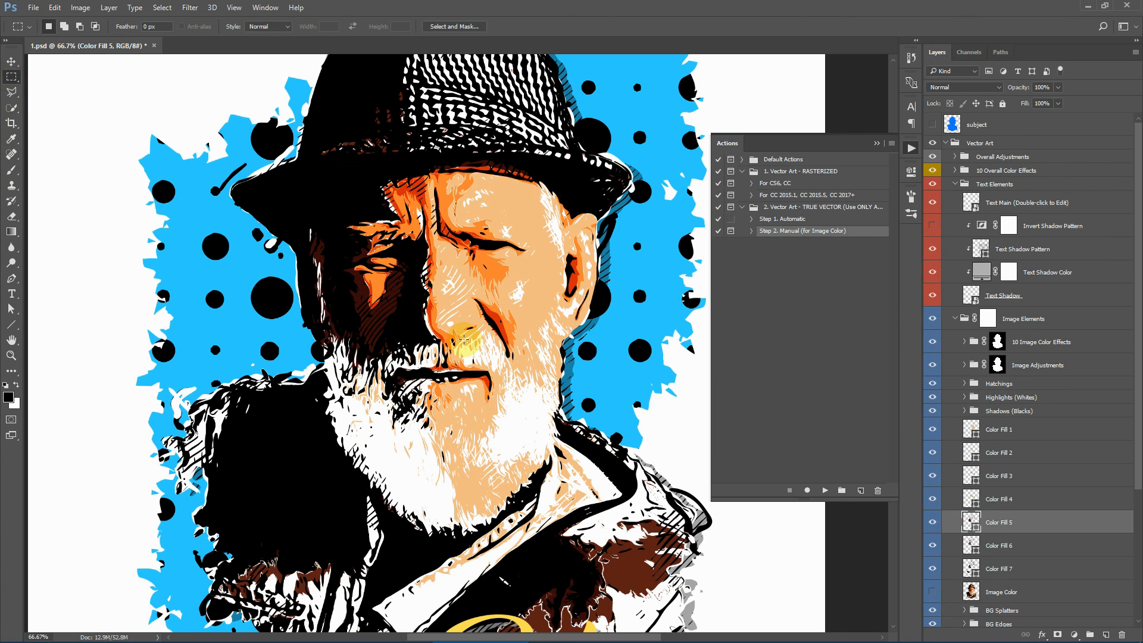
{"action": "left_click", "coordinate": [10, 355]}
{"action": "left_click", "coordinate": [334, 26]}
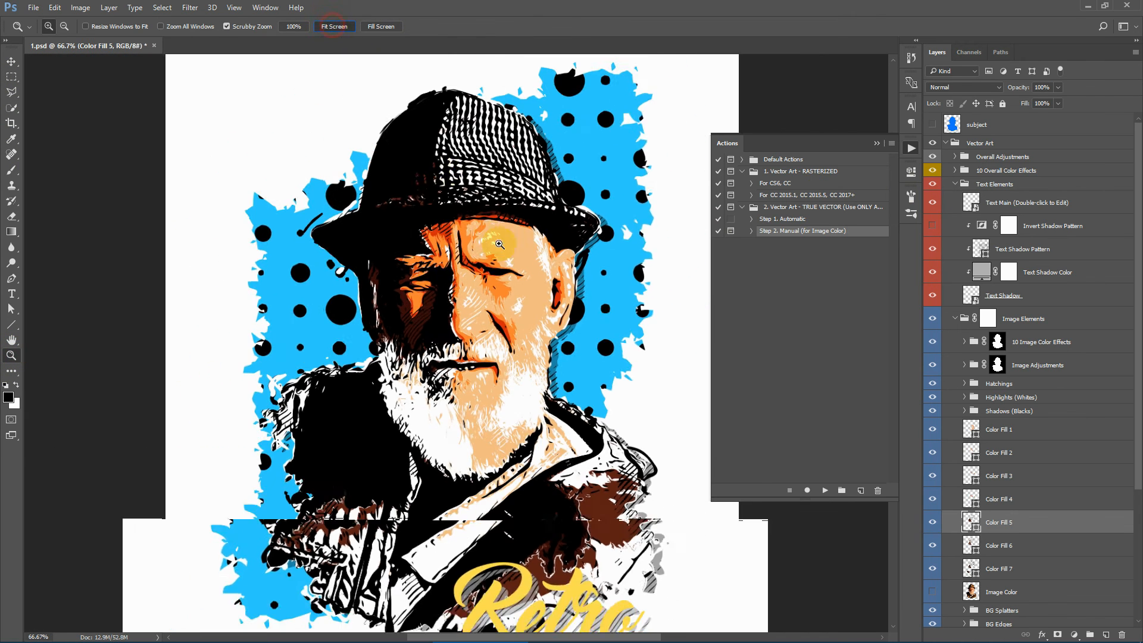
Step: Make the Image Color layer visible again and collapse the Actions list to clear the view of the artwork
{"action": "left_click", "coordinate": [932, 591]}
{"action": "left_click", "coordinate": [876, 144]}
{"action": "scroll", "coordinate": [1065, 413], "scroll_direction": "down", "scroll_amount": 3}
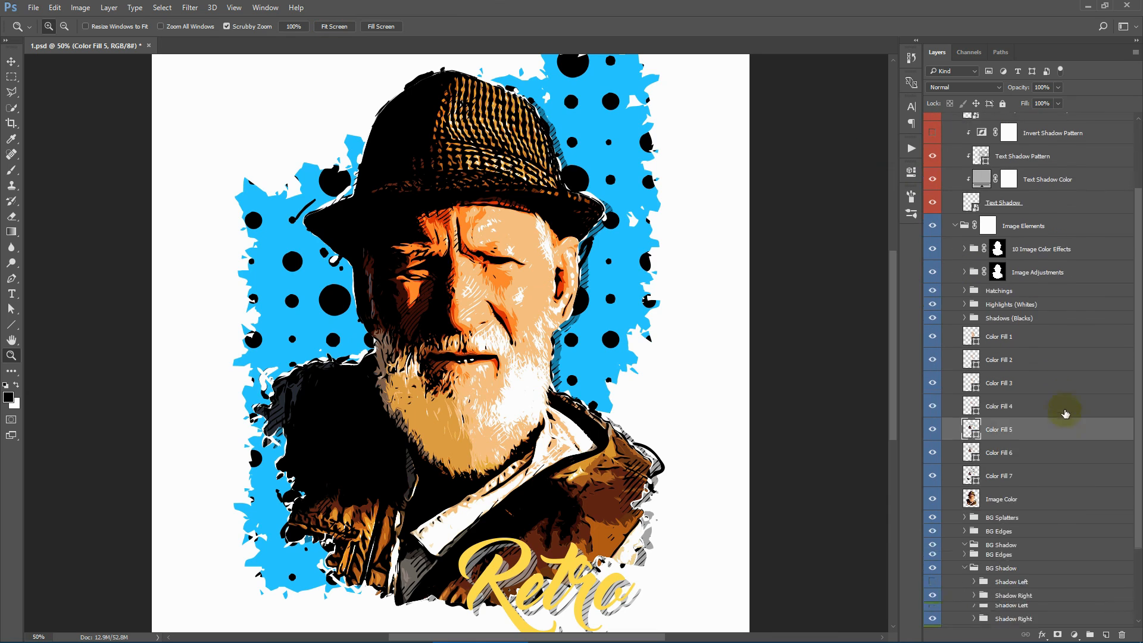
{"action": "scroll", "coordinate": [1064, 413], "scroll_direction": "down", "scroll_amount": 3}
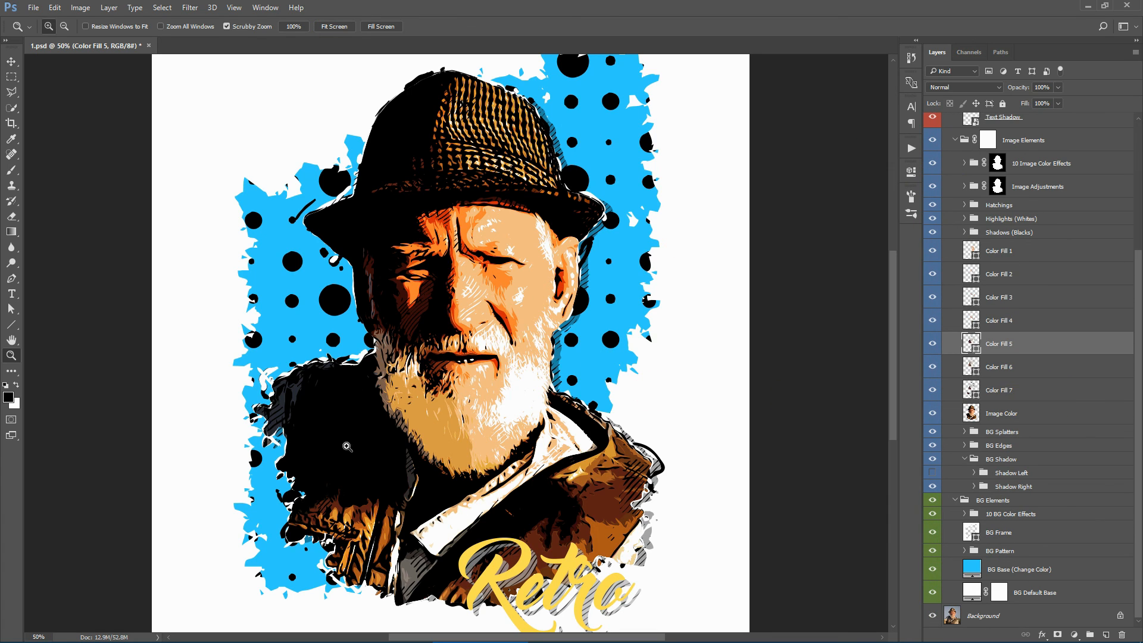
{"action": "scroll", "coordinate": [490, 507], "scroll_direction": "down", "scroll_amount": 1}
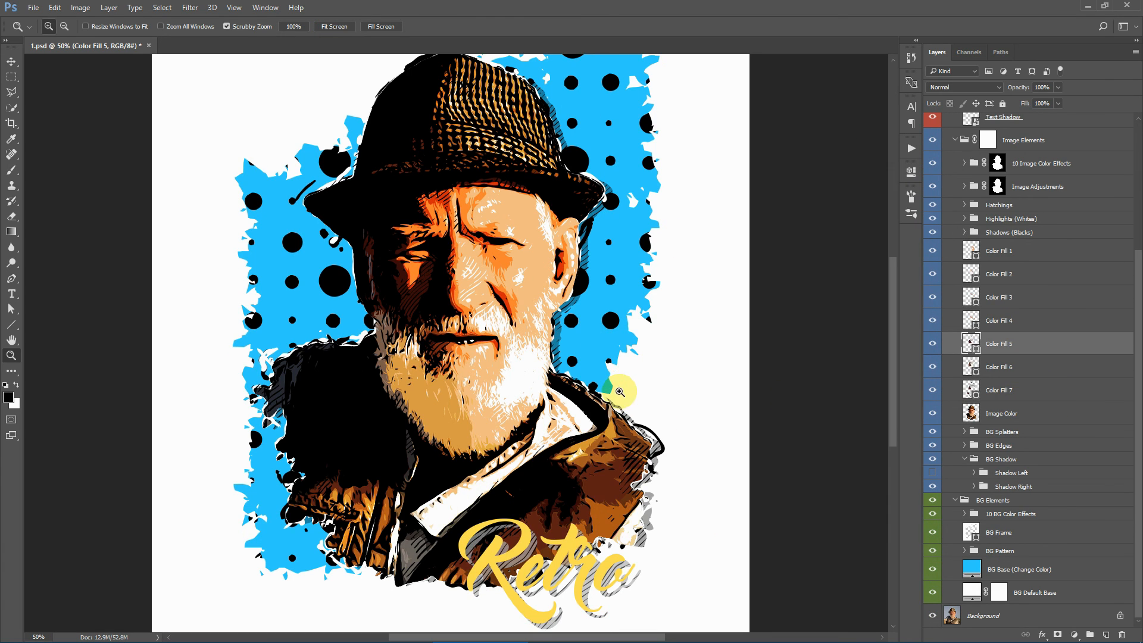
Step: Select the BG Frame layer and reveal the anchor points of its shape with the Direct Selection tool
{"action": "left_click", "coordinate": [1045, 547]}
{"action": "left_click", "coordinate": [1006, 536]}
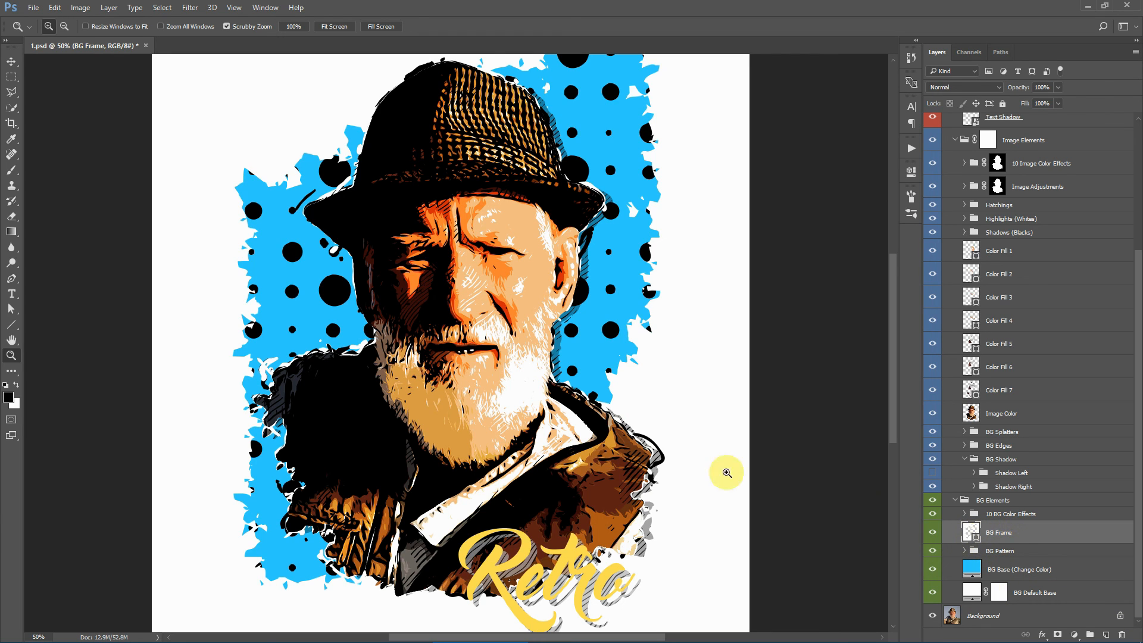
{"action": "left_click", "coordinate": [11, 308]}
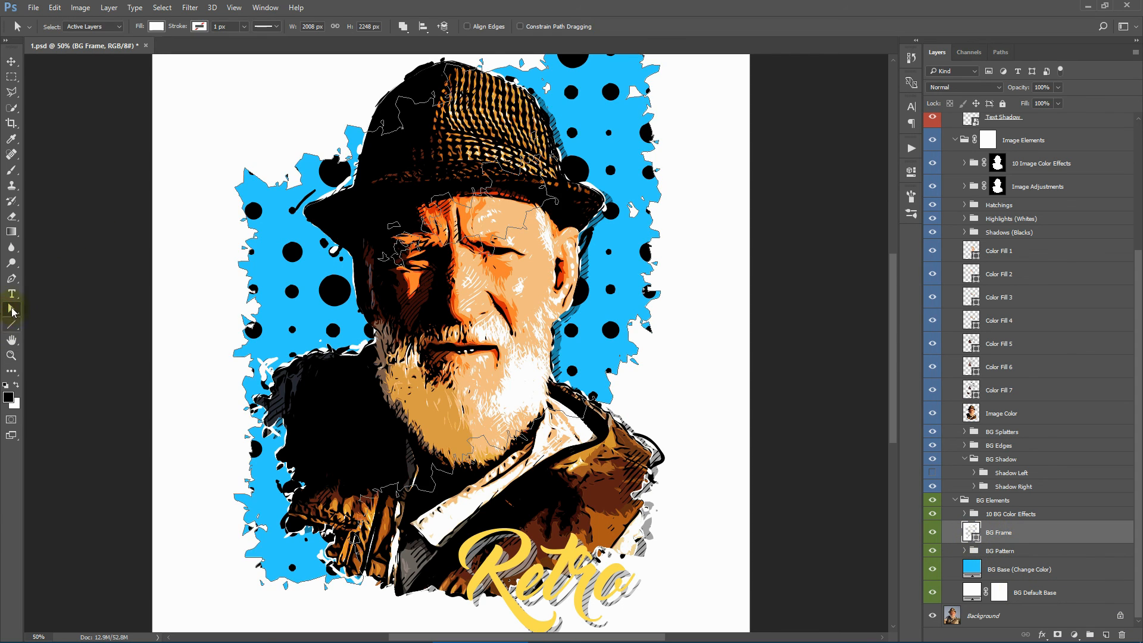
{"action": "left_click", "coordinate": [248, 174]}
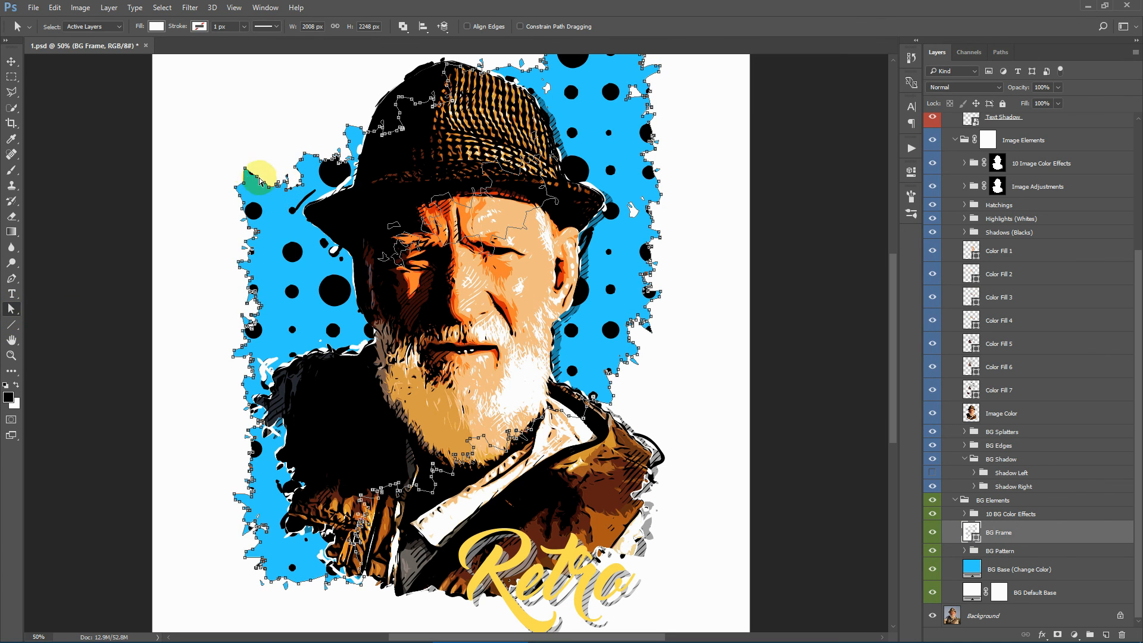
Step: Try stretching the background frame's upper-left corner point outward into a long spike, and undo the move
{"action": "left_click_drag", "start_coordinate": [244, 168], "coordinate": [229, 102]}
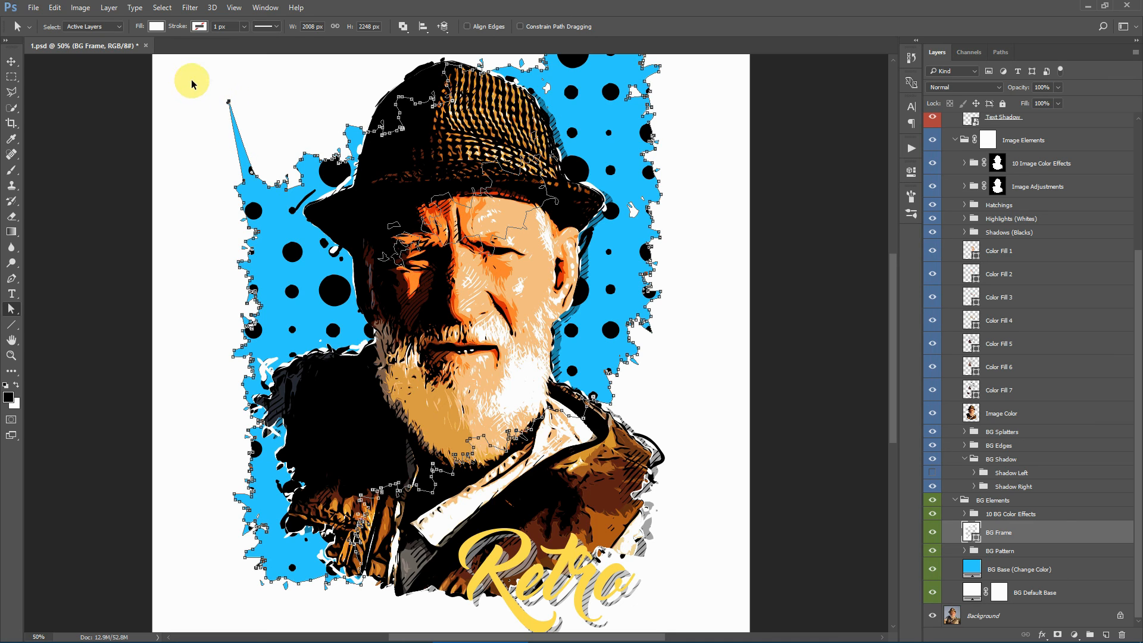
{"action": "key", "text": "ctrl+z"}
Step: Try adding an anchor point with the Pen tool at the background frame's upper-left edge, and deselect the path with the Direct Selection tool
{"action": "left_click", "coordinate": [10, 276]}
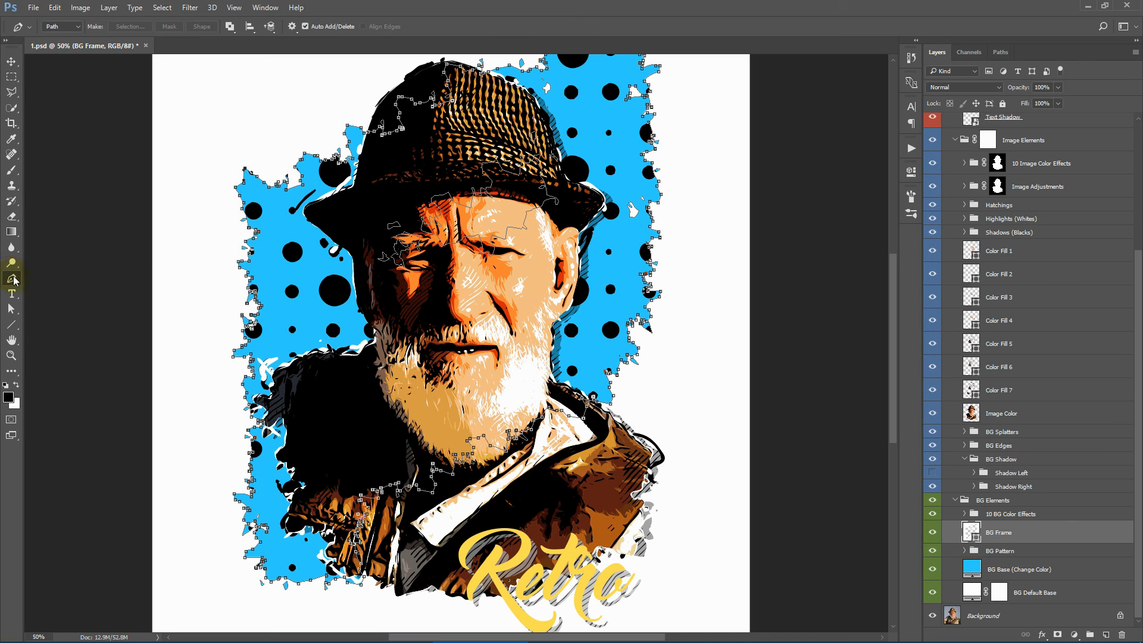
{"action": "left_click", "coordinate": [237, 190]}
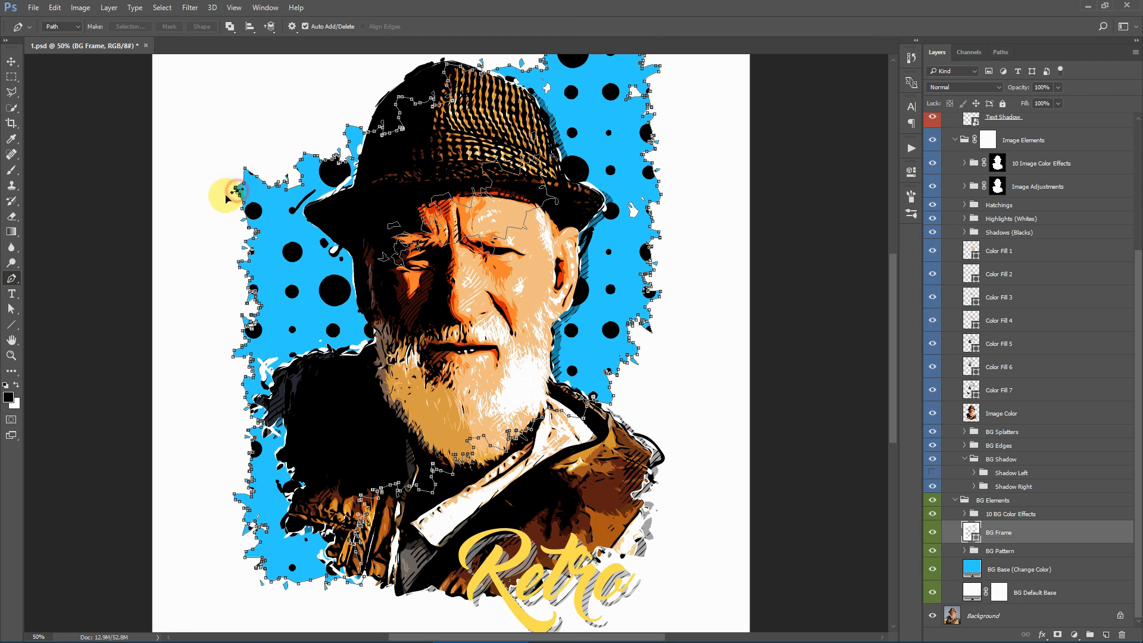
{"action": "left_click_drag", "start_coordinate": [226, 198], "coordinate": [209, 200]}
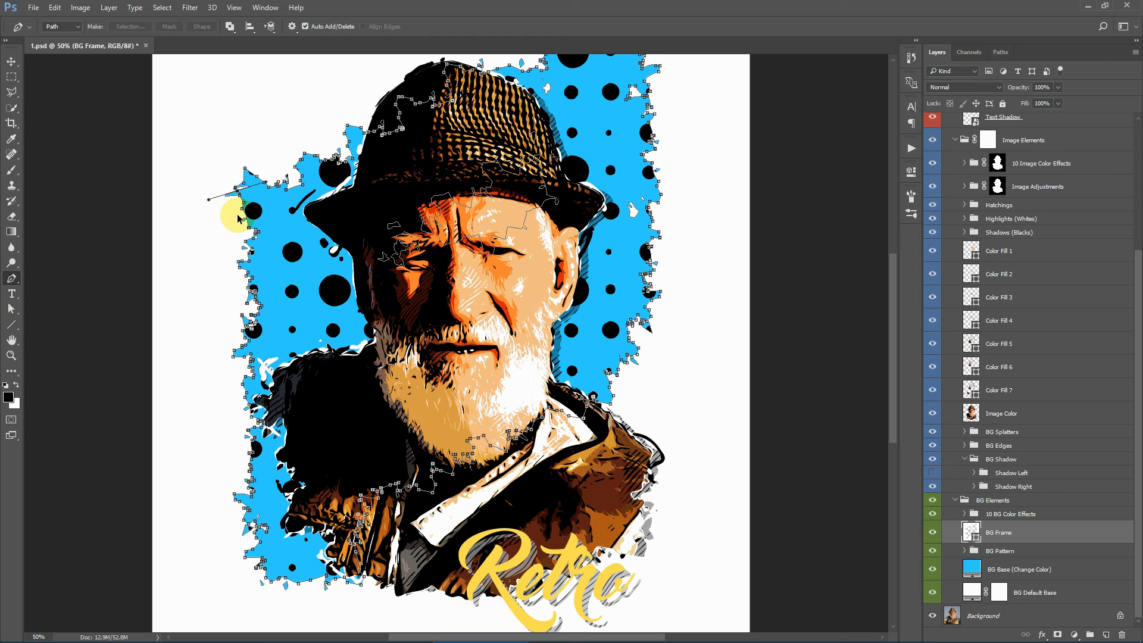
{"action": "left_click", "coordinate": [245, 197]}
{"action": "left_click", "coordinate": [11, 309]}
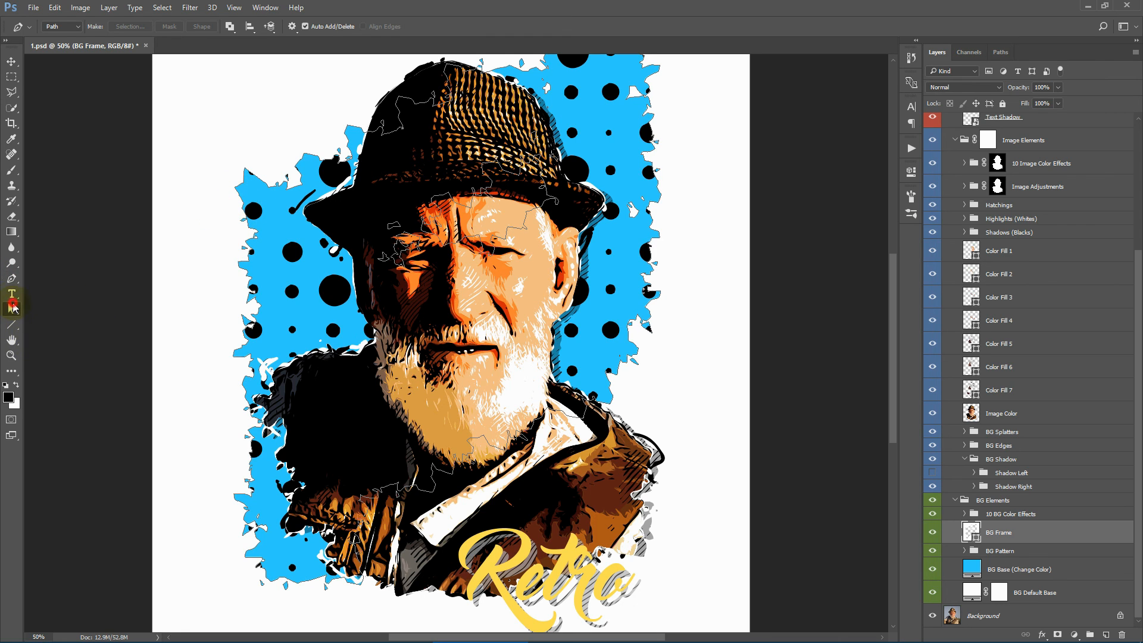
{"action": "left_click", "coordinate": [186, 289]}
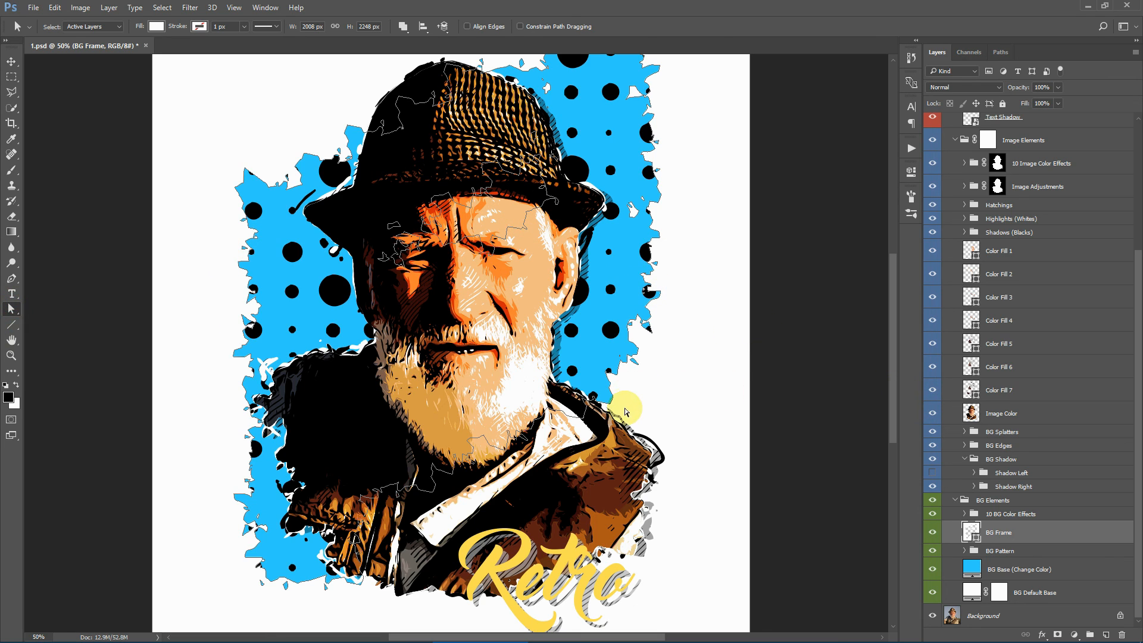
Step: Expand the BG Pattern group, select the BG Pattern (Black) layer and reveal the anchor points of one of its dots
{"action": "left_click", "coordinate": [1003, 553]}
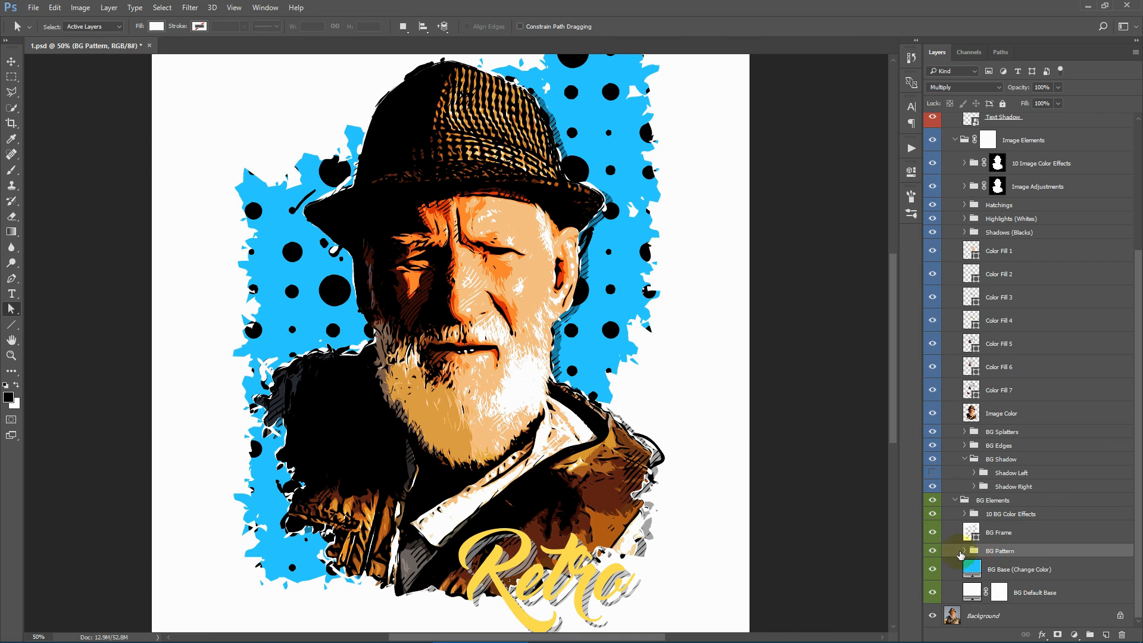
{"action": "left_click", "coordinate": [965, 551]}
{"action": "left_click", "coordinate": [980, 570]}
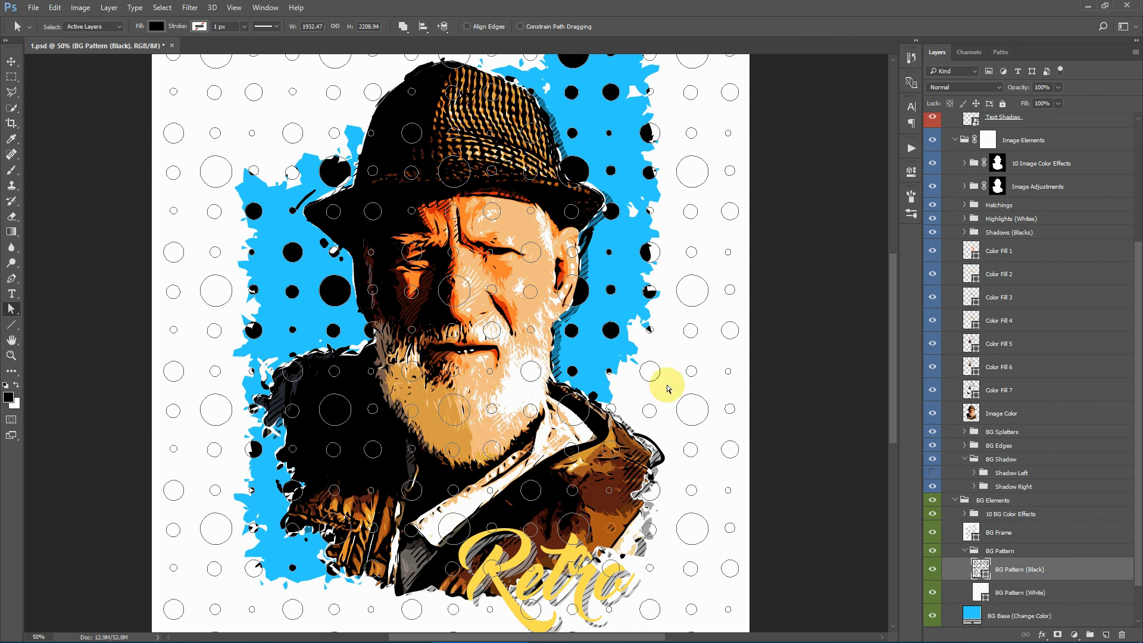
{"action": "left_click", "coordinate": [216, 296]}
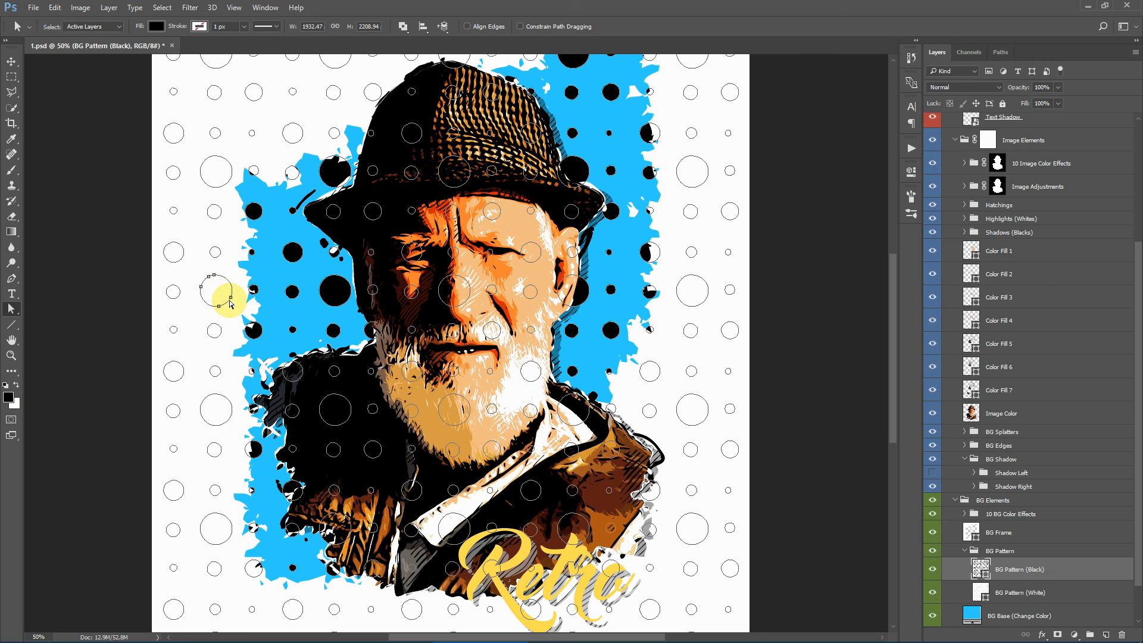
Step: Try stretching an anchor point of the large black dot beside the cheek outward over the blue background, and undo the move
{"action": "left_click", "coordinate": [338, 294]}
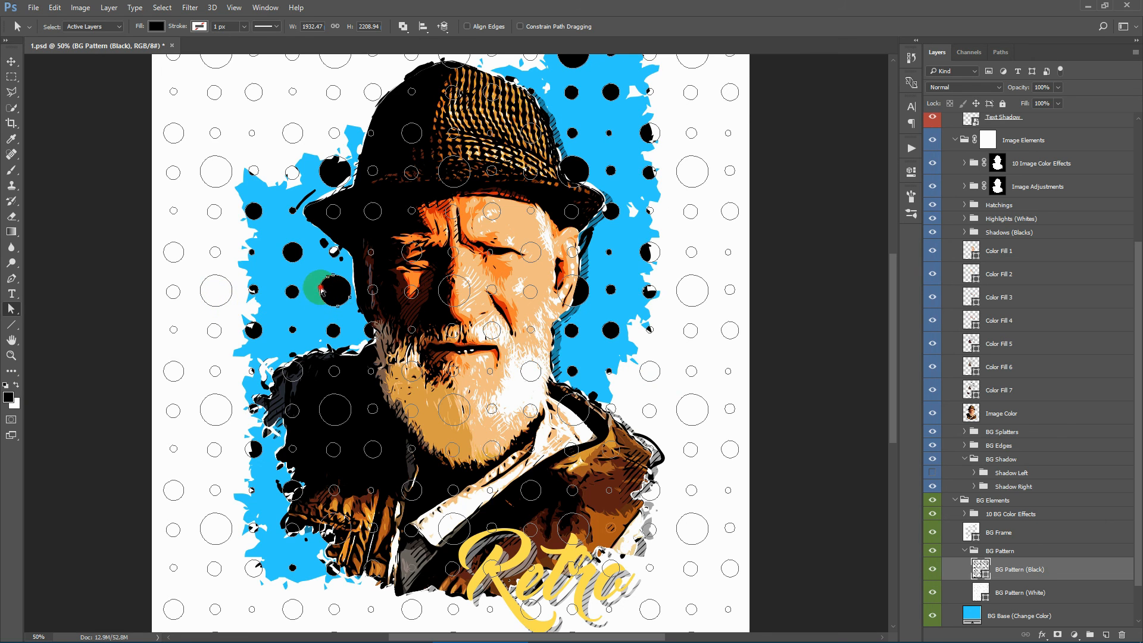
{"action": "left_click_drag", "start_coordinate": [319, 287], "coordinate": [271, 270]}
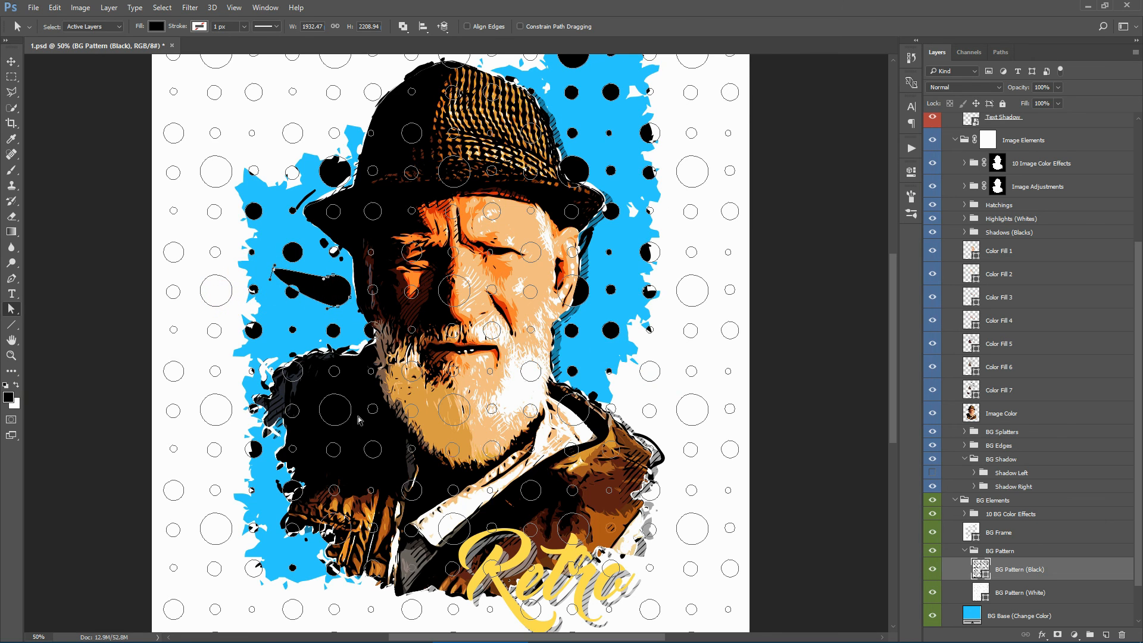
{"action": "key", "text": "ctrl+z"}
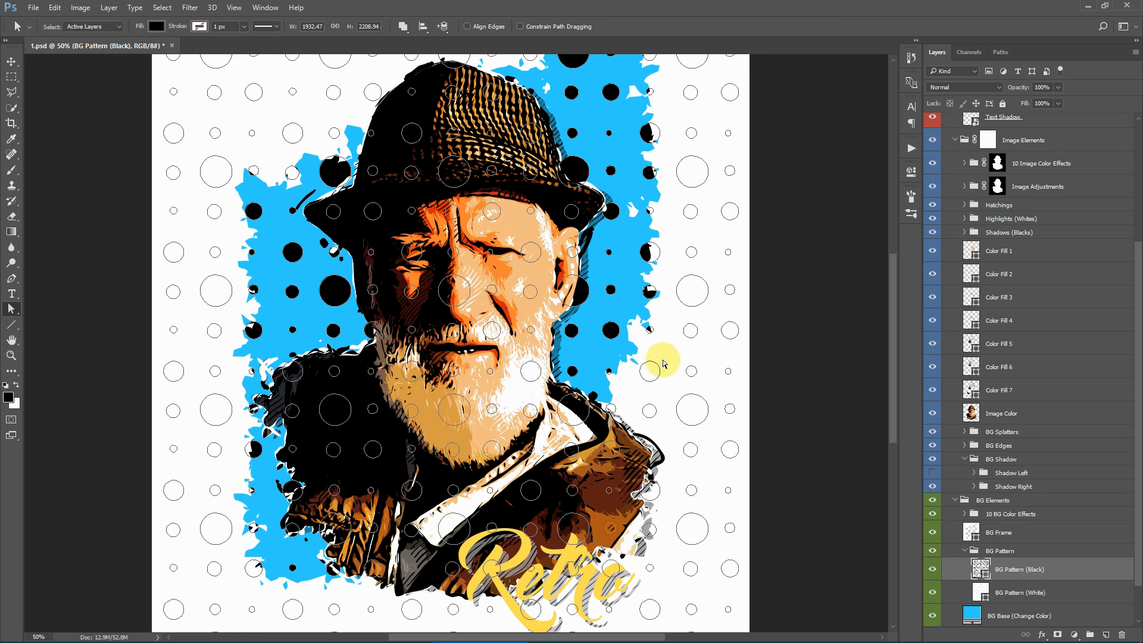
Step: Expand the Shadow Right group and reveal the anchor points of the Shadow Base Right shape
{"action": "left_click", "coordinate": [966, 553]}
{"action": "left_click", "coordinate": [960, 502]}
{"action": "left_click", "coordinate": [1032, 487]}
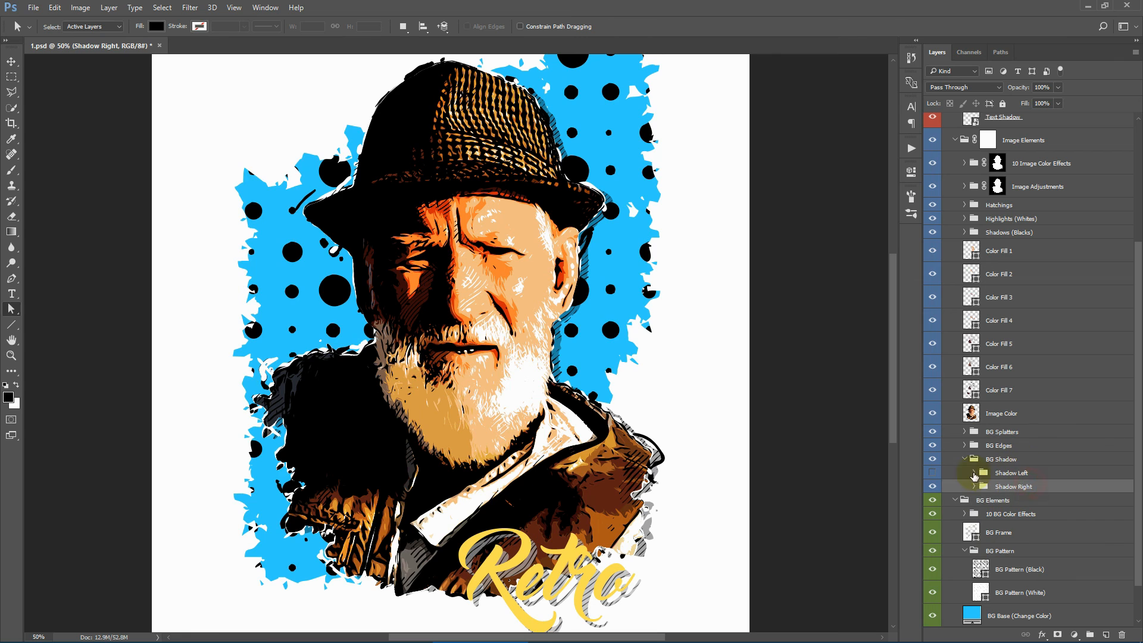
{"action": "left_click", "coordinate": [974, 487]}
{"action": "left_click", "coordinate": [992, 527]}
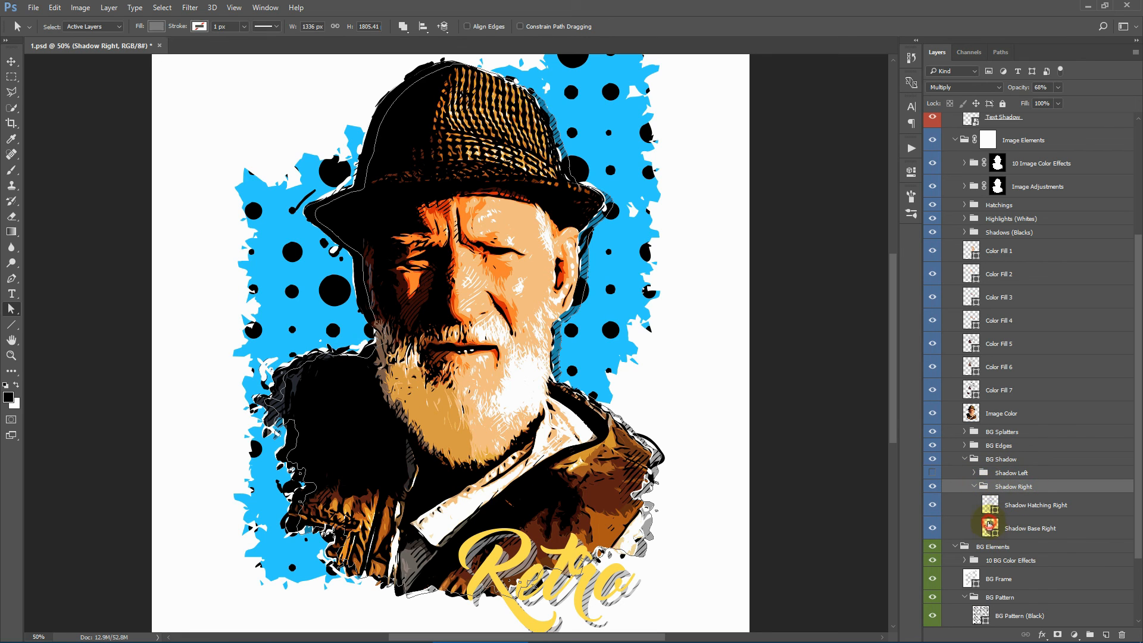
{"action": "left_click", "coordinate": [563, 279]}
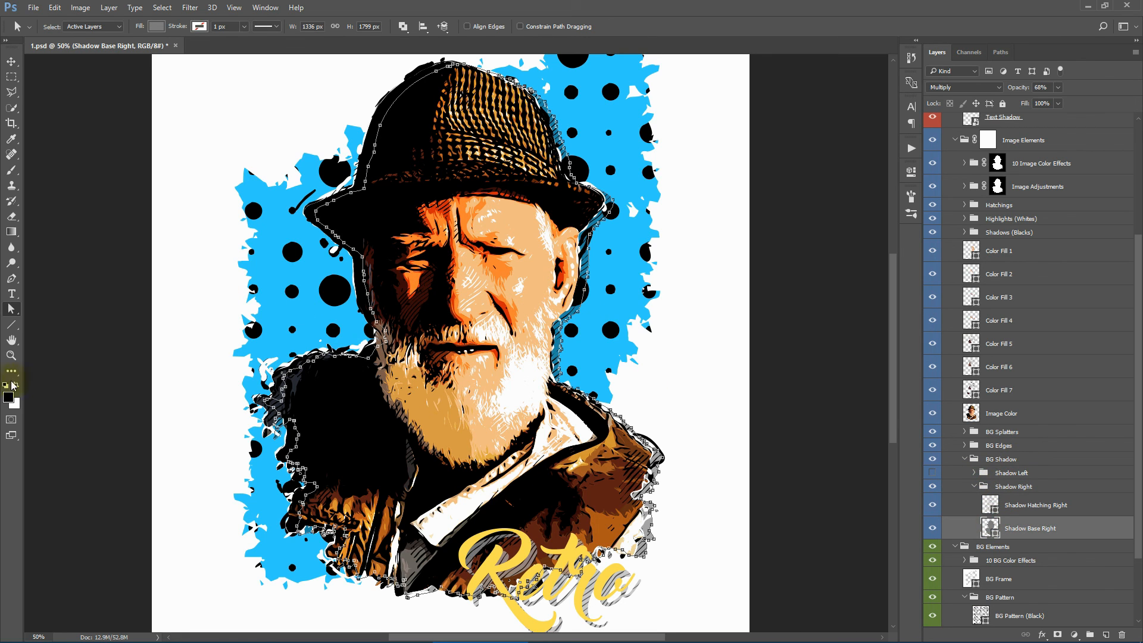
Step: Examine the Shadow Base Right path at 100% around the hat and face, and show the paths of Shadow Hatching Right
{"action": "left_click", "coordinate": [12, 355]}
{"action": "left_click", "coordinate": [416, 175]}
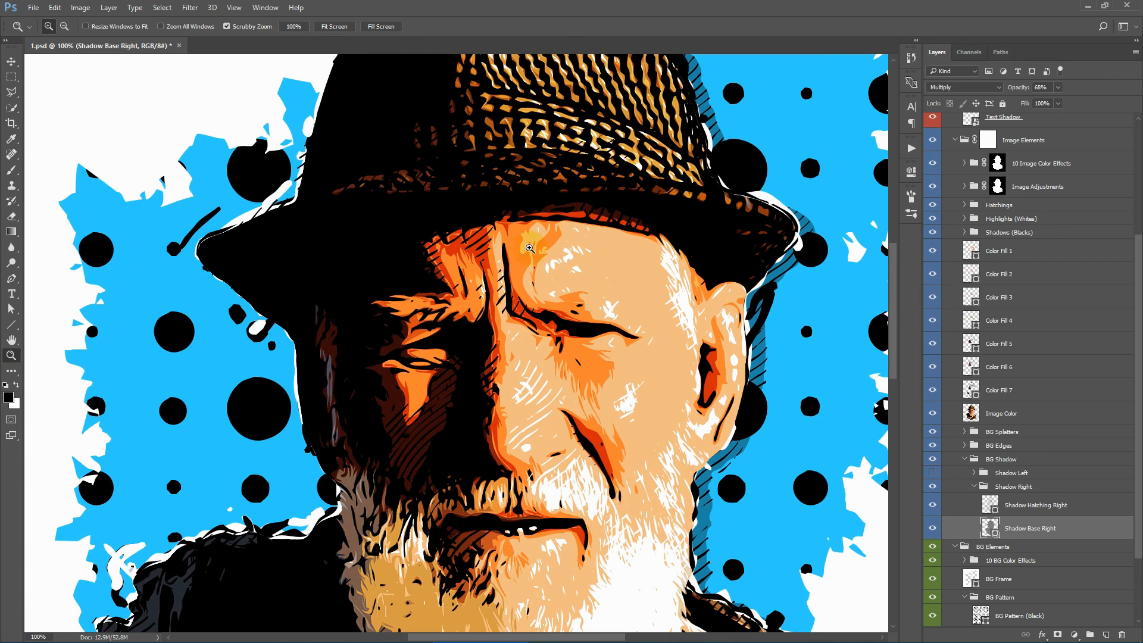
{"action": "left_click", "coordinate": [12, 309]}
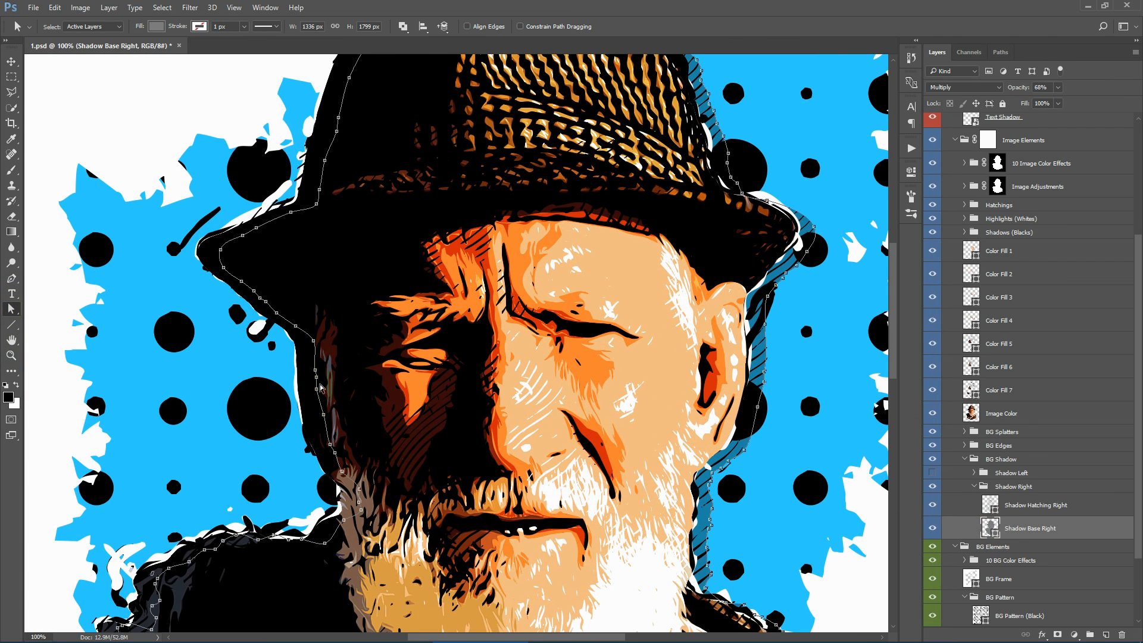
{"action": "left_click", "coordinate": [1070, 506]}
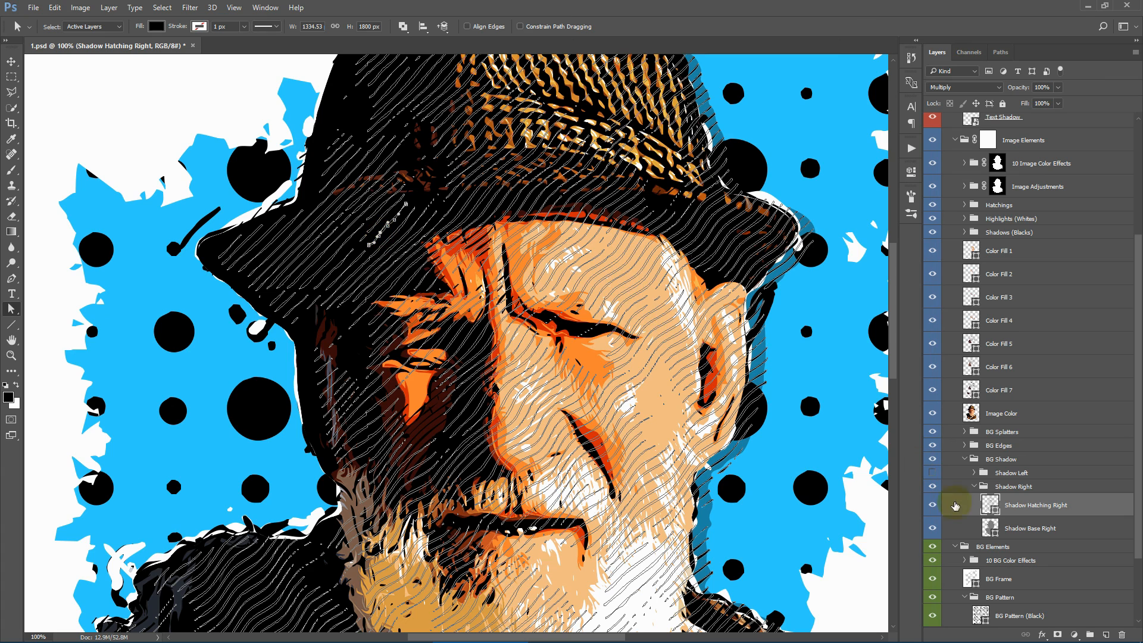
Step: Hide the Shadow Right group, show Shadow Left instead, and select its Shadow Base Left shape to view the path
{"action": "left_click", "coordinate": [933, 487]}
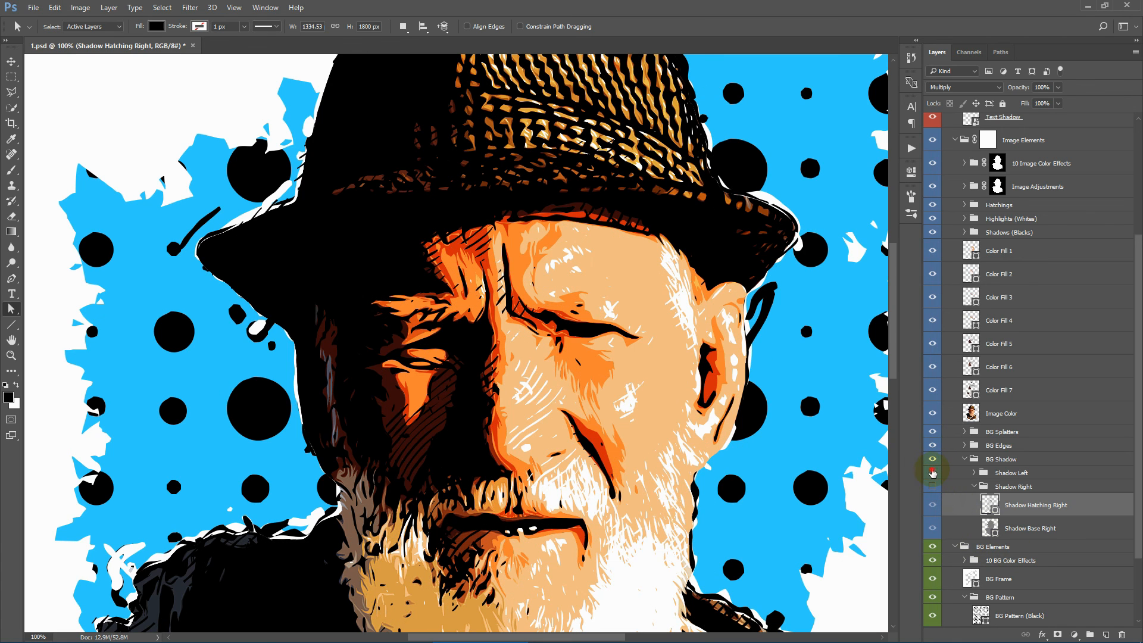
{"action": "left_click", "coordinate": [974, 474]}
{"action": "left_click", "coordinate": [1006, 517]}
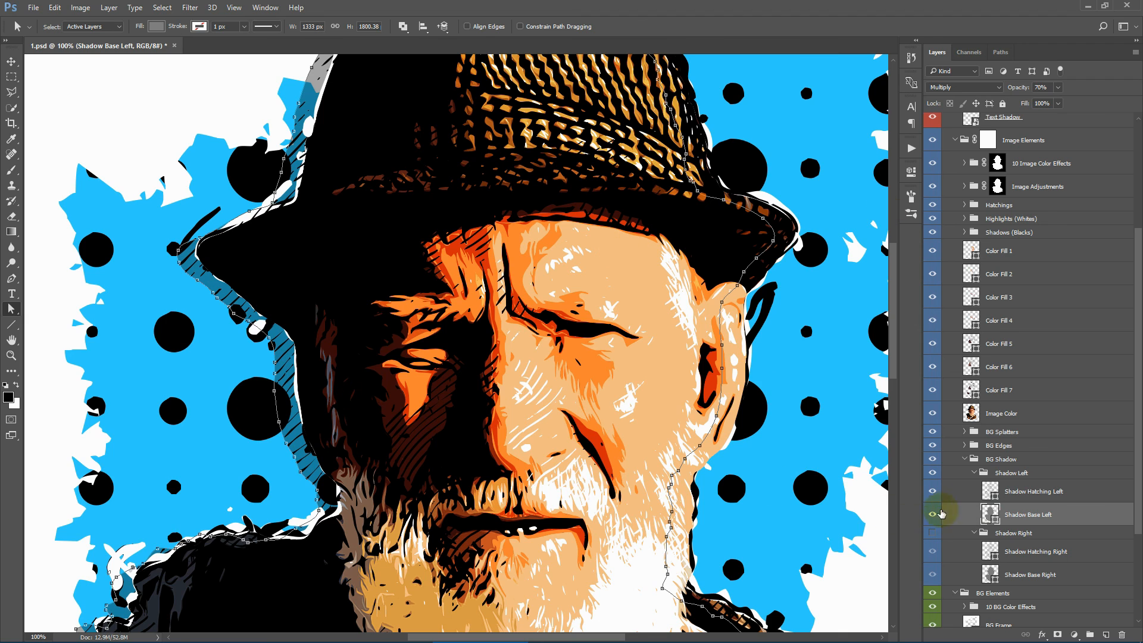
Step: Hide Shadow Left, make Shadow Right visible again, and collapse both shadow groups
{"action": "left_click", "coordinate": [932, 473]}
{"action": "left_click", "coordinate": [932, 533]}
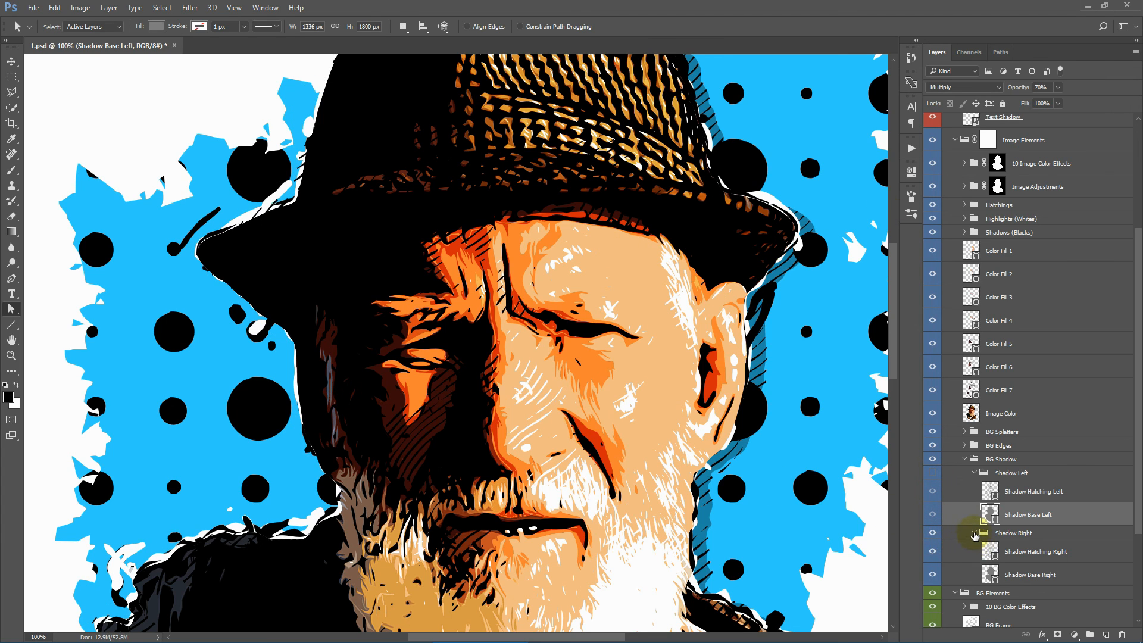
{"action": "left_click", "coordinate": [973, 532]}
{"action": "left_click", "coordinate": [977, 473]}
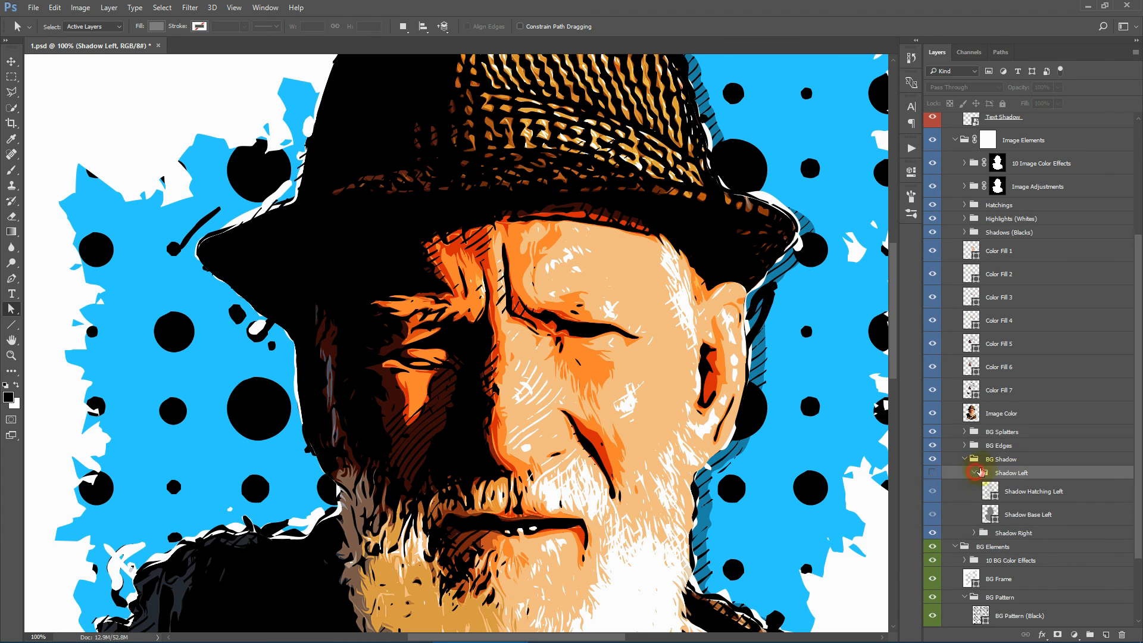
{"action": "left_click", "coordinate": [975, 472]}
Step: Expand the BG Edges group and select the White BG Edge 2 layer to show its vector outline
{"action": "left_click", "coordinate": [1006, 446]}
{"action": "left_click", "coordinate": [965, 445]}
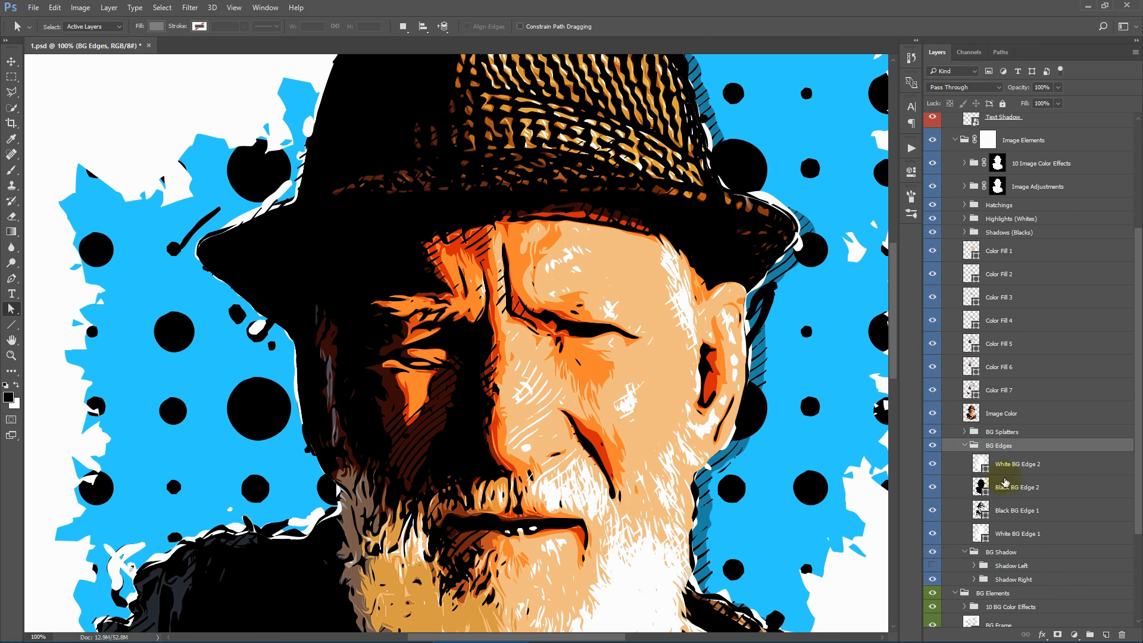
{"action": "left_click", "coordinate": [977, 464]}
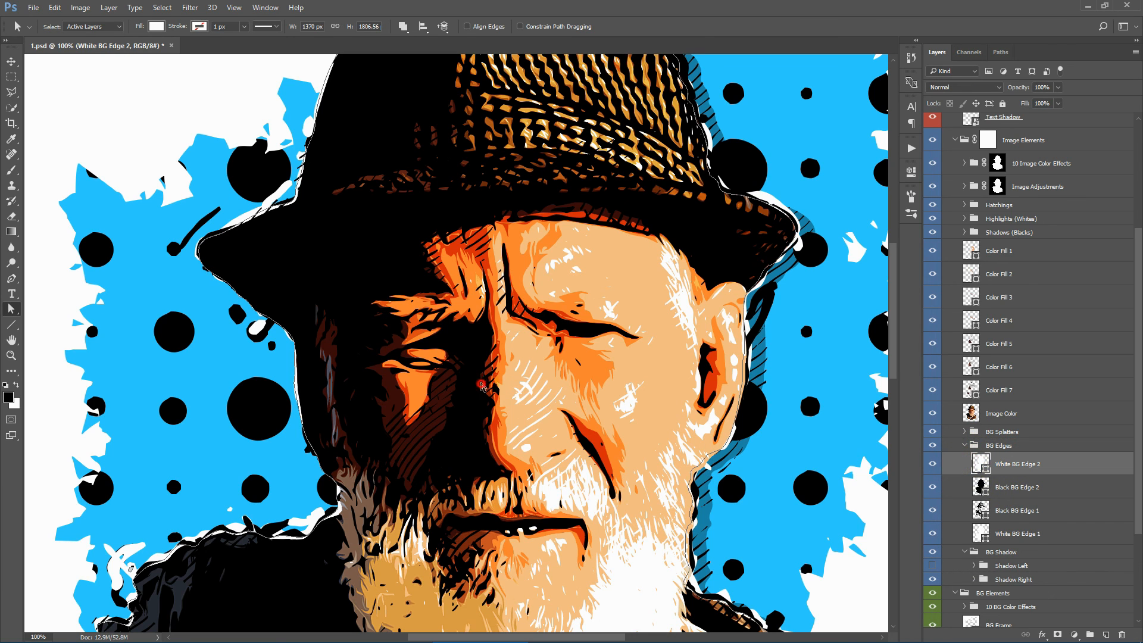
Step: Try pulling the white edge's anchor point beside the ear outward into a long spike, and undo the move
{"action": "left_click_drag", "start_coordinate": [744, 386], "coordinate": [832, 388]}
{"action": "left_click", "coordinate": [54, 8]}
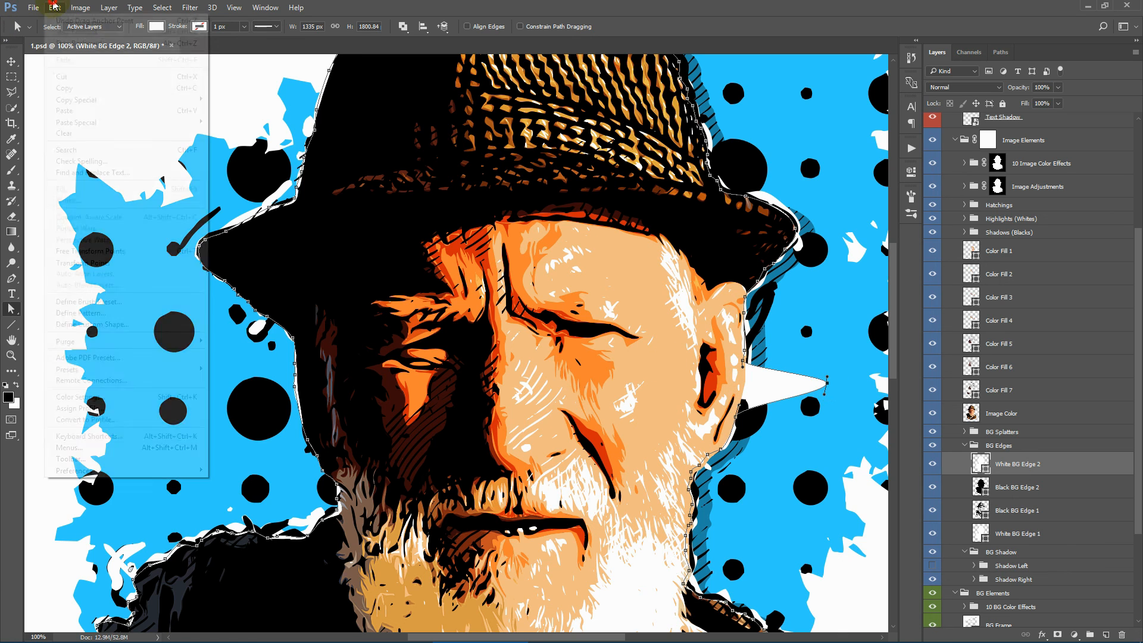
{"action": "left_click", "coordinate": [71, 20]}
Step: Select the Black BG Edge 2 layer to view its outline, and collapse the BG Edges group
{"action": "left_click", "coordinate": [1012, 487]}
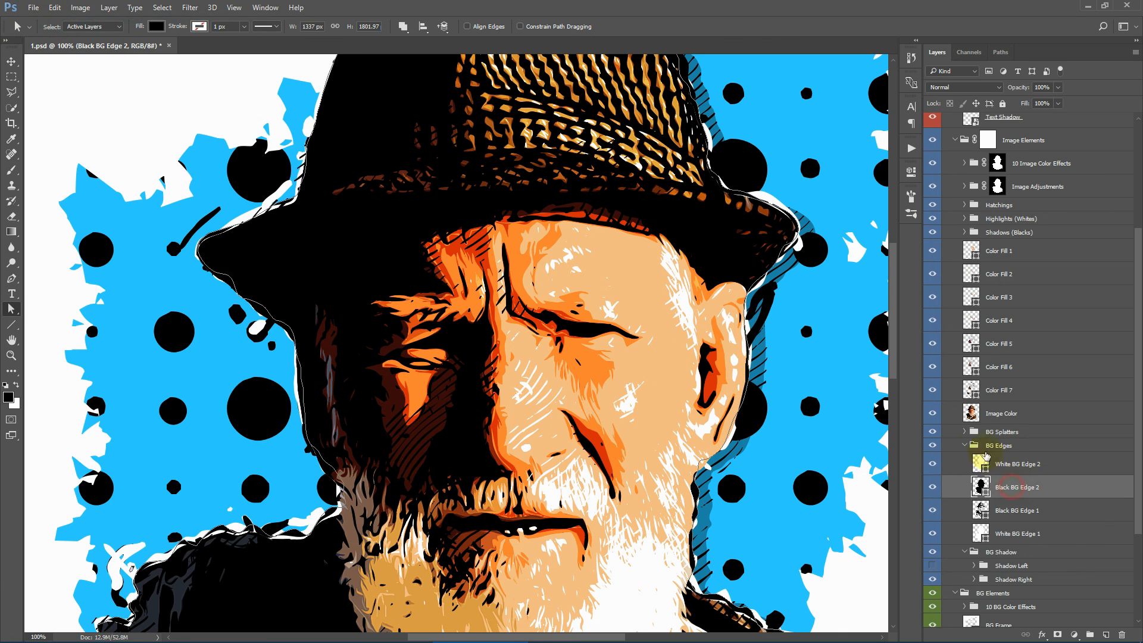
{"action": "left_click", "coordinate": [969, 446]}
{"action": "left_click", "coordinate": [965, 445]}
Step: Expand the BG Splatters group, toggle the visibility of its splatter layers, and select Black BG Splatter 2
{"action": "left_click", "coordinate": [973, 433]}
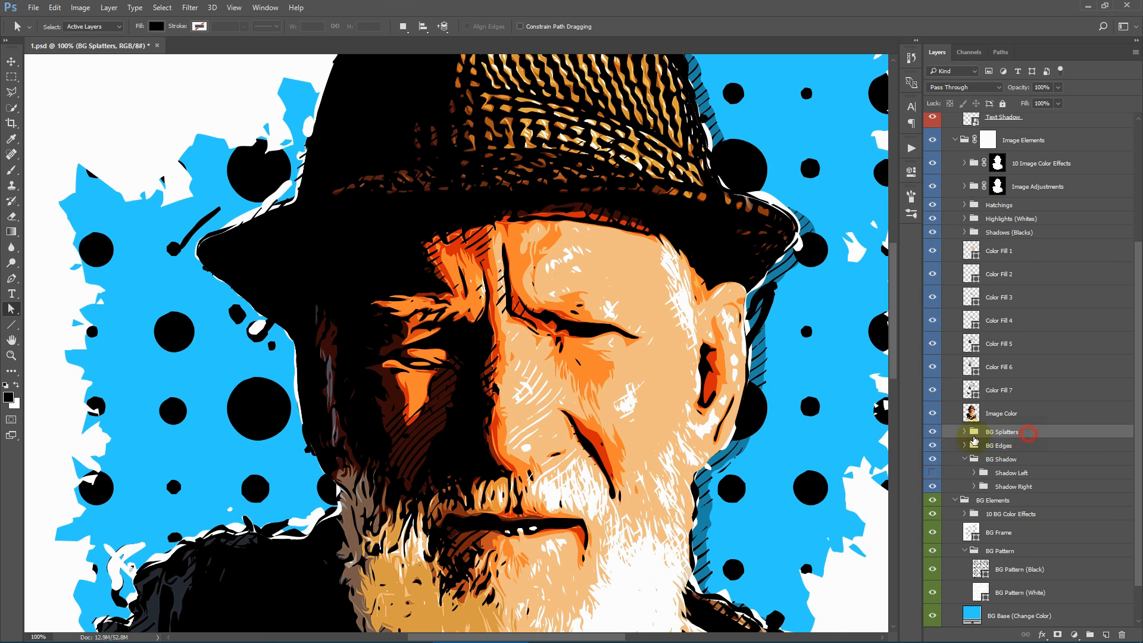
{"action": "left_click", "coordinate": [965, 432]}
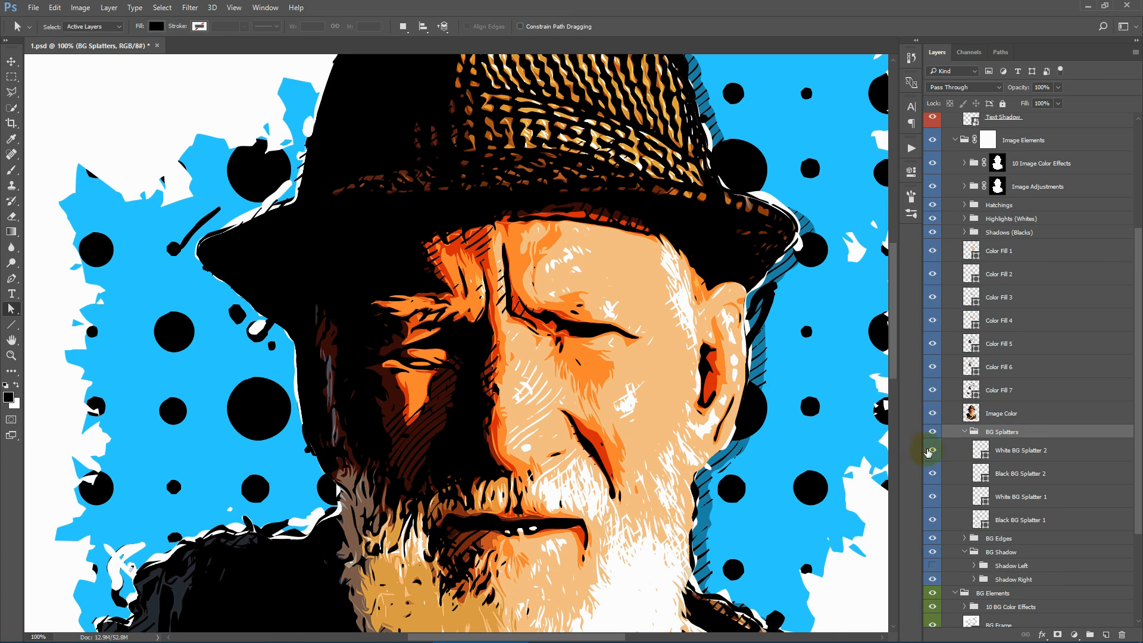
{"action": "left_click", "coordinate": [929, 474]}
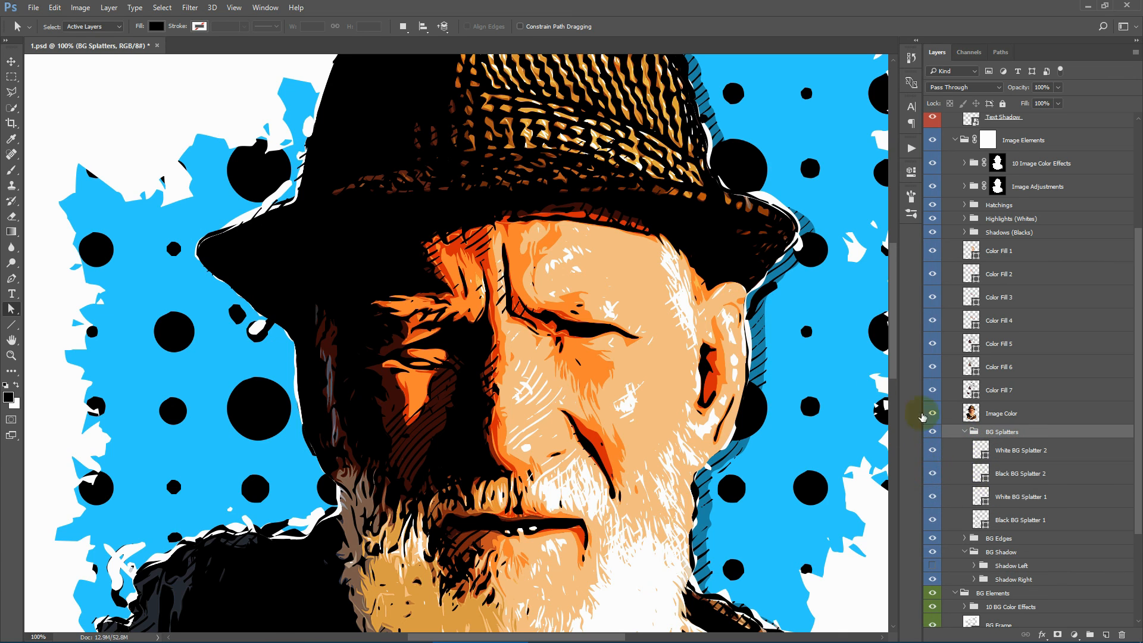
{"action": "left_click", "coordinate": [1040, 476]}
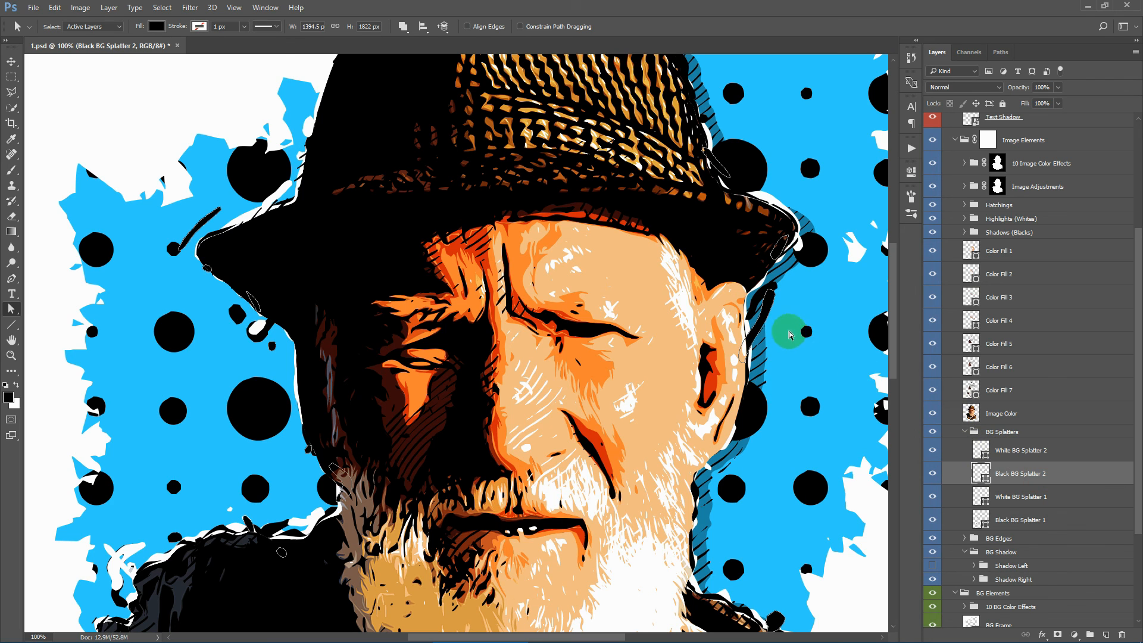
Step: Try stretching the black splatter beside the ear outward by an anchor point, and undo the move
{"action": "left_click_drag", "start_coordinate": [824, 286], "coordinate": [840, 288]}
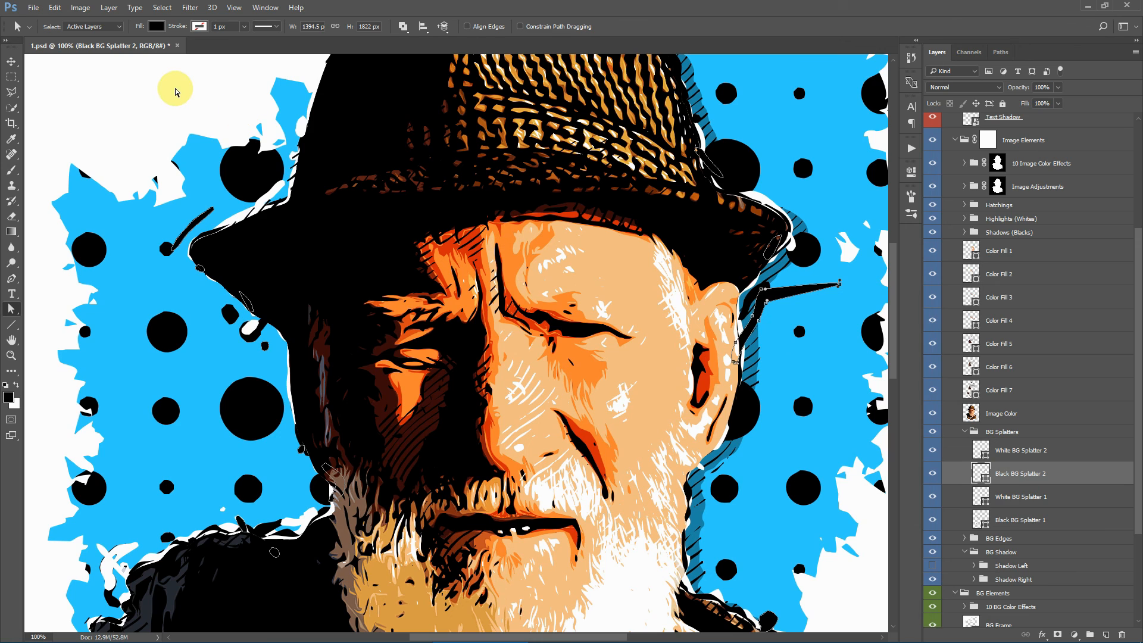
{"action": "key", "text": "ctrl+z"}
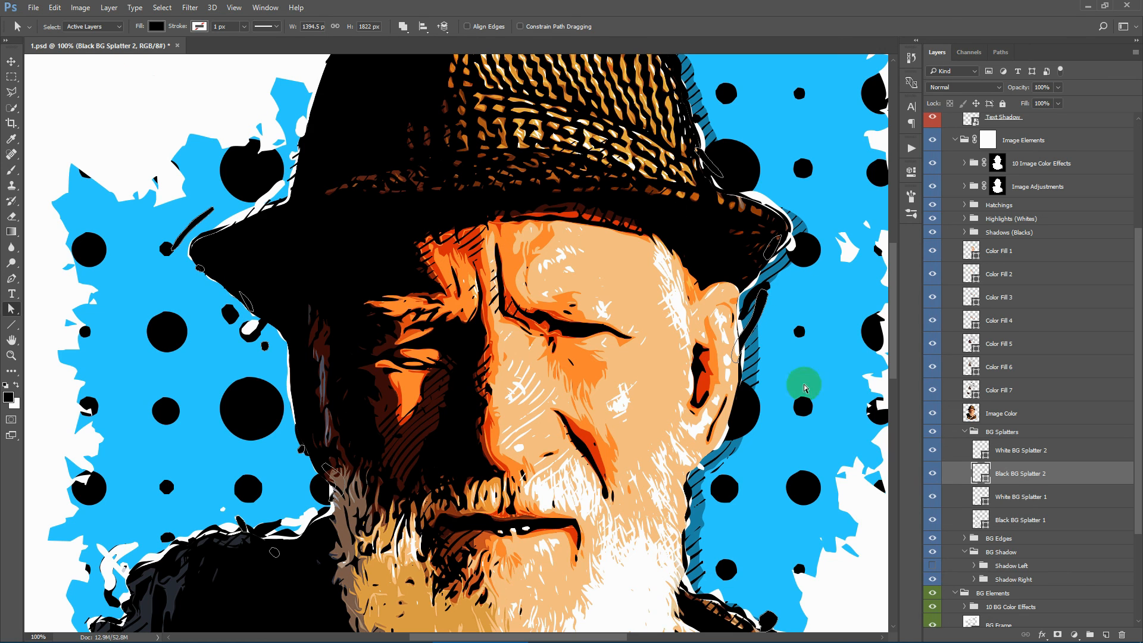
Step: Collapse the BG Splatters group and select the Image Color layer
{"action": "left_click", "coordinate": [964, 434]}
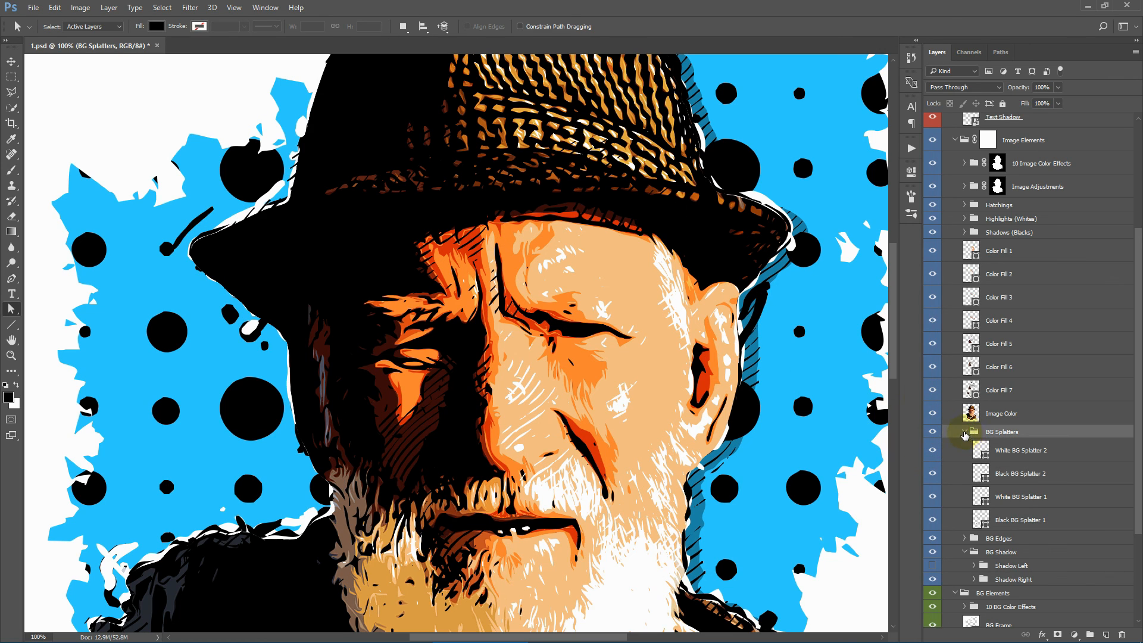
{"action": "left_click", "coordinate": [964, 432]}
{"action": "left_click", "coordinate": [1016, 417]}
Step: Bring the upper Image Elements layers into view and fit the whole artwork on screen
{"action": "scroll", "coordinate": [1032, 356], "scroll_direction": "up", "scroll_amount": 3}
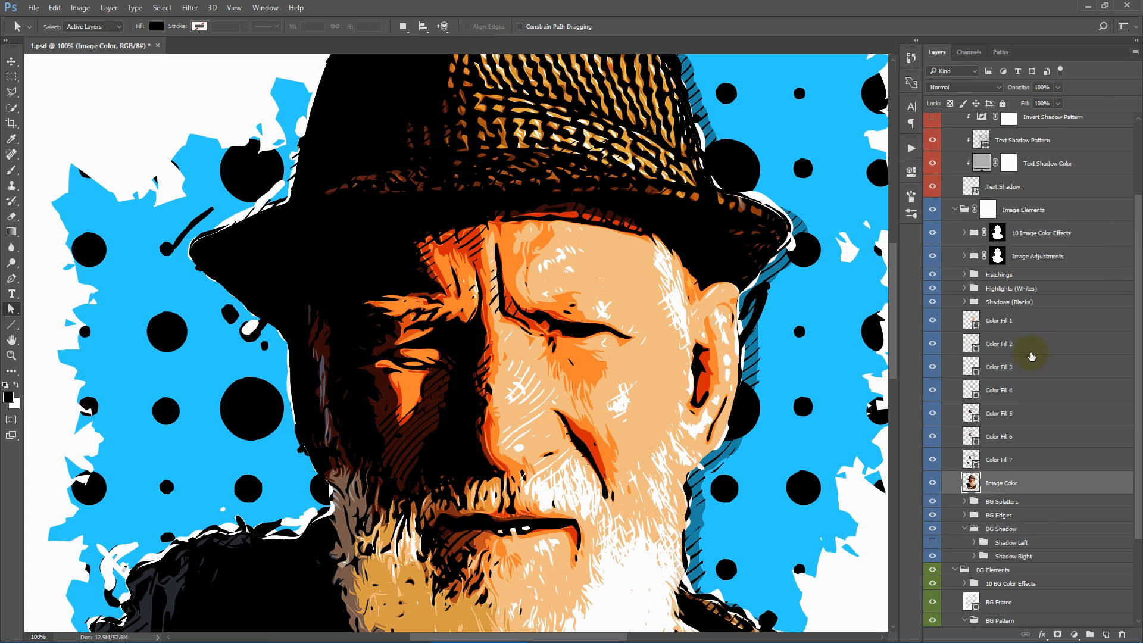
{"action": "left_click", "coordinate": [11, 356]}
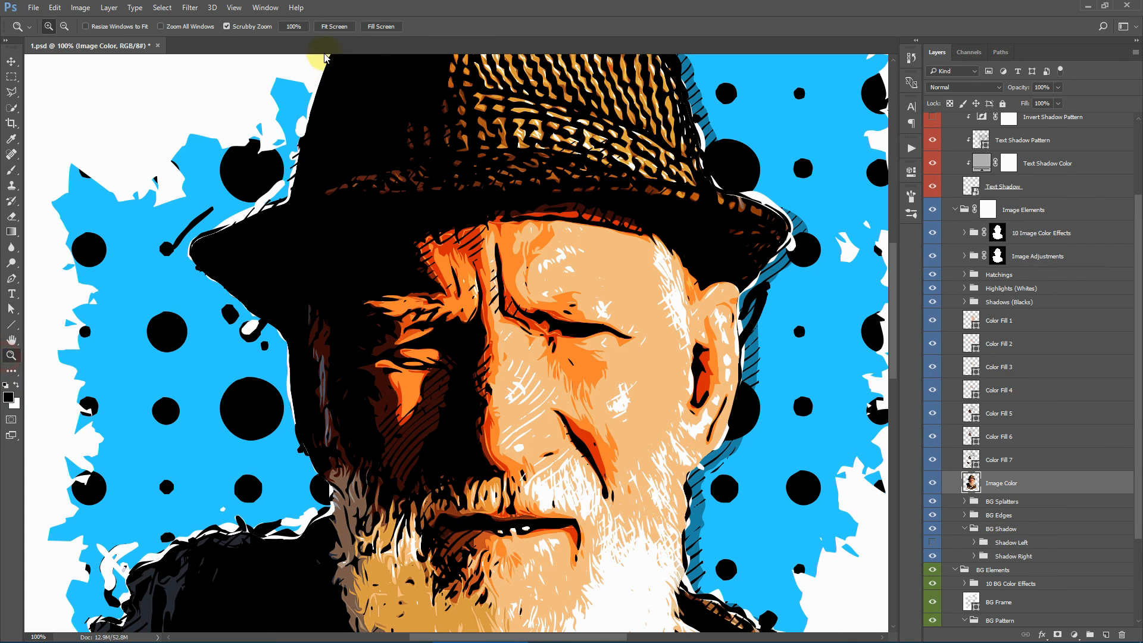
{"action": "left_click", "coordinate": [335, 27]}
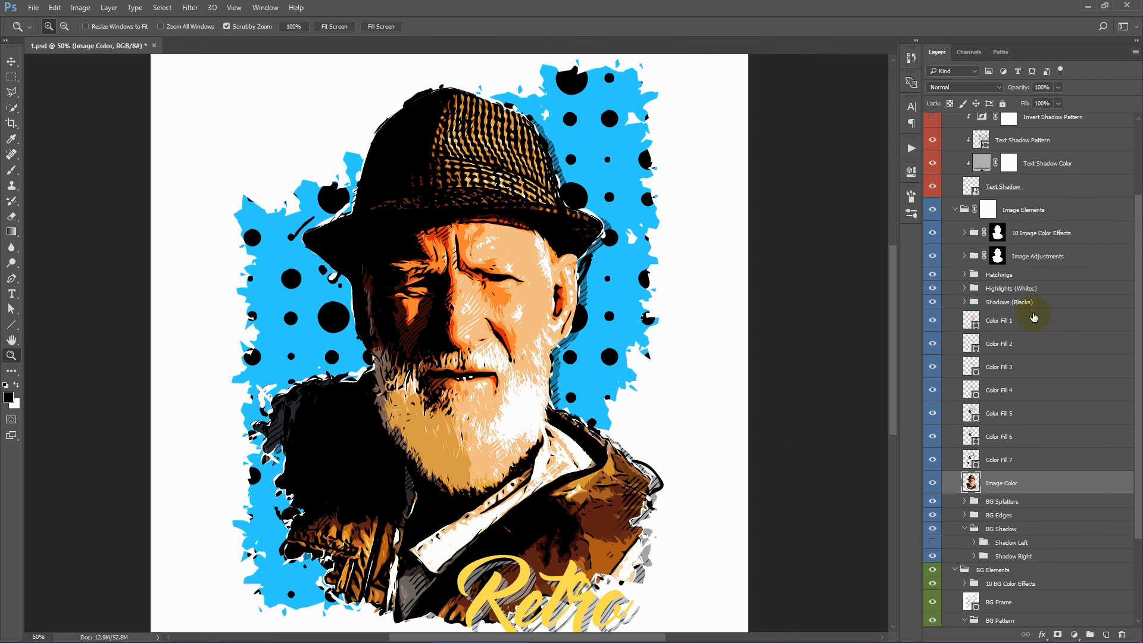
Step: Try pulling the hat brim's tip on the Shadows More layer outward by an anchor point, undo the move, and collapse Shadows (Blacks)
{"action": "left_click", "coordinate": [977, 303]}
{"action": "left_click", "coordinate": [965, 302]}
{"action": "left_click", "coordinate": [981, 320]}
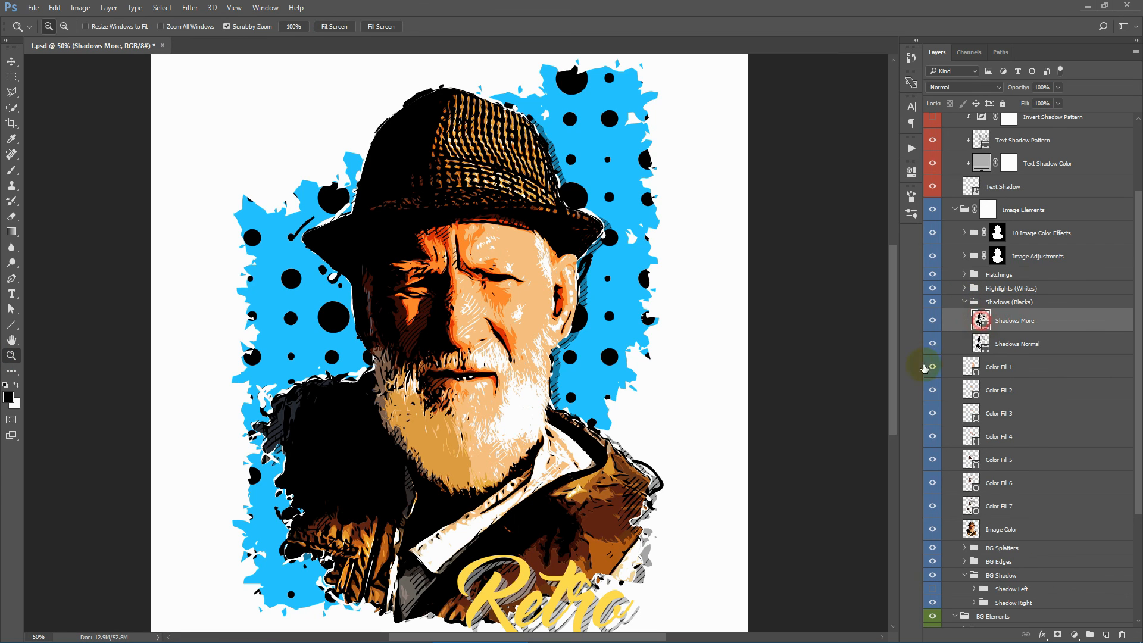
{"action": "left_click", "coordinate": [11, 308]}
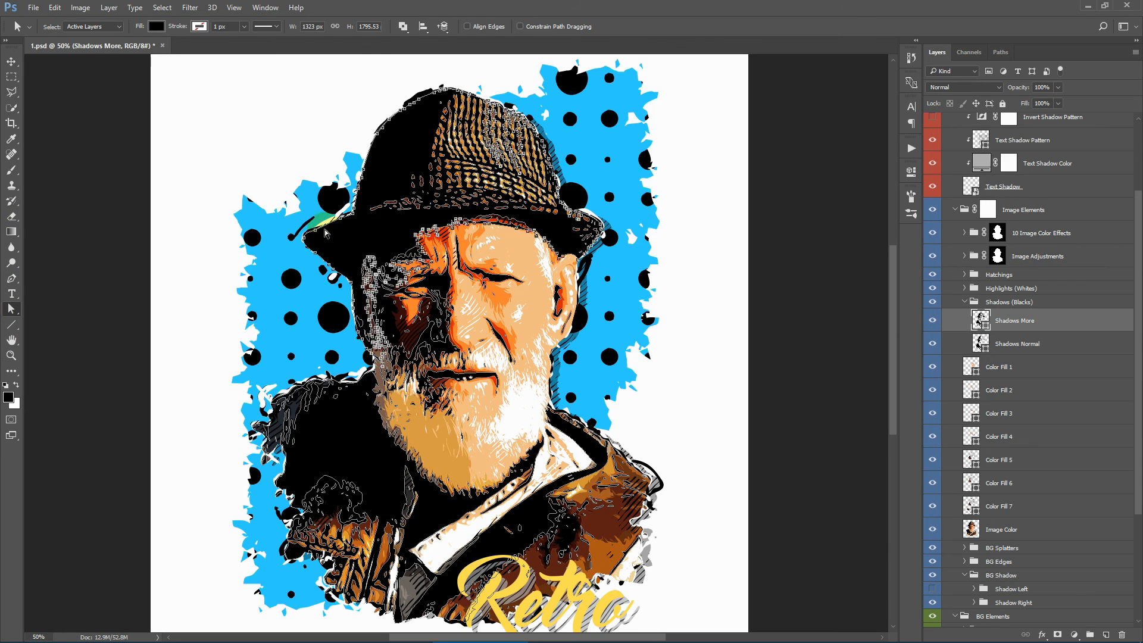
{"action": "left_click_drag", "start_coordinate": [315, 232], "coordinate": [236, 130]}
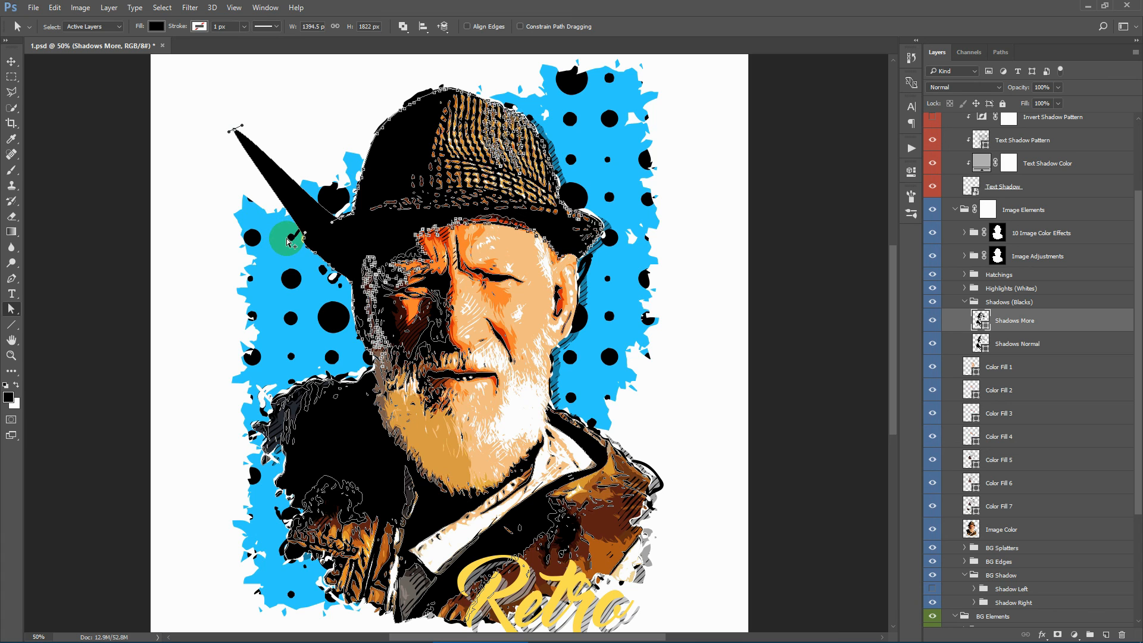
{"action": "key", "text": "ctrl+z"}
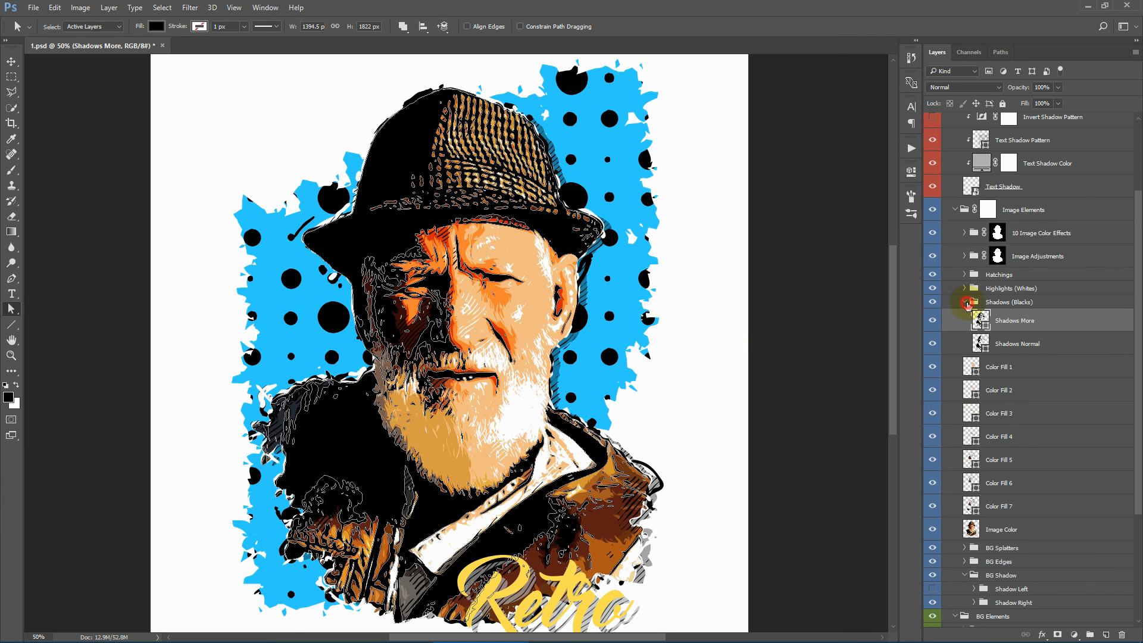
{"action": "left_click", "coordinate": [966, 303]}
Step: Inspect the vector outlines of Highlights More and Highlights Less in the Highlights (Whites) group, and collapse the group
{"action": "left_click", "coordinate": [999, 292]}
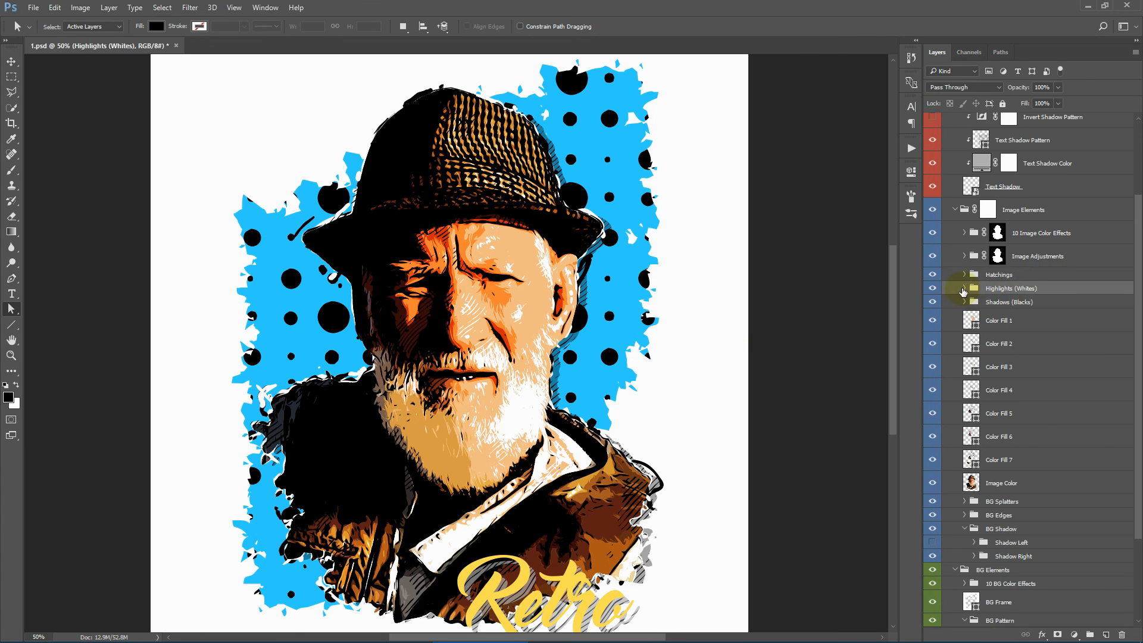
{"action": "left_click", "coordinate": [965, 289]}
{"action": "left_click", "coordinate": [981, 306]}
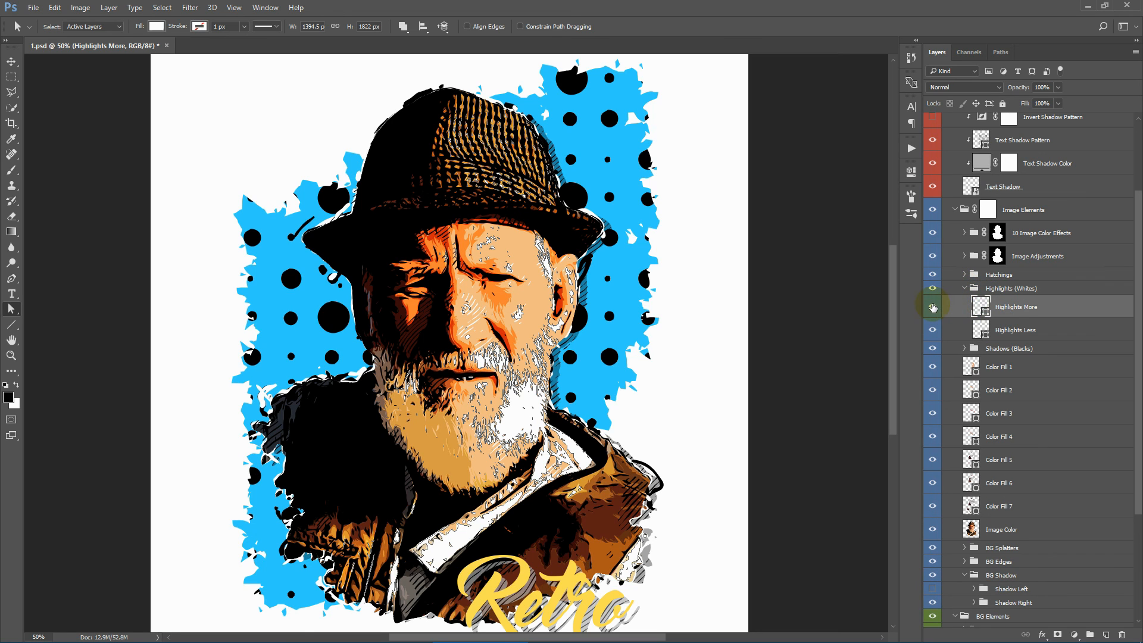
{"action": "left_click", "coordinate": [976, 329]}
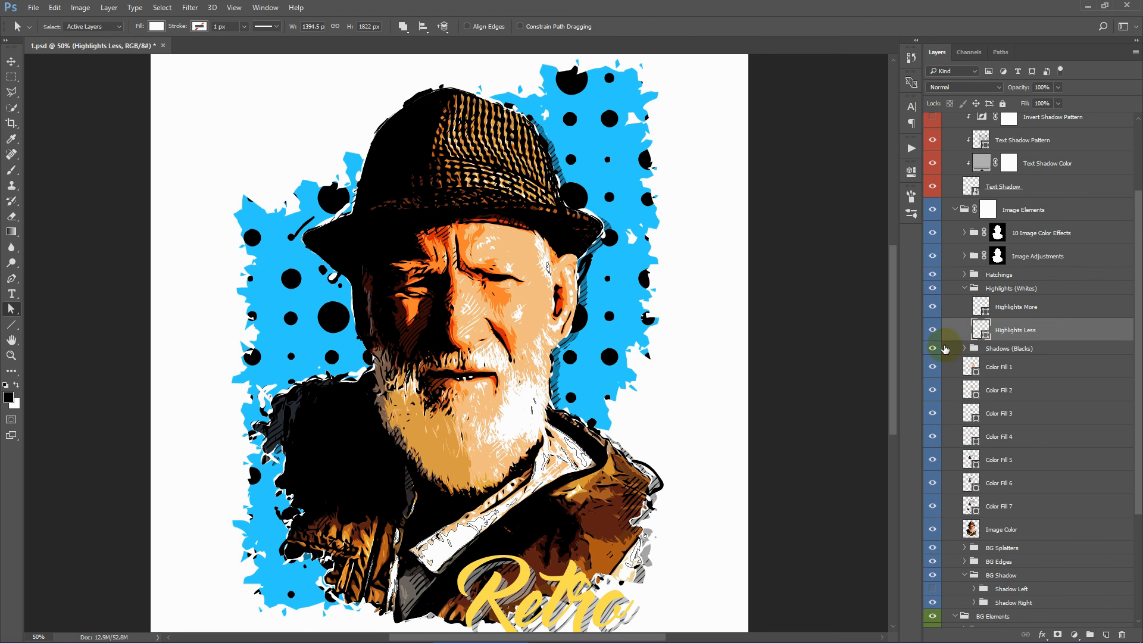
{"action": "left_click", "coordinate": [991, 312]}
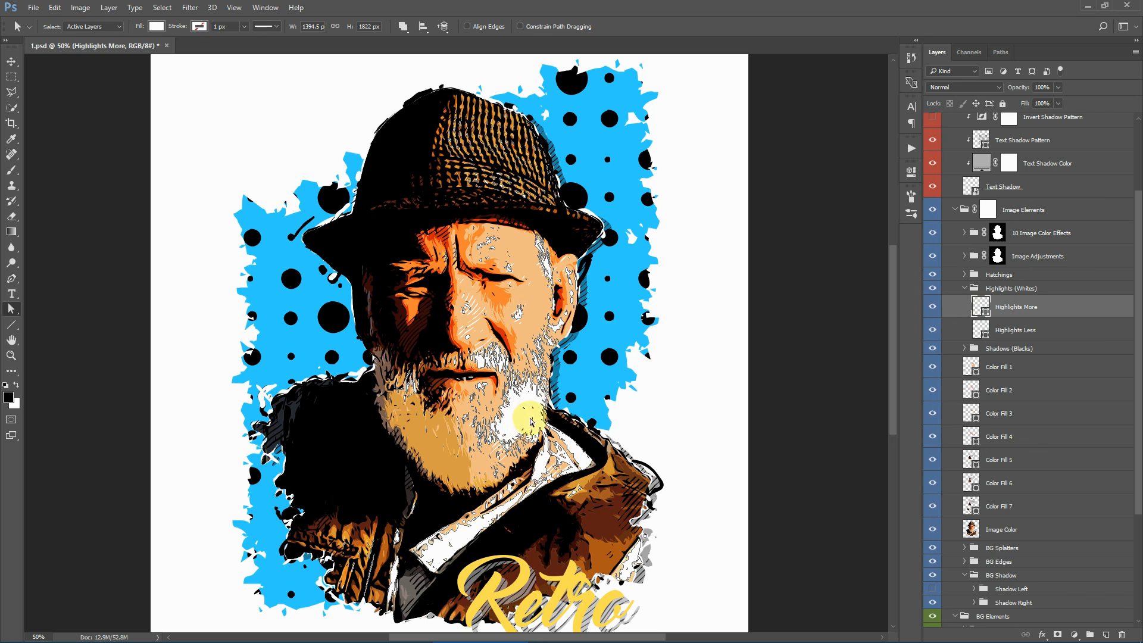
{"action": "left_click", "coordinate": [578, 384]}
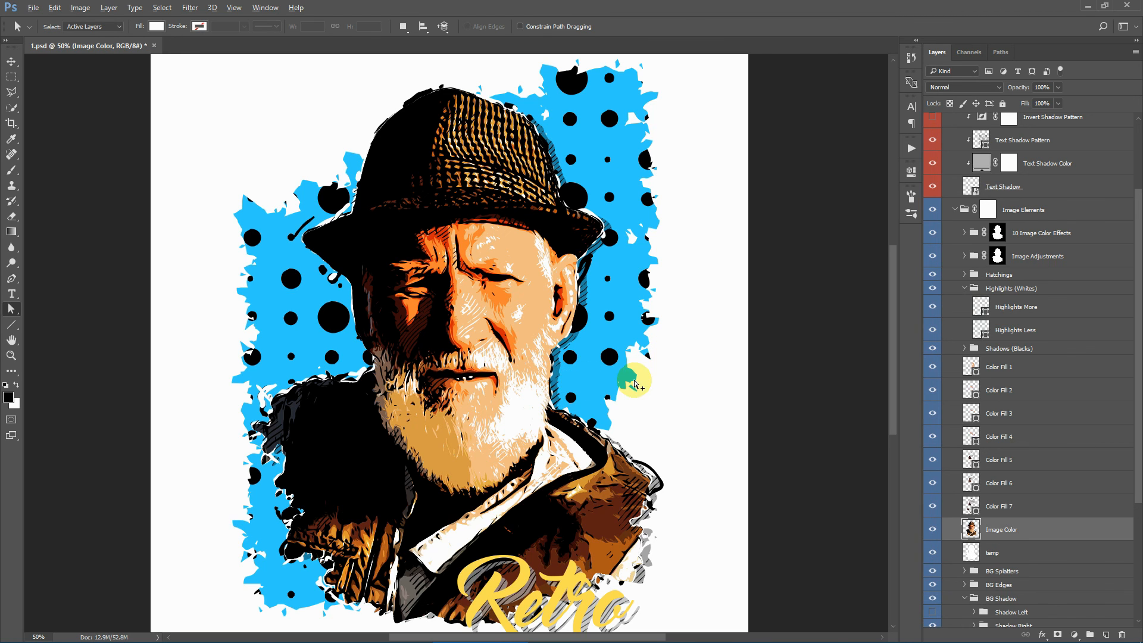
{"action": "left_click", "coordinate": [1019, 290]}
{"action": "left_click", "coordinate": [964, 288]}
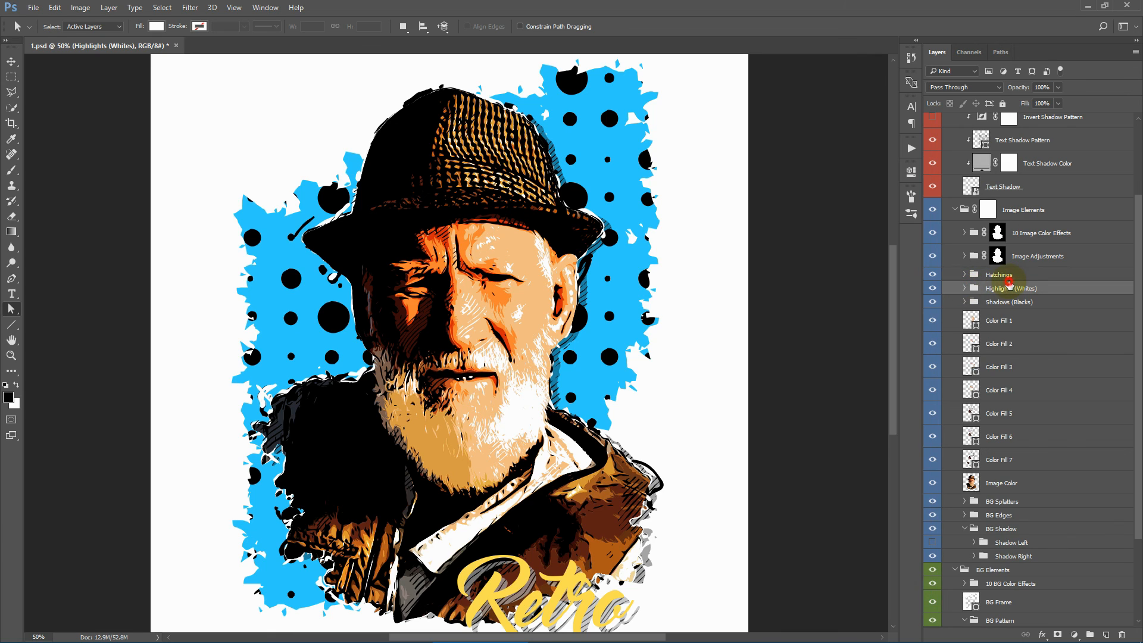
Step: Examine the vector outlines of the Hatching White and Hatching Black layers on the portrait, and collapse the Hatchings group
{"action": "left_click", "coordinate": [966, 276]}
{"action": "left_click", "coordinate": [965, 275]}
{"action": "left_click", "coordinate": [1012, 293]}
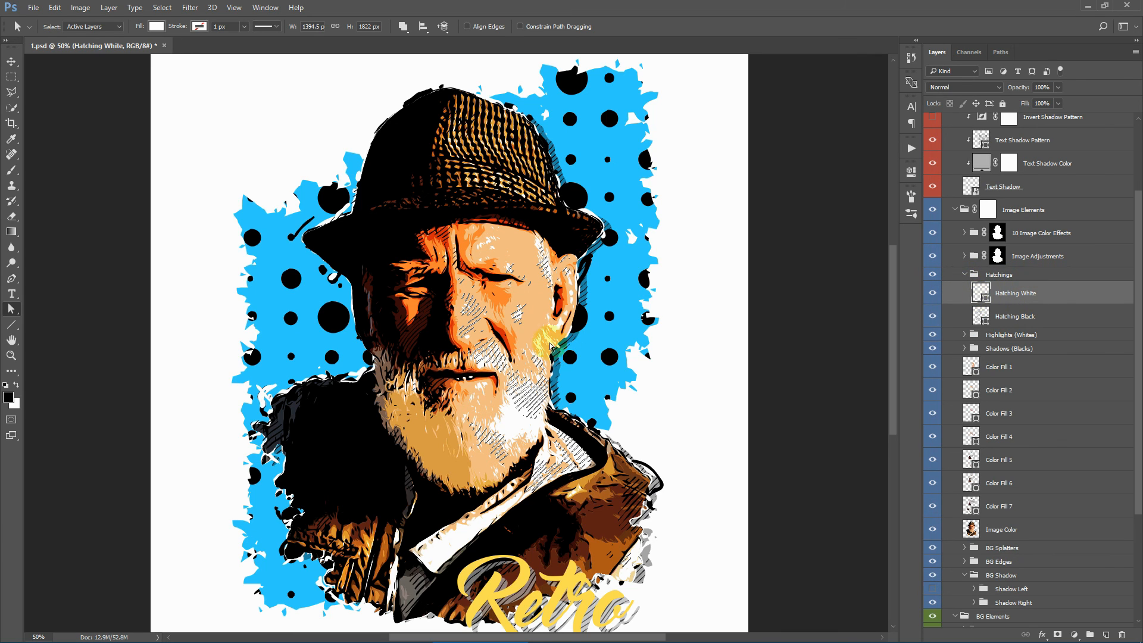
{"action": "left_click", "coordinate": [10, 355]}
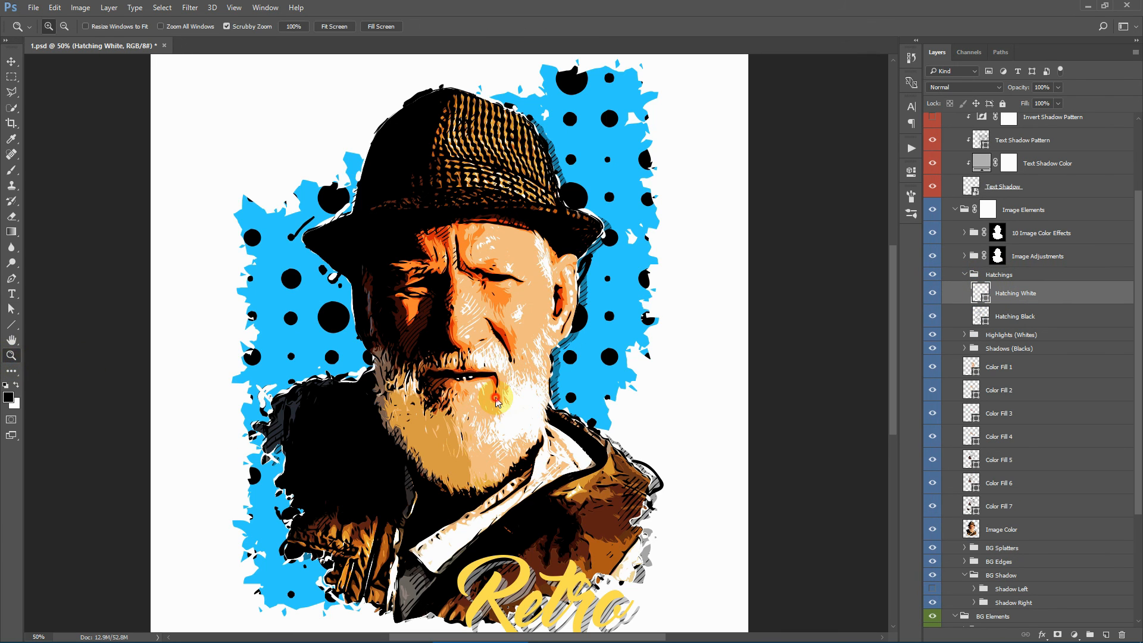
{"action": "left_click", "coordinate": [527, 405]}
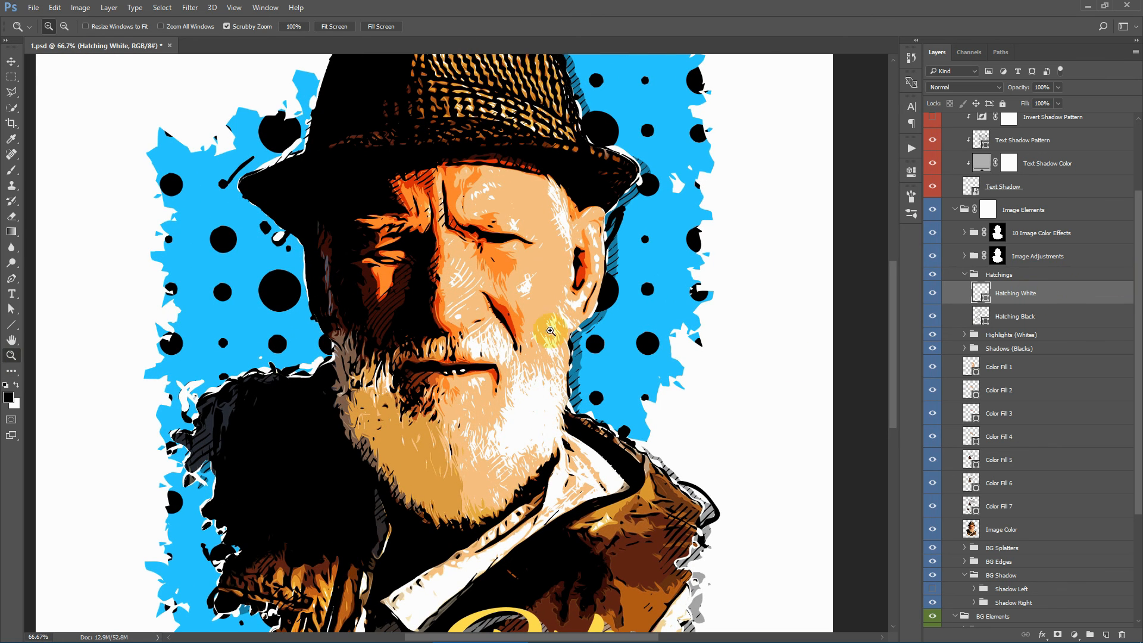
{"action": "left_click", "coordinate": [10, 309]}
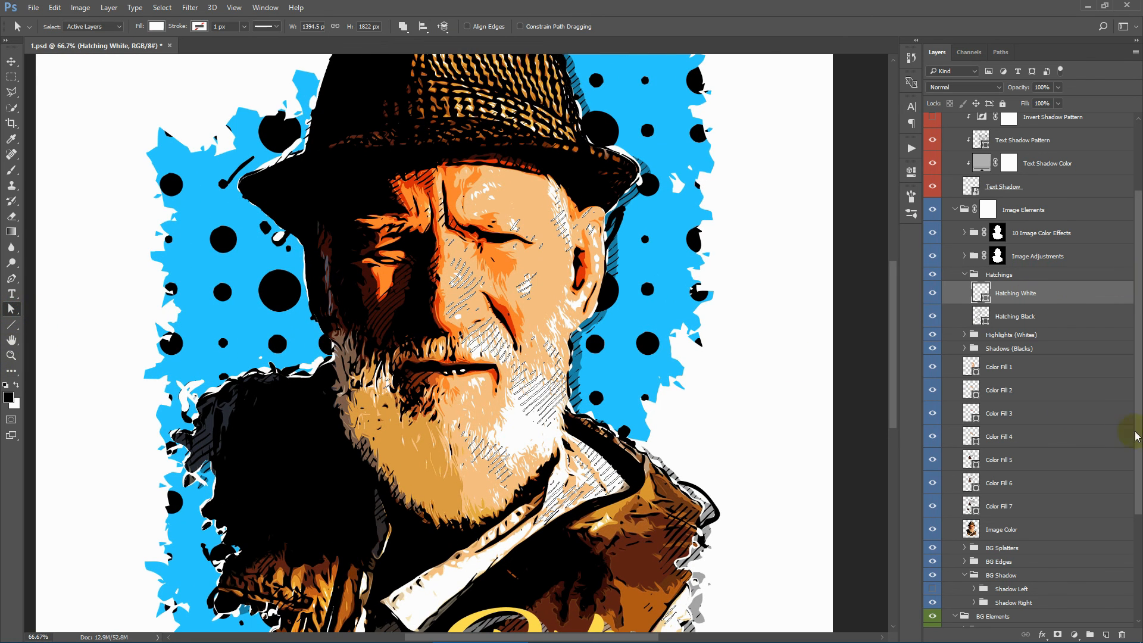
{"action": "left_click", "coordinate": [1035, 319]}
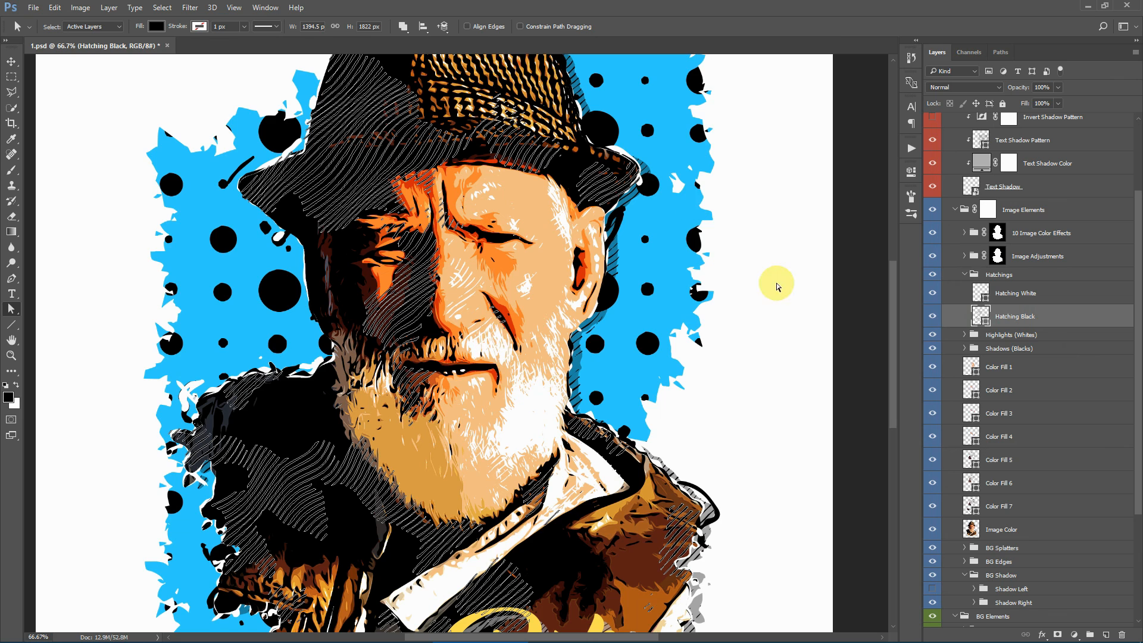
{"action": "left_click", "coordinate": [972, 275]}
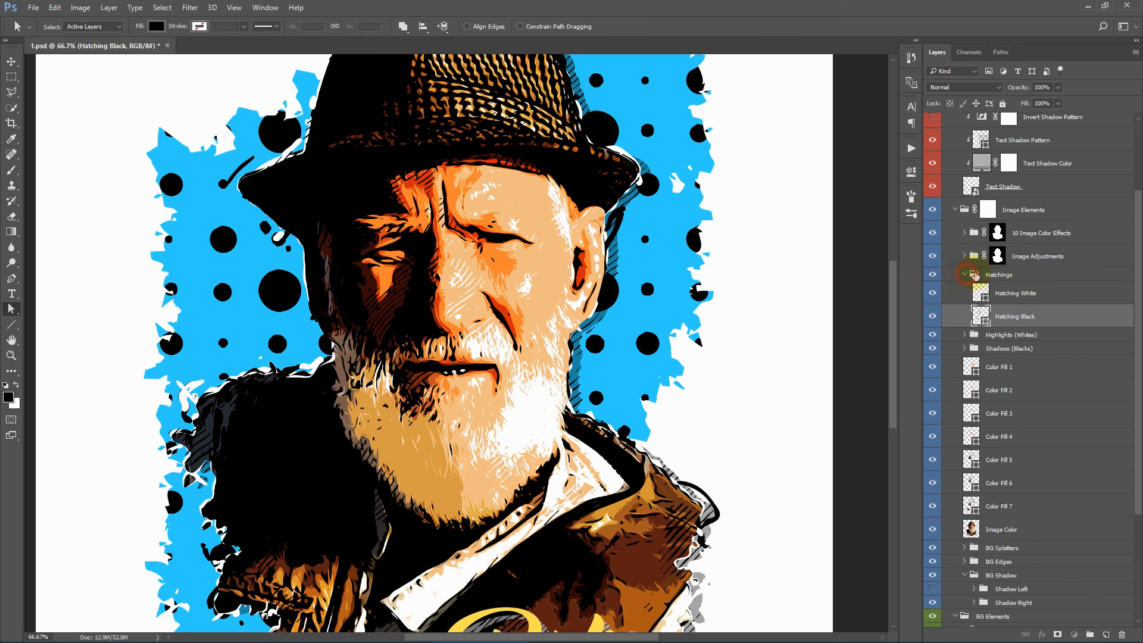
{"action": "left_click", "coordinate": [964, 275]}
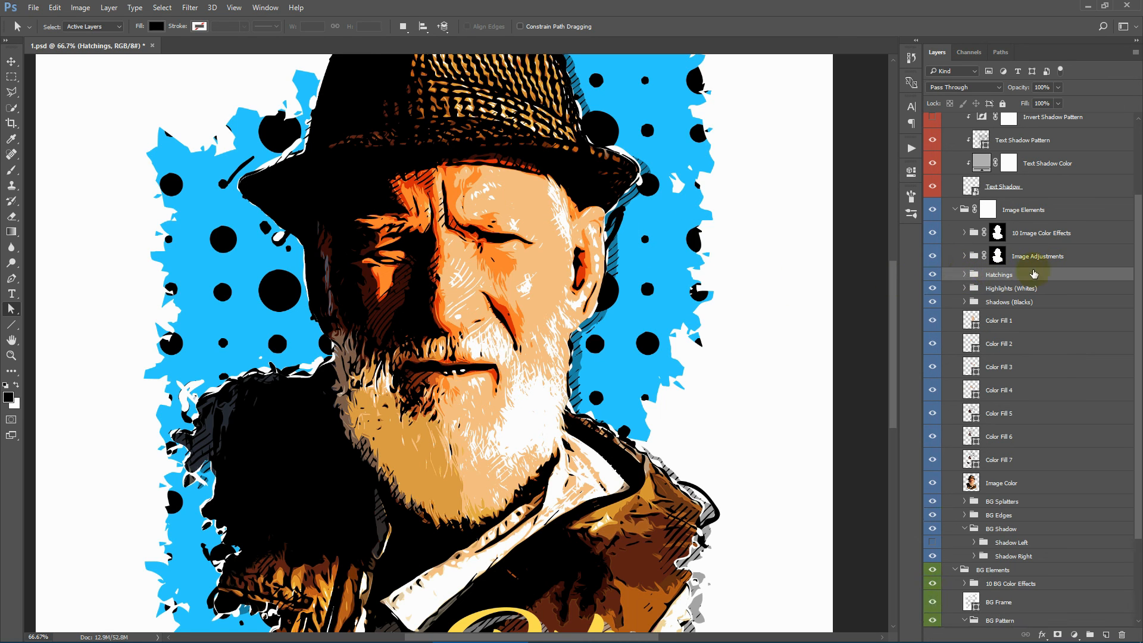
Step: Select the Text Shadow Pattern layer and inspect its vector lines around the Retro lettering
{"action": "scroll", "coordinate": [1082, 193], "scroll_direction": "up", "scroll_amount": 2}
{"action": "left_click", "coordinate": [1053, 192]}
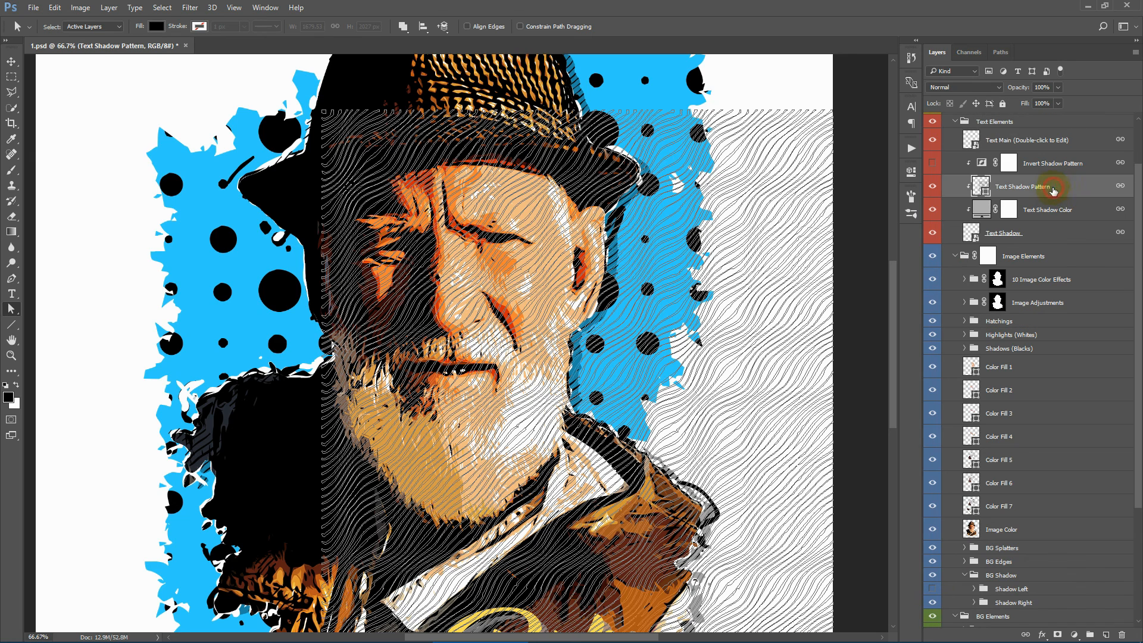
{"action": "scroll", "coordinate": [727, 224], "scroll_direction": "down", "scroll_amount": 3}
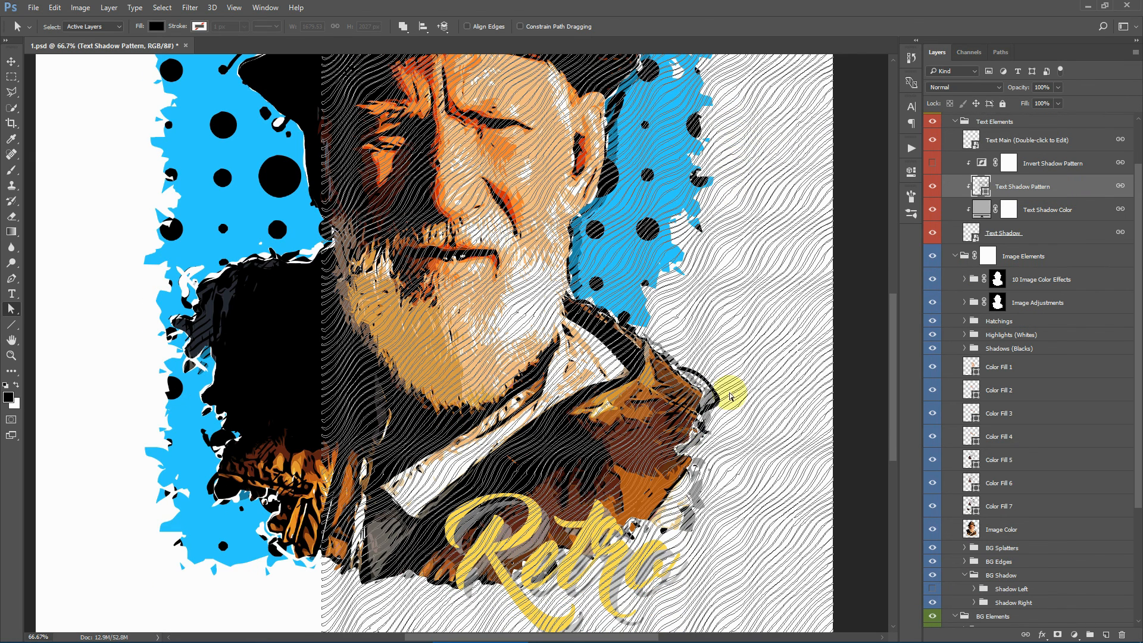
{"action": "scroll", "coordinate": [664, 174], "scroll_direction": "up", "scroll_amount": 2}
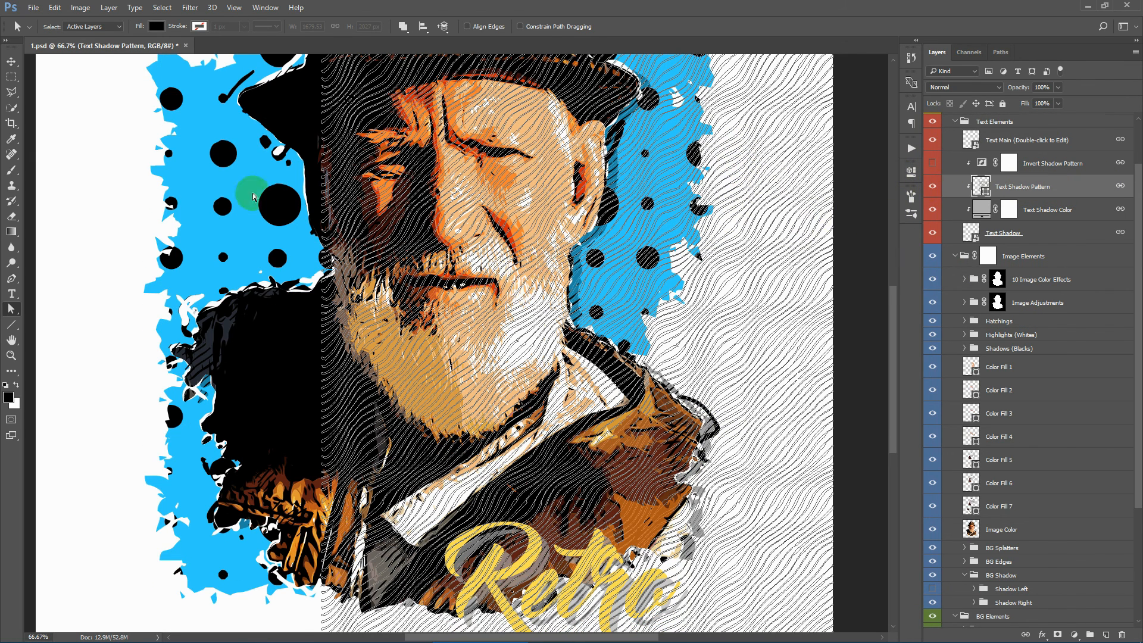
Step: Select the 10 Image Color Effects group, and view the adjustment layers inside the Image Adjustments group
{"action": "left_click", "coordinate": [1062, 292]}
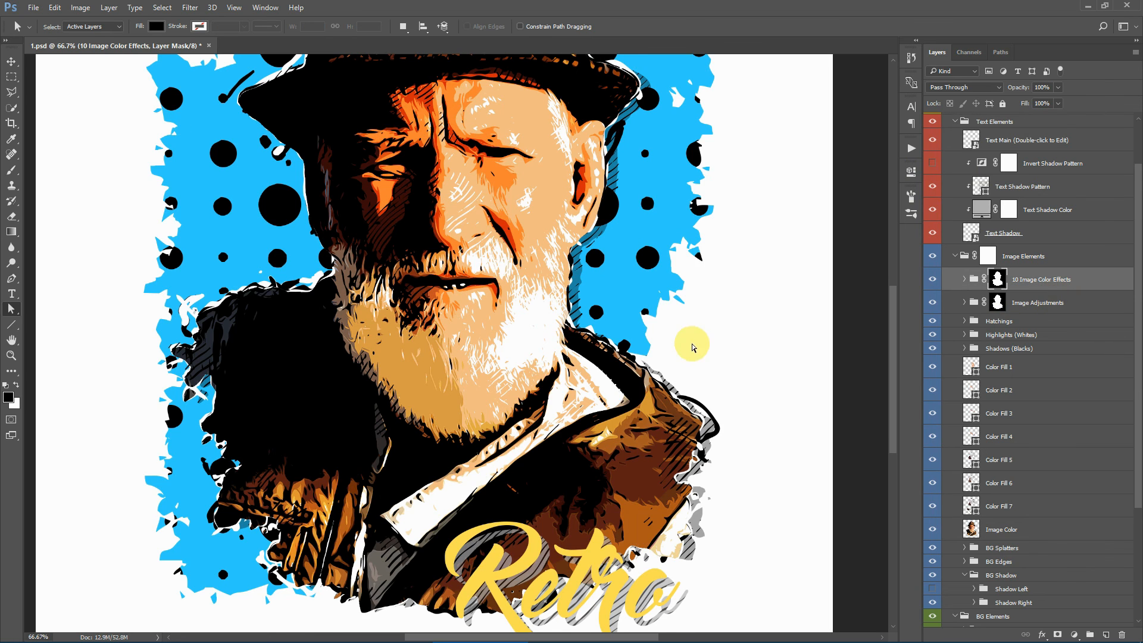
{"action": "scroll", "coordinate": [690, 333], "scroll_direction": "up", "scroll_amount": 4}
{"action": "left_click", "coordinate": [964, 302]}
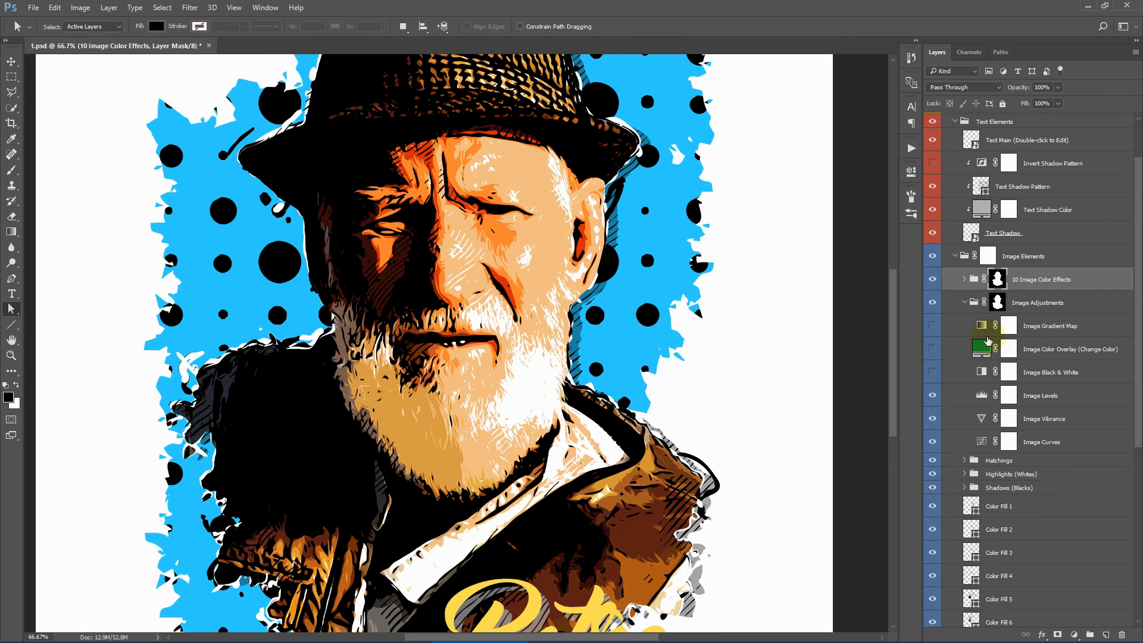
{"action": "left_click", "coordinate": [964, 302]}
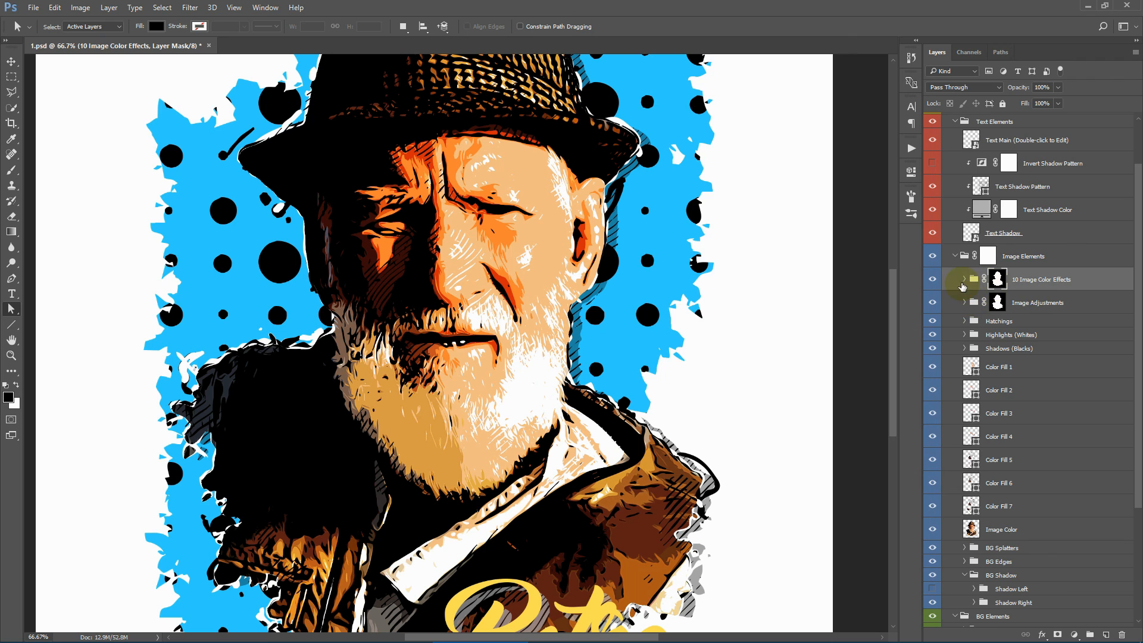
Step: Preview Image Color Effect 02 and 03 one at a time, hide both, and collapse the 10 Image Color Effects group
{"action": "left_click", "coordinate": [964, 279]}
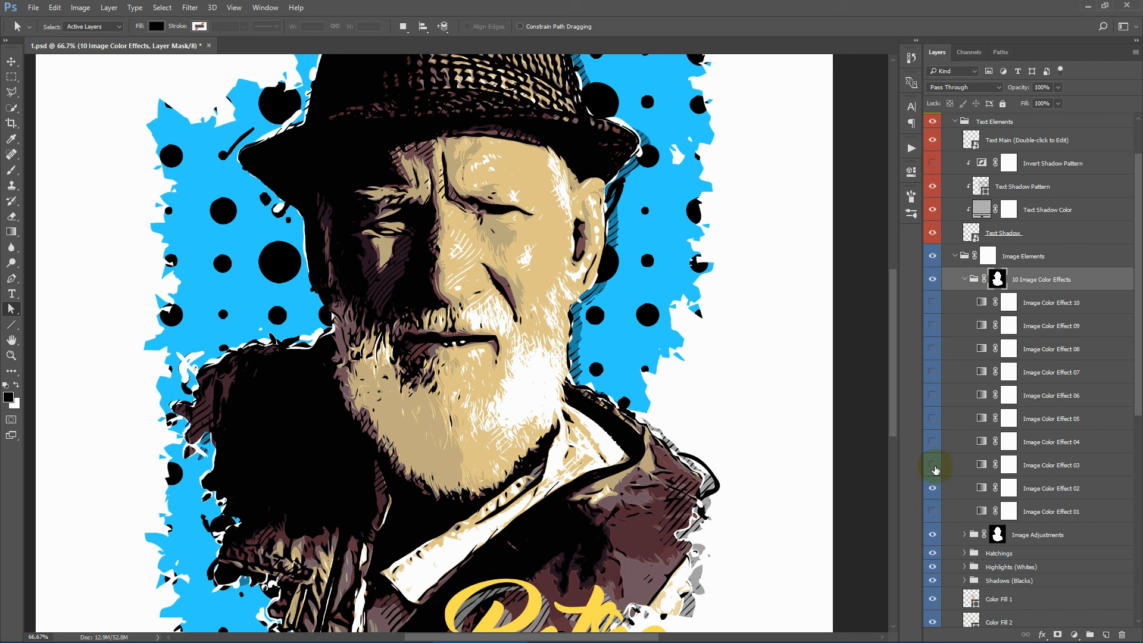
{"action": "left_click", "coordinate": [932, 488]}
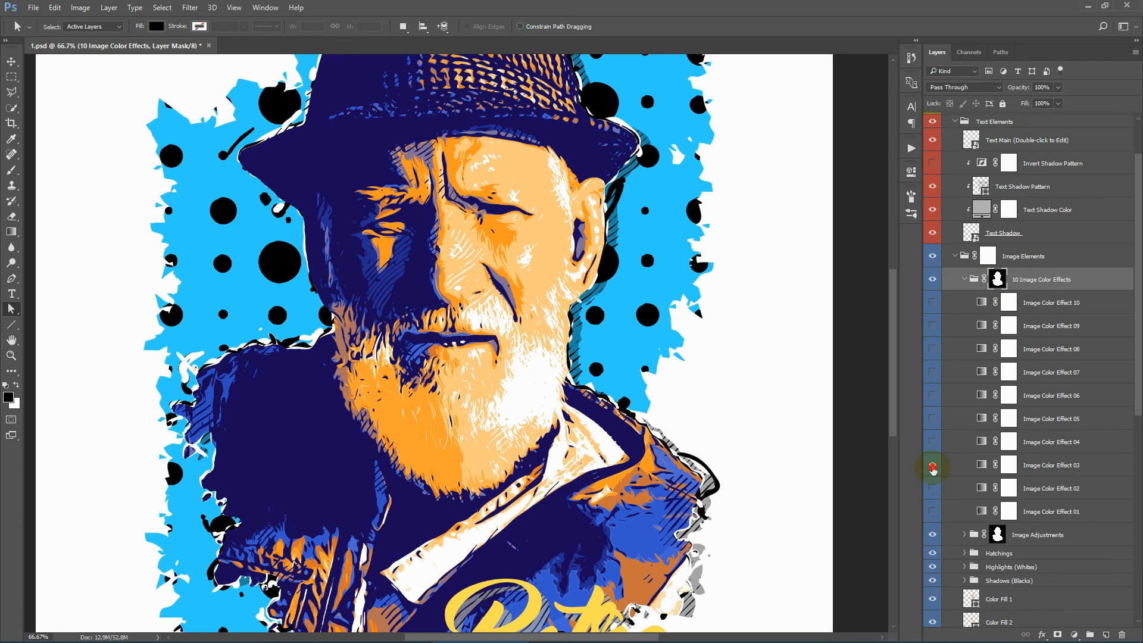
{"action": "left_click", "coordinate": [932, 465]}
{"action": "left_click", "coordinate": [965, 279]}
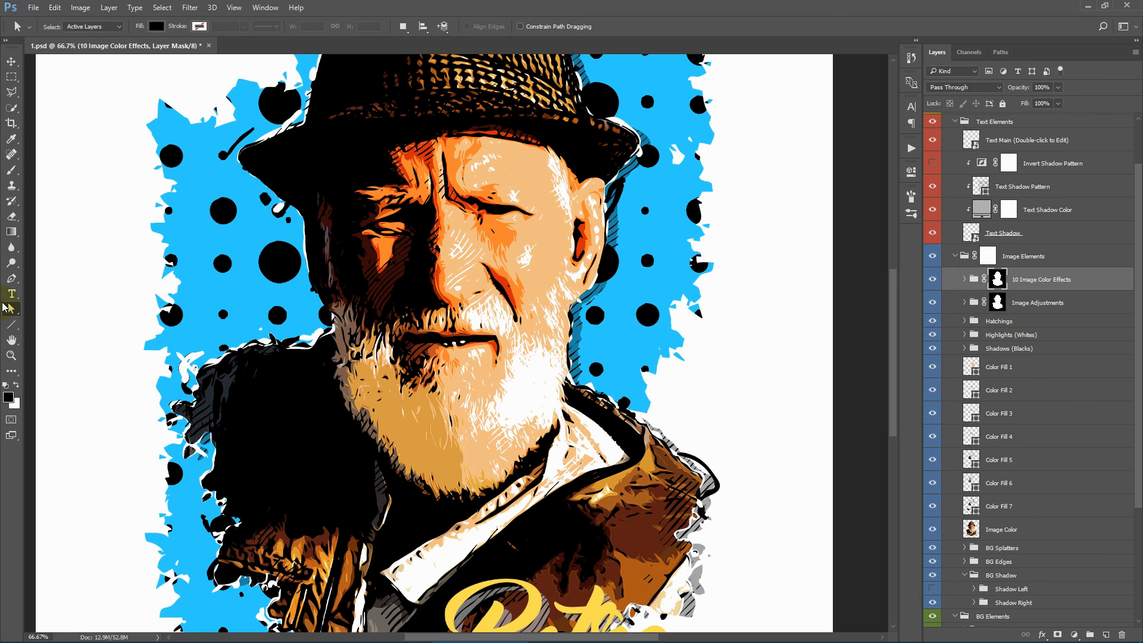
Step: Resize the image to a width of 5008 px with its proportions constrained and Automatic resampling
{"action": "left_click", "coordinate": [11, 355]}
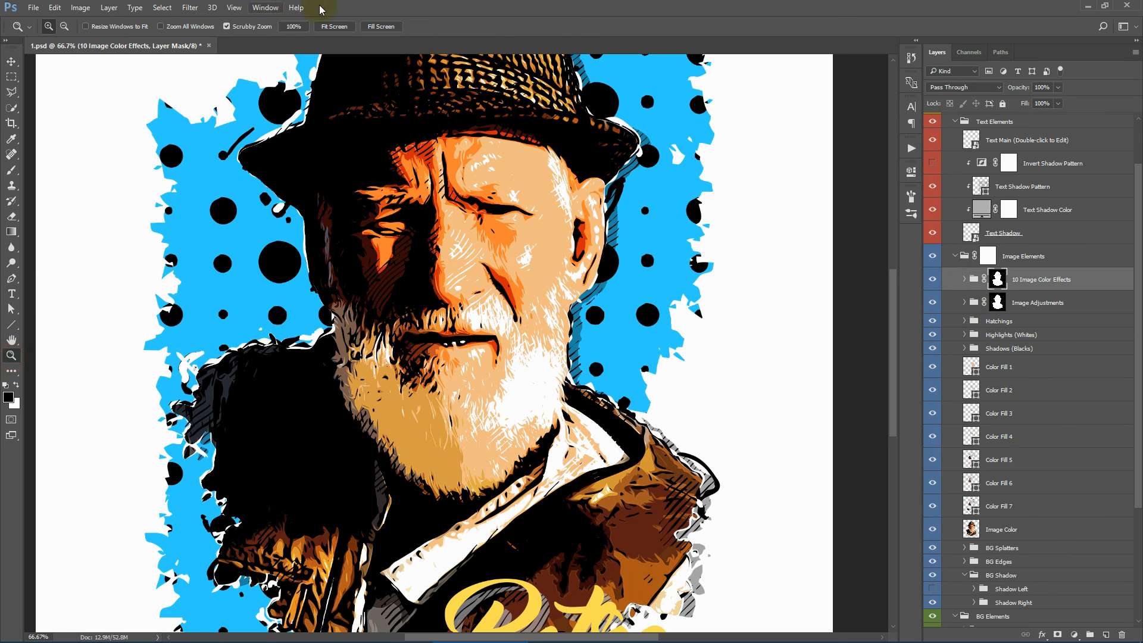
{"action": "left_click", "coordinate": [334, 26]}
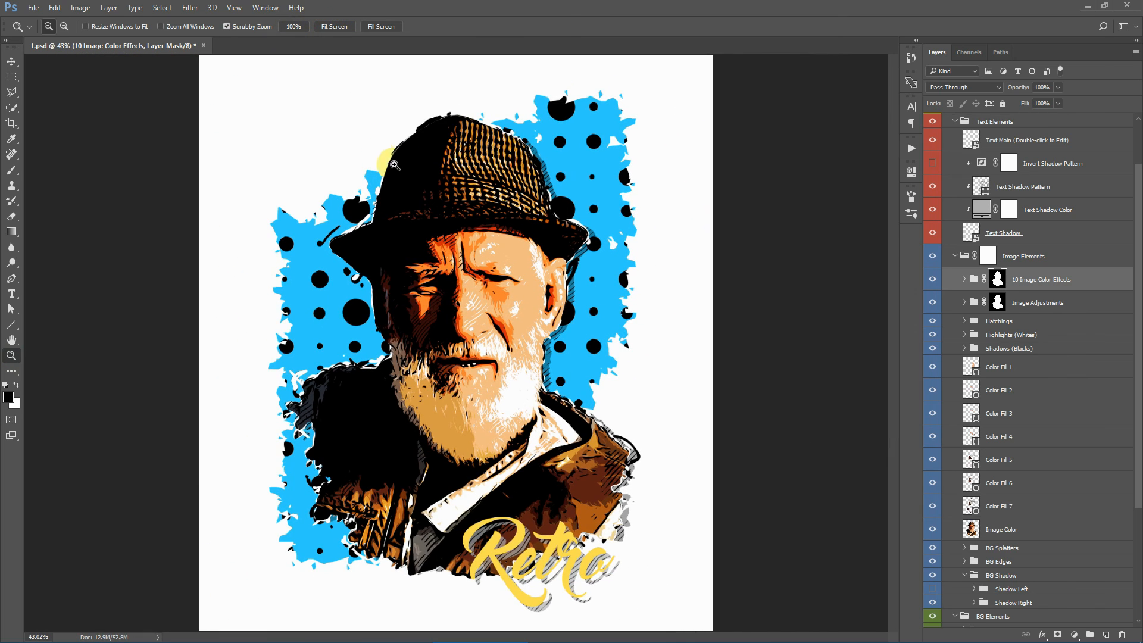
{"action": "left_click", "coordinate": [499, 237]}
{"action": "left_click", "coordinate": [64, 26]}
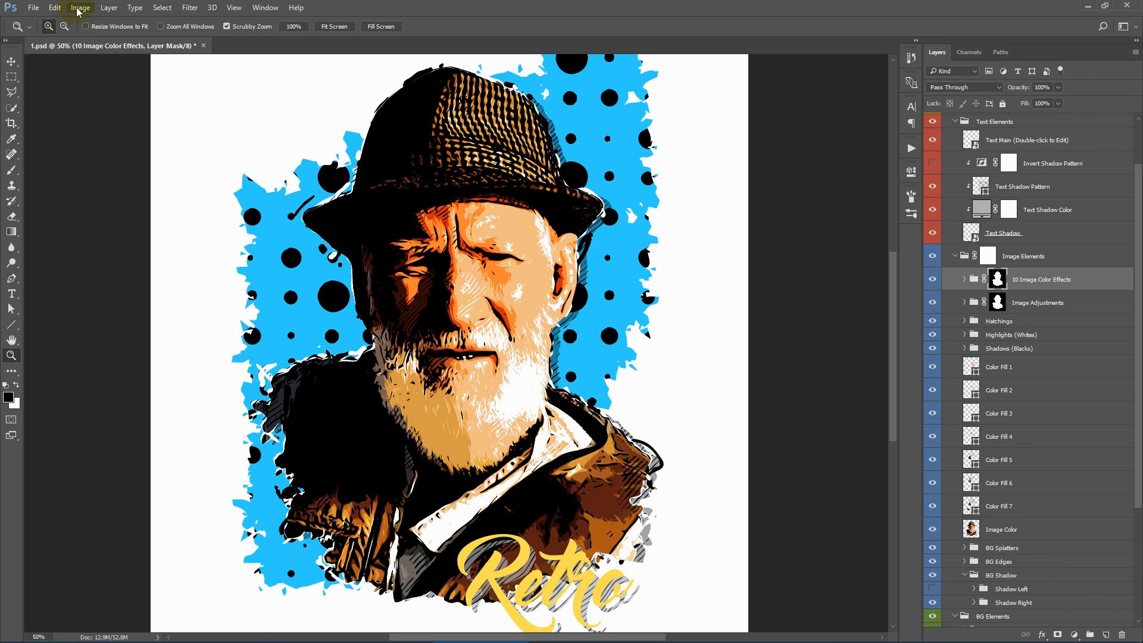
{"action": "left_click", "coordinate": [80, 7]}
{"action": "left_click", "coordinate": [113, 95]}
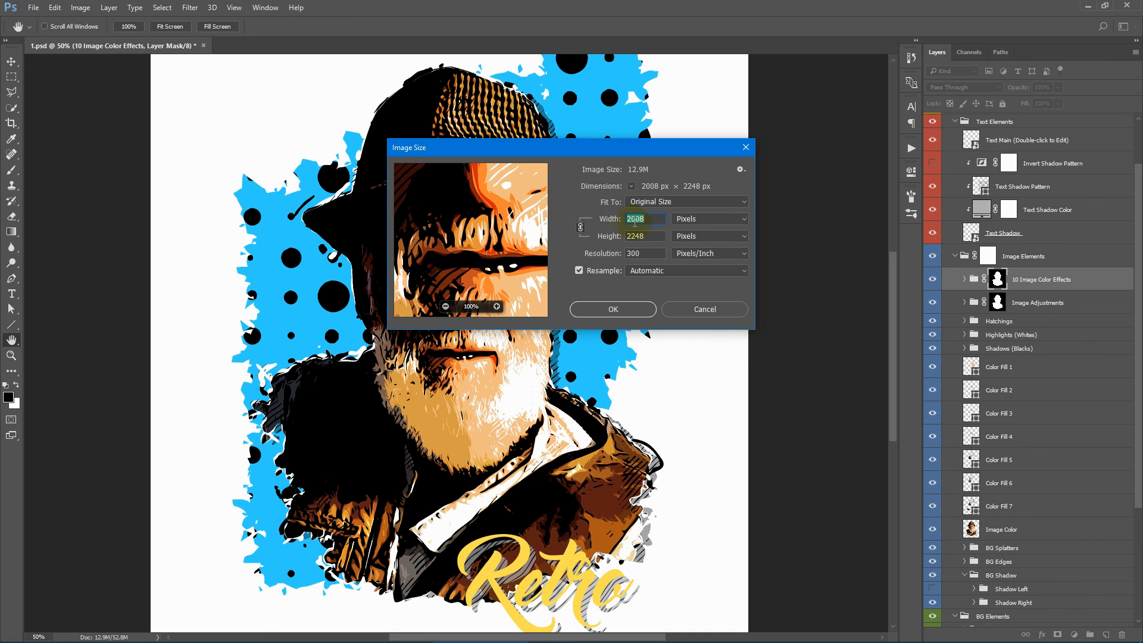
{"action": "left_click_drag", "start_coordinate": [632, 219], "coordinate": [614, 221]}
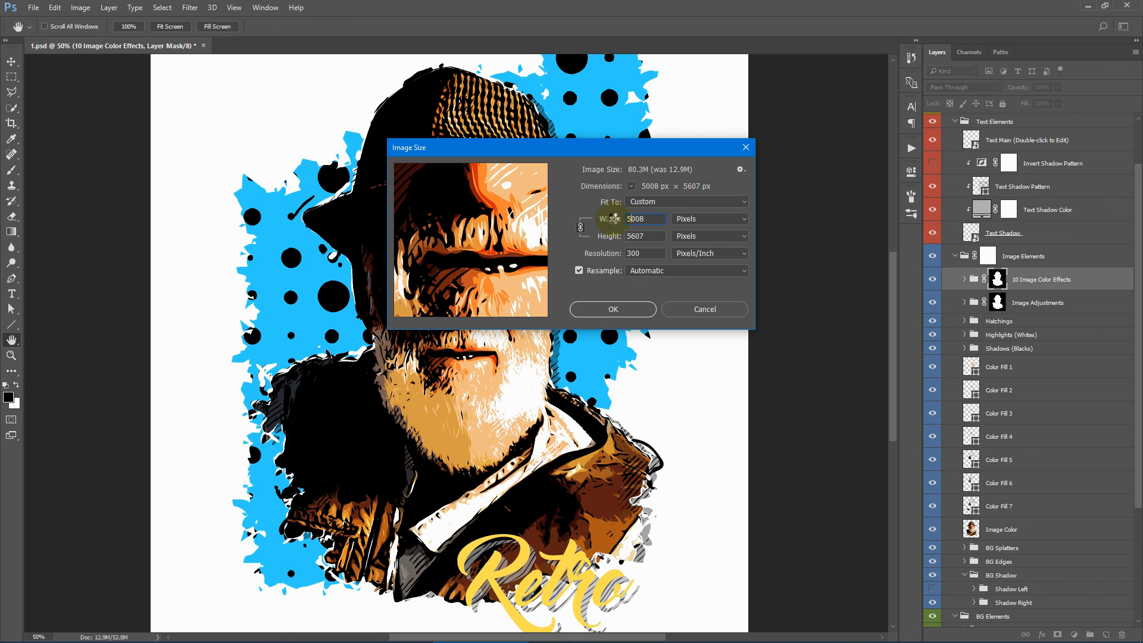
{"action": "left_click", "coordinate": [616, 309]}
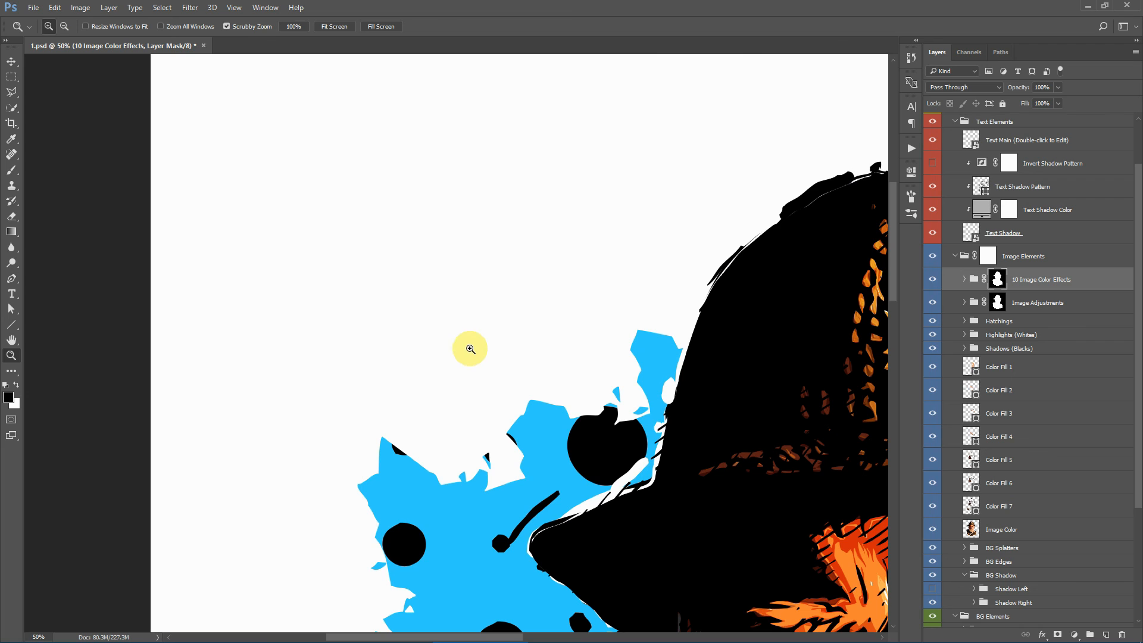
Step: Select the Color Fill 1 layer and inspect its vector anchor points across the face at 50% and 25% magnification
{"action": "left_click_drag", "start_coordinate": [411, 636], "coordinate": [480, 584]}
{"action": "scroll", "coordinate": [604, 468], "scroll_direction": "down", "scroll_amount": 5}
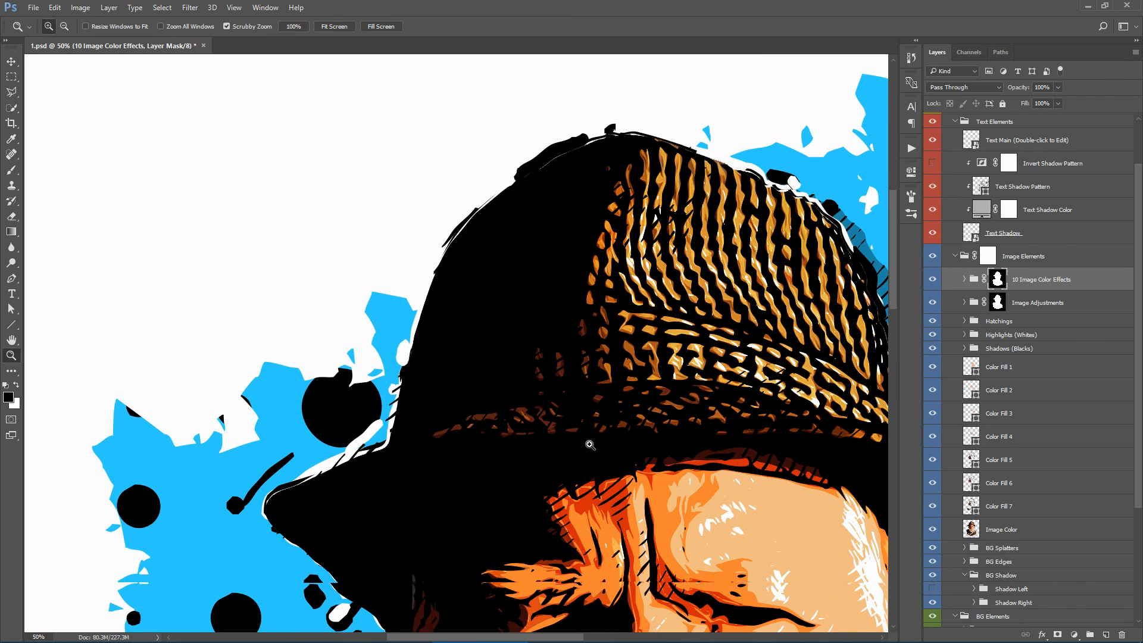
{"action": "left_click", "coordinate": [1028, 362]}
{"action": "left_click_drag", "start_coordinate": [531, 638], "coordinate": [600, 637]}
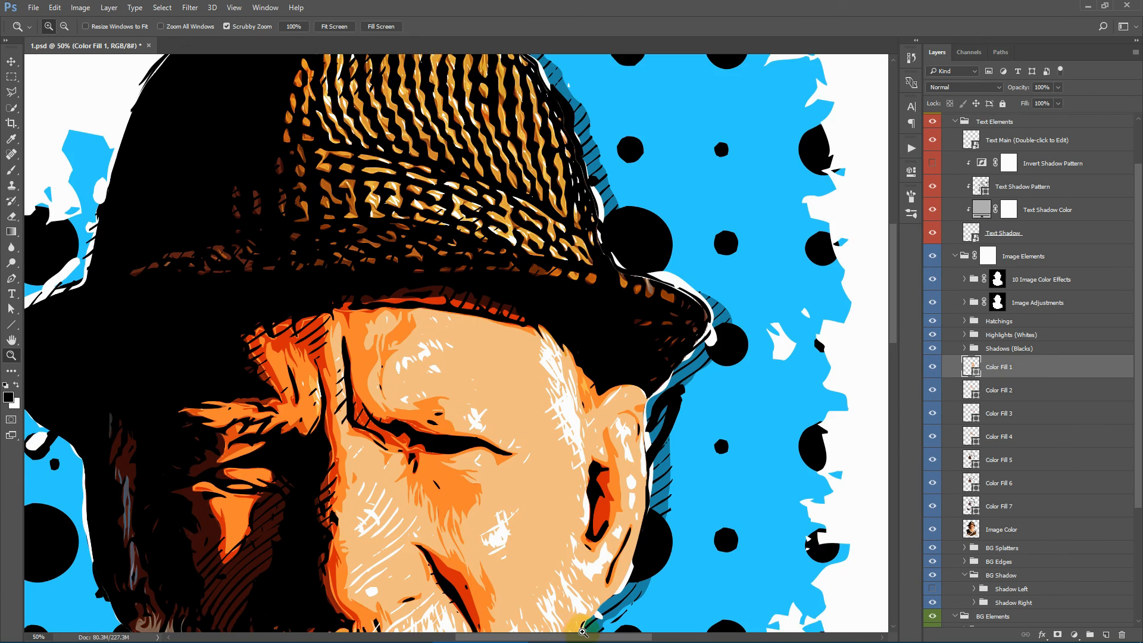
{"action": "scroll", "coordinate": [510, 528], "scroll_direction": "down", "scroll_amount": 2}
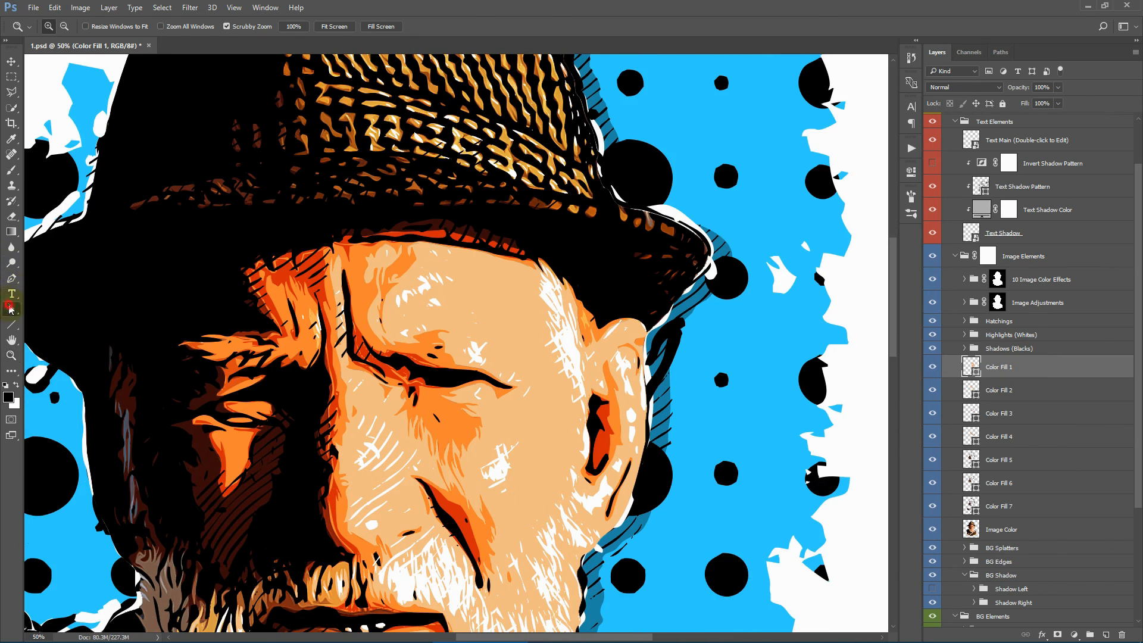
{"action": "left_click", "coordinate": [10, 309]}
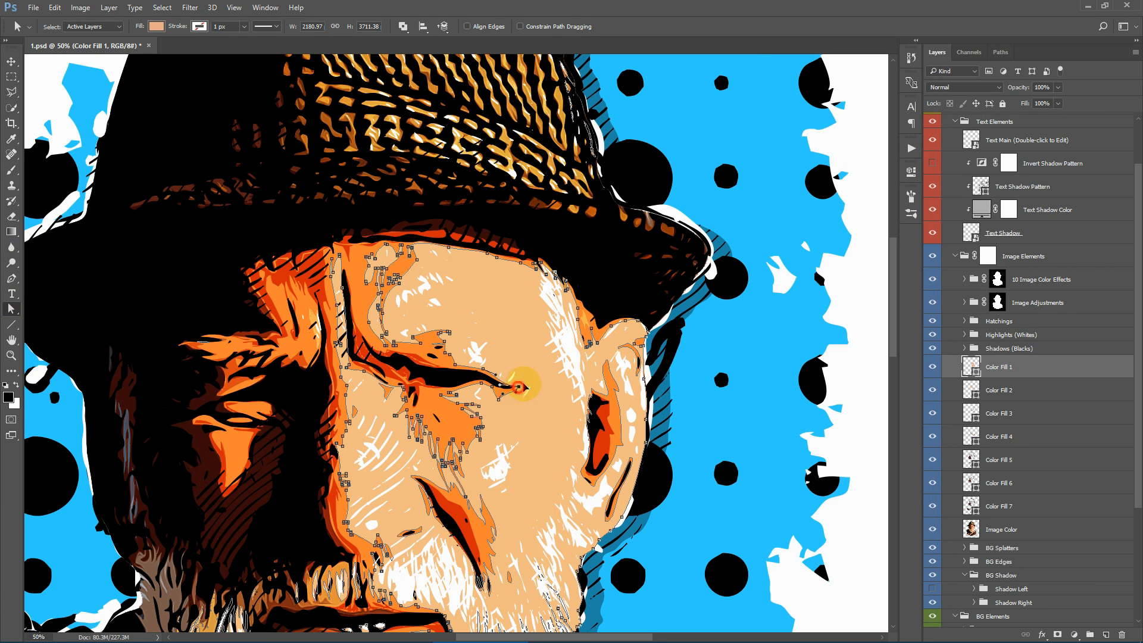
{"action": "left_click_drag", "start_coordinate": [519, 387], "coordinate": [516, 388]}
{"action": "left_click", "coordinate": [10, 353]}
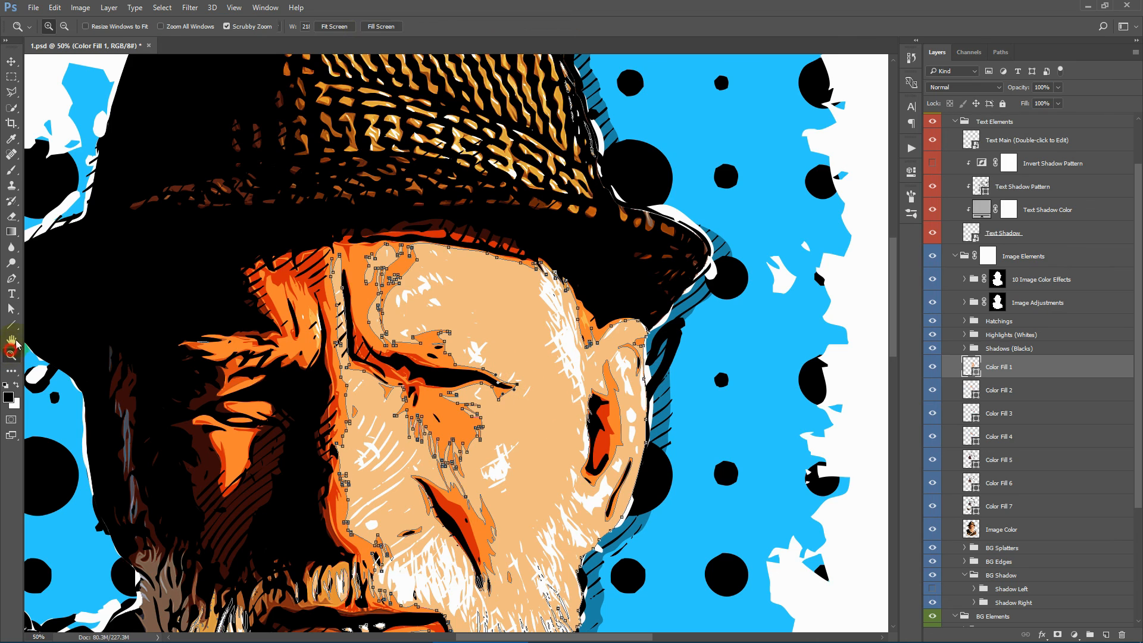
{"action": "left_click", "coordinate": [337, 27]}
{"action": "left_click", "coordinate": [575, 332]}
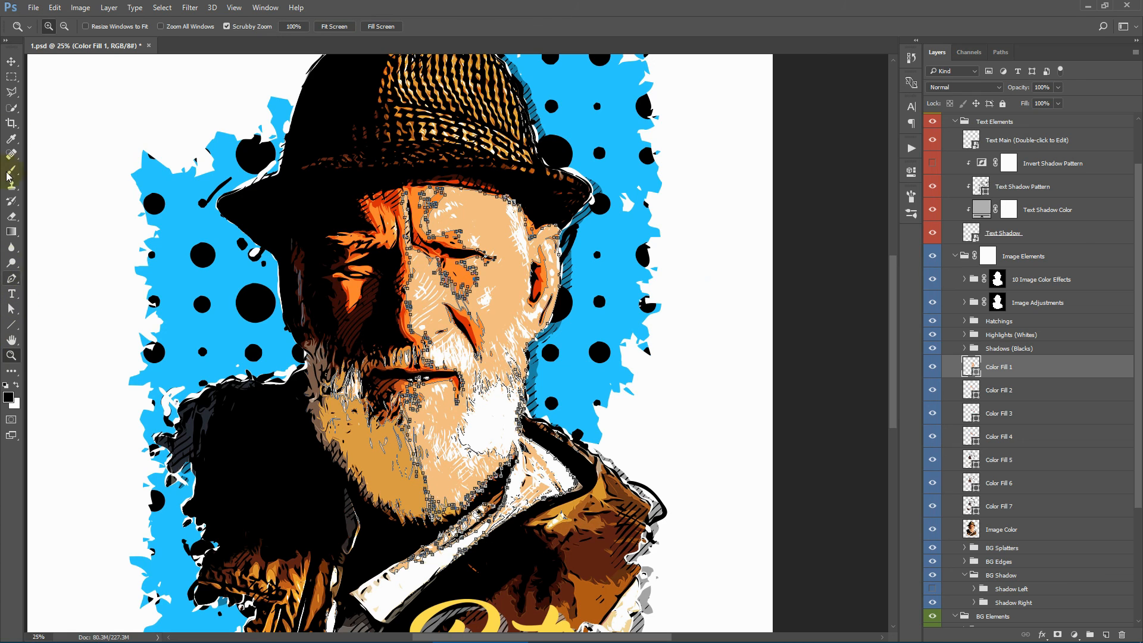
Step: Select the Shadows (Blacks) group, view the shadow layers inside it, and collapse it again
{"action": "left_click", "coordinate": [12, 78]}
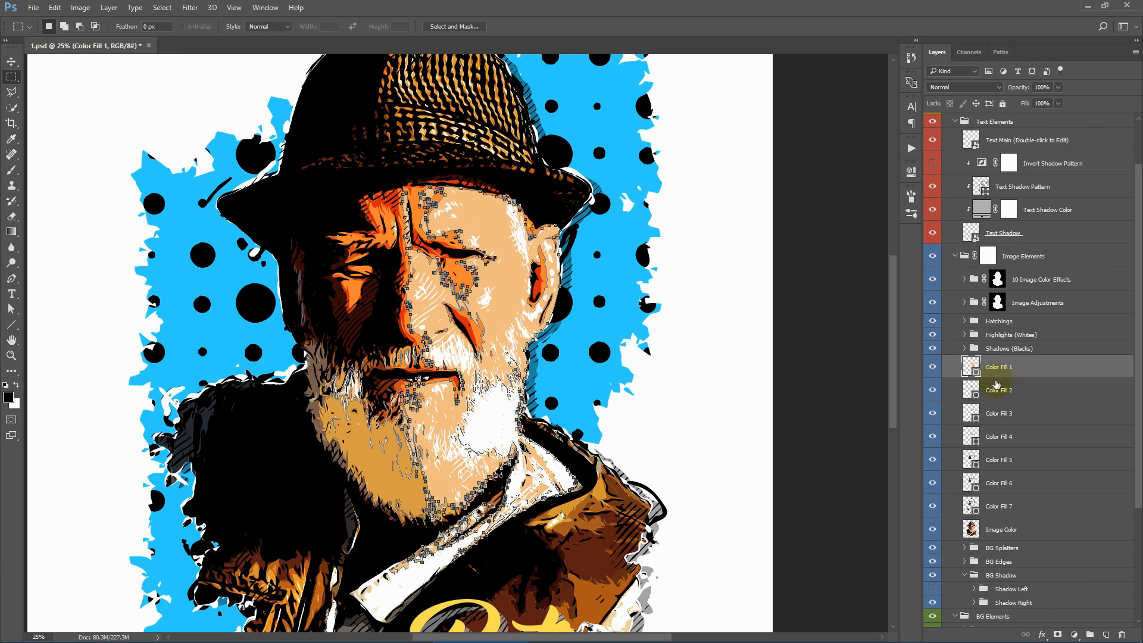
{"action": "left_click", "coordinate": [1004, 351]}
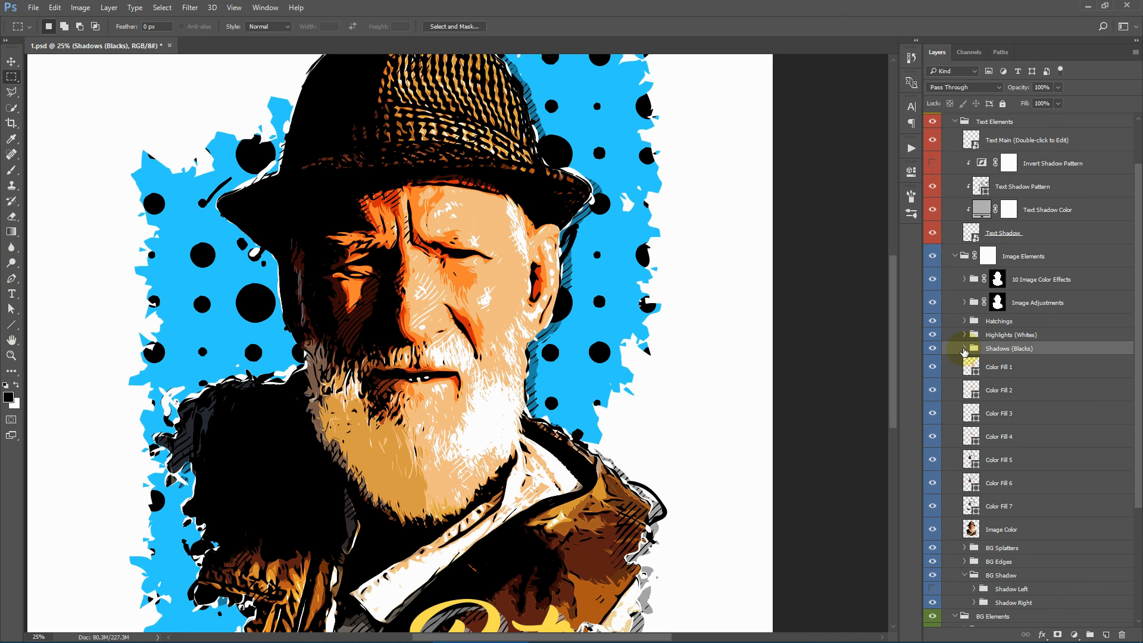
{"action": "left_click", "coordinate": [964, 350]}
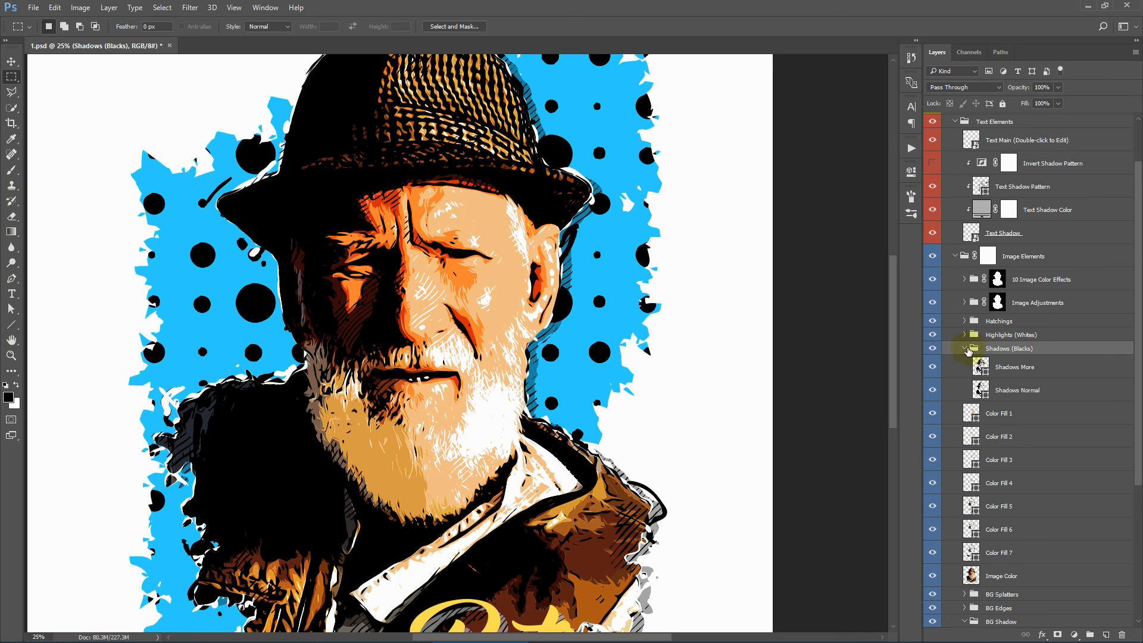
{"action": "left_click", "coordinate": [965, 349]}
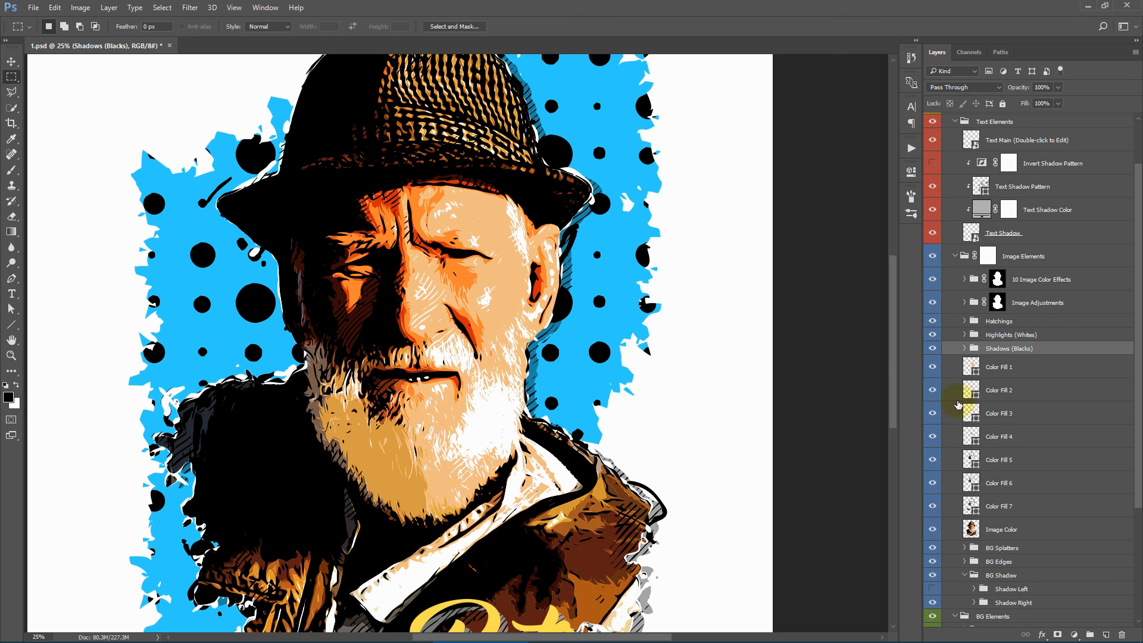
Step: Fit the whole artwork in view and display the list of Vector Art actions
{"action": "left_click", "coordinate": [334, 26]}
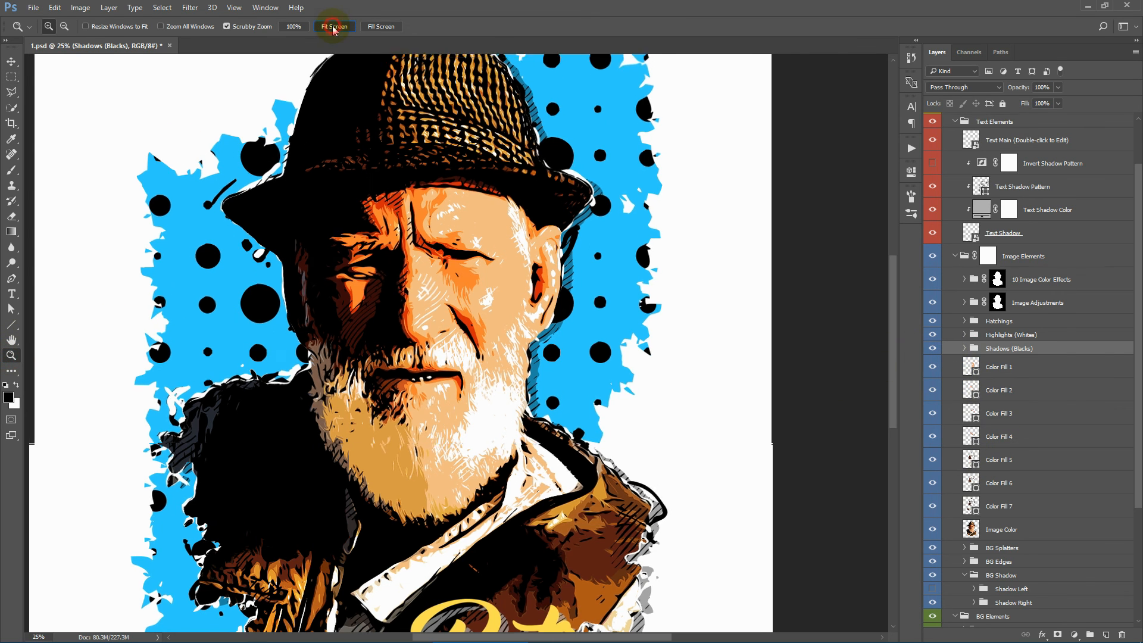
{"action": "left_click", "coordinate": [910, 148]}
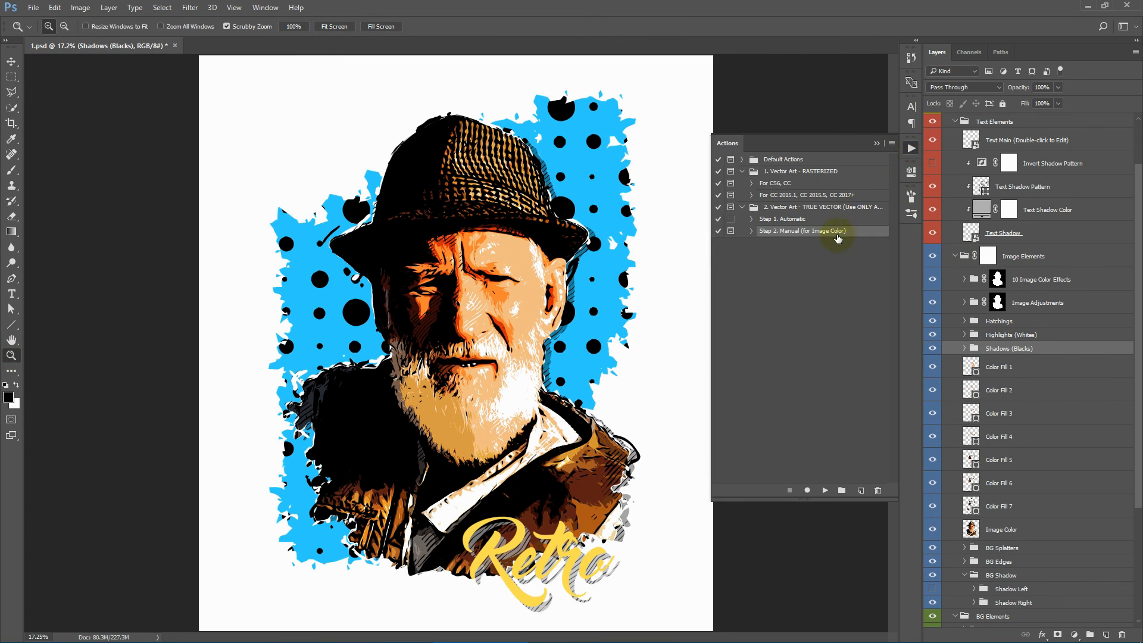